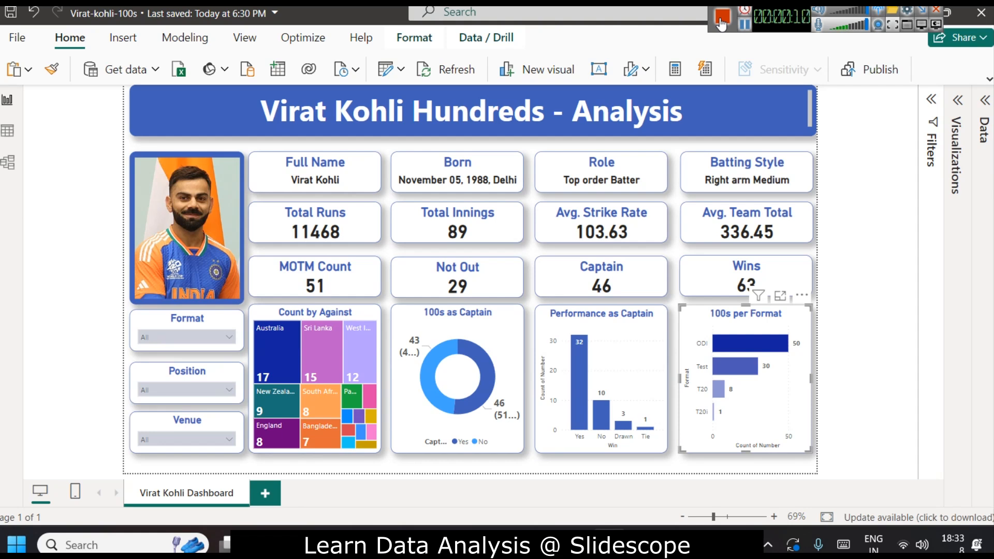
Filter the dashboard's Format slicer to ODI, T20, T20i and Test in turn to review how the figures change.
left_click(186, 339)
left_click(163, 227)
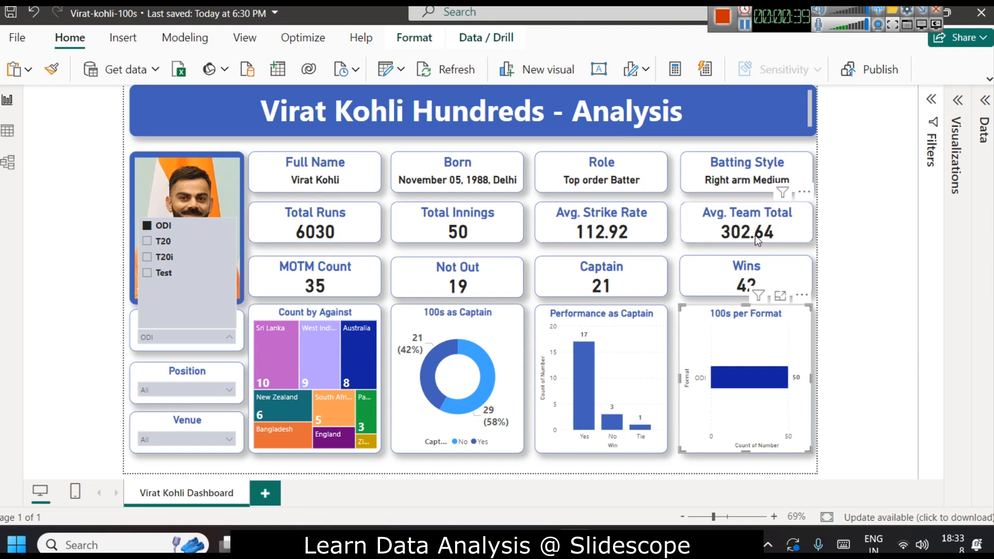
left_click(159, 242)
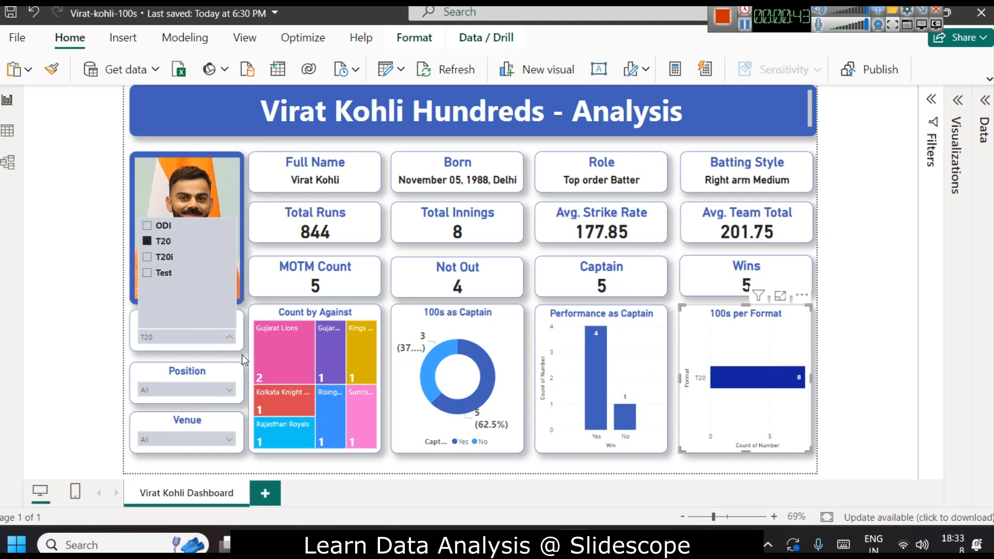
mouse_move(286, 357)
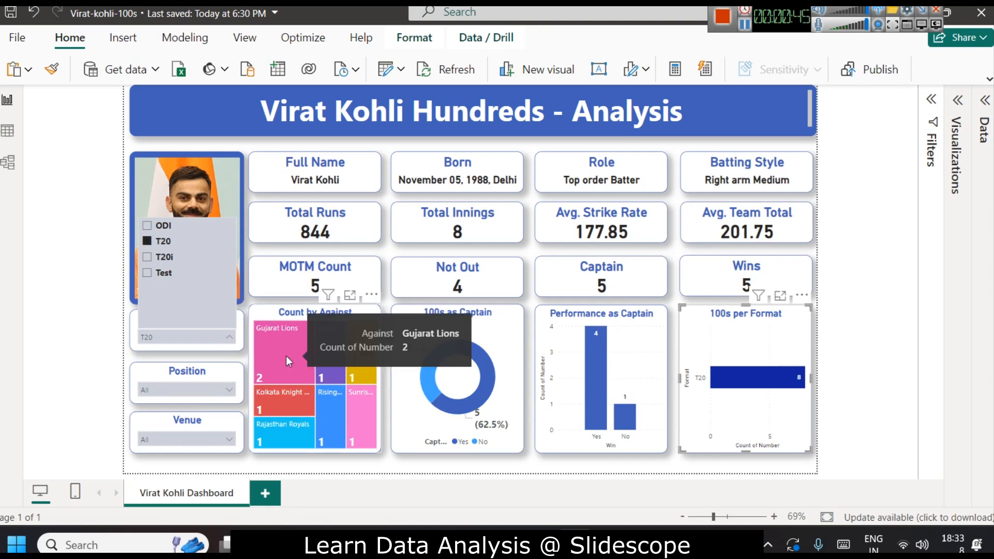
left_click(168, 258)
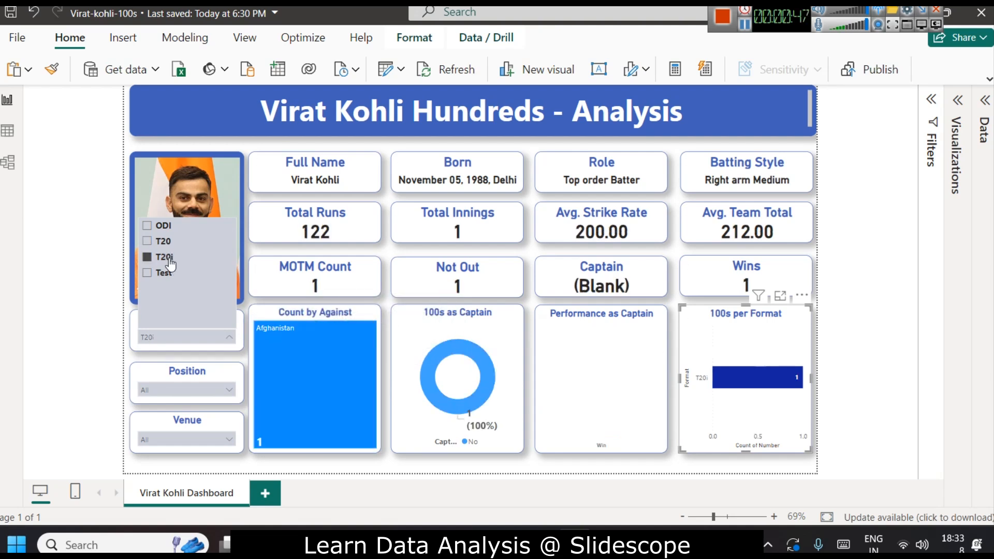
left_click(165, 273)
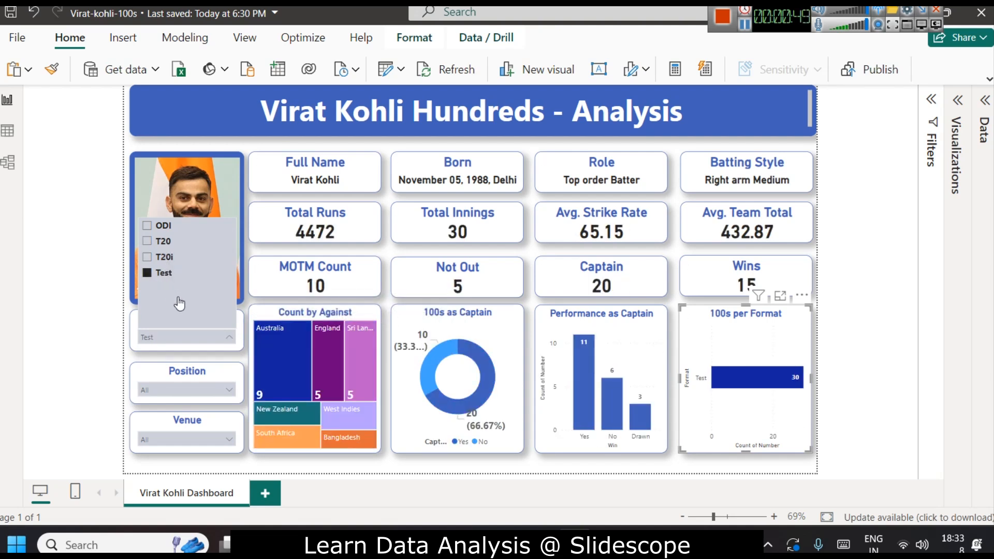
left_click(83, 236)
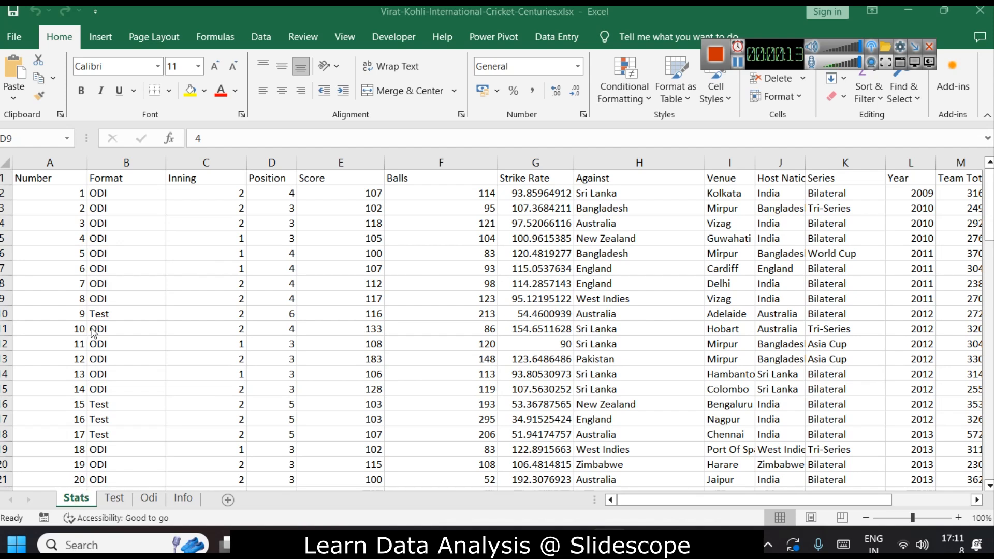
Select the Number column and scroll through the centuries data rows to review the whole dataset.
left_click(61, 177)
key("ctrl+shift+Down")
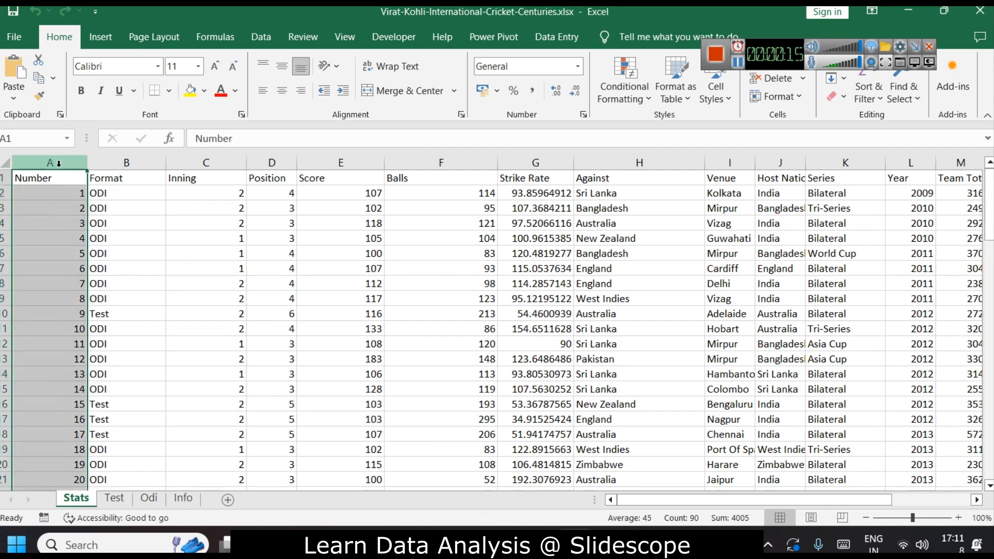
left_click_drag(990, 183, 990, 423)
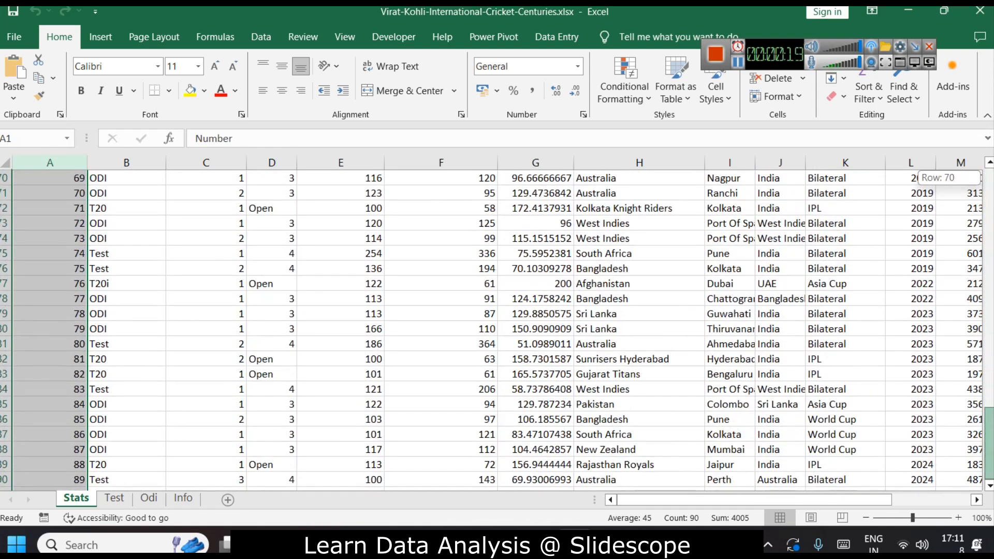
left_click_drag(990, 423, 990, 214)
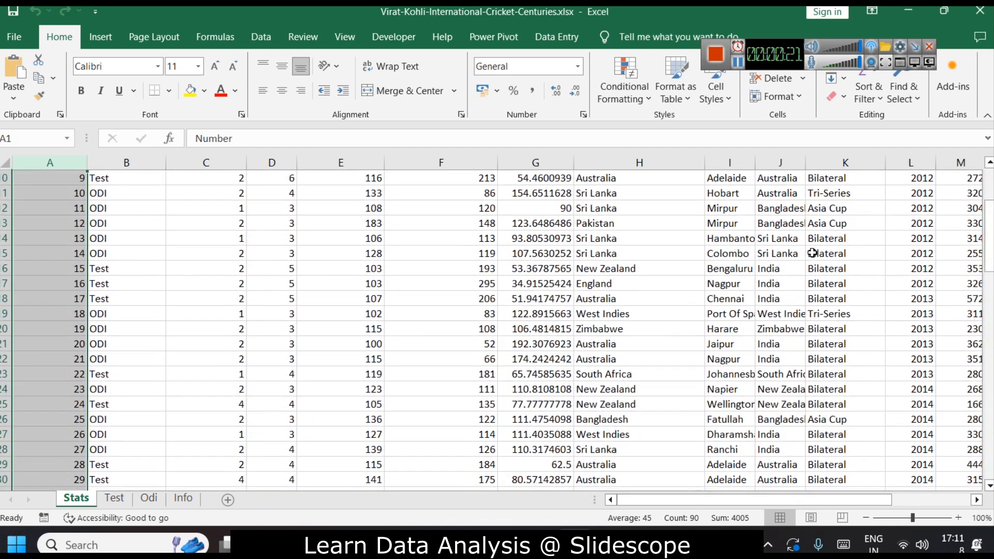
scroll(300, 234, "up", 3)
scroll(153, 289, "down", 6)
scroll(145, 341, "down", 5)
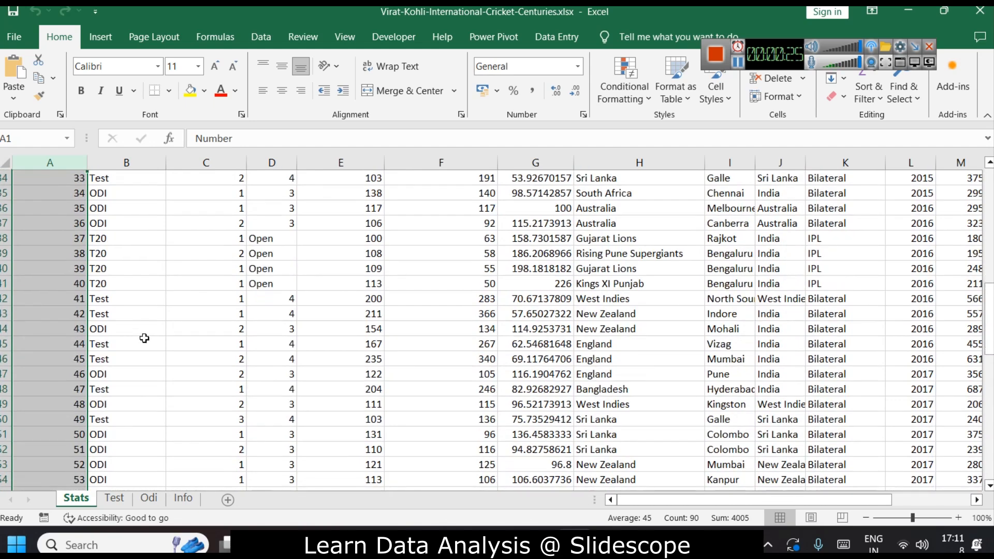
scroll(171, 345, "up", 5)
scroll(212, 341, "down", 3)
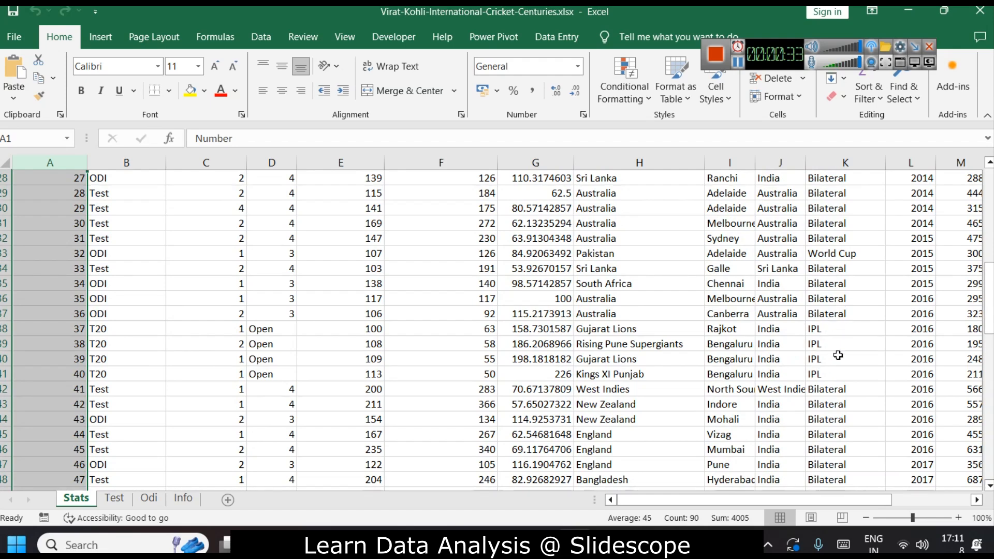
scroll(669, 324, "up", 9)
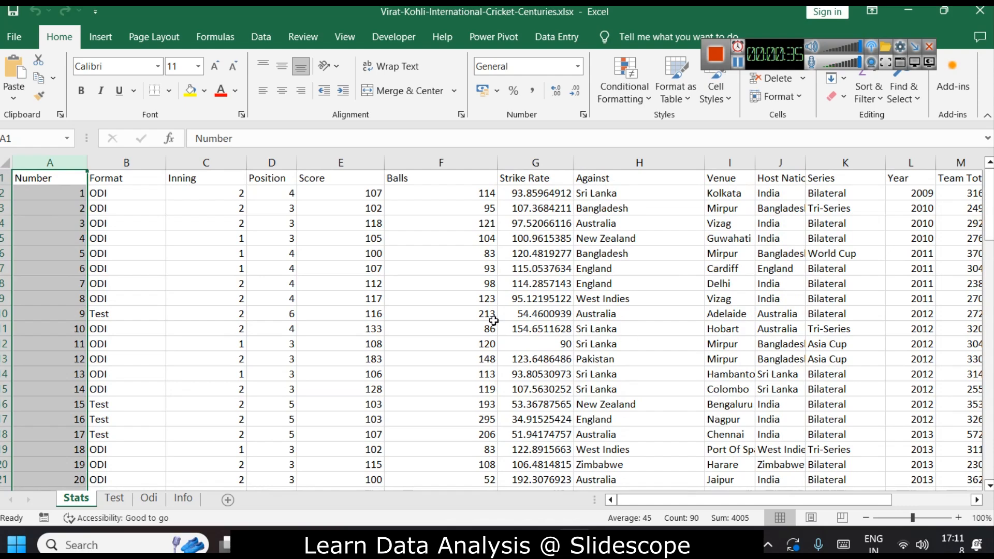
Select the Format, Inning, Position, Score, Balls, Strike Rate and Against columns one by one to inspect their values.
left_click(125, 162)
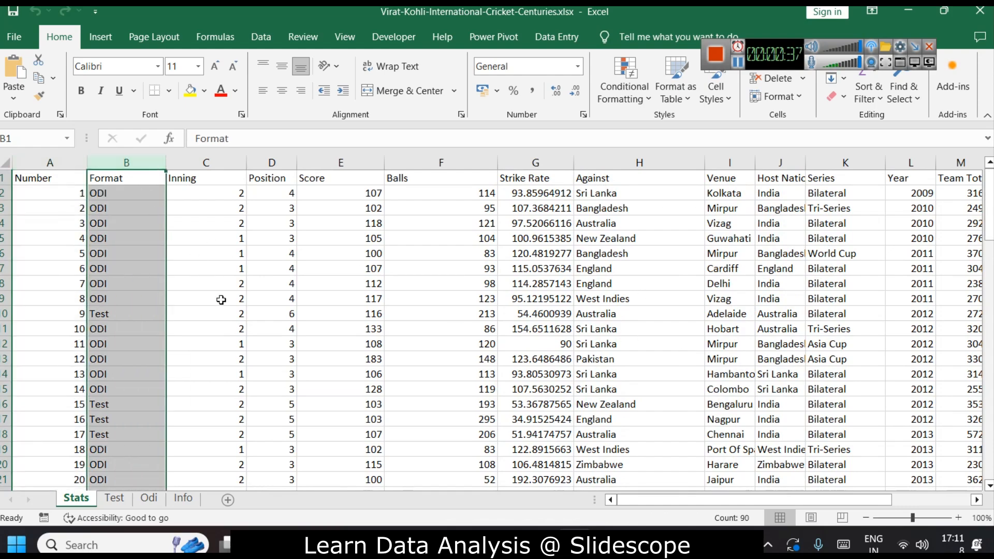
mouse_move(987, 197)
left_mouse_down()
mouse_move(987, 428)
mouse_move(987, 179)
left_mouse_up()
scroll(114, 298, "down", 5)
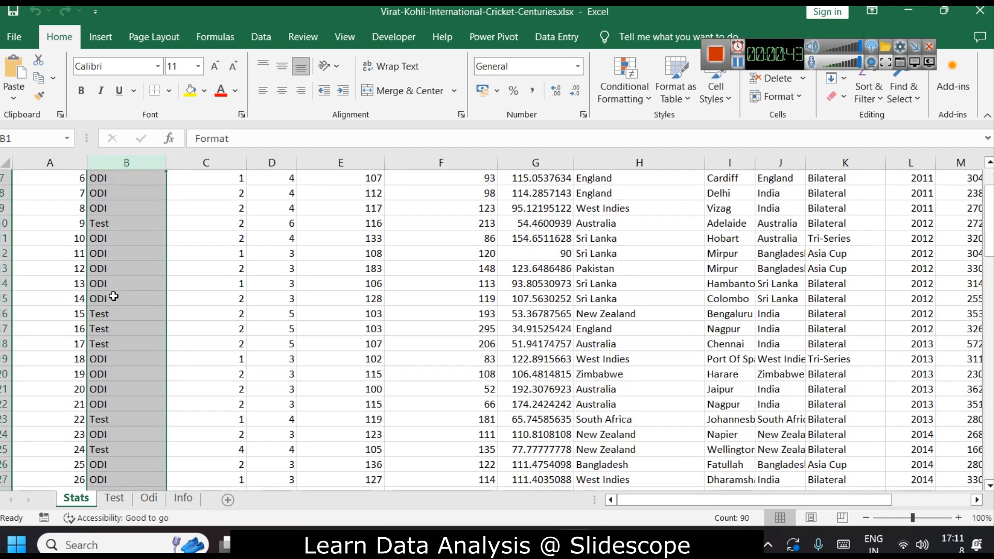
scroll(103, 388, "down", 4)
scroll(114, 383, "up", 9)
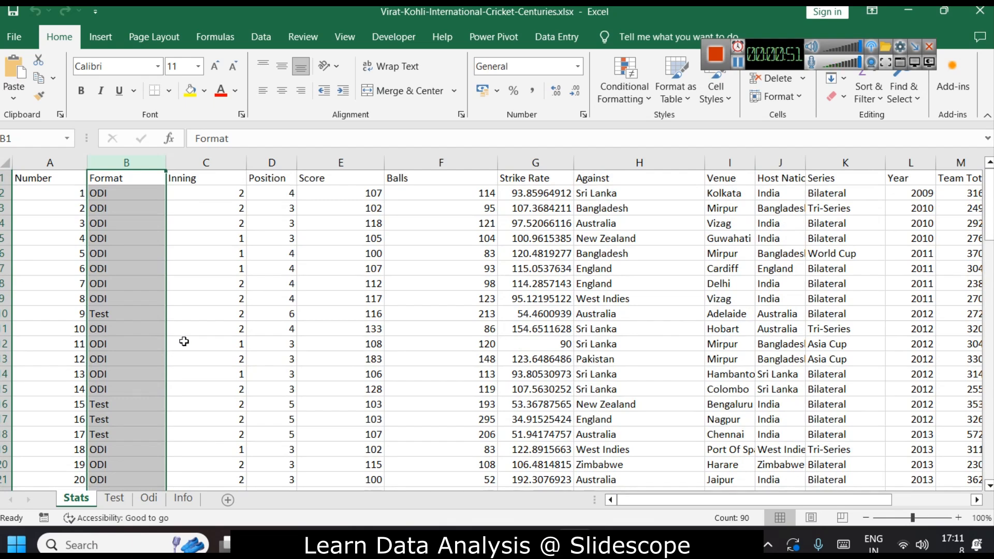
left_click(219, 159)
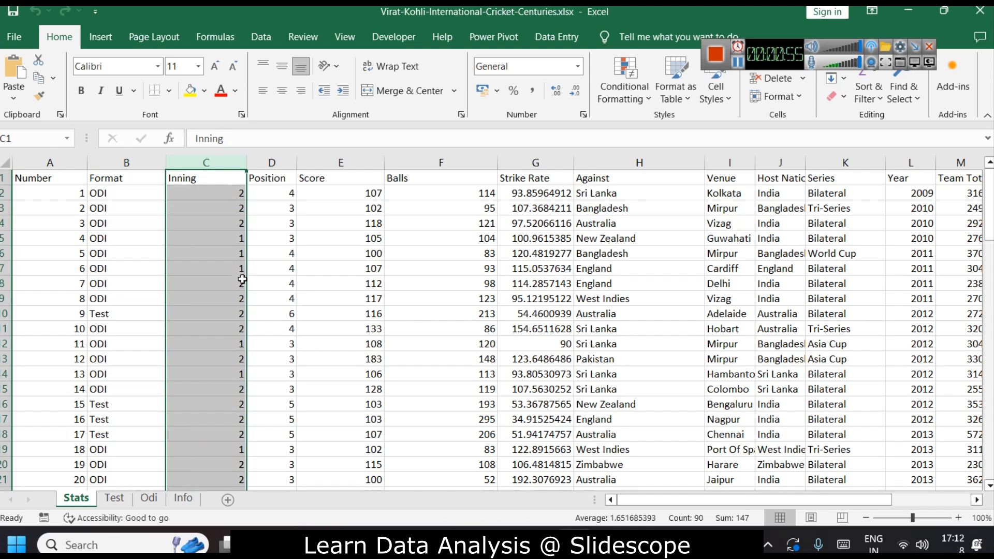
left_click(271, 163)
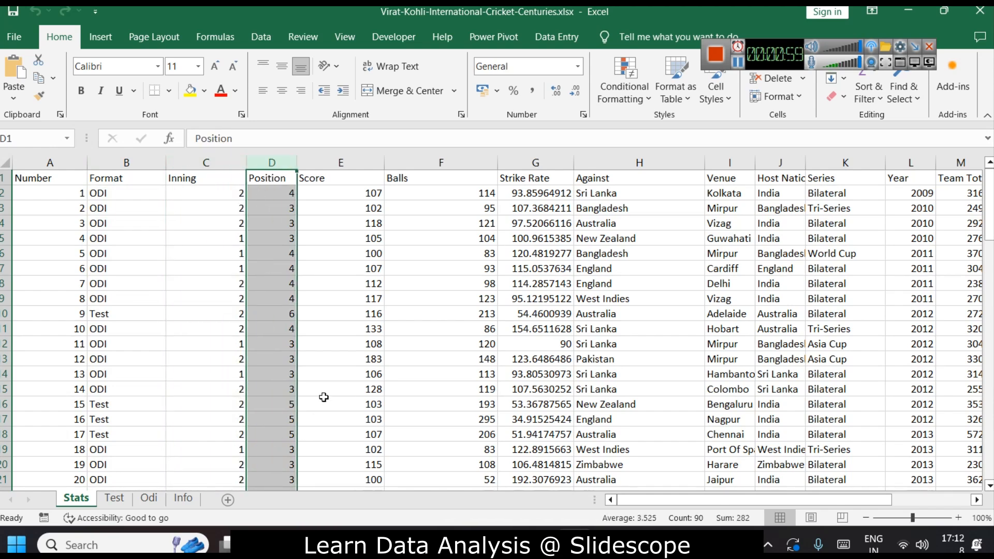
left_click(348, 160)
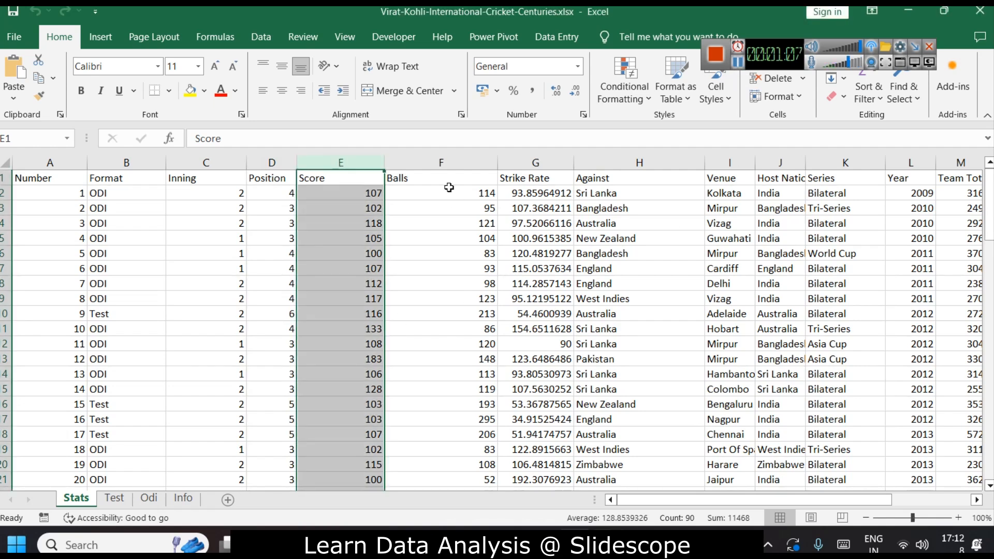
left_click(451, 160)
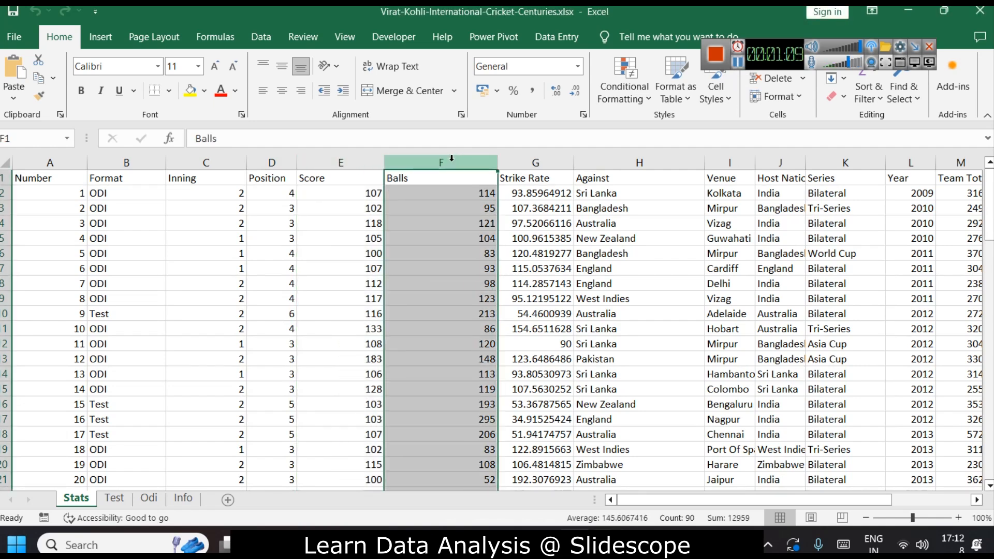
left_click(557, 161)
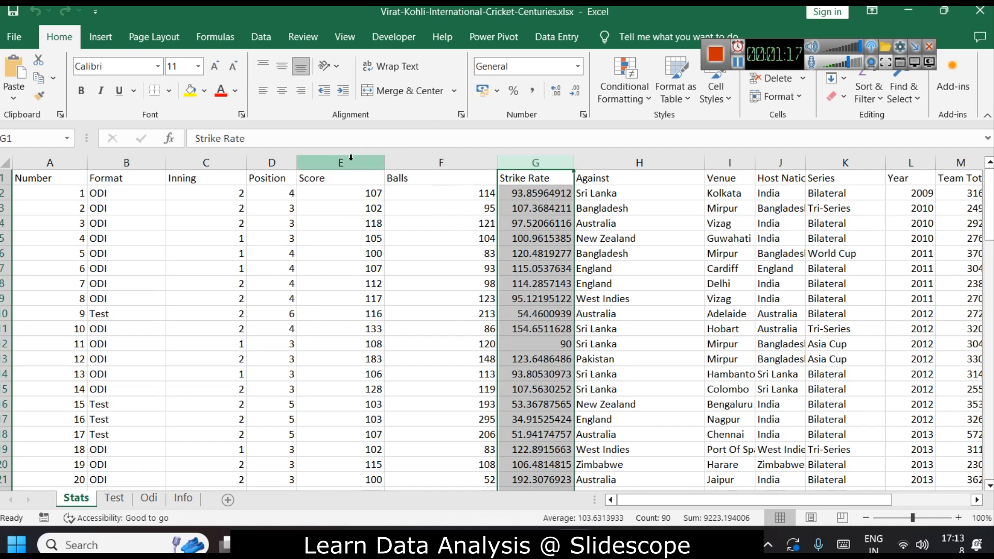
left_click(621, 157)
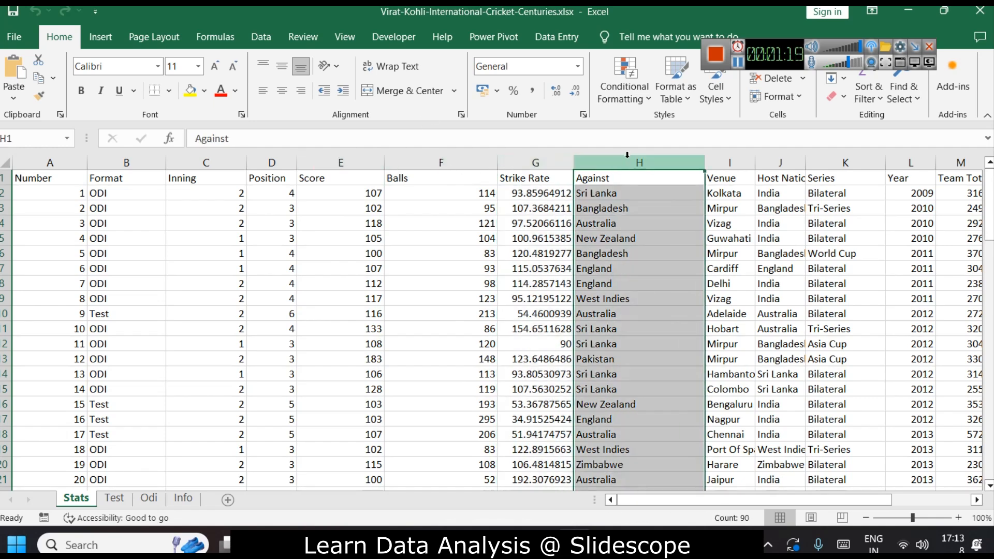
Widen the Host Nation column to fit its full header and contents.
left_click(729, 162)
left_click(769, 160)
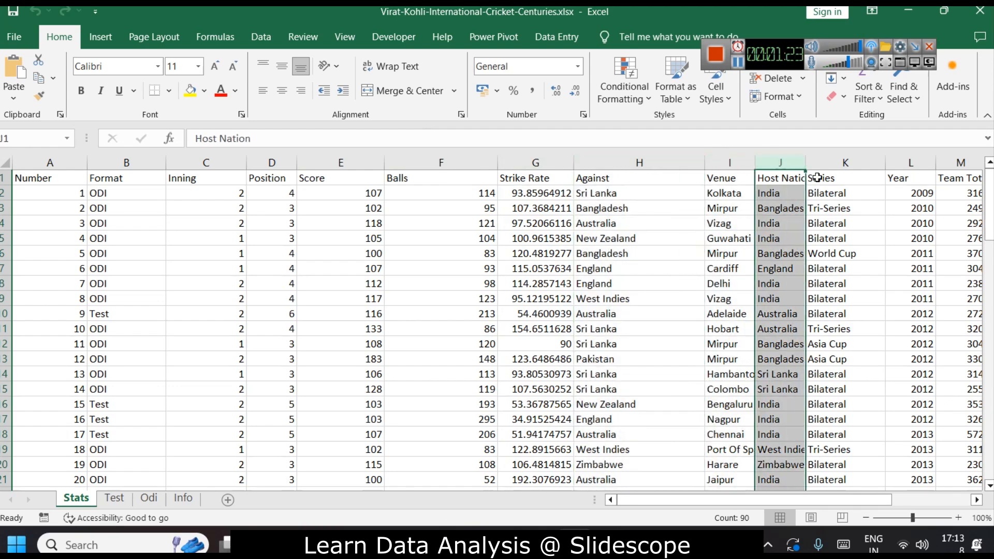
double_click(805, 162)
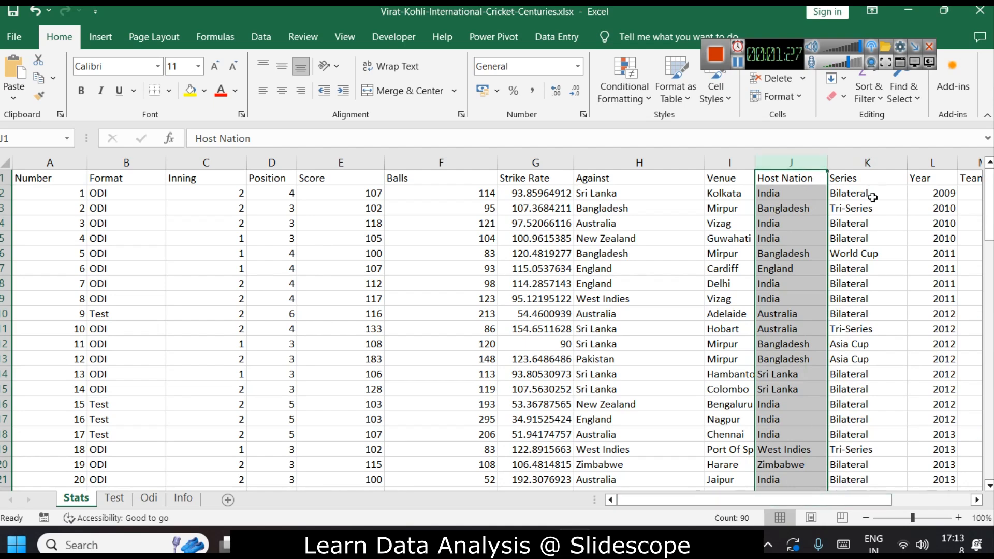
Widen the Team Total column so its full header is visible.
left_click(874, 164)
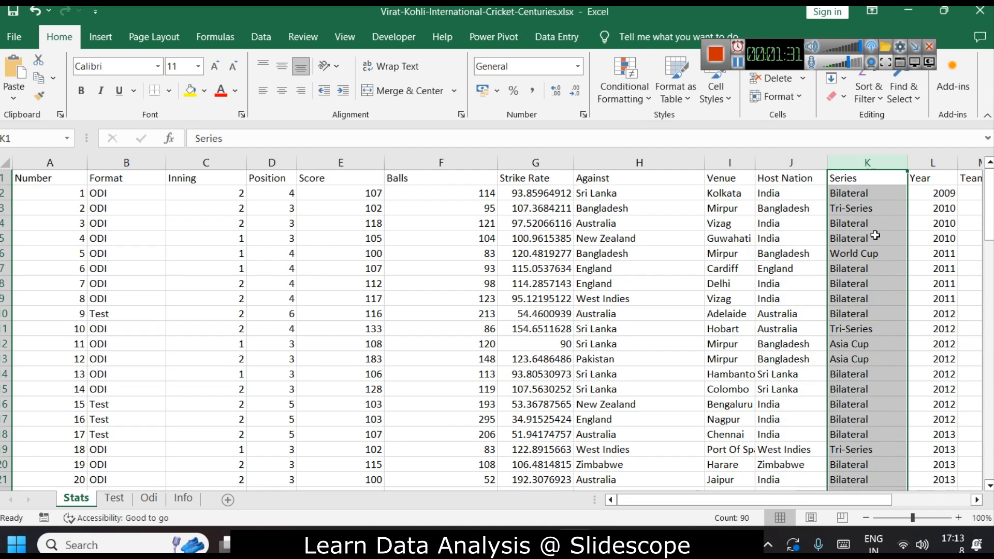
left_click_drag(878, 499, 920, 499)
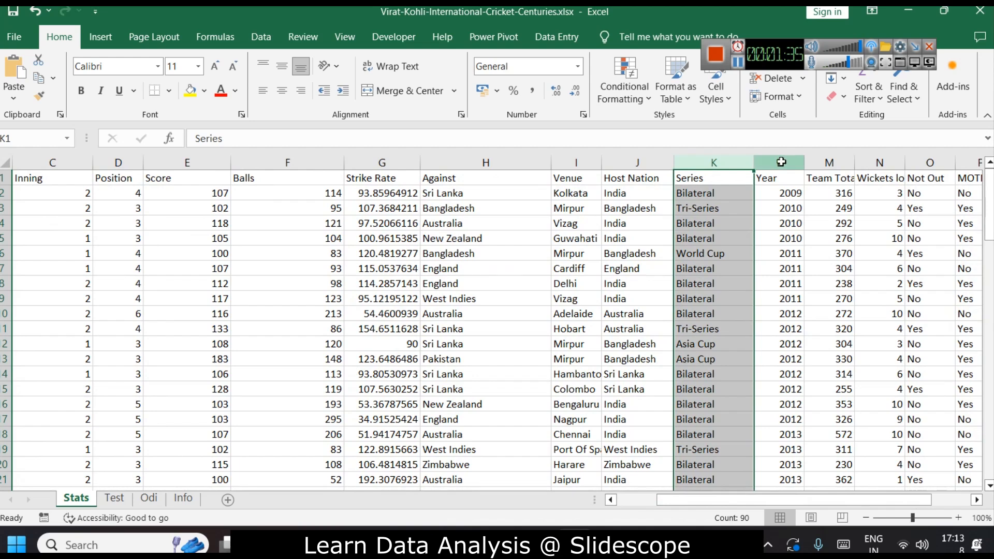
left_click(780, 163)
left_click(832, 159)
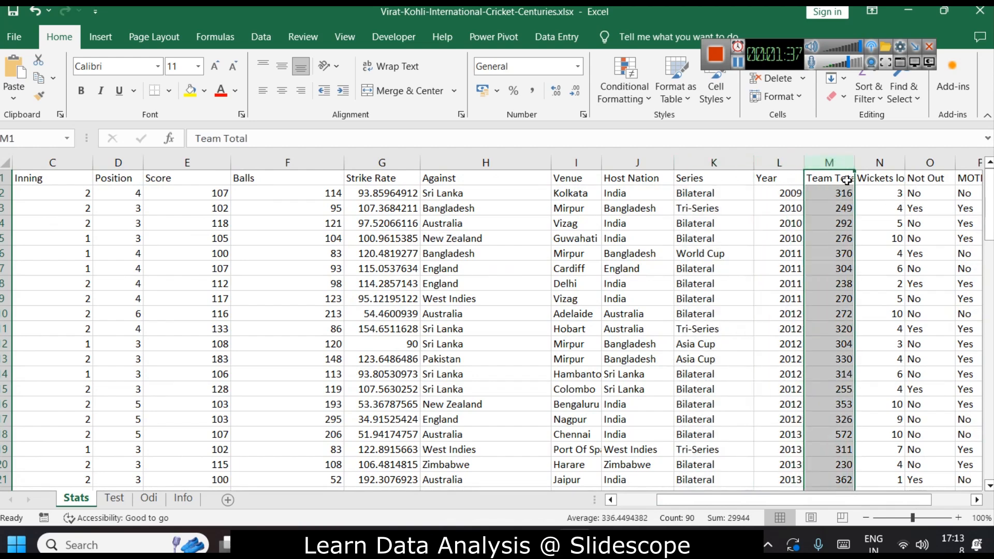
left_click_drag(856, 172, 898, 171)
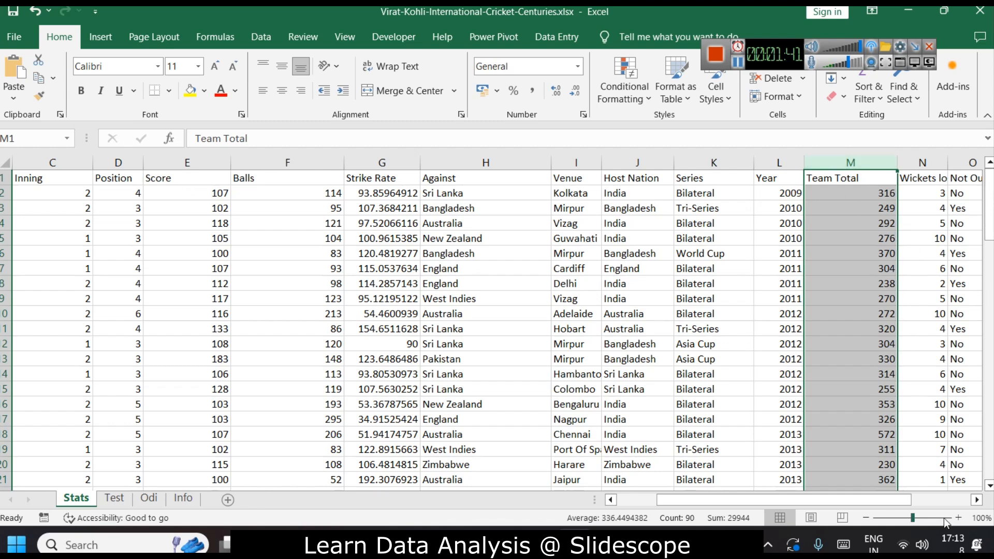
Widen the Wickets lost column so its full header is visible.
left_click_drag(892, 500, 945, 500)
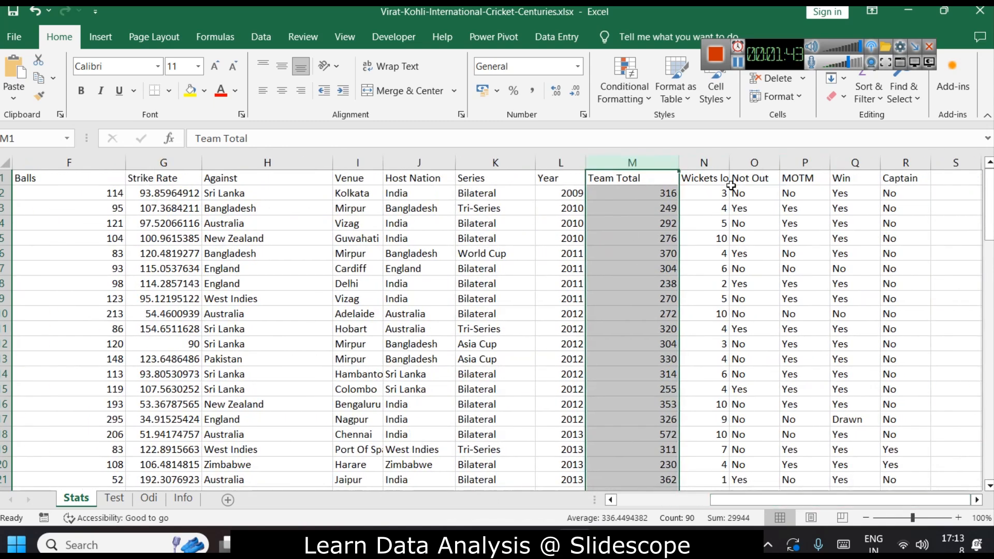
left_click(707, 162)
left_click_drag(725, 161, 757, 162)
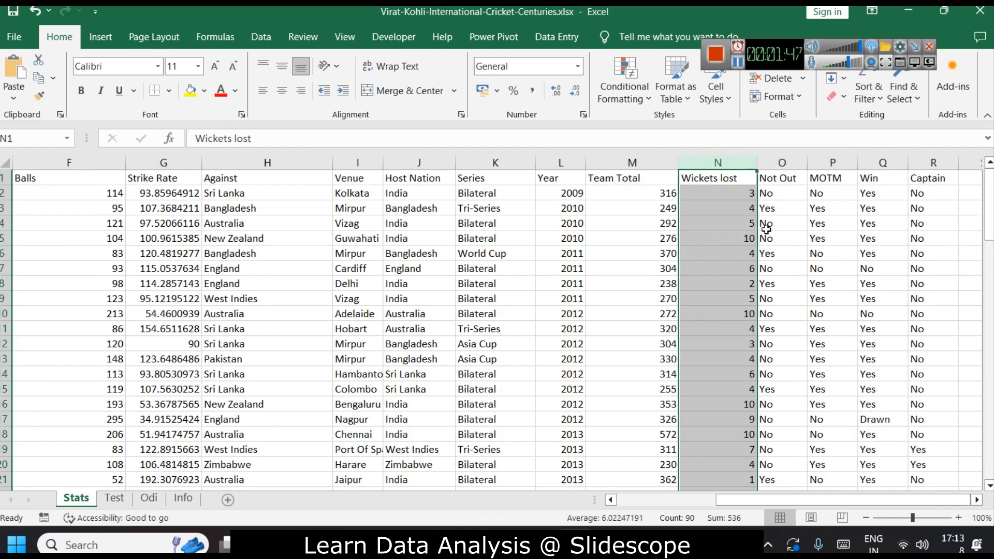
Inspect the Not Out, MOTM, Win and Captain columns and scroll through the sheet.
left_click(784, 163)
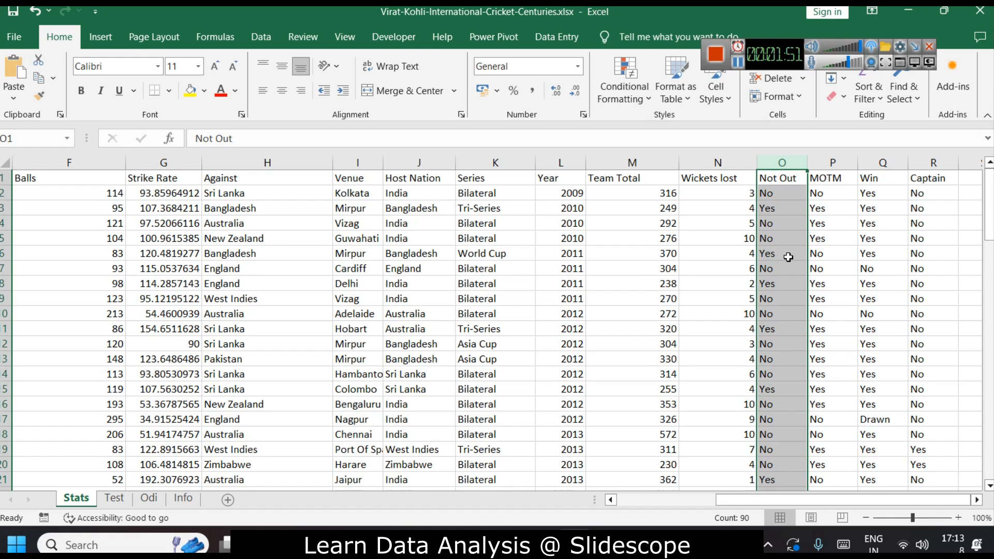
left_click(855, 70)
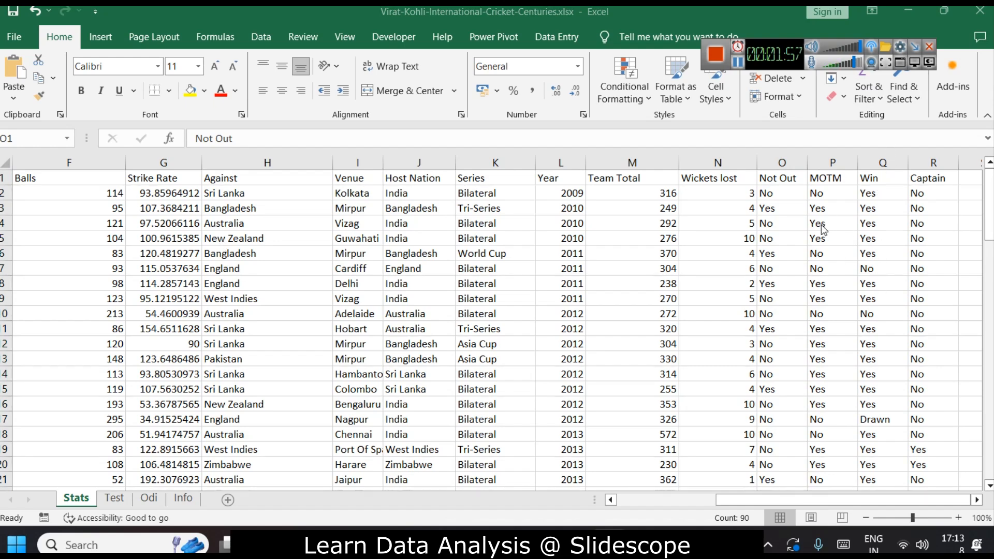
left_click(882, 162)
left_click(881, 161)
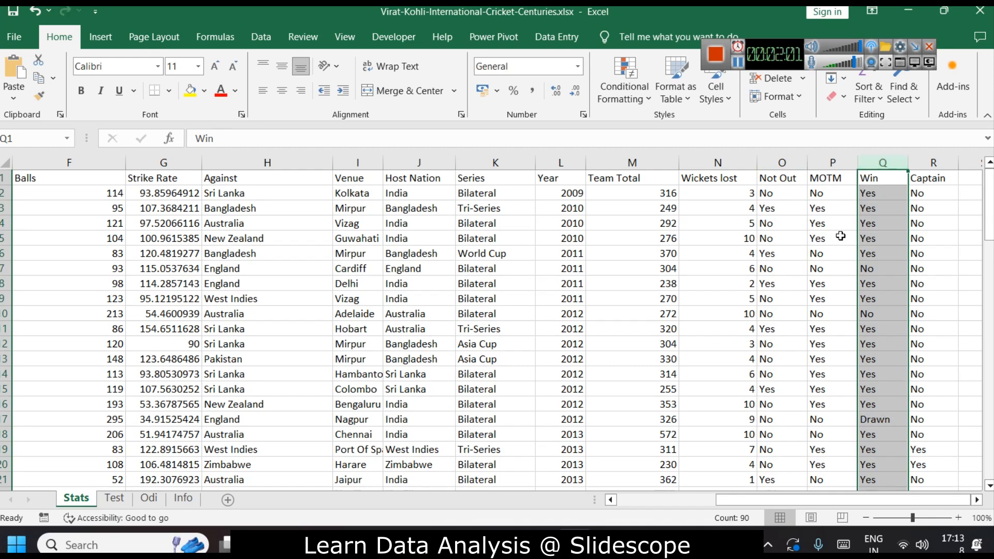
left_click(927, 155)
scroll(774, 314, "down", 3)
scroll(774, 314, "up", 3)
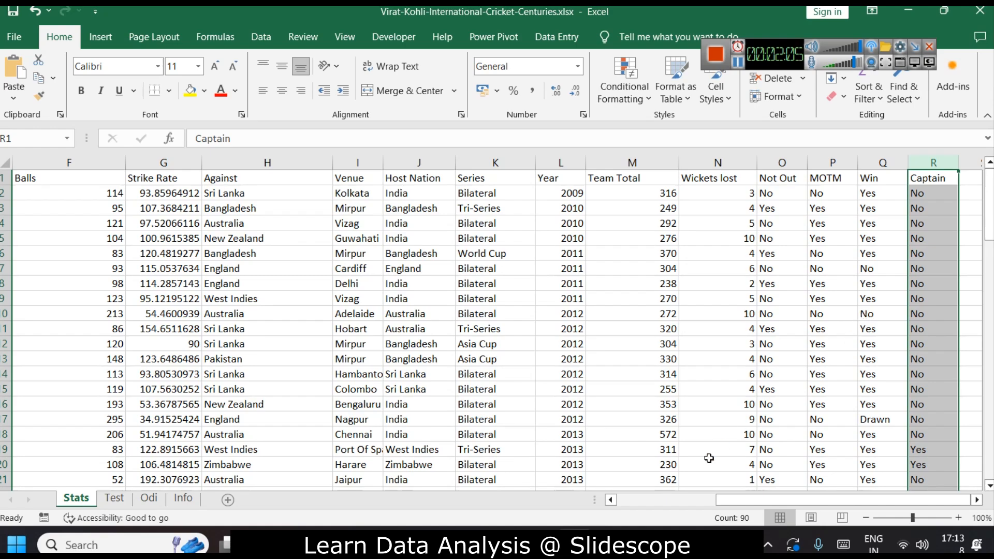
left_click(701, 498)
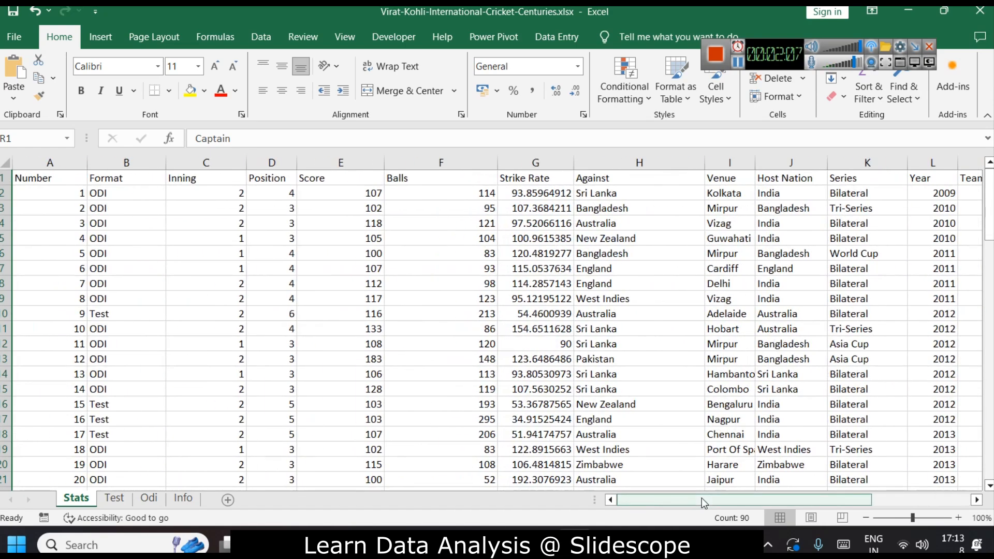
left_click_drag(701, 498, 701, 499)
scroll(832, 386, "down", 6)
scroll(833, 386, "up", 6)
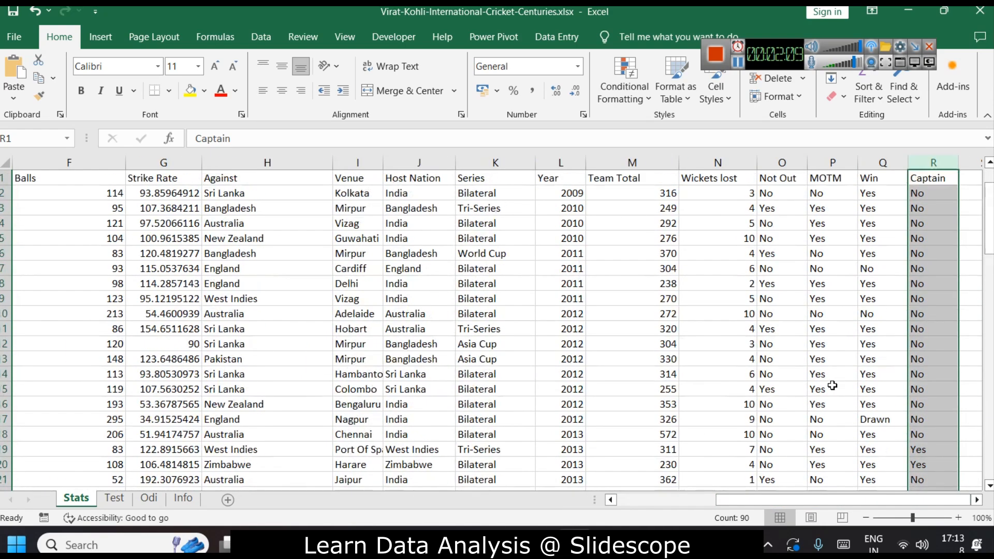
Switch to the Info sheet and format its data range A1:F2 as a table with headers.
left_click(670, 500)
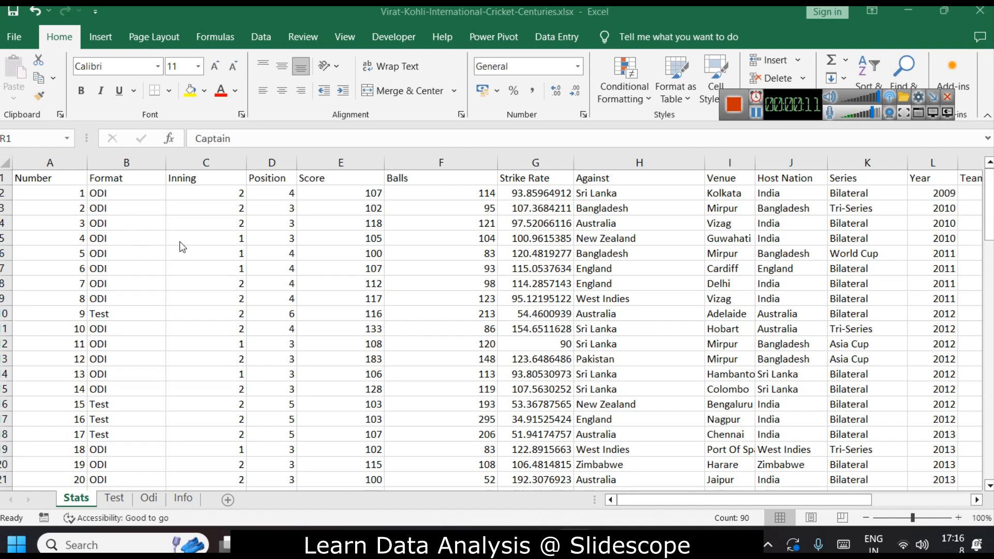
left_click(194, 502)
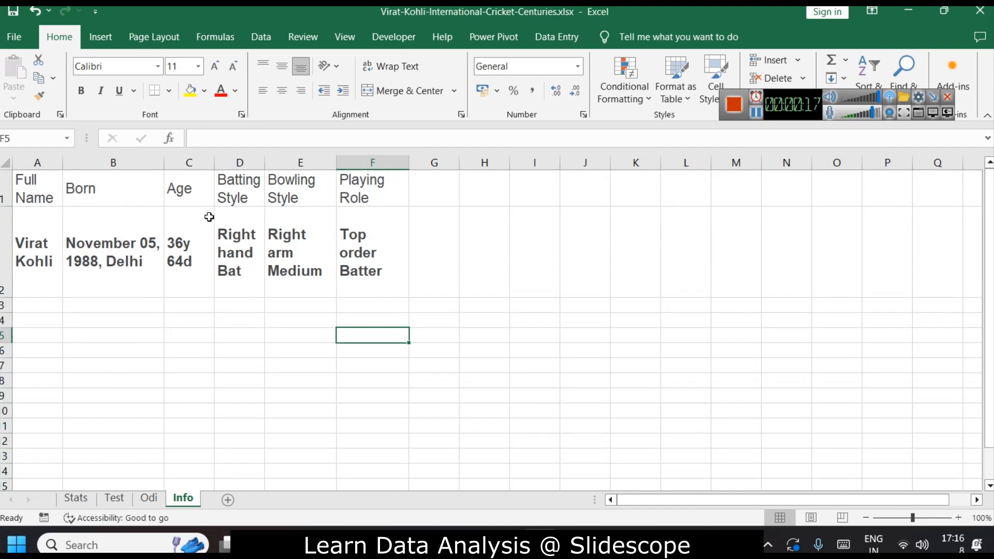
left_click_drag(34, 179, 370, 271)
key("ctrl+t")
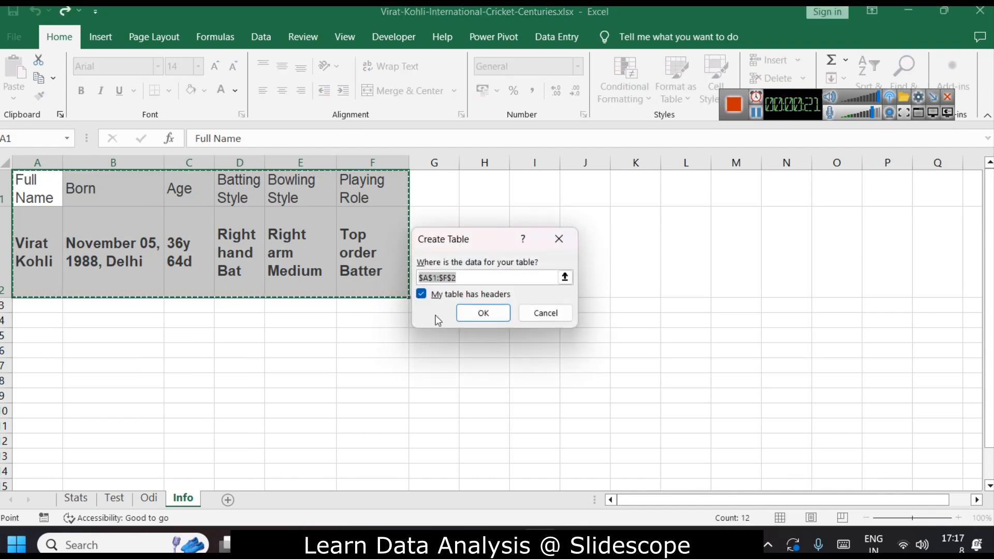
left_click(482, 311)
left_click(291, 354)
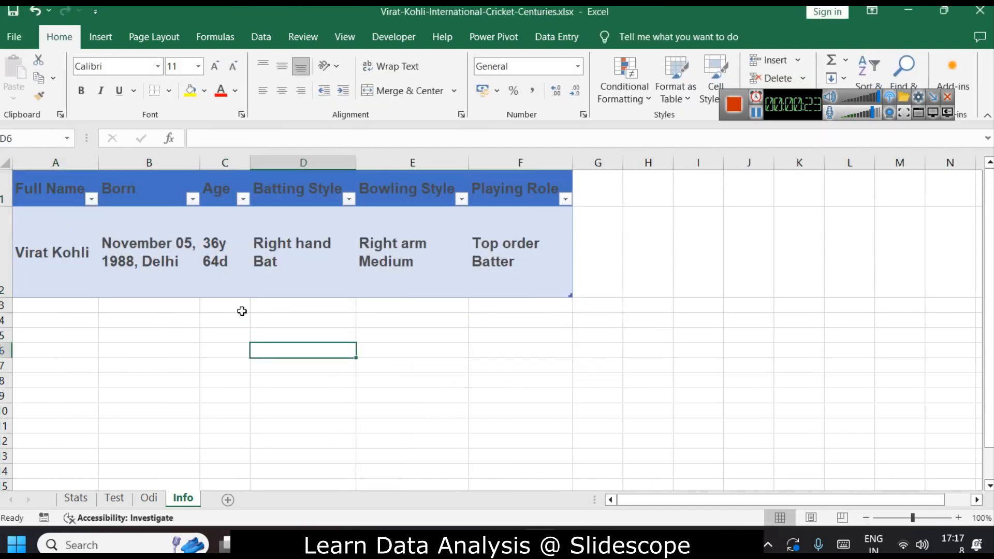
Rename the Info table to Virat_Info.
left_click(31, 188)
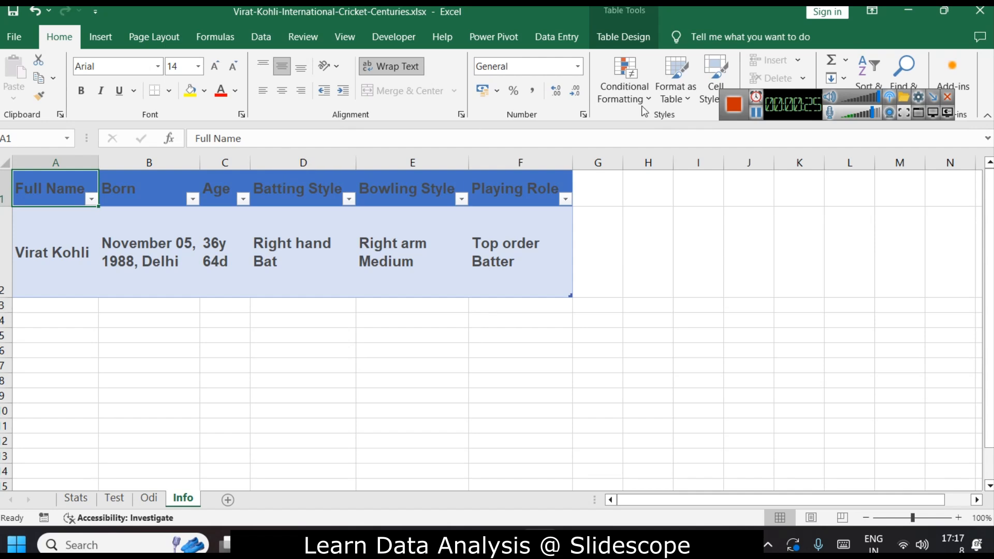
left_click(624, 36)
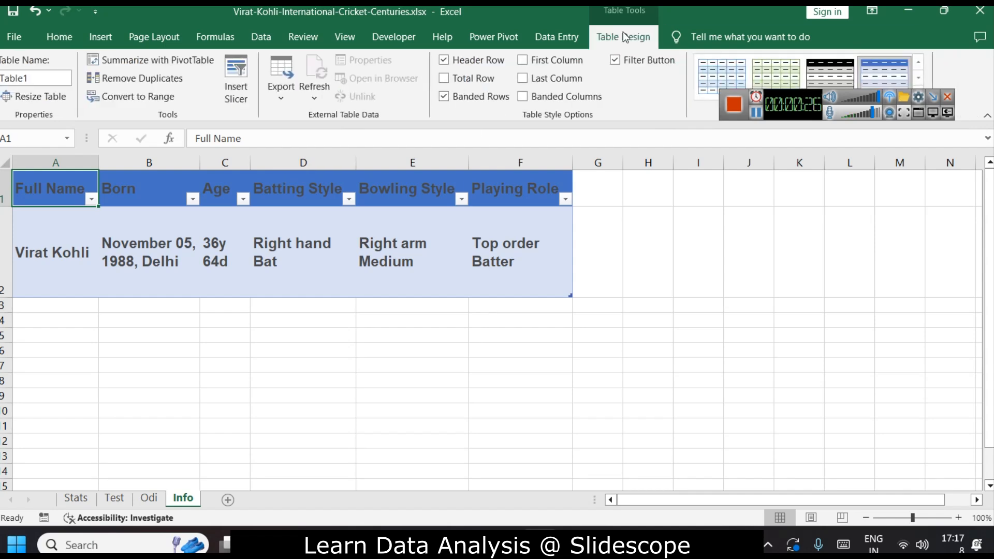
left_click(41, 77)
type("Virat_Info")
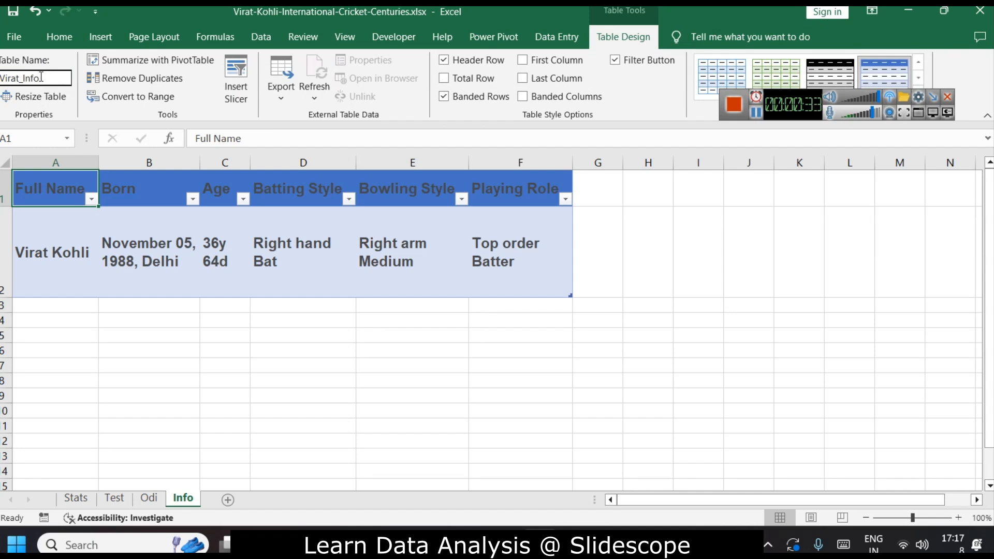
key("Return")
left_click(525, 288)
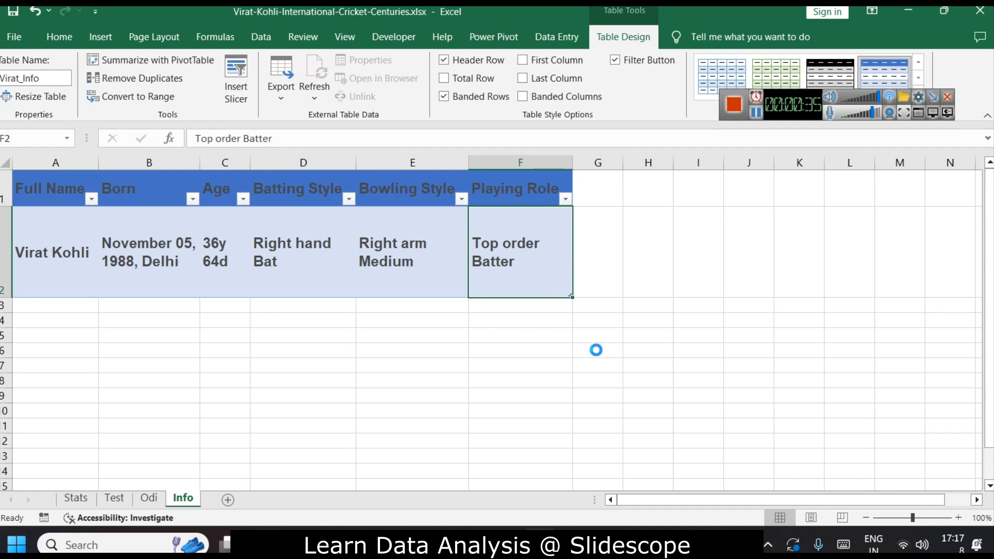
Switch to Power BI Desktop and import data from the Excel workbook Virat-Kohli-International-Cricket-Centuries.xlsx.
left_click(620, 542)
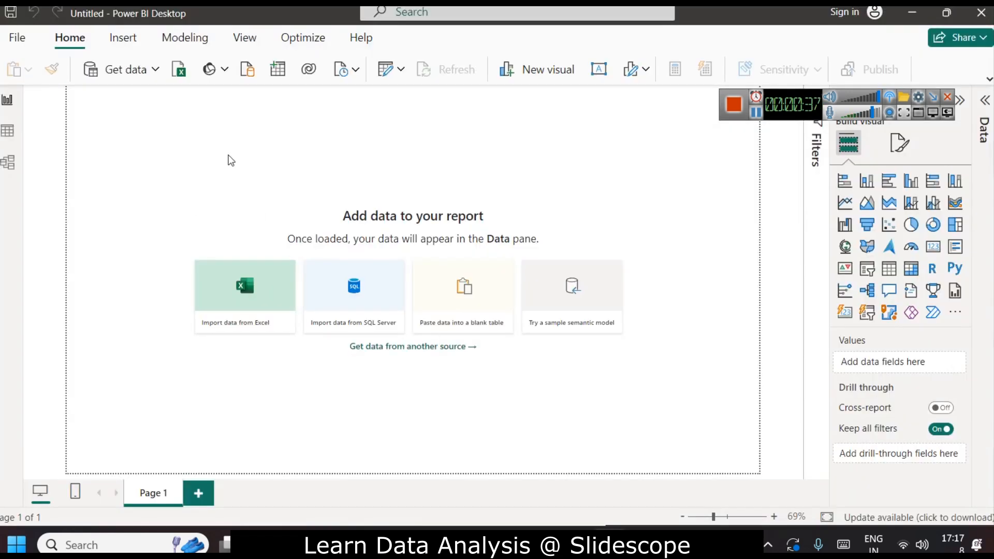
left_click(181, 69)
left_click_drag(169, 137, 38, 137)
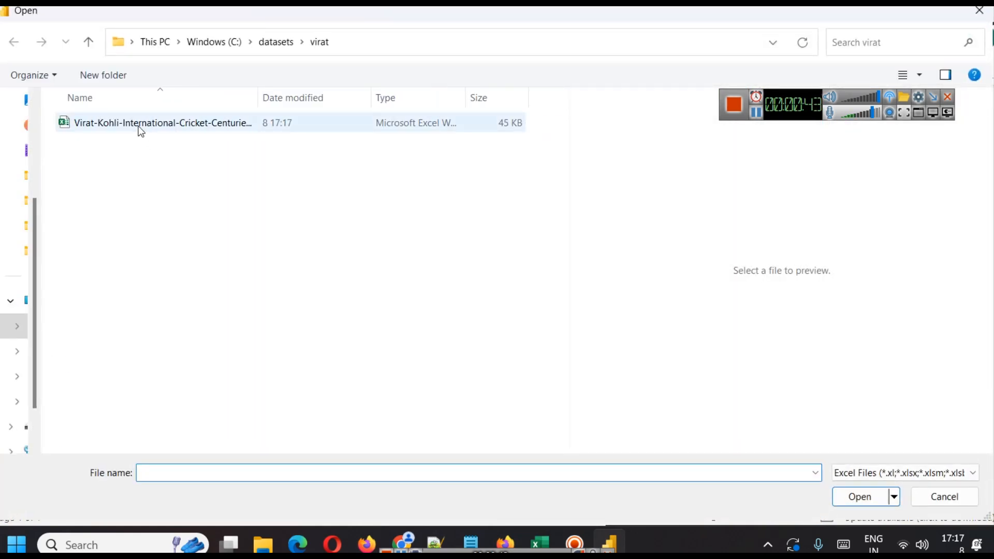
left_click(138, 127)
left_click(883, 498)
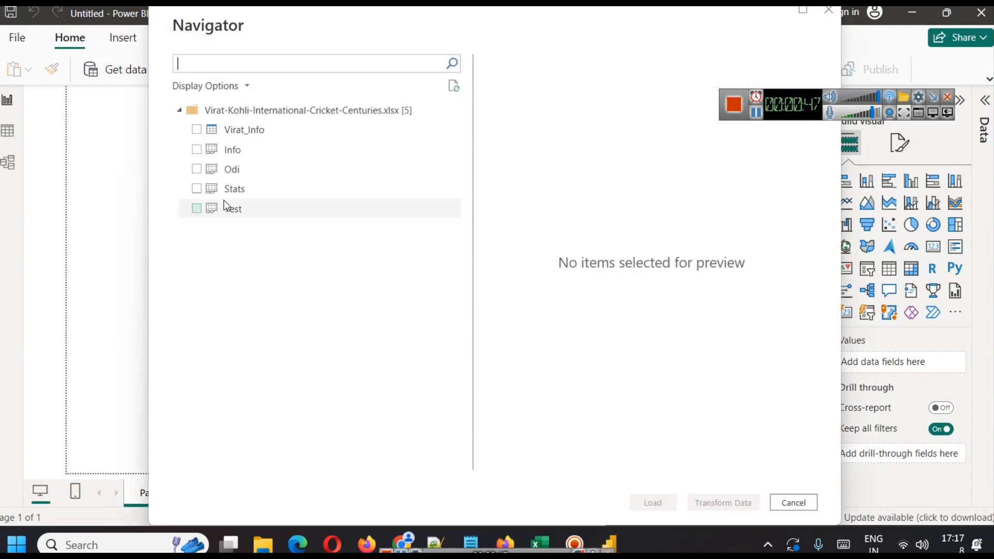
Select the Virat_Info and Stats tables in the Navigator, preview them, and load them into the report.
left_click(195, 130)
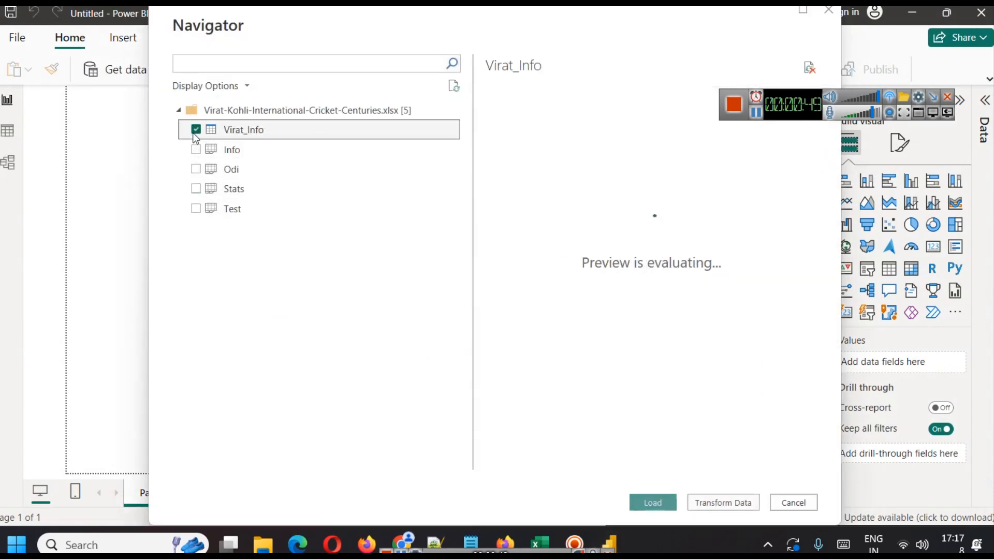
left_click(196, 191)
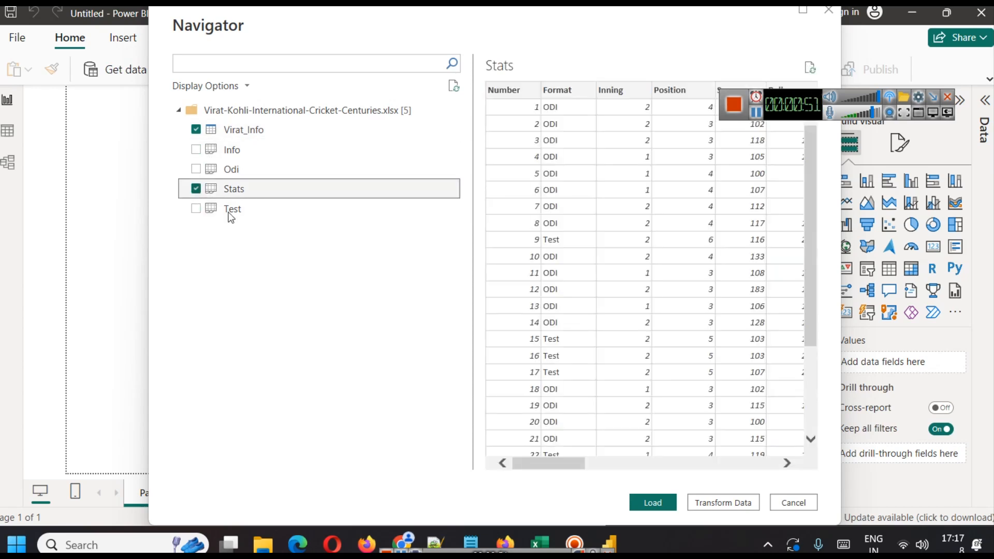
left_click(258, 131)
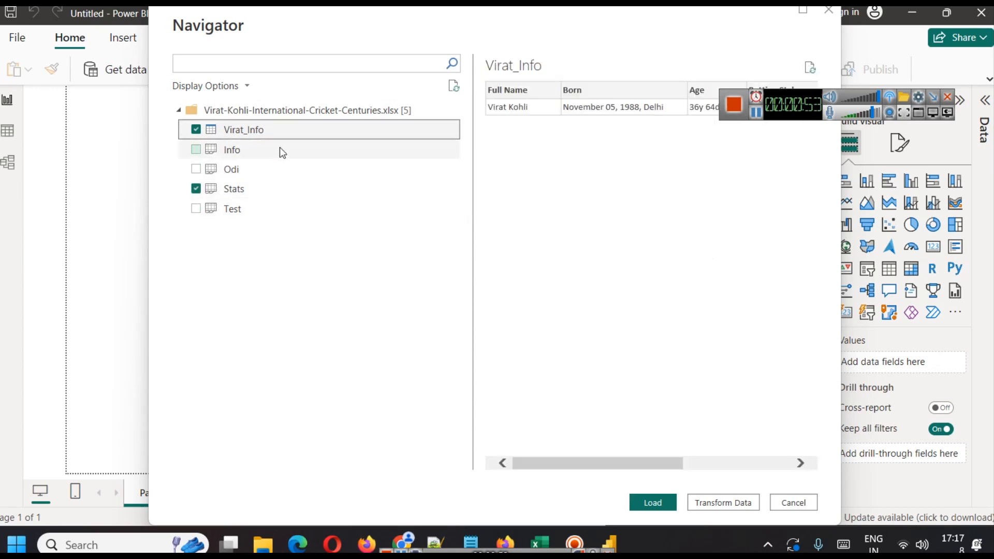
left_click_drag(787, 106, 800, 48)
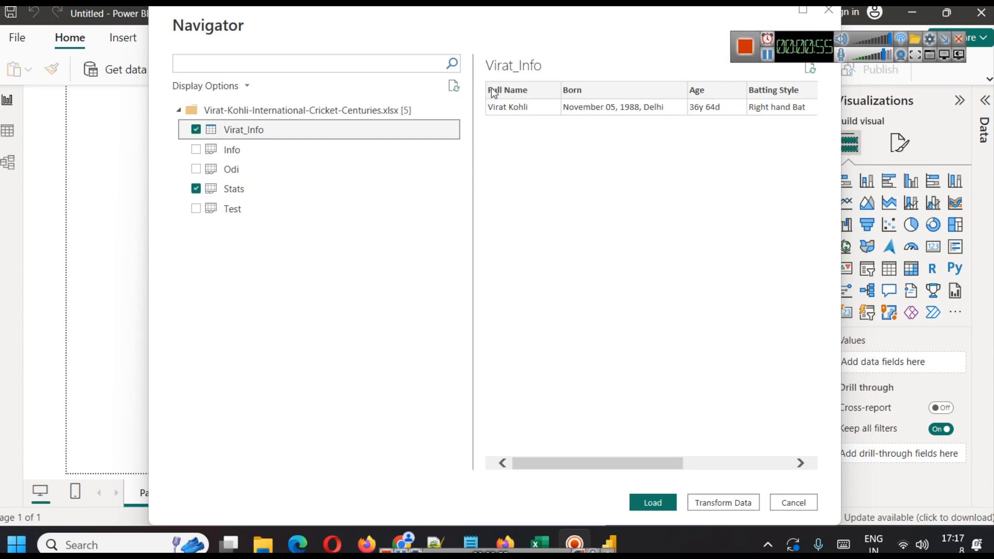
mouse_move(668, 464)
left_mouse_down()
mouse_move(777, 464)
mouse_move(665, 464)
left_mouse_up()
key("Escape")
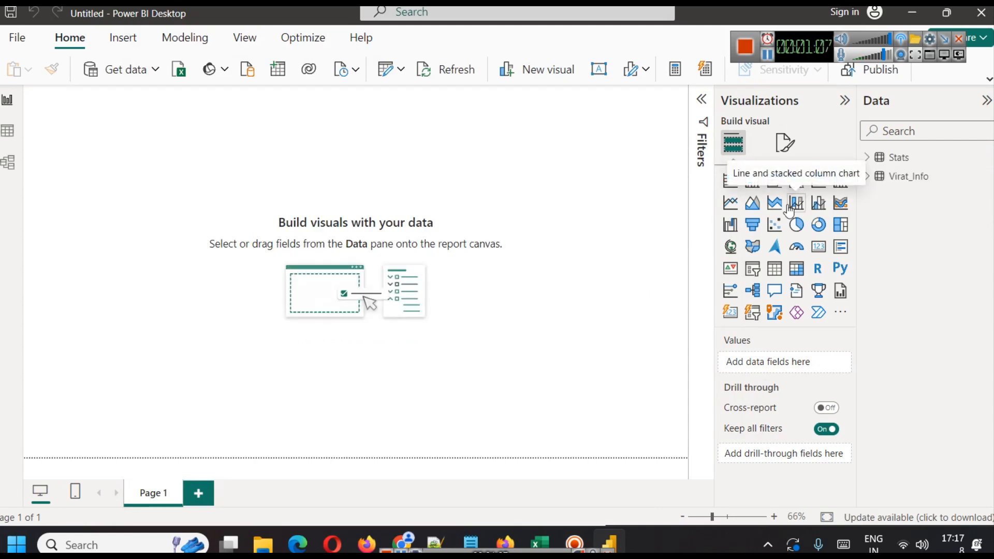
Insert a text box and resize it into a thin strip at the top-left of the report canvas.
left_click(597, 71)
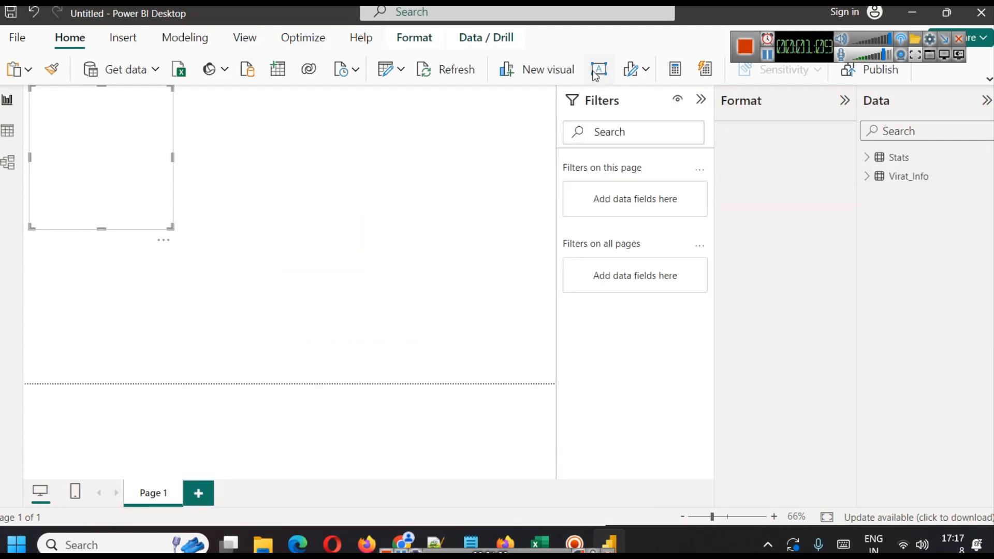
left_click_drag(84, 201, 83, 116)
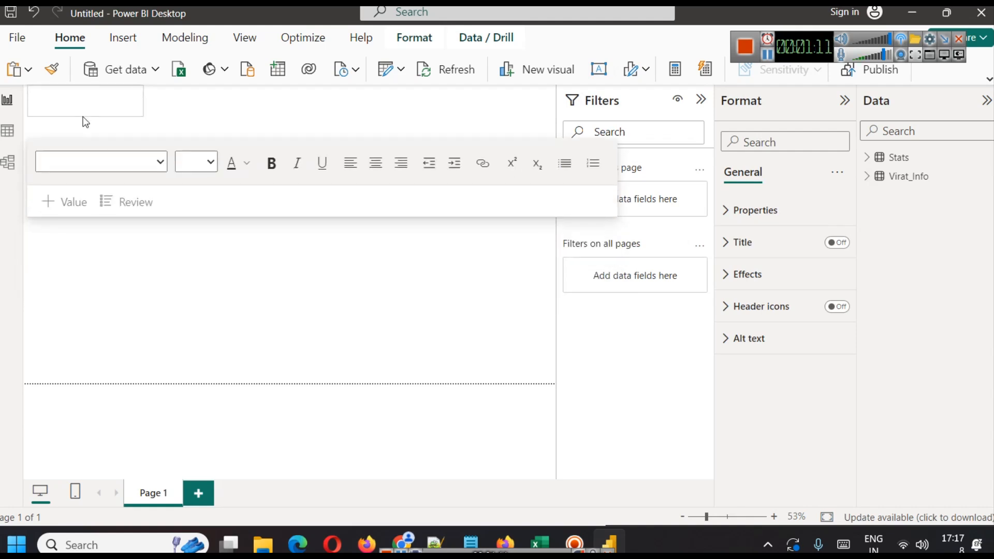
left_click(75, 104)
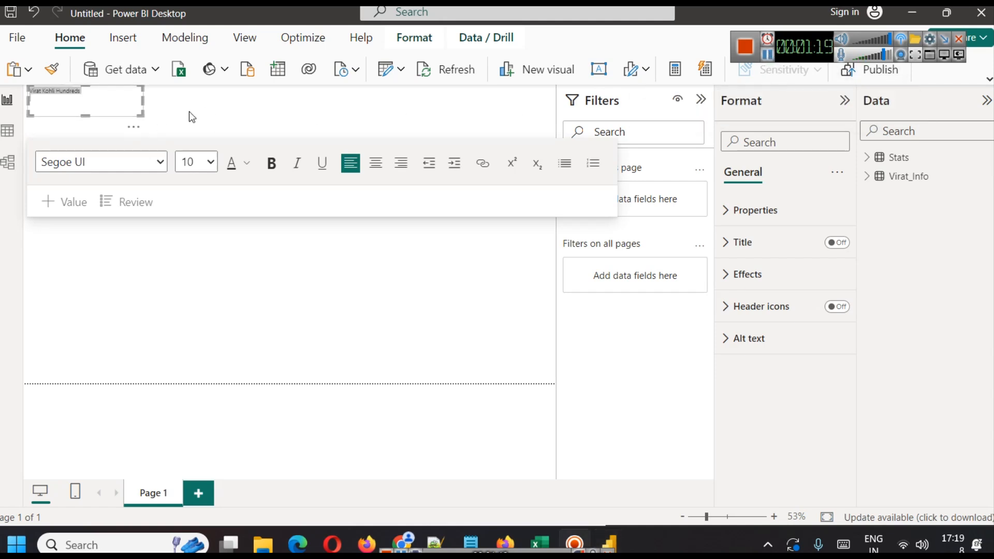
Enter the title Virat Kohli Hundreds in the text box and make it blue and bold.
left_click(105, 101)
key("ctrl+a")
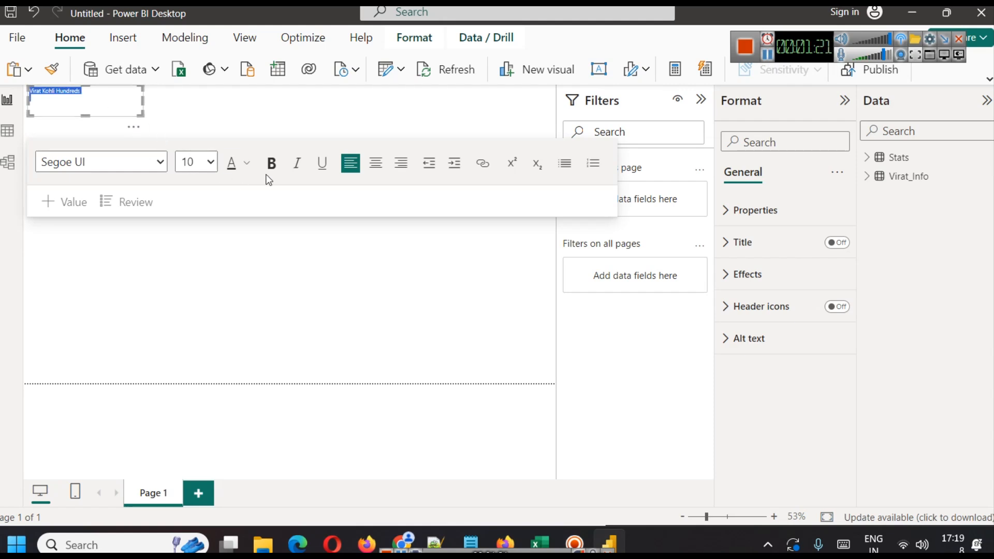
left_click(251, 164)
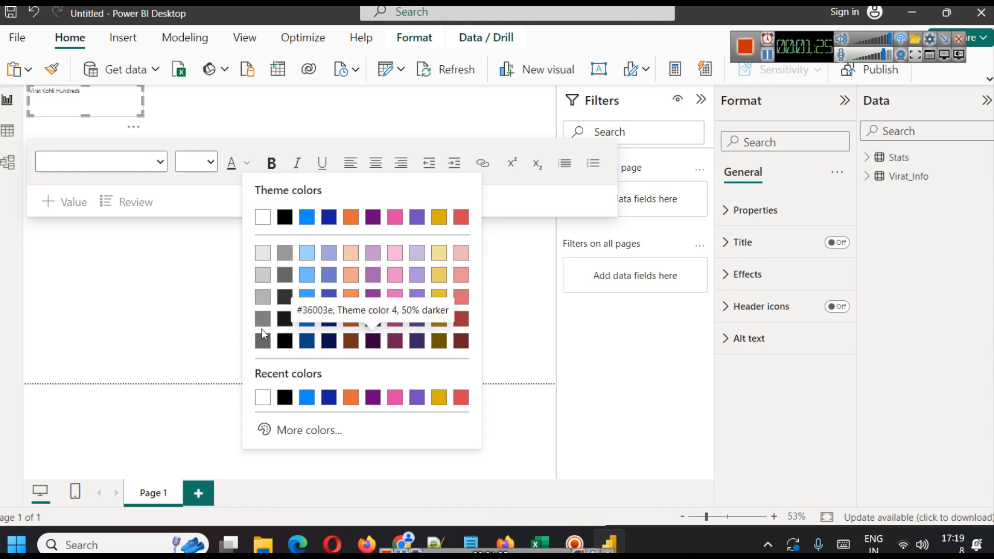
left_click(305, 327)
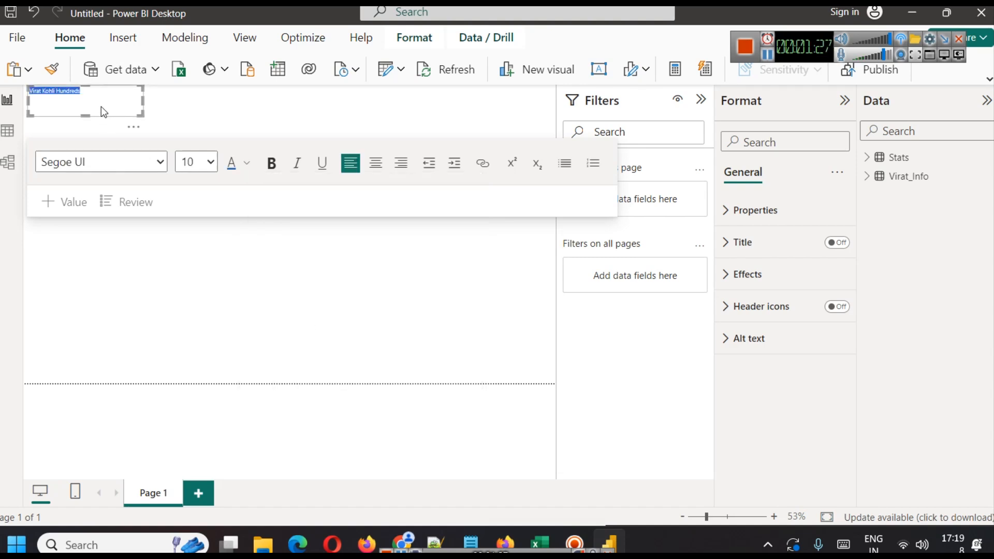
left_click(265, 173)
Center-align the title and stretch its text box across the full width of the page.
left_click(118, 98)
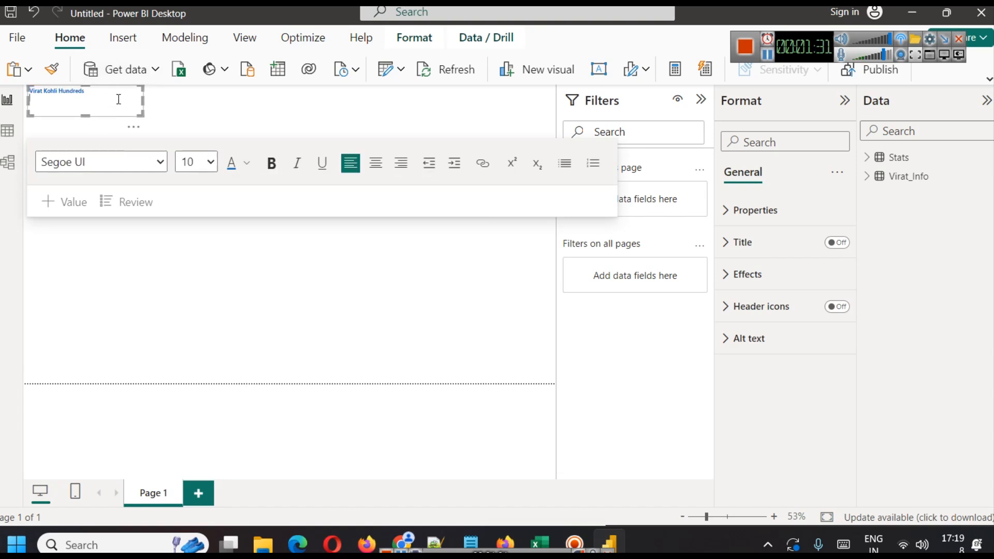
key("ctrl+a")
left_click(388, 170)
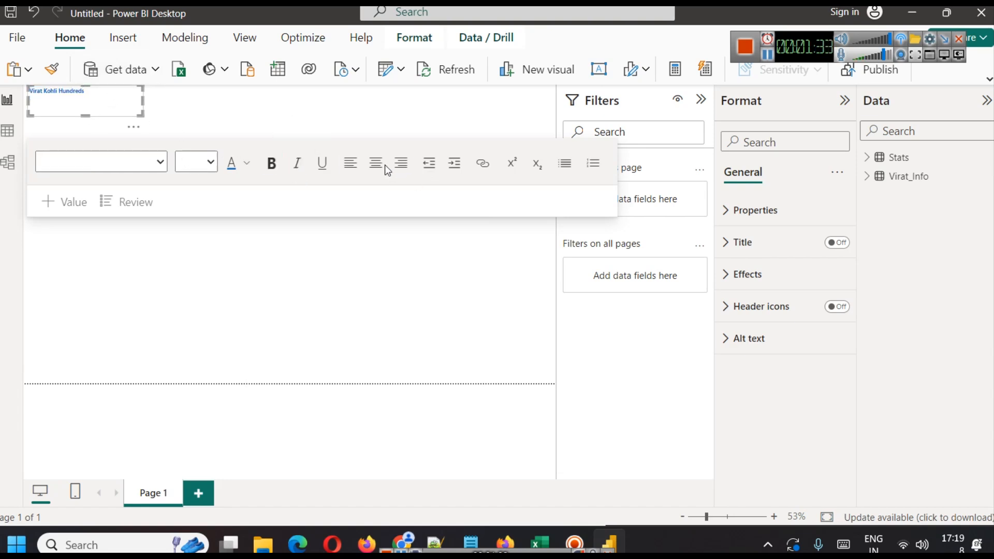
left_click(377, 165)
left_click_drag(143, 100, 555, 101)
left_click(316, 96)
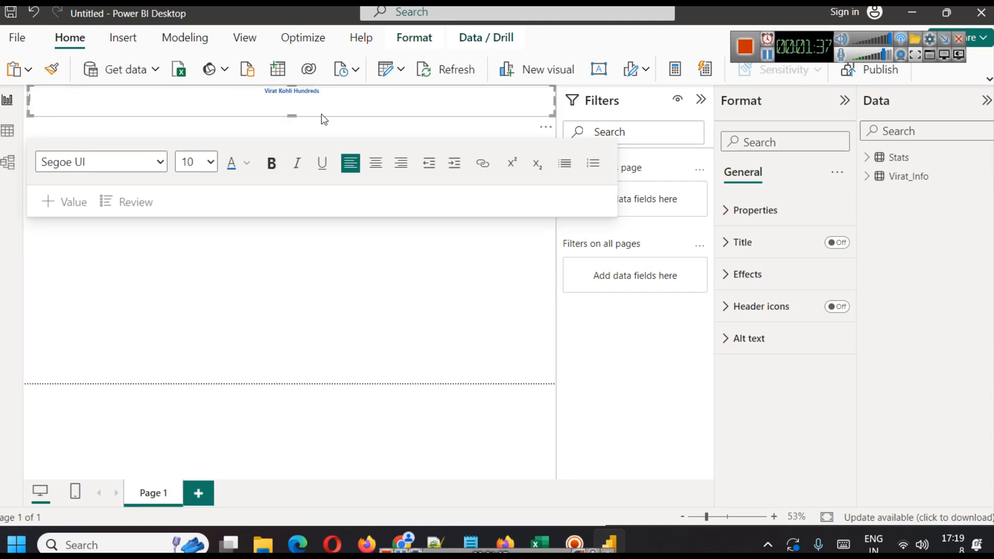
left_click(268, 97)
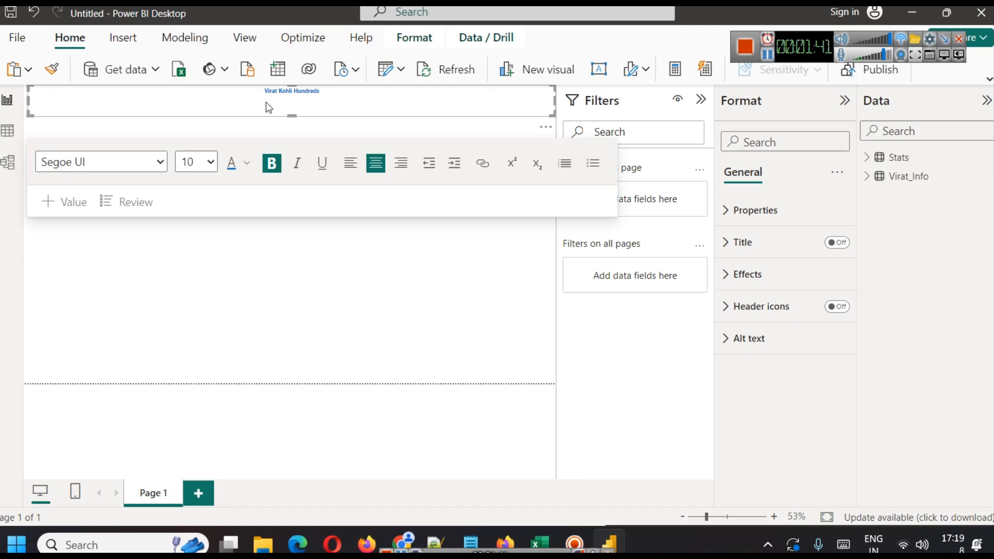
Set the title's font size to 28.
key("Return")
key("ctrl+a")
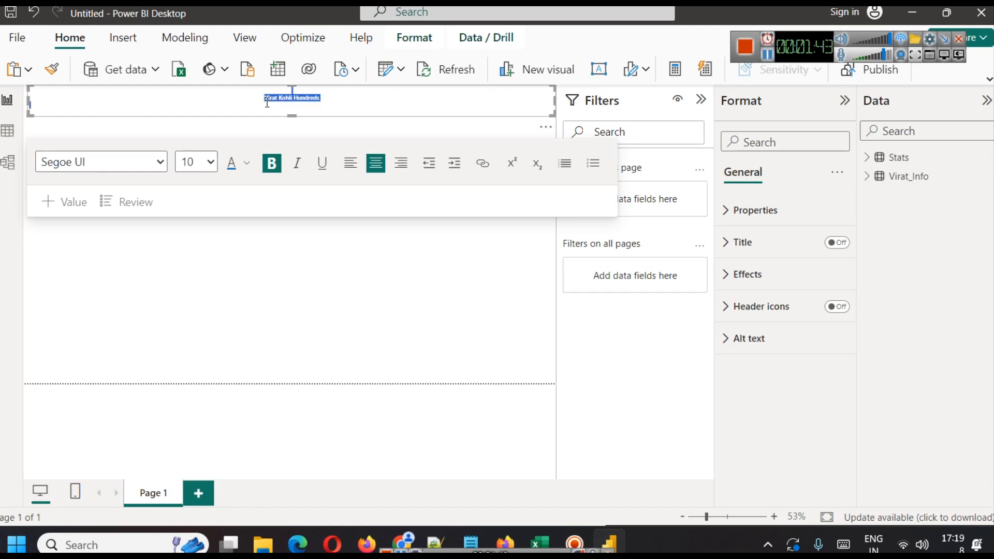
left_click(209, 163)
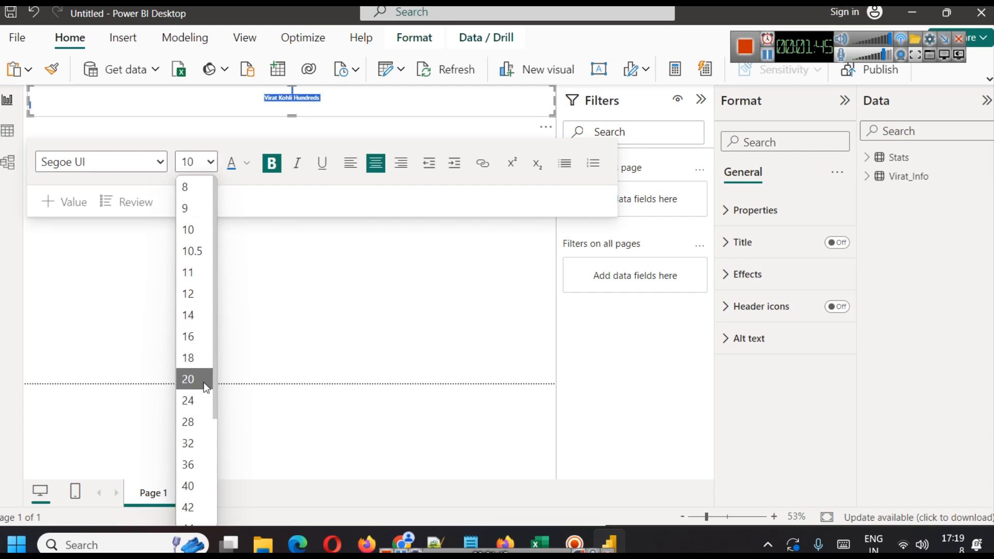
left_click(200, 421)
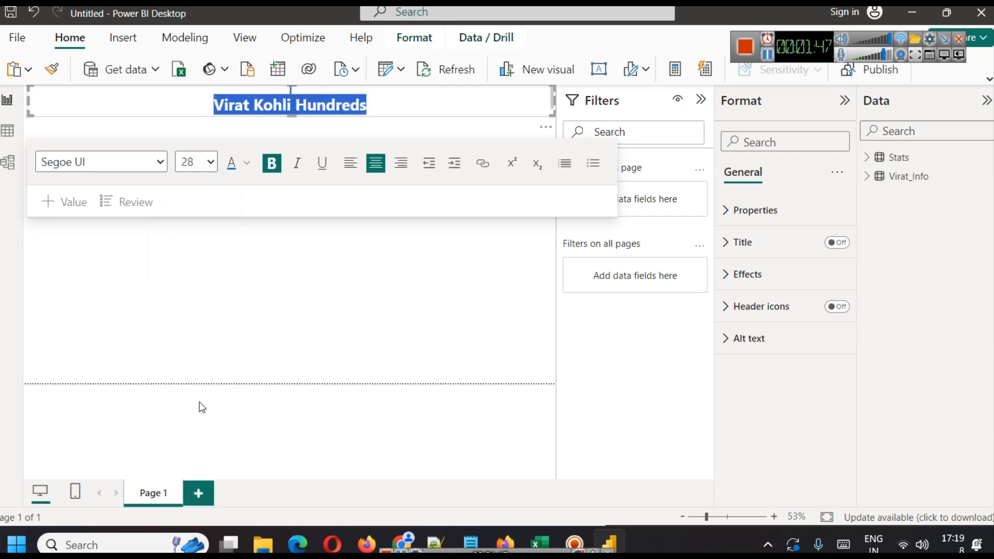
Enlarge the title box's height and extend the title to Virat Kohli Hundreds - Analysis.
left_click(389, 94)
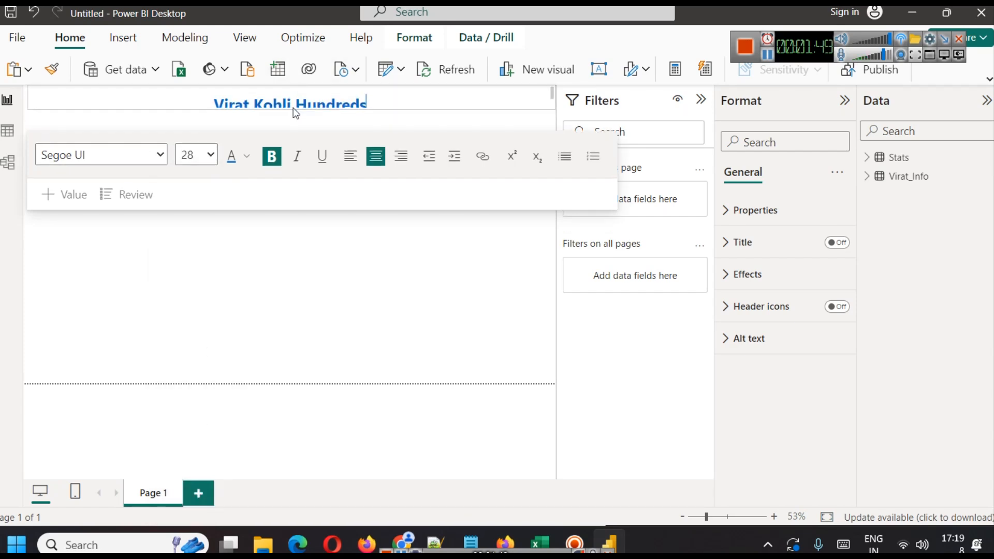
left_click_drag(293, 112, 293, 124)
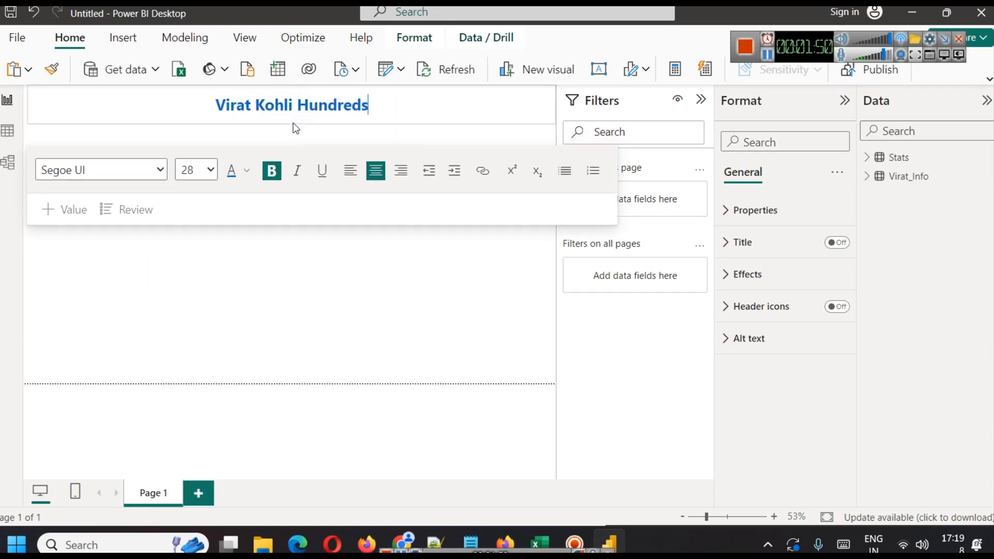
left_click(360, 112)
type("- Ana")
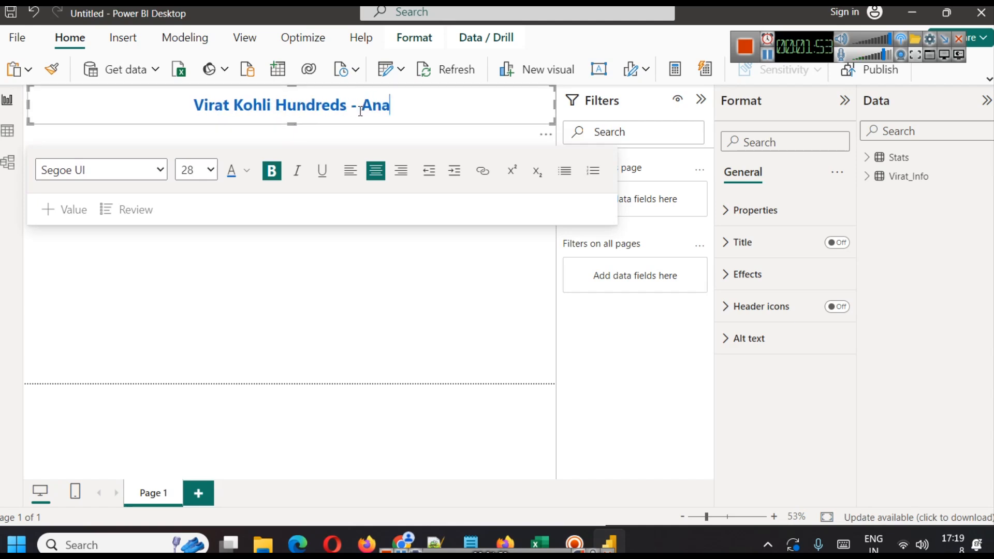
type("lysis")
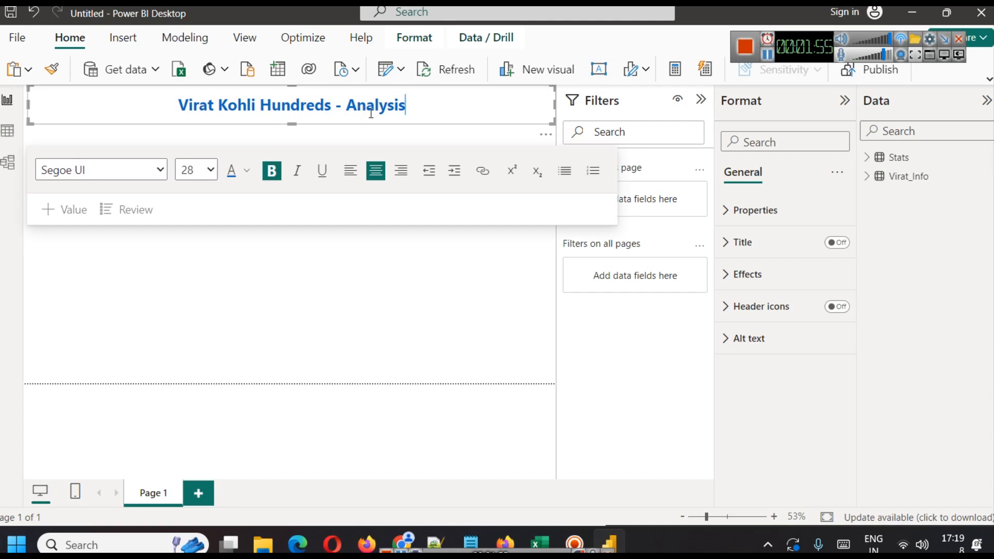
left_click(340, 276)
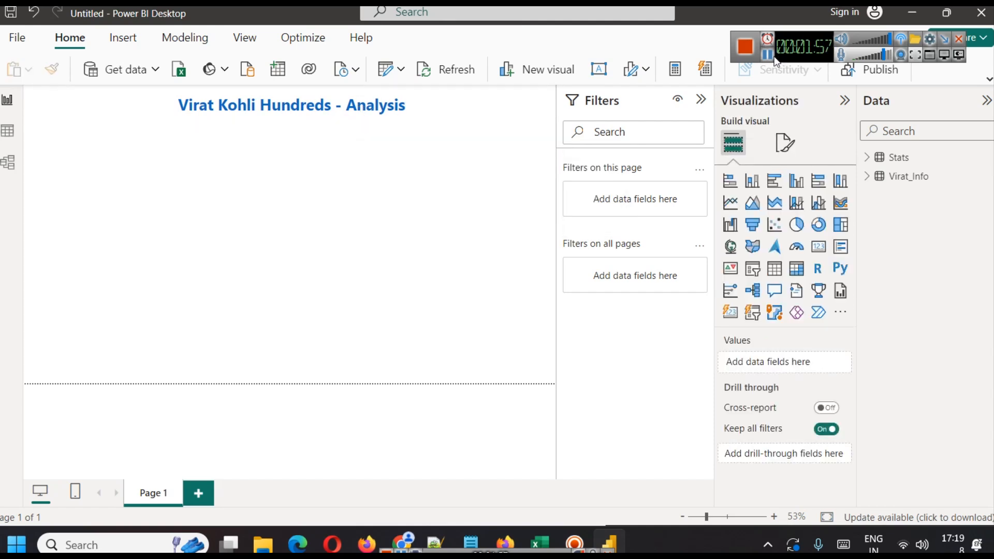
left_click(440, 112)
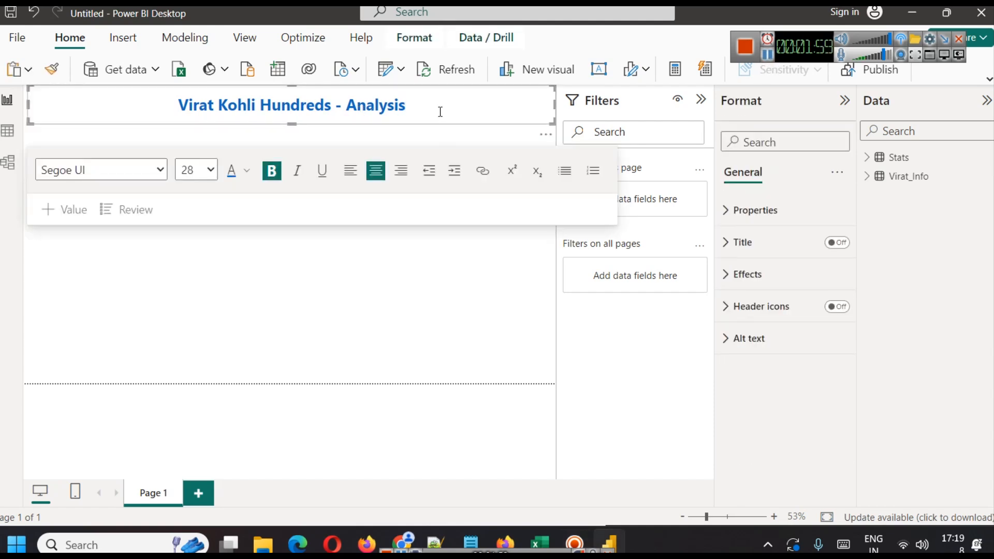
Change the title text colour to white.
key("ctrl+a")
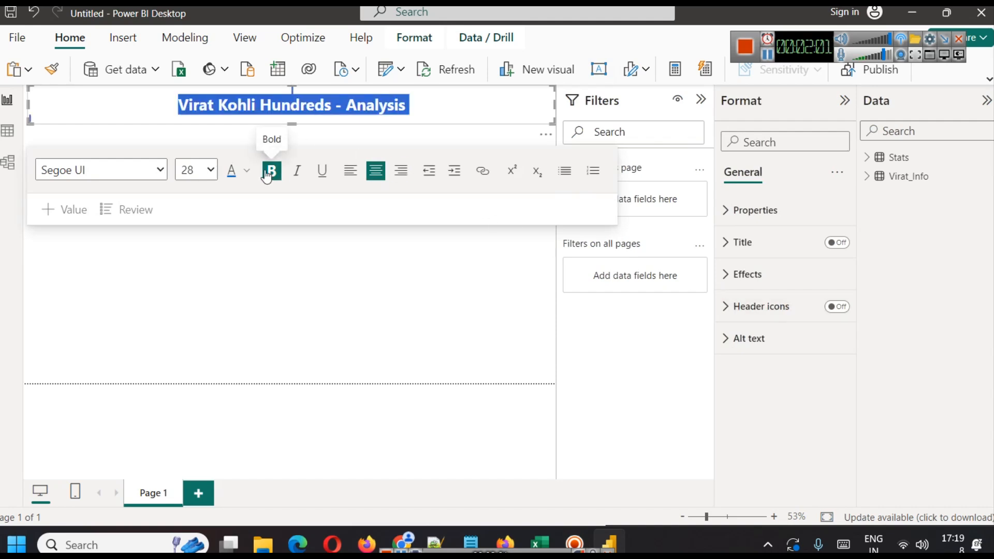
left_click(258, 173)
left_click(246, 171)
triple_click(328, 107)
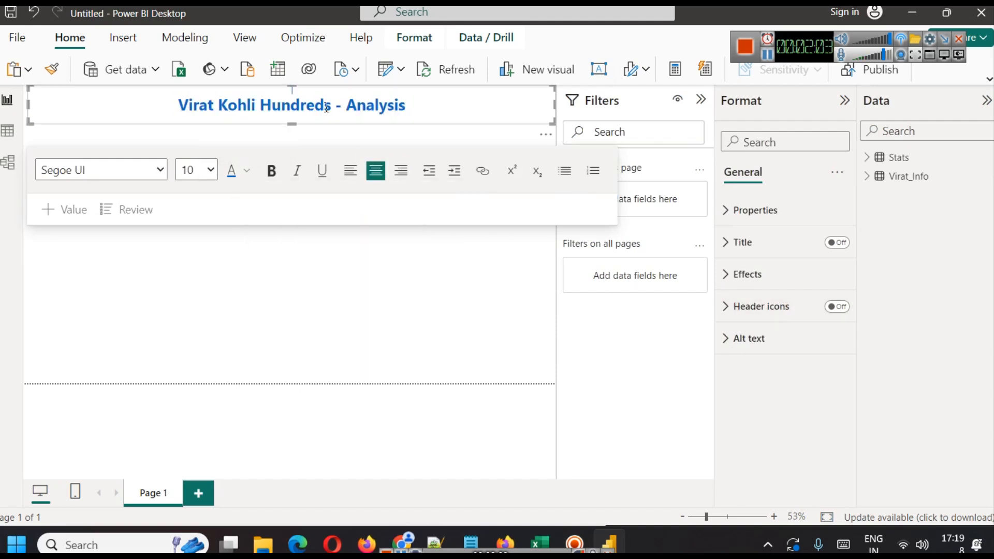
left_click(246, 171)
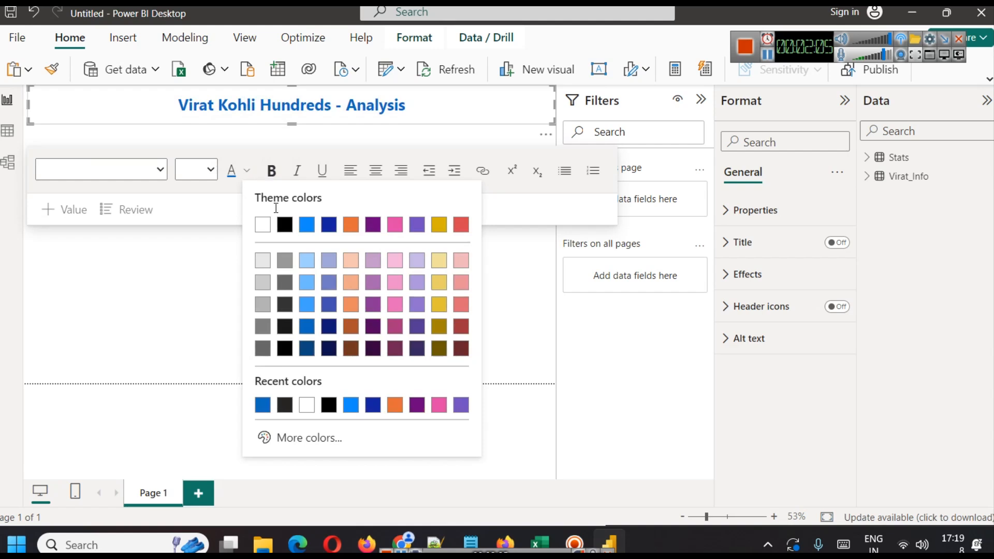
left_click(263, 225)
left_click(492, 97)
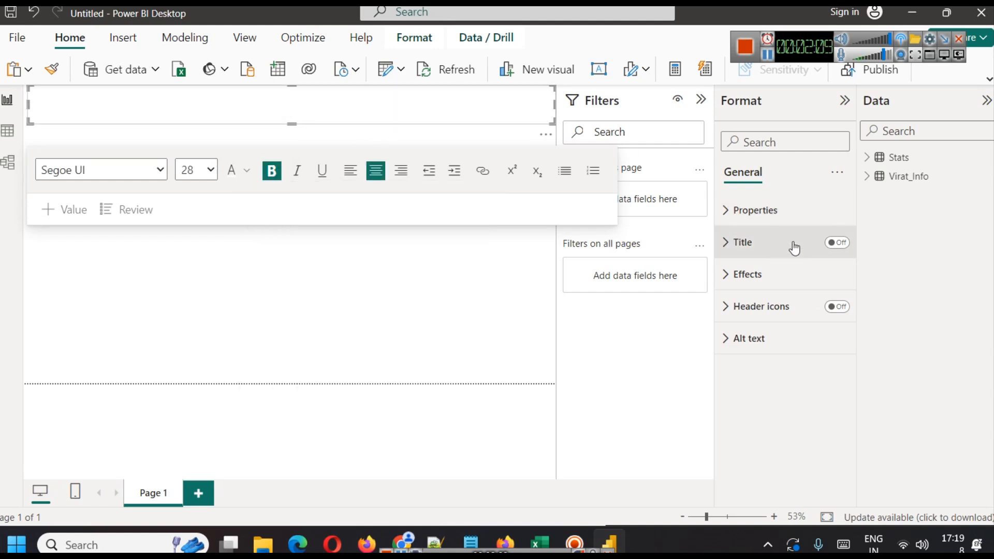
Turn on a blue background for the title text box.
left_click(772, 274)
left_click(830, 310)
left_click(759, 353)
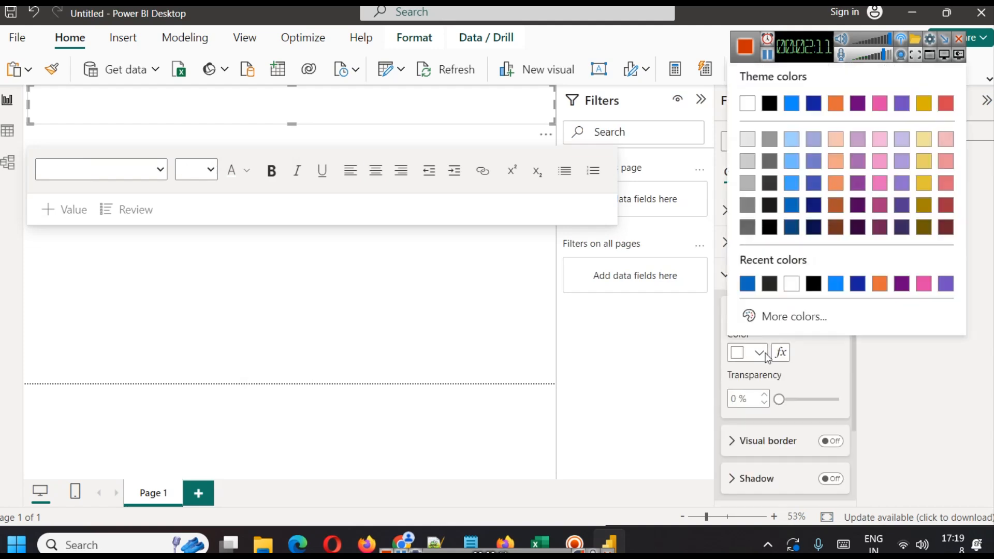
left_click(746, 287)
left_click(295, 258)
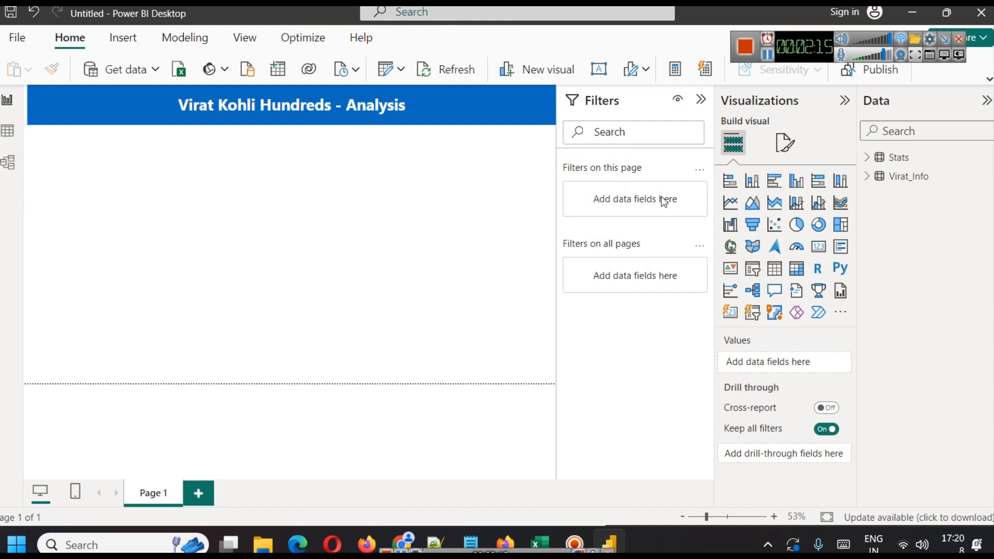
left_click(844, 103)
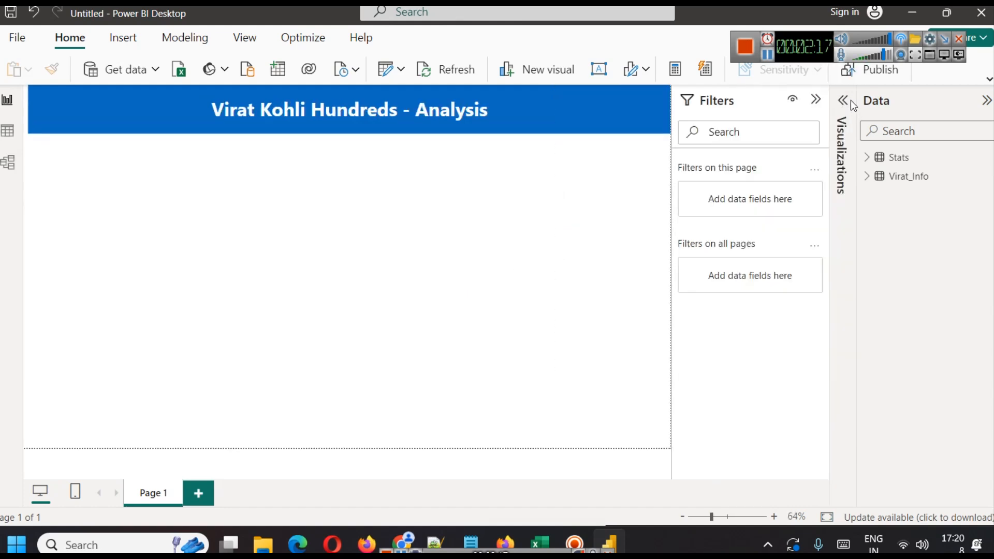
left_click(849, 101)
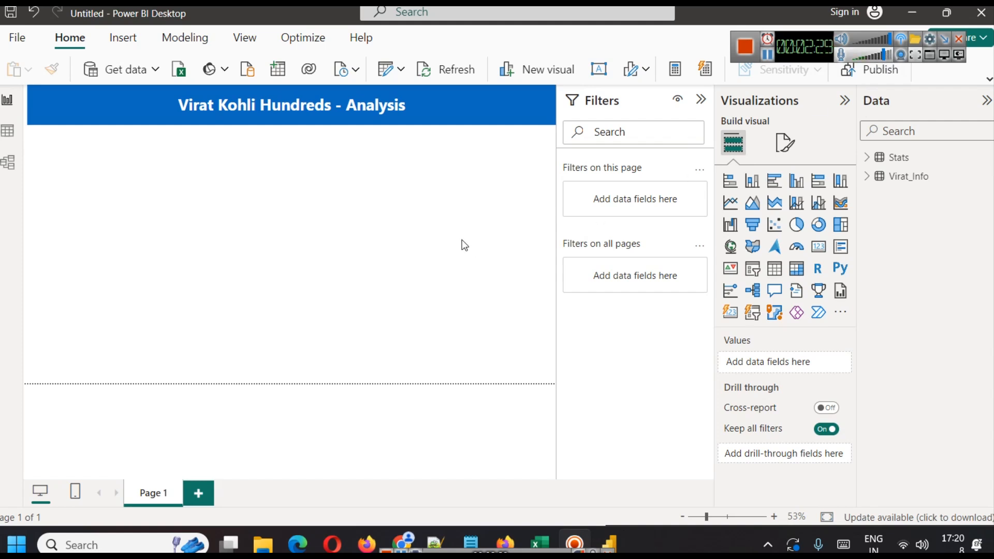
key("alt+Tab")
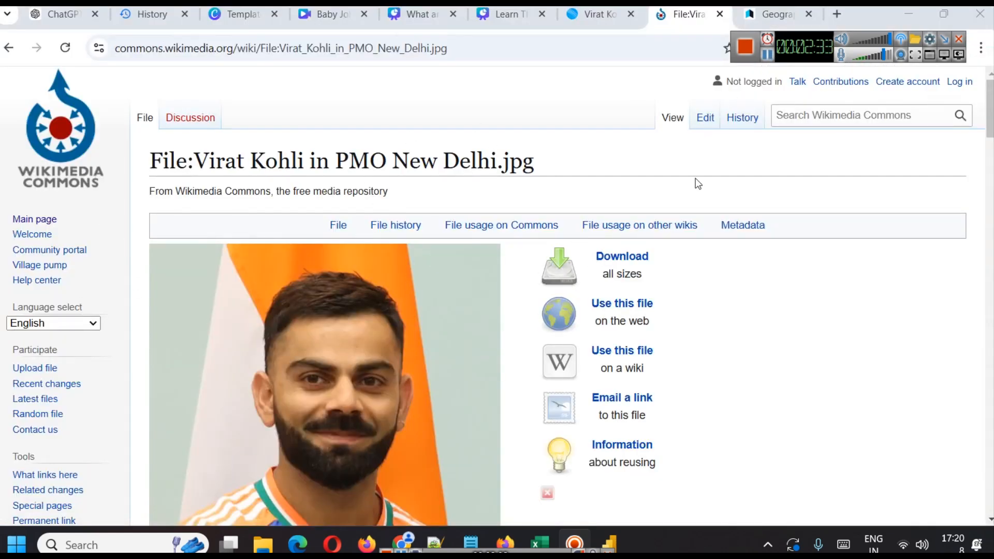
key("alt+Tab")
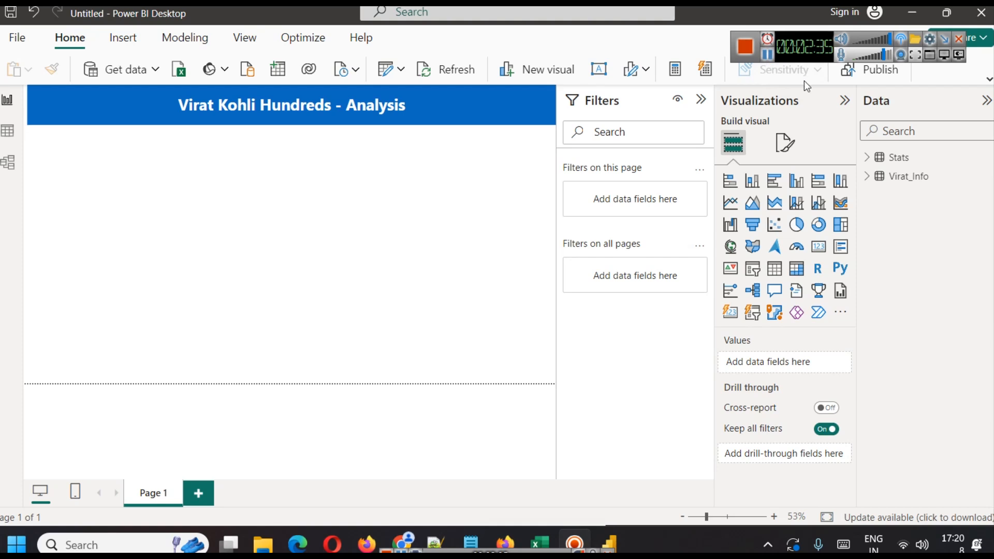
Insert the Virat Kohli photo as an image on the report page.
left_click(986, 82)
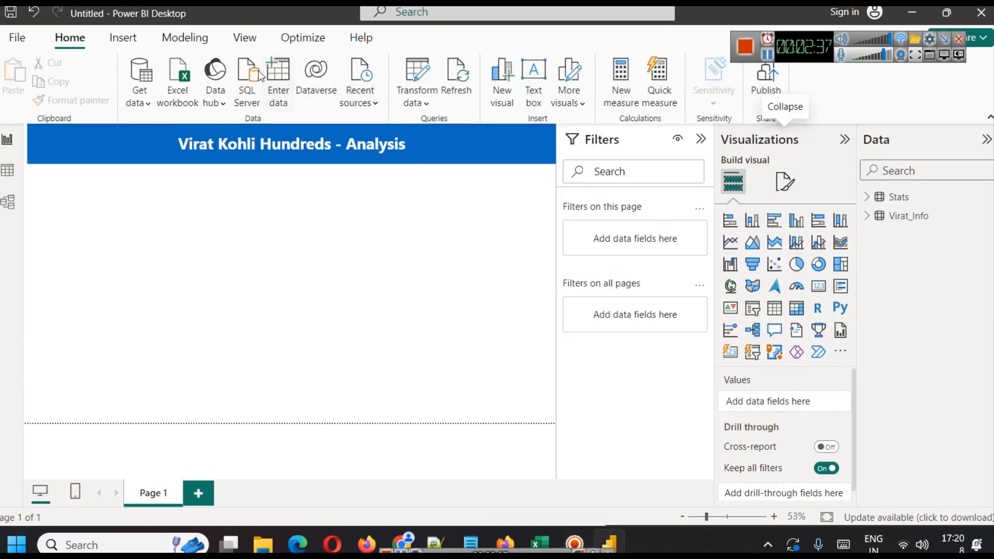
left_click(123, 37)
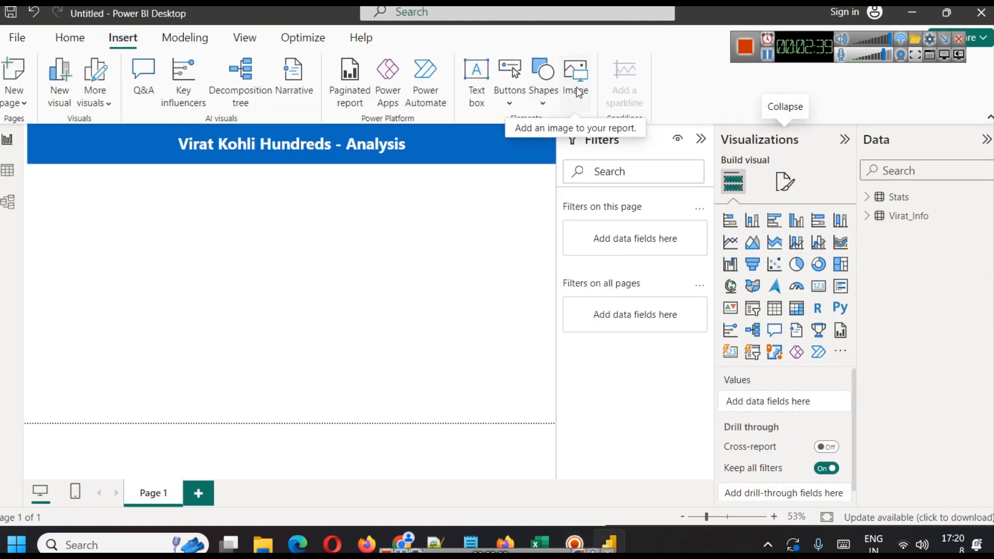
left_click(767, 55)
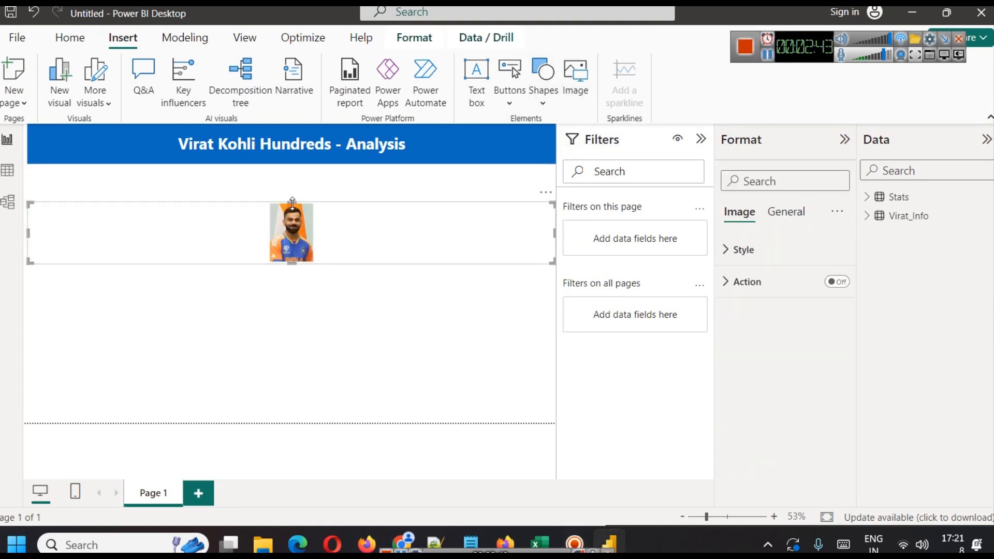
Move the photo just below the title and narrow its box to the photo's width at the page's left edge.
left_click_drag(289, 200, 283, 164)
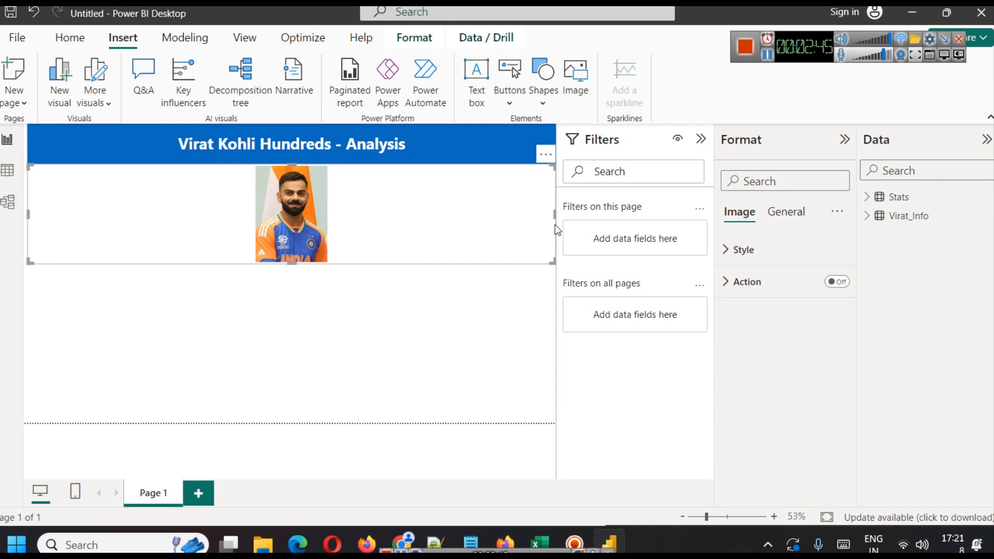
left_click_drag(557, 214, 289, 215)
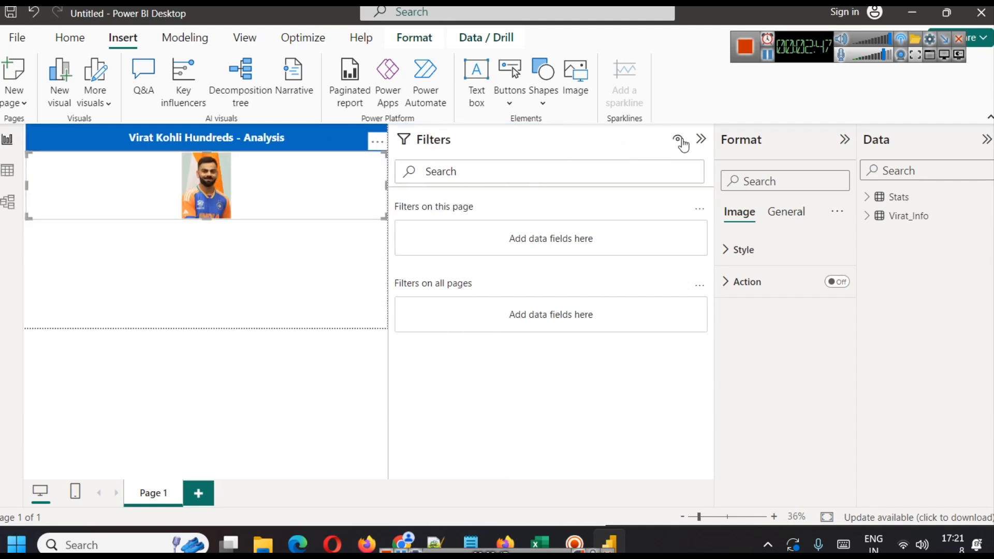
left_click(701, 139)
left_click_drag(664, 228, 139, 215)
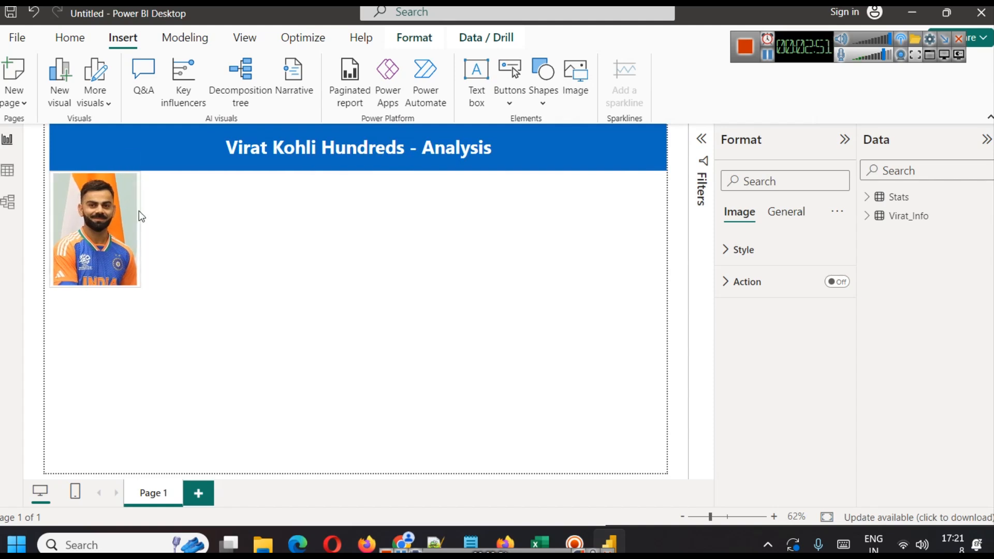
Extend the photo box's bottom edge slightly so the whole photo fits.
left_click(223, 293)
left_click(116, 277)
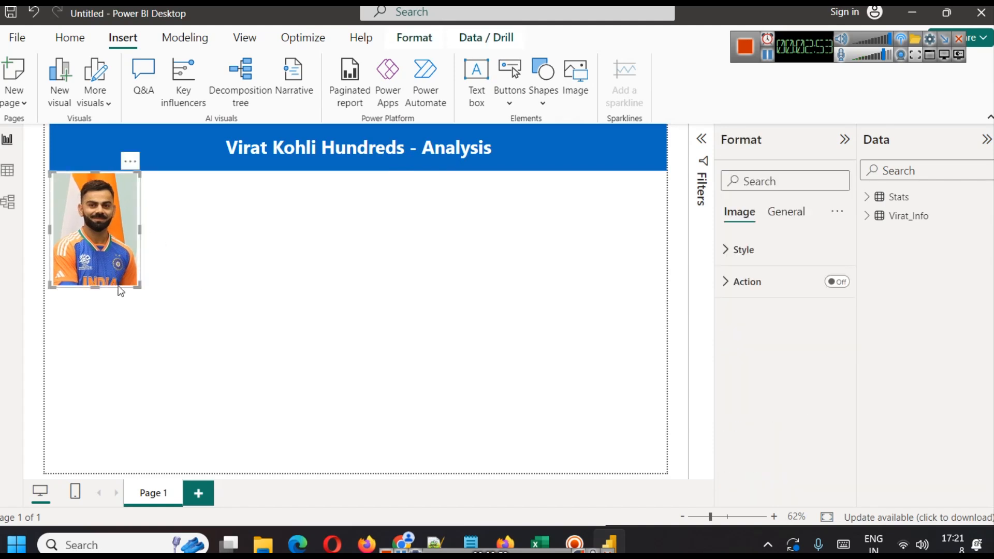
left_click(247, 269)
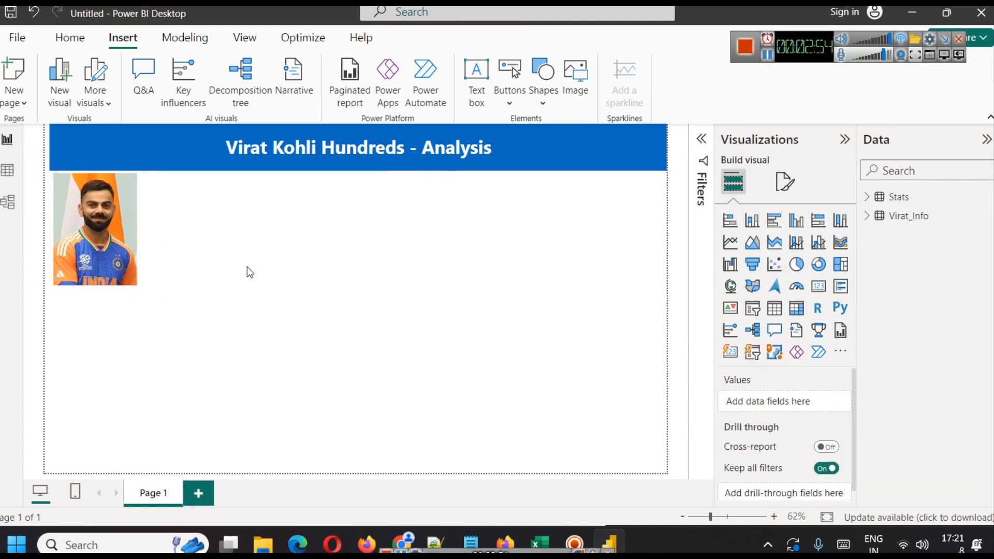
left_click(102, 277)
mouse_move(92, 286)
left_mouse_down()
mouse_move(96, 304)
mouse_move(95, 296)
left_mouse_up()
left_click(183, 249)
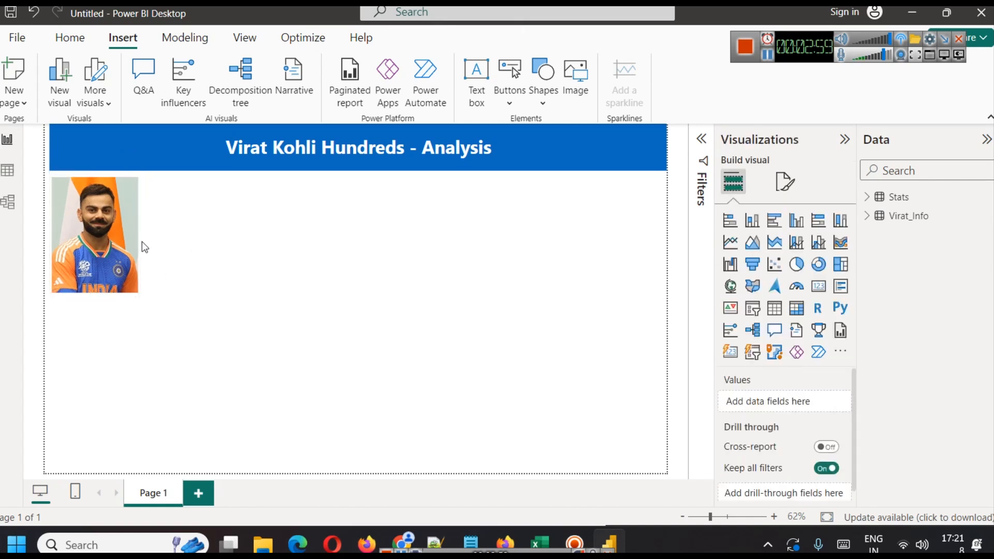
Set the title box's background colour to the custom hex colour #4160BA.
left_click(193, 142)
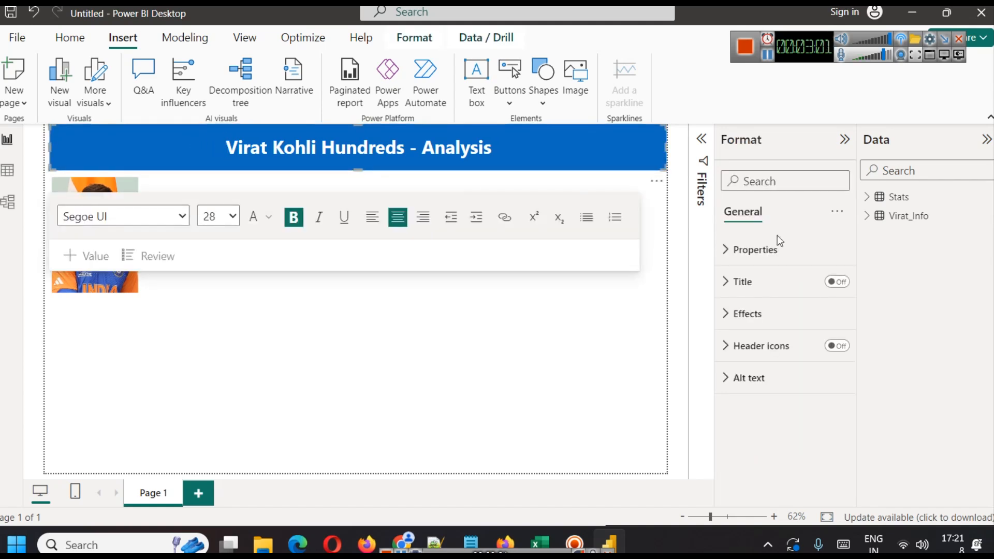
left_click(750, 316)
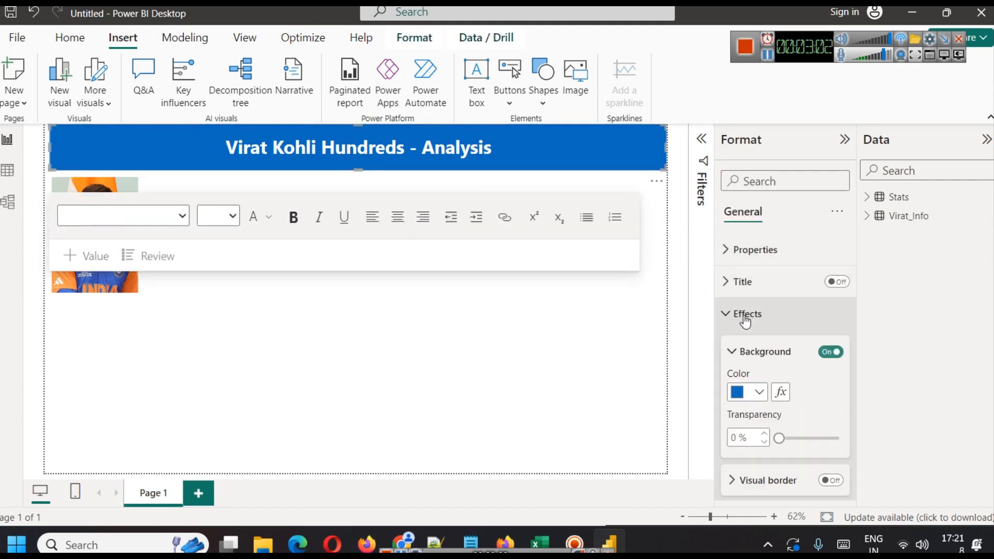
left_click(759, 392)
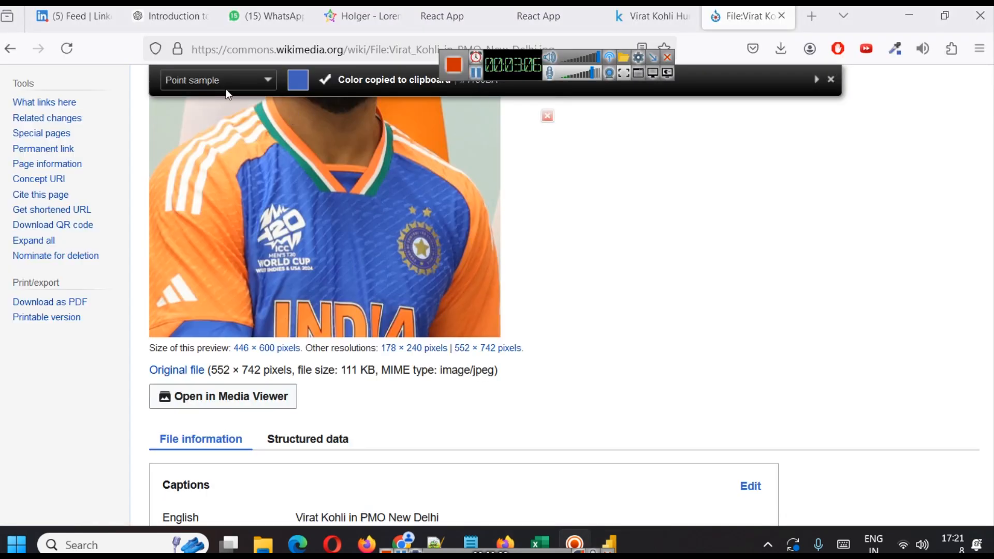
scroll(229, 96, "down", 1)
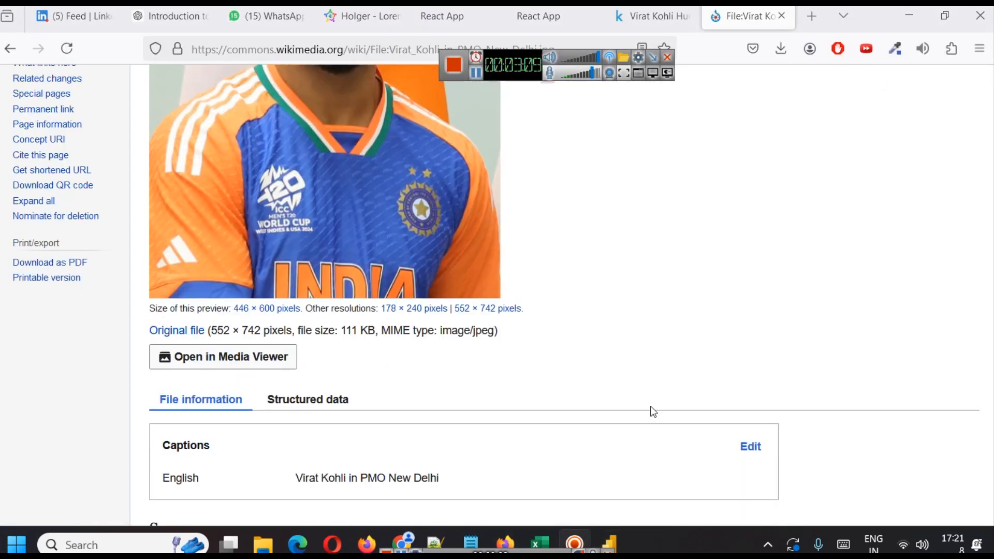
left_click(624, 531)
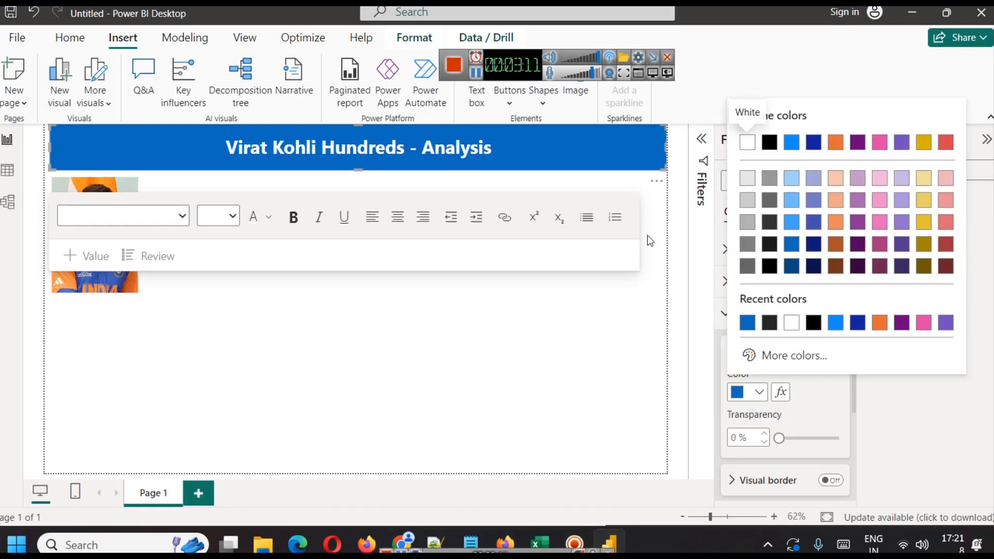
left_click(812, 357)
type("#4160BA")
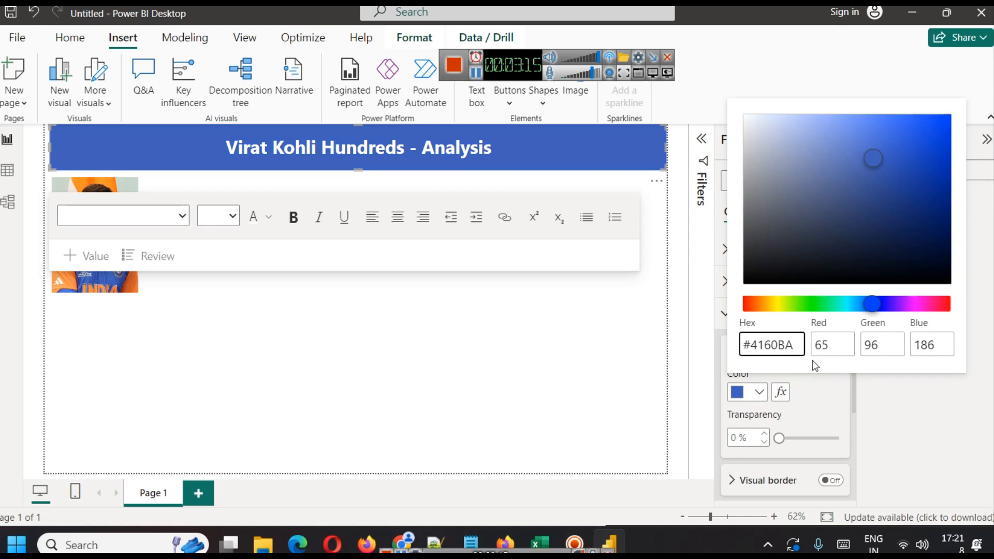
left_click(435, 366)
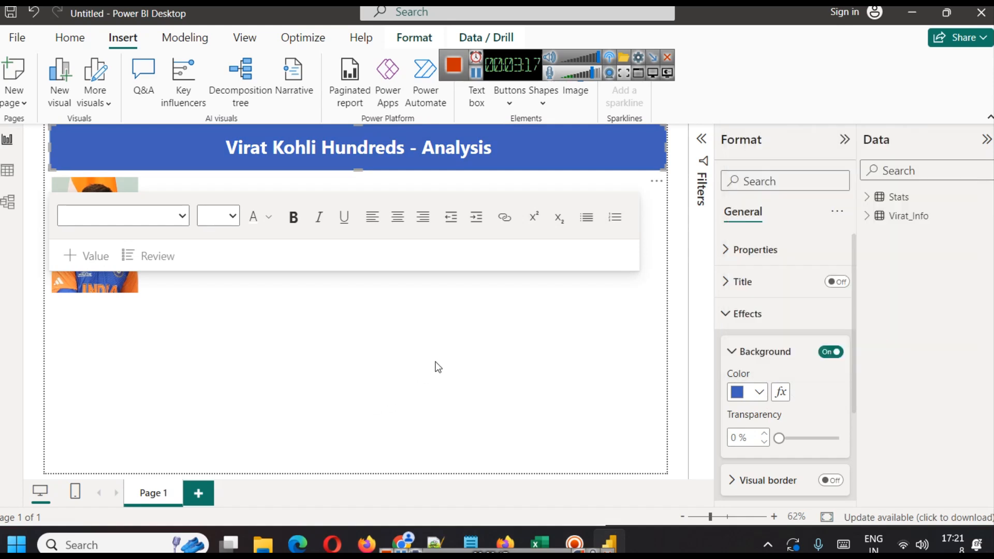
left_click(438, 366)
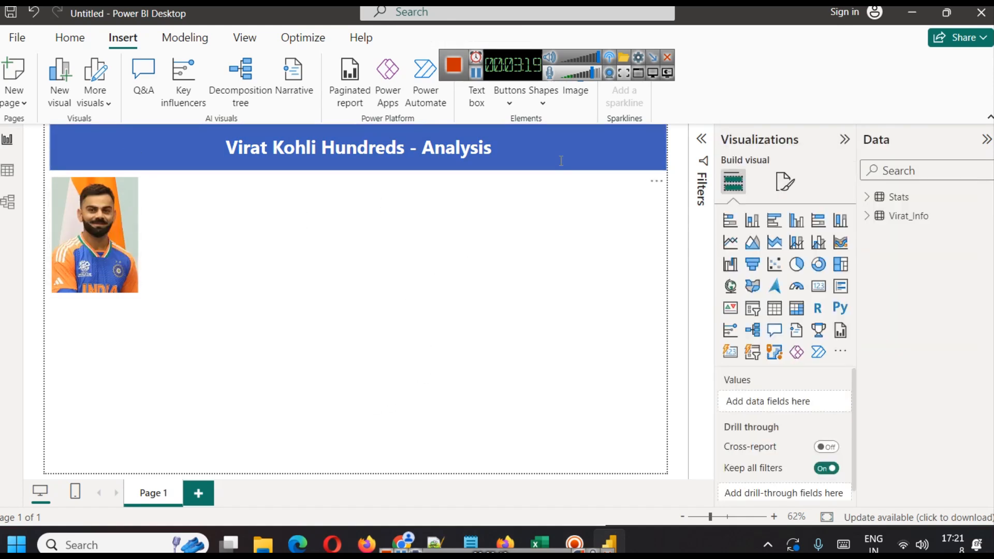
Turn on a shadow effect for the title box.
left_click(495, 149)
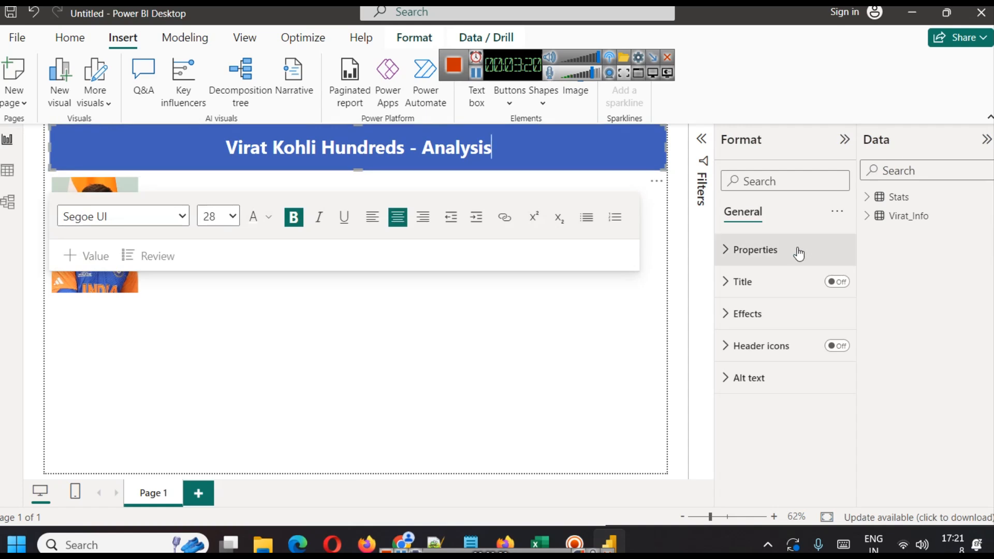
left_click(772, 313)
scroll(802, 388, "down", 2)
scroll(798, 388, "down", 1)
left_click(832, 388)
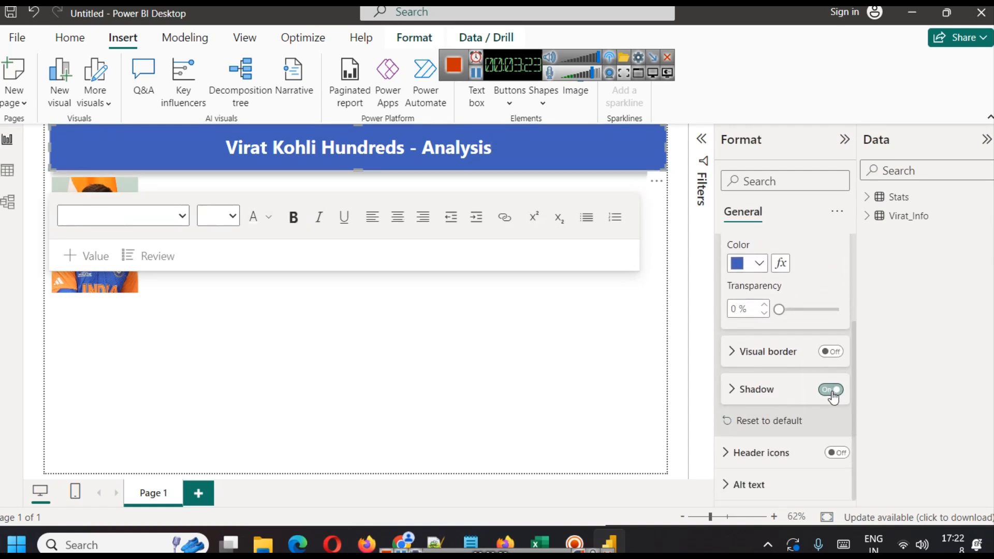
Enable a blue visual border on the title box with 12 px rounded corners.
left_click(730, 355)
left_click(831, 352)
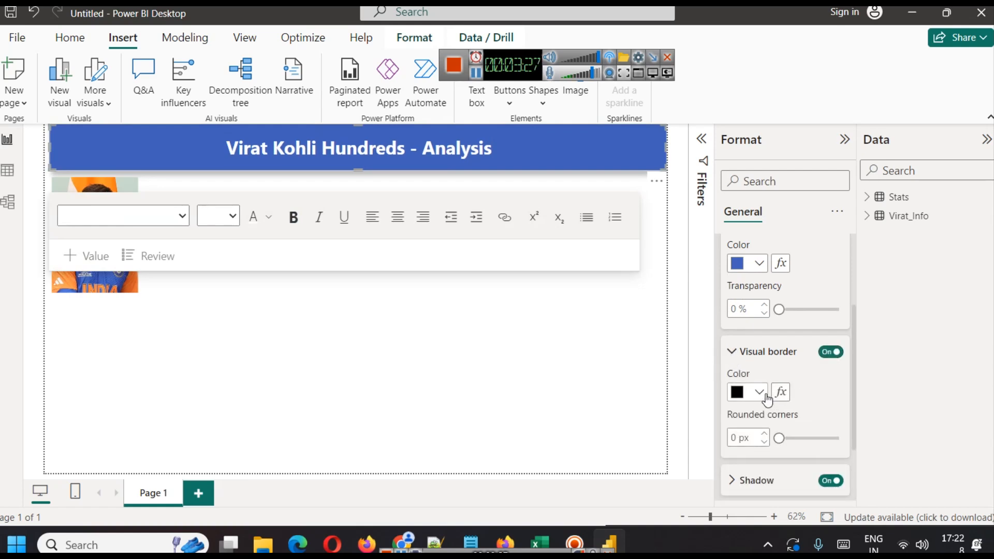
left_click(759, 392)
left_click(749, 323)
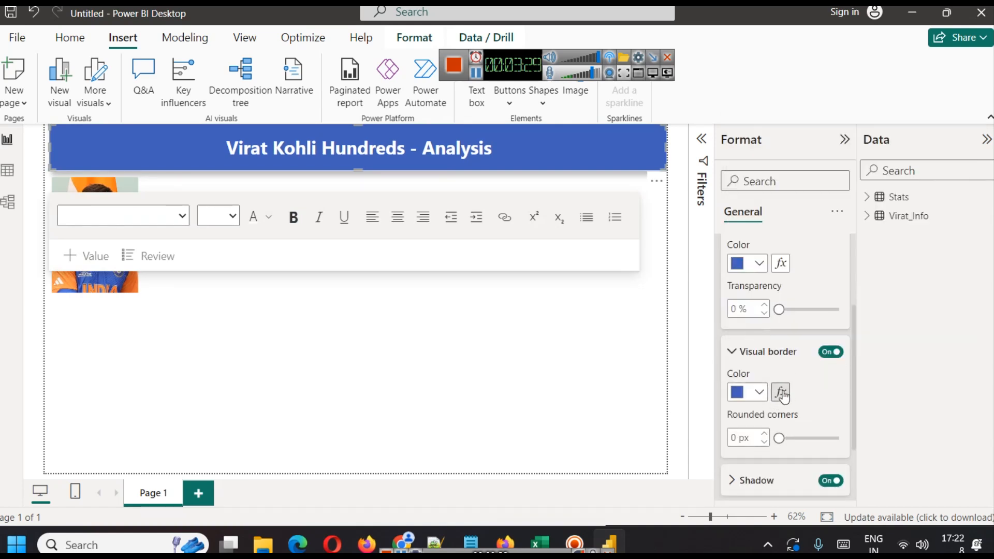
left_click(733, 436)
type("12")
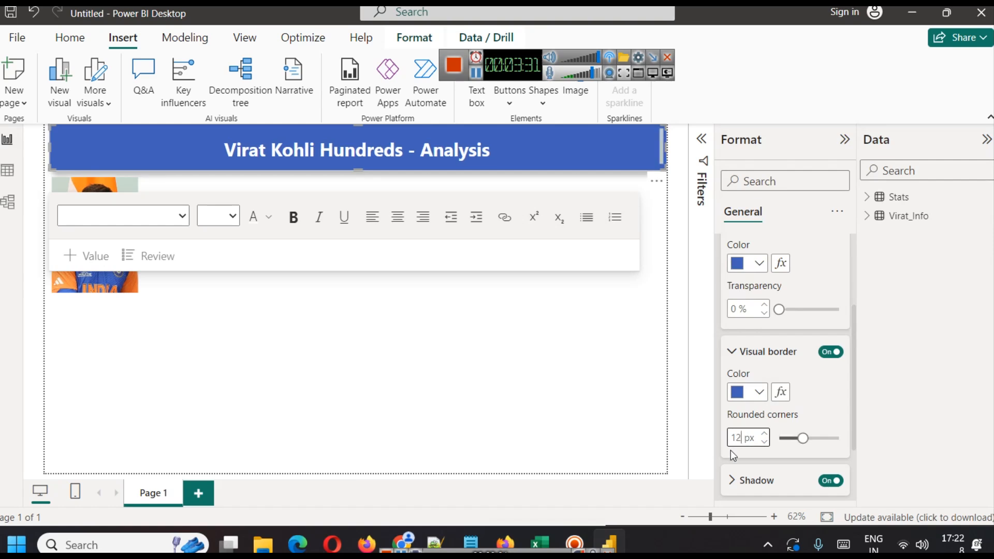
left_click(408, 384)
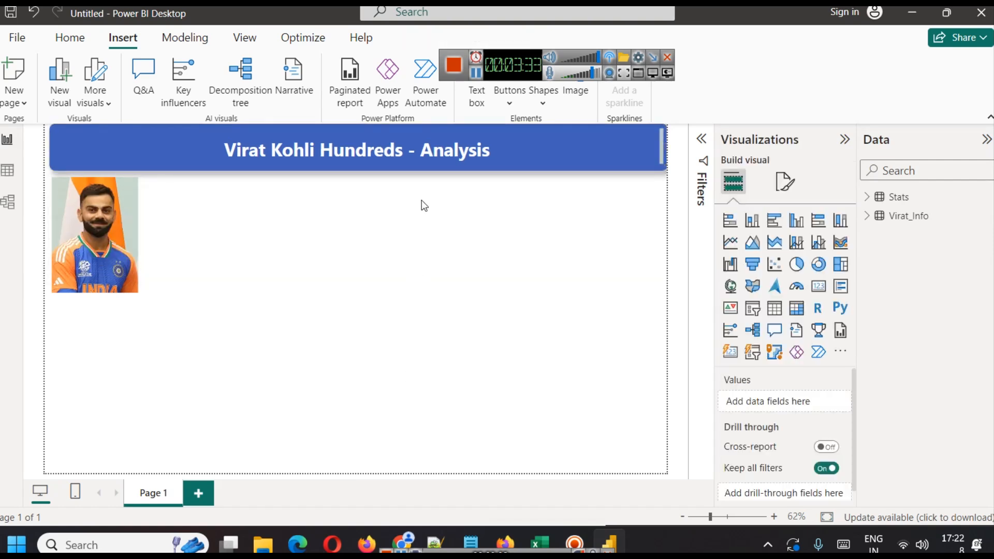
left_click(365, 169)
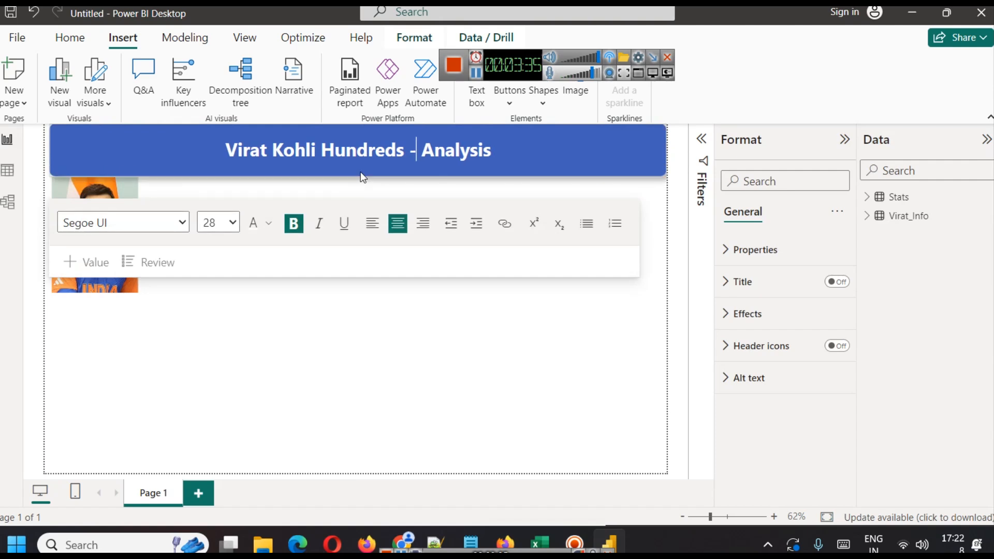
left_click(339, 357)
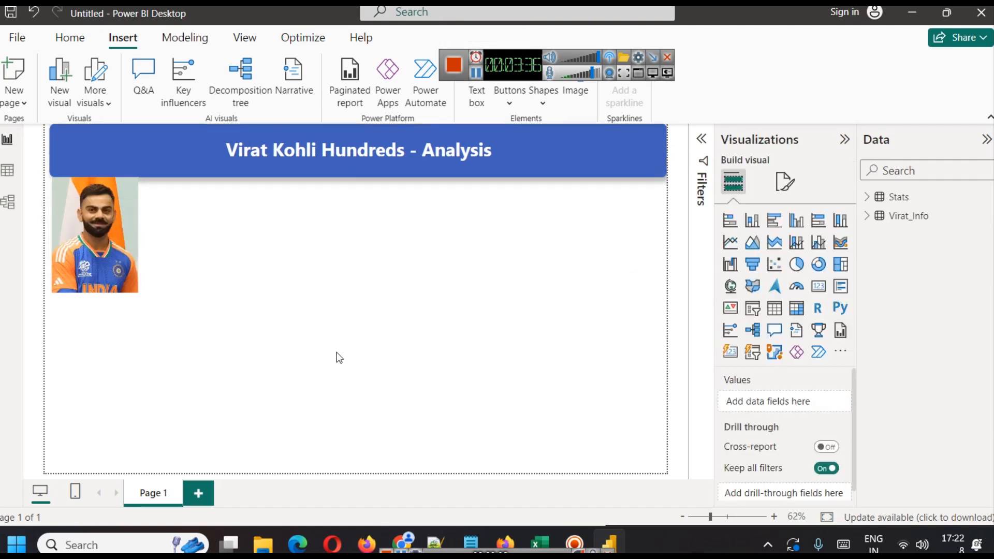
Nudge the photo box slightly into position and reselect it.
left_click_drag(95, 234, 99, 233)
left_click(213, 241)
left_click(127, 238)
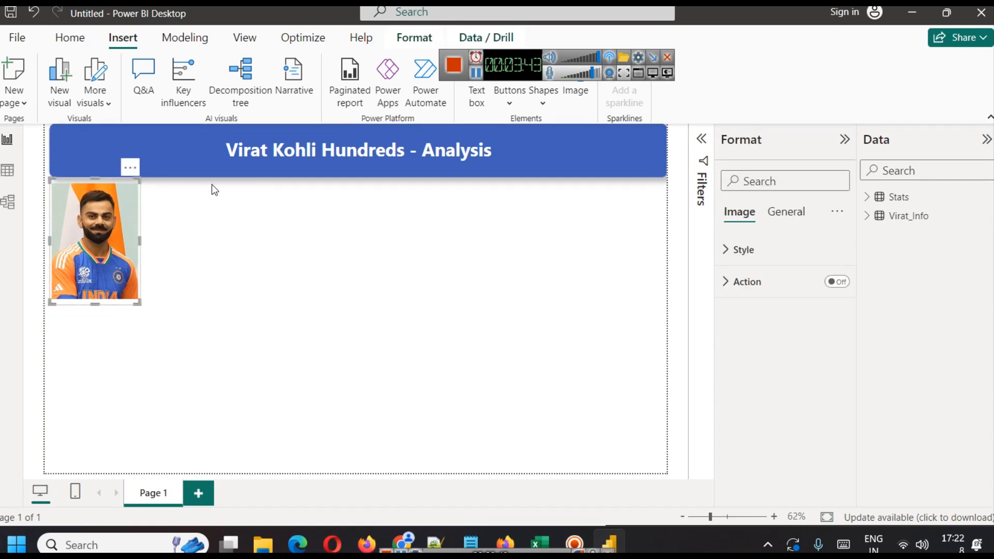
Copy the title box's formatting onto the photo box with the Format Painter.
left_click(233, 231)
left_click(131, 155)
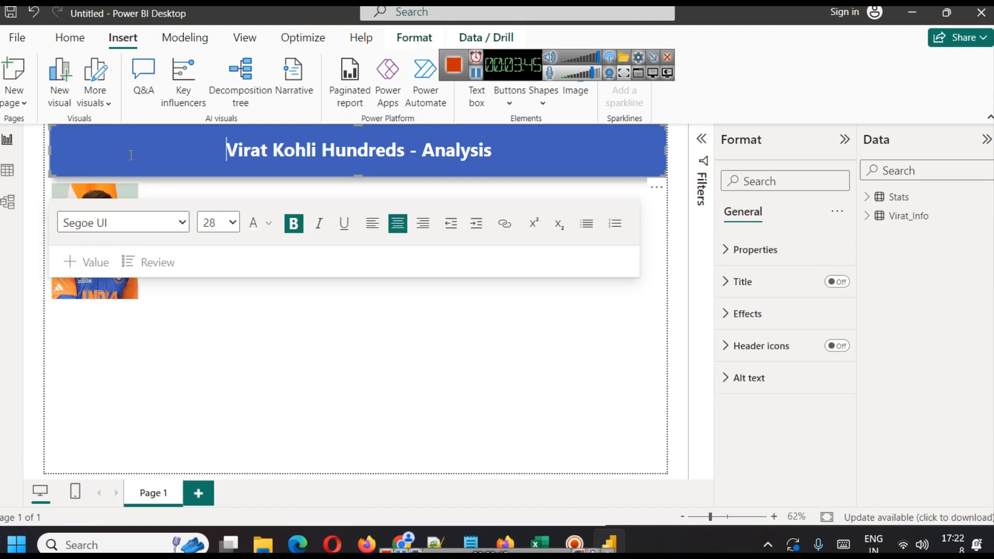
left_click(69, 41)
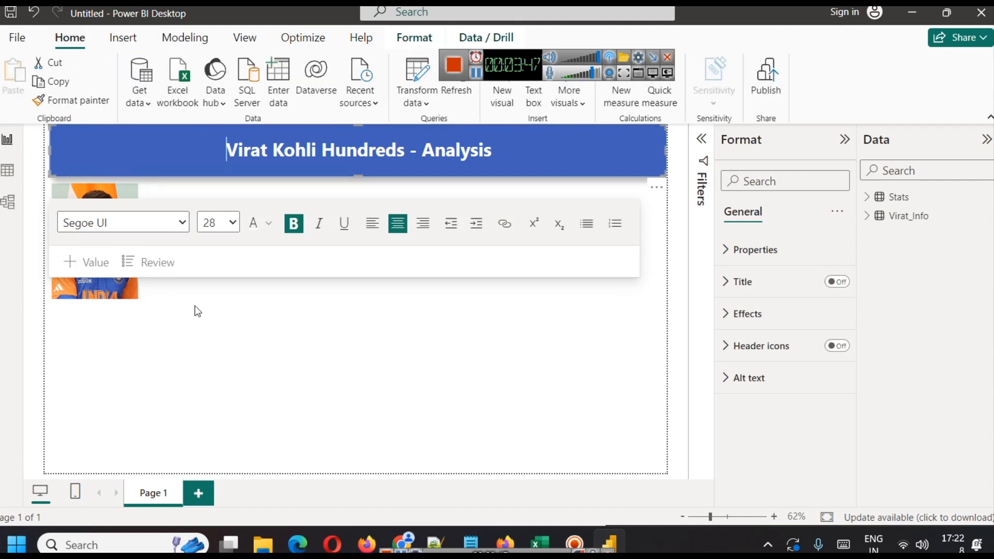
left_click(155, 302)
left_click(133, 150)
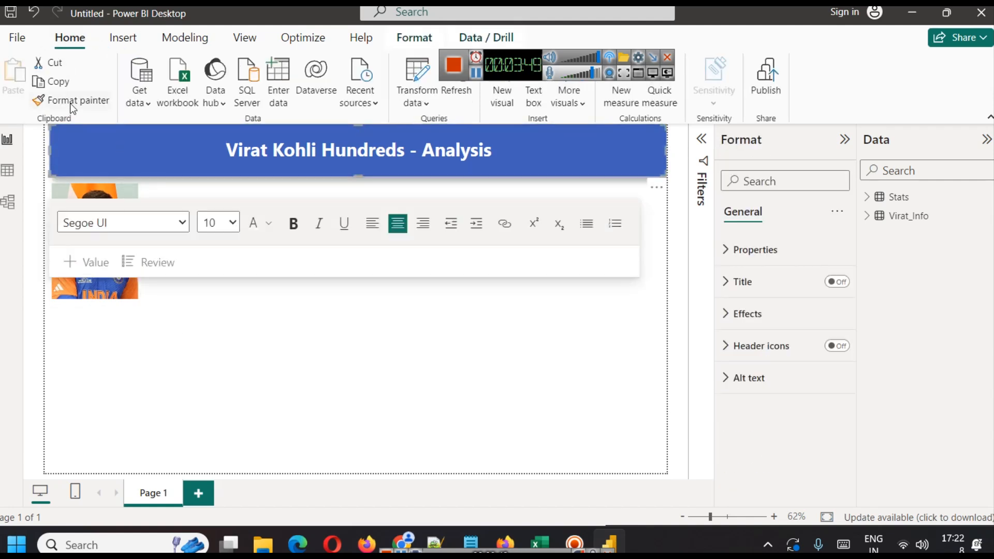
left_click(77, 102)
left_click(97, 288)
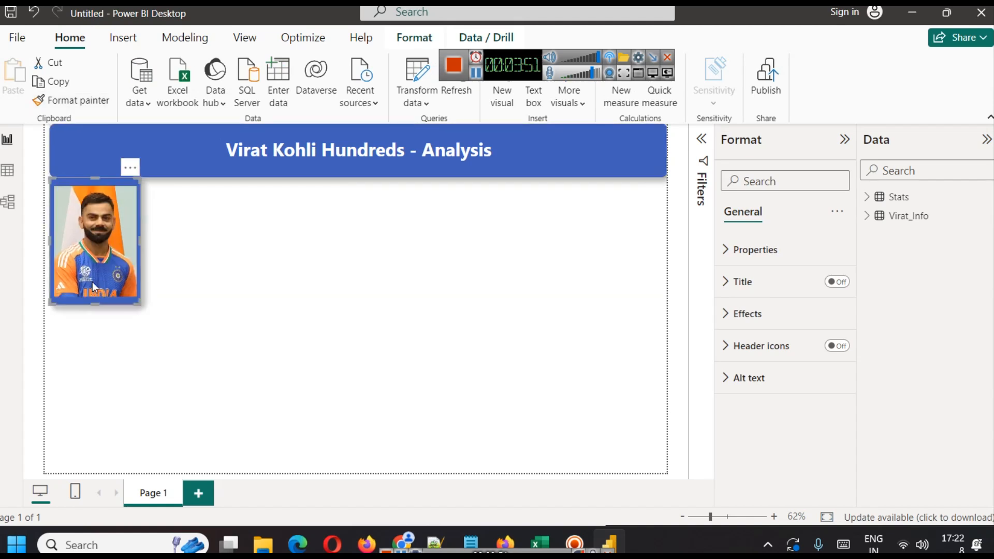
left_click(179, 335)
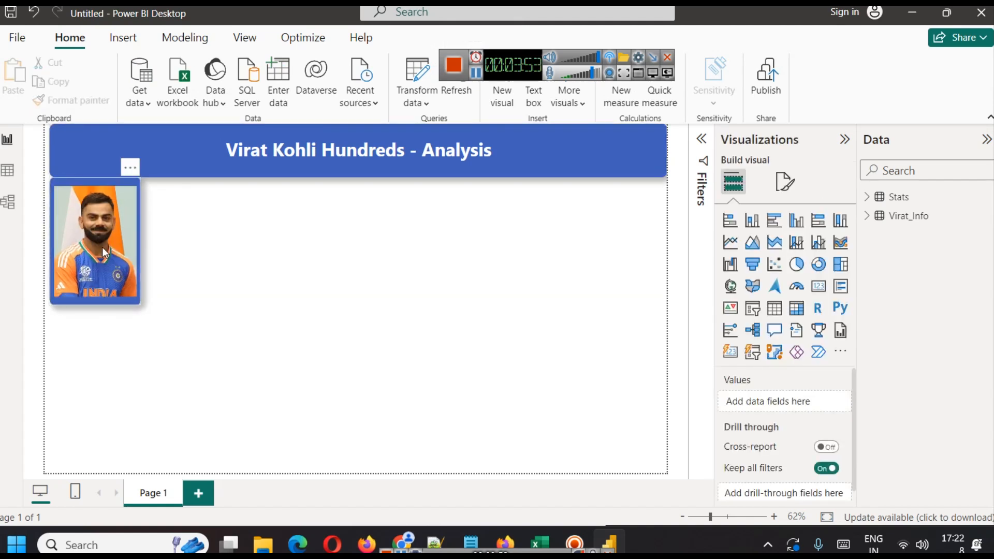
Move the photo box slightly lower beneath the title.
left_click_drag(104, 249, 104, 255)
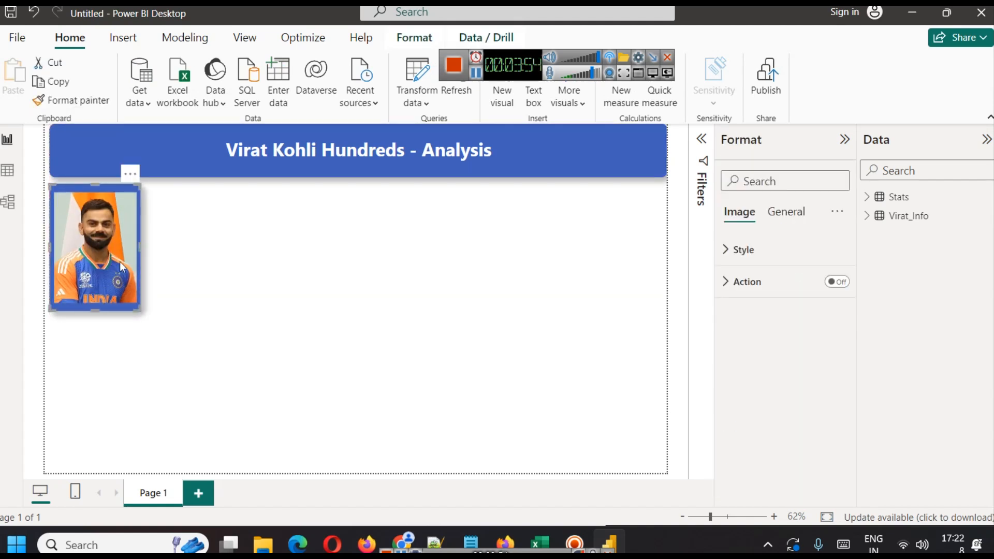
left_click(216, 290)
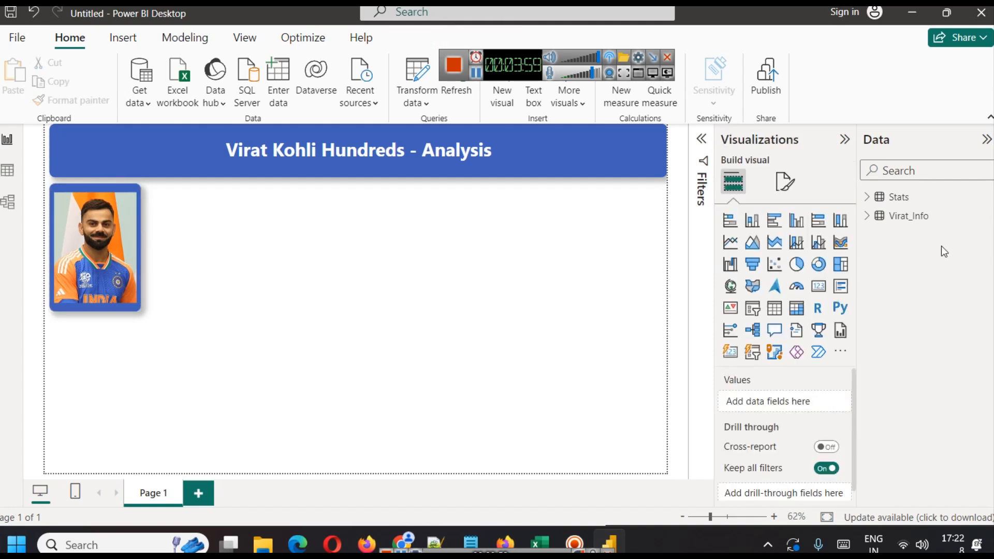
Add a card visual beside the photo showing Virat_Info's Full Name and widen it to fit.
left_click(874, 223)
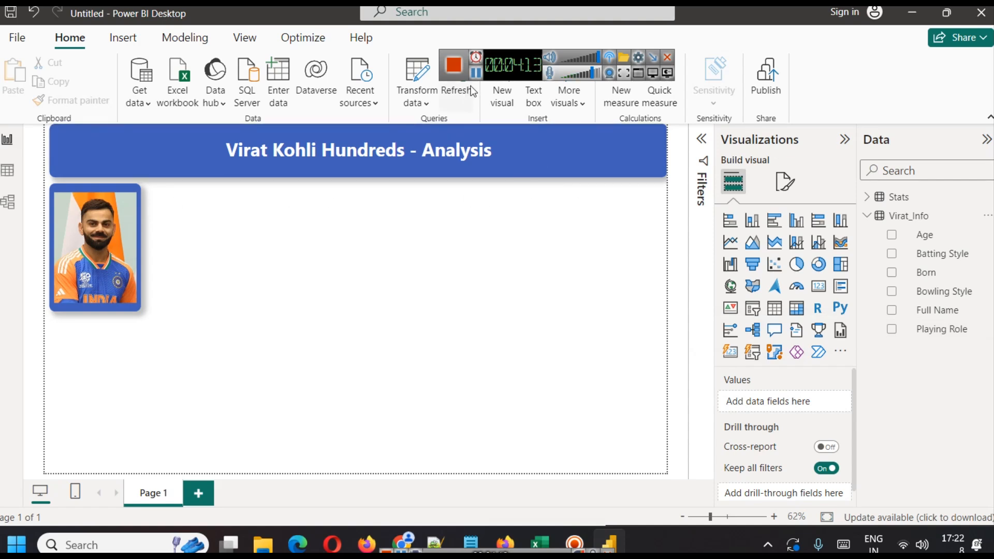
left_click(823, 293)
left_click_drag(125, 365, 217, 239)
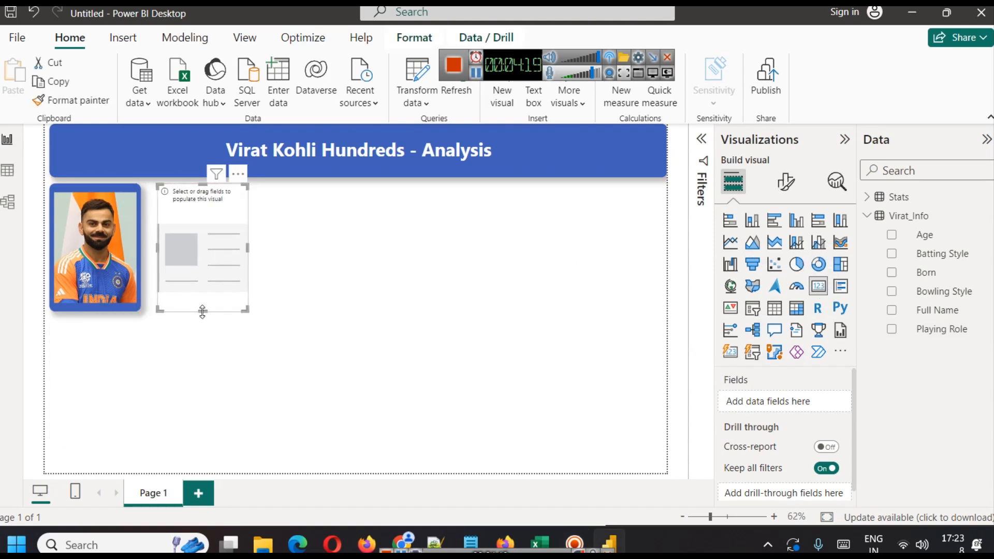
left_click_drag(202, 312, 202, 241)
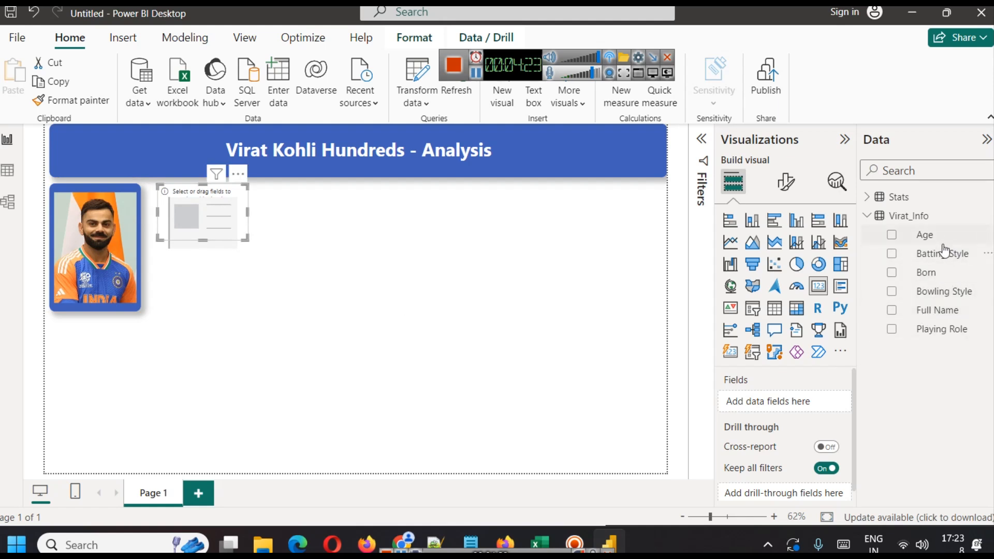
left_click_drag(942, 310, 791, 407)
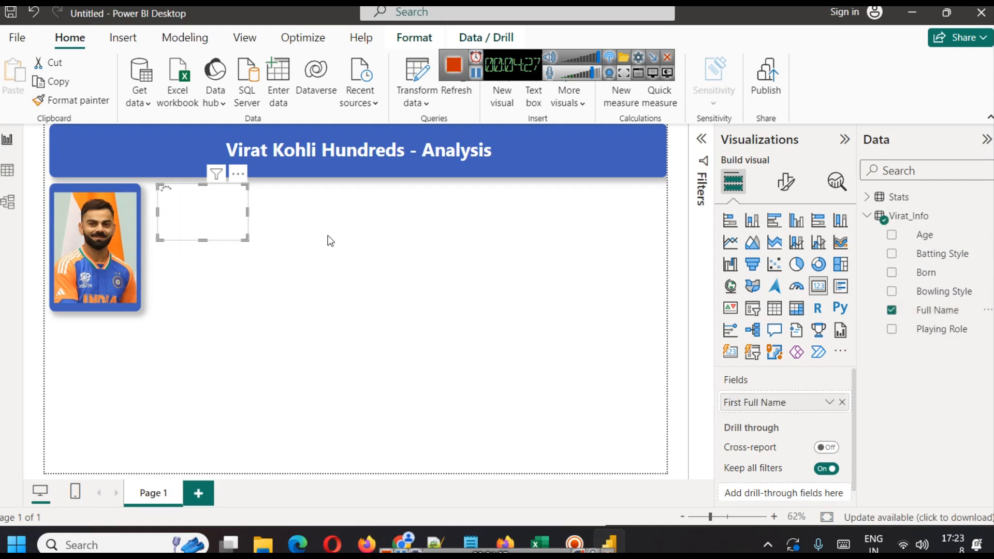
left_click_drag(247, 211, 316, 212)
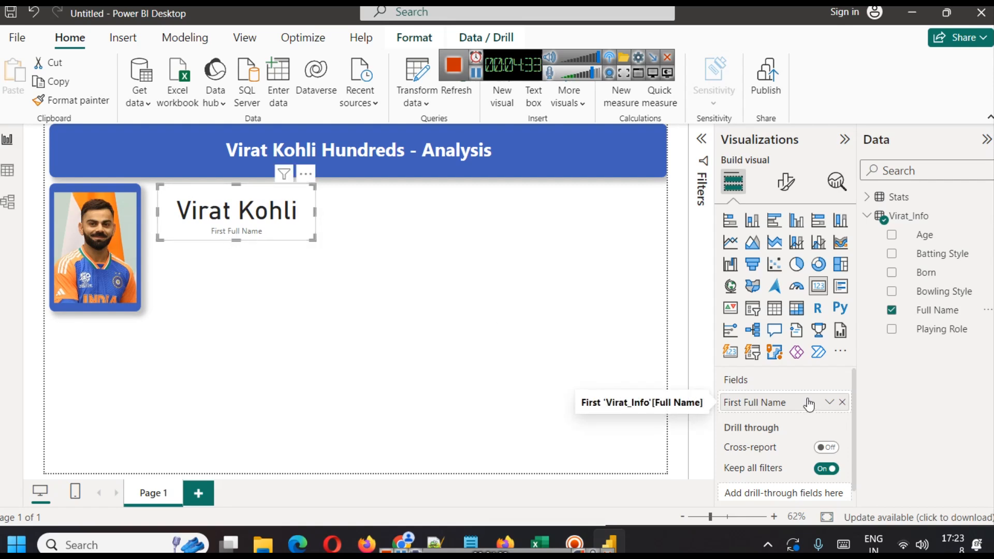
Inspect the Stats and Virat_Info tables in table view, then return to the report.
left_click(8, 171)
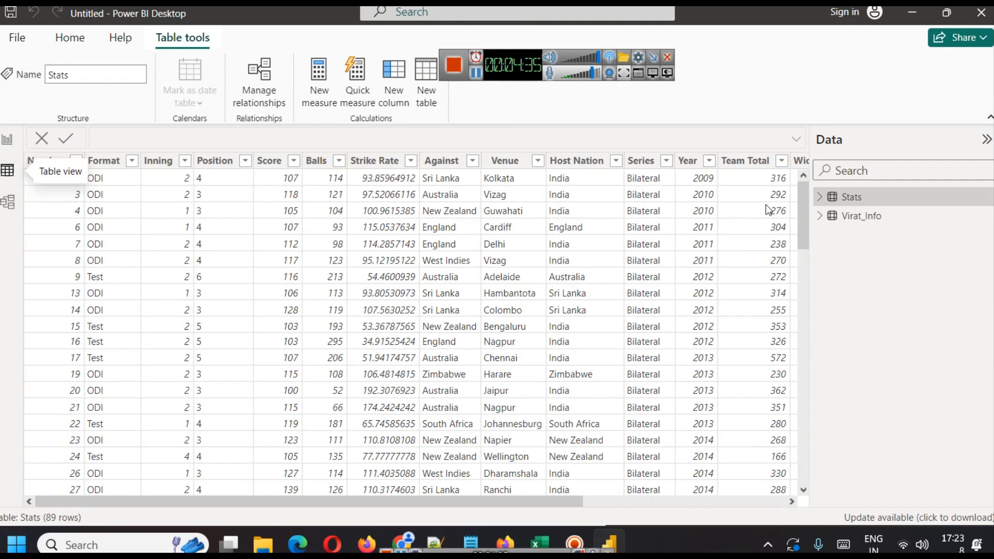
left_click(873, 220)
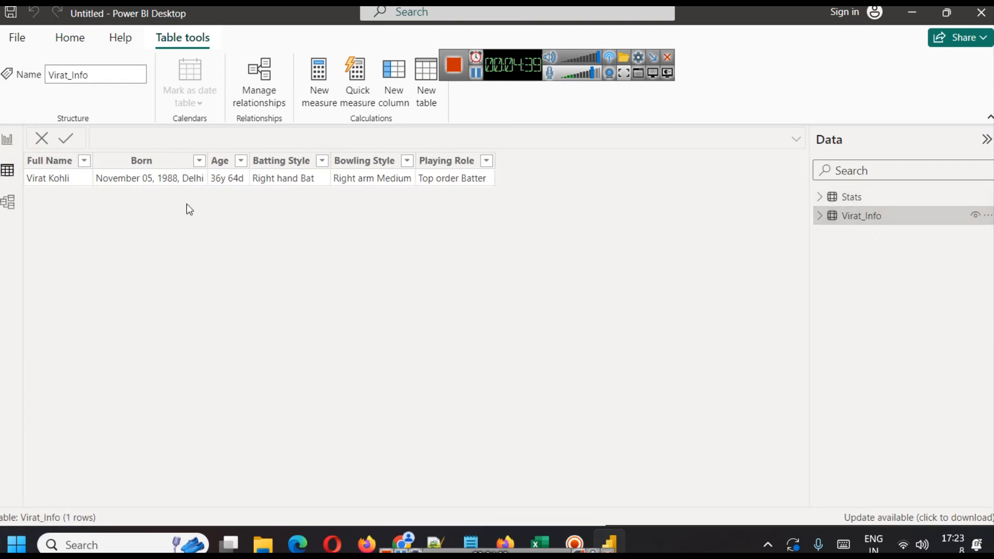
left_click(8, 139)
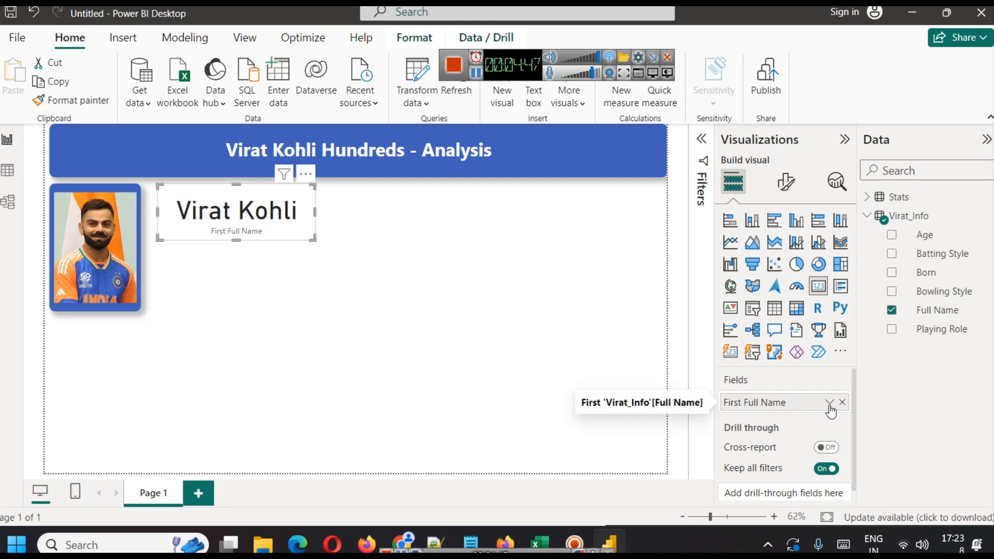
Turn off the name card's category label and turn on its title.
left_click(786, 183)
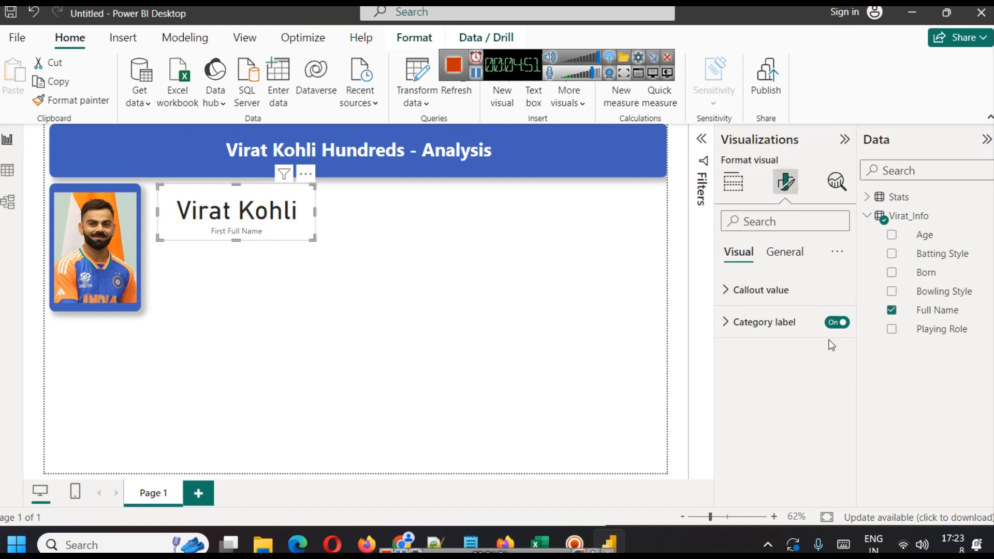
left_click(834, 323)
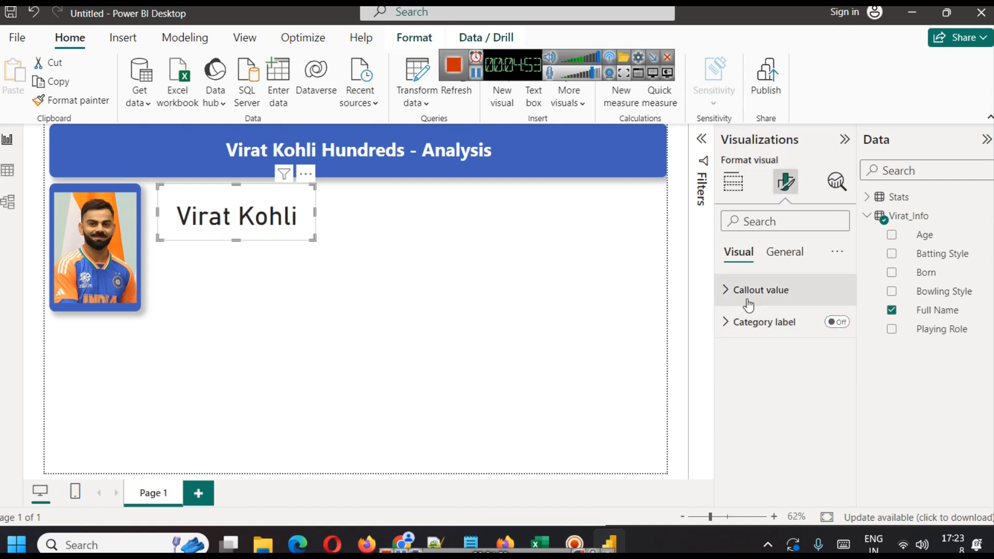
left_click(784, 253)
left_click(837, 322)
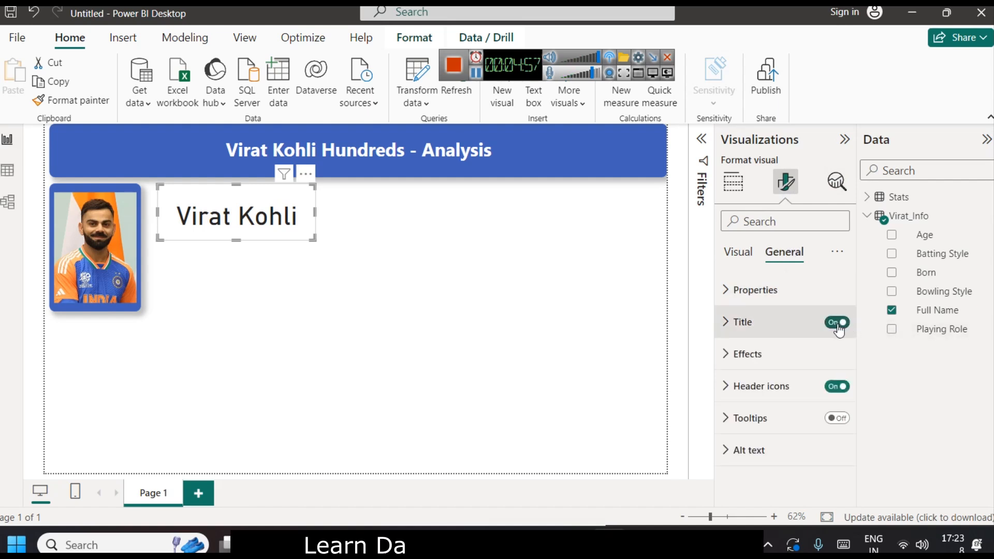
Set the name card's title text to Full Name.
left_click(760, 332)
left_click(775, 397)
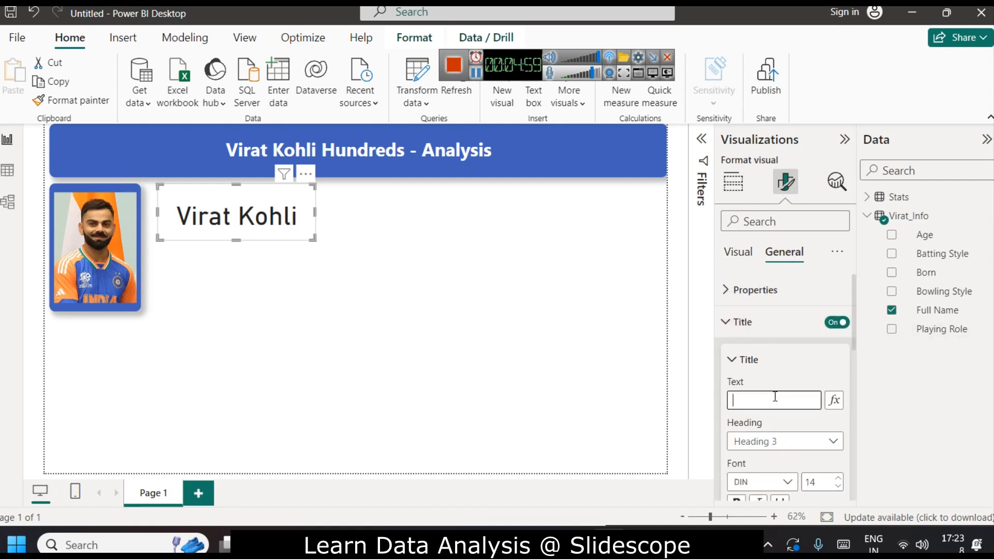
type("Full Name")
Format the card title in blue, bold, centred, with font size 20.
scroll(779, 394, "down", 3)
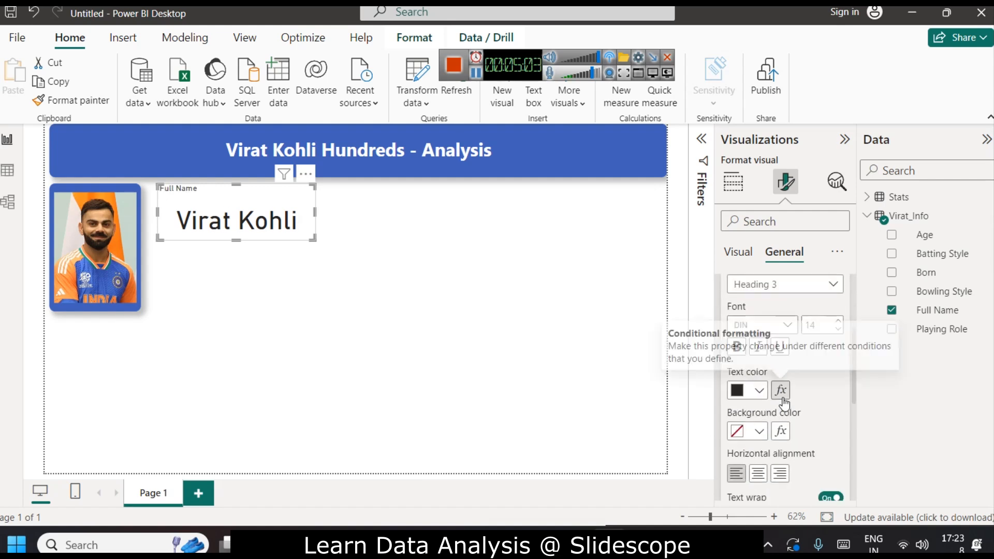
left_click(759, 389)
left_click(747, 322)
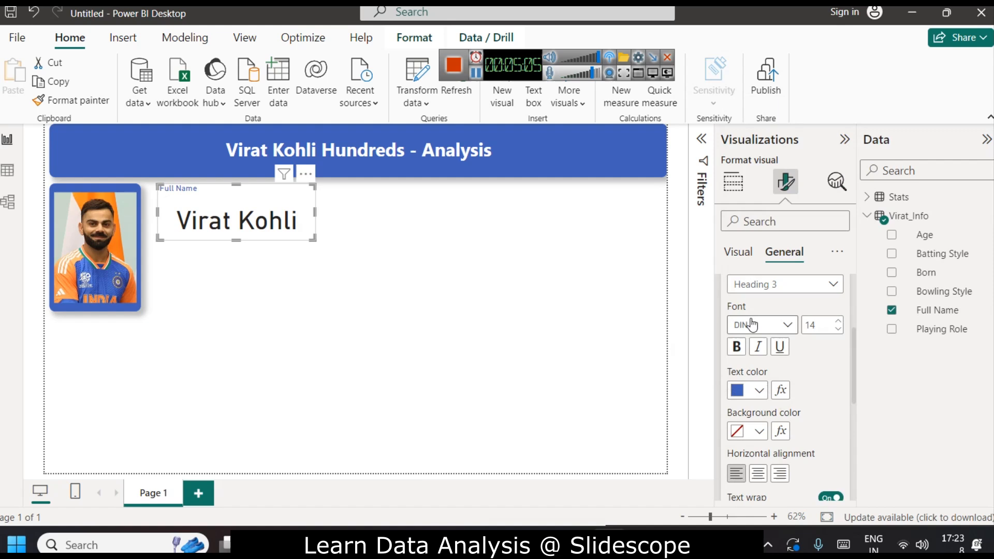
left_click(742, 353)
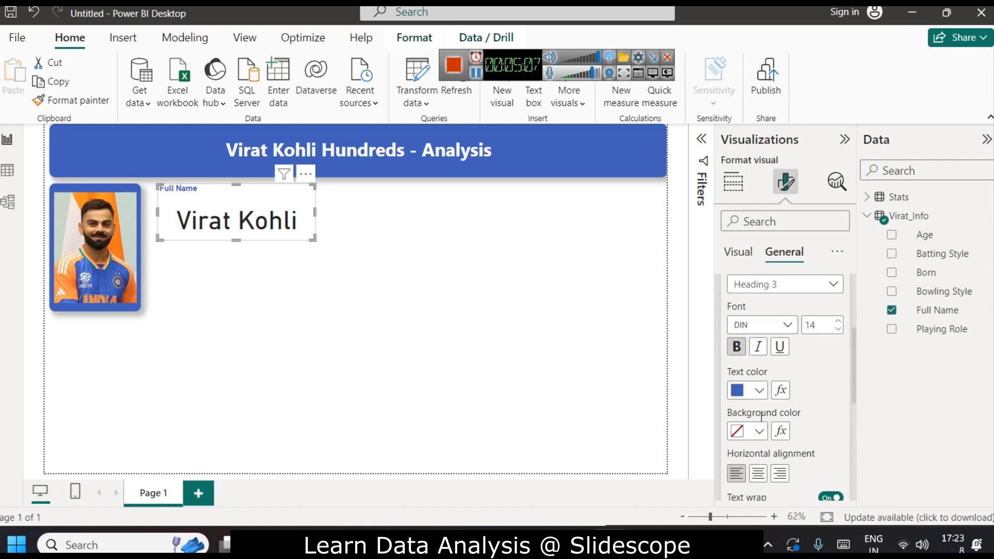
left_click(758, 473)
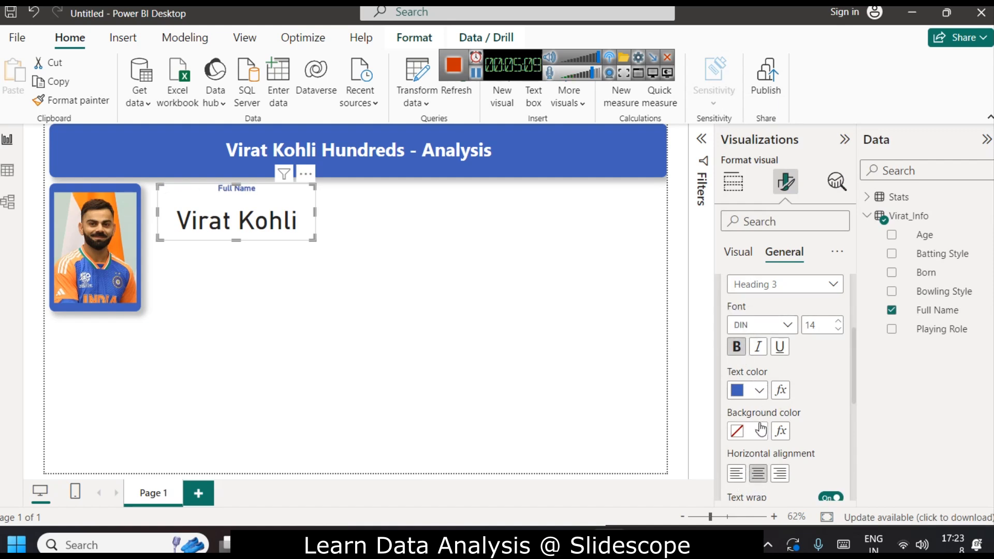
left_click(837, 323)
left_click(837, 323)
left_click(837, 323)
left_click(837, 323)
left_click(838, 324)
left_click(837, 323)
left_click(838, 323)
left_click(838, 329)
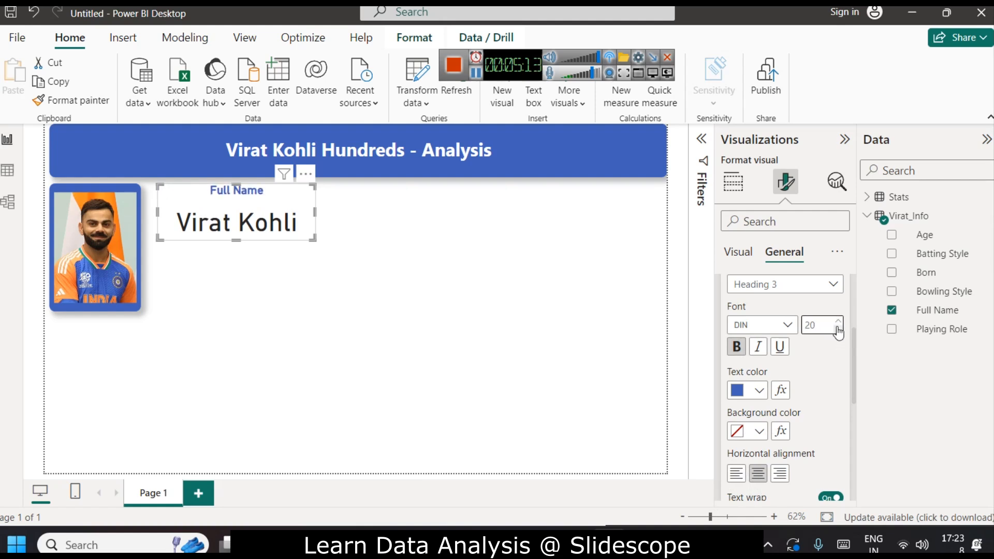
Set the card's callout value font size to 28.
left_click(733, 181)
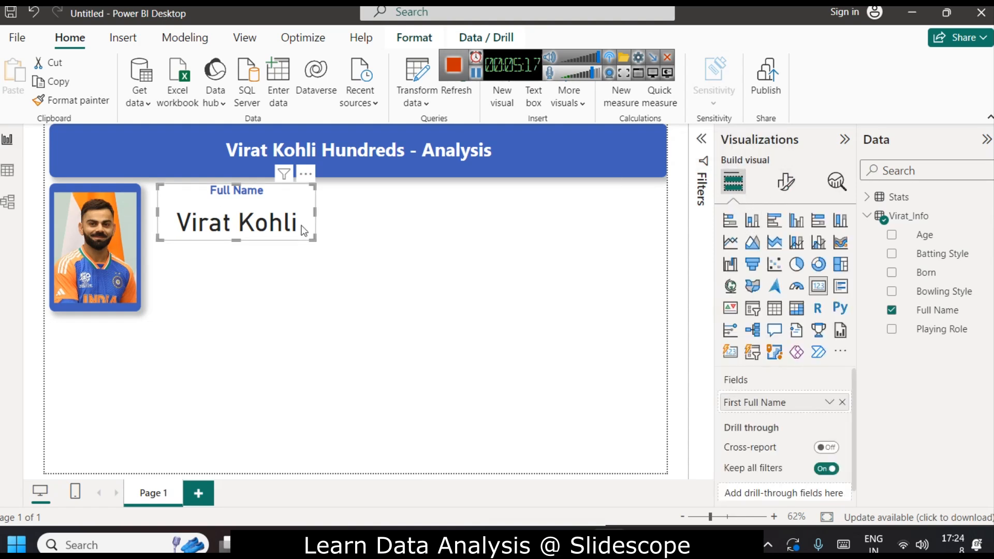
left_click(786, 193)
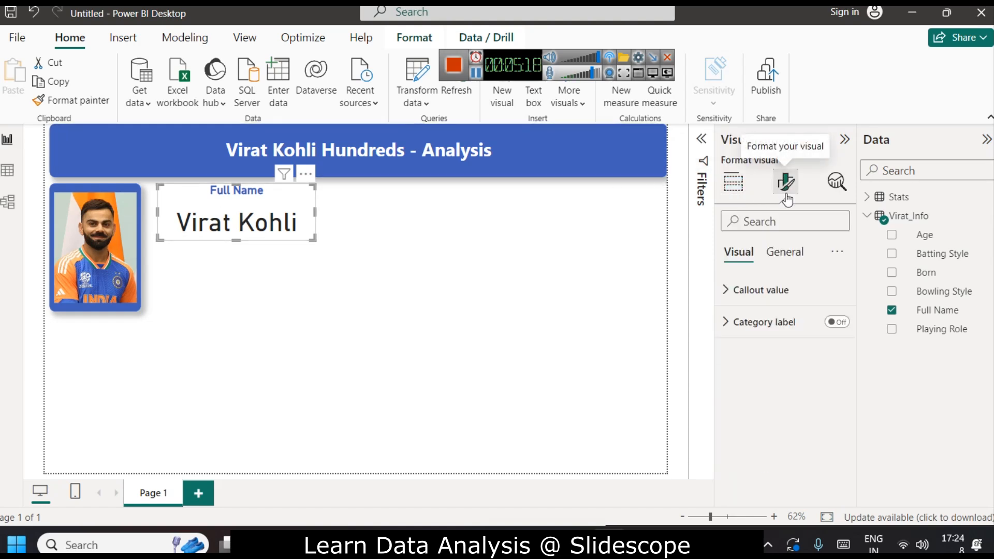
left_click(786, 290)
double_click(829, 343)
type("28")
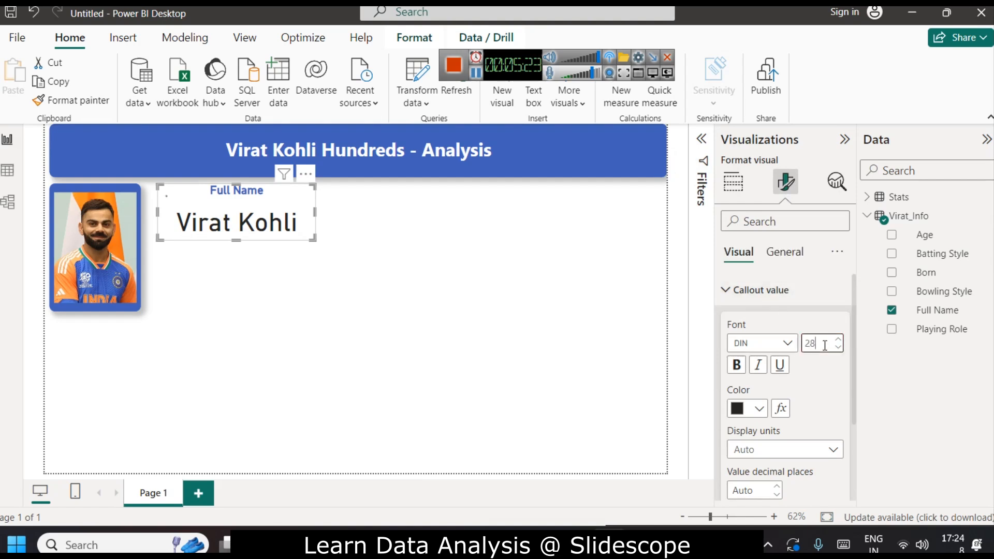
Make the callout value bold and shrink the card to fit around the name.
left_click_drag(236, 239, 235, 220)
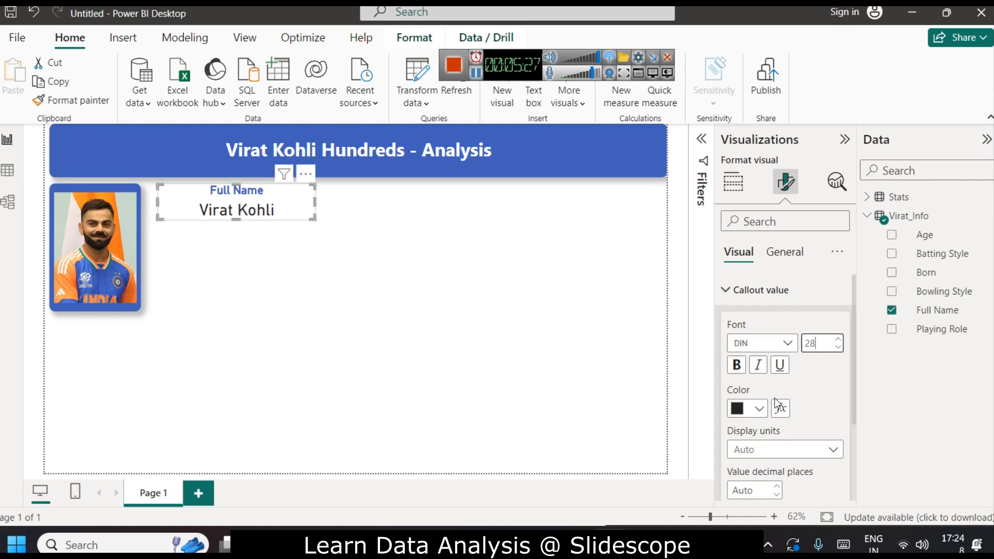
left_click(736, 367)
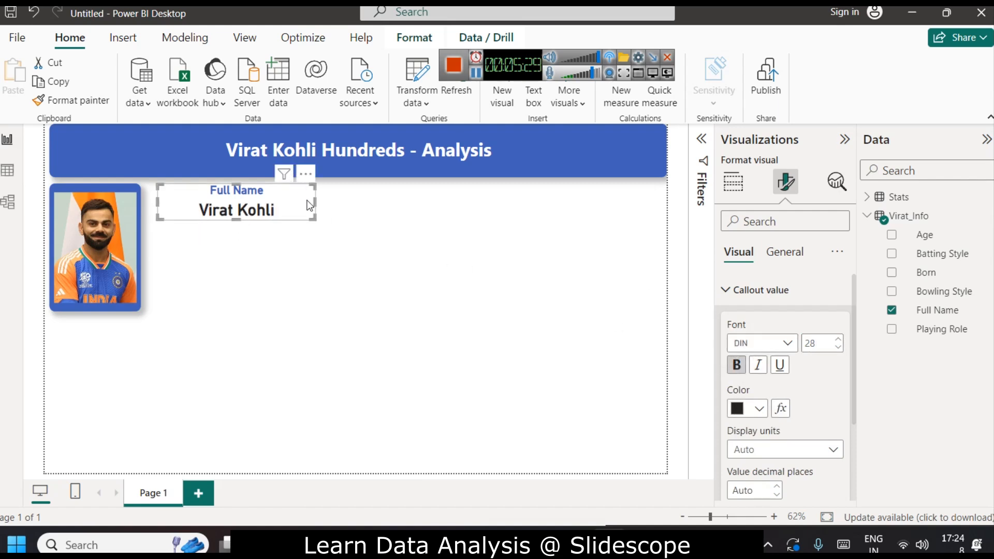
left_click_drag(315, 198, 276, 198)
left_click(249, 246)
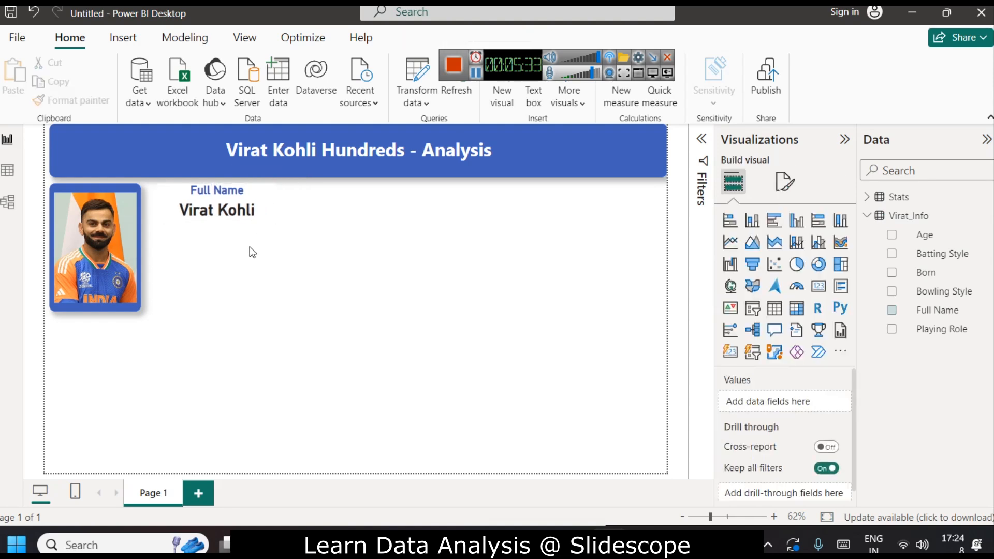
Turn on a shadow effect for the name card.
left_click(265, 207)
left_click(785, 182)
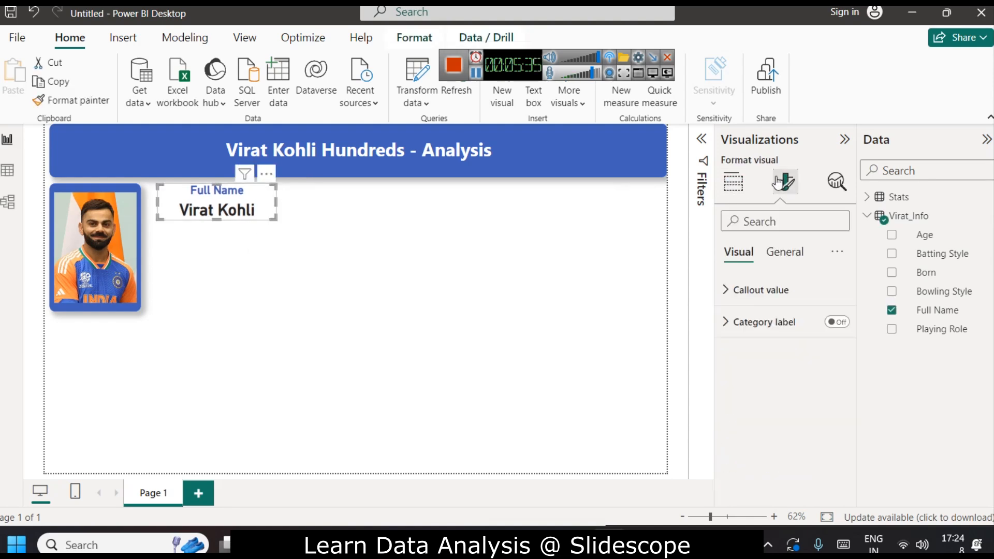
left_click(783, 251)
left_click(748, 355)
scroll(792, 378, "down", 4)
left_click(829, 402)
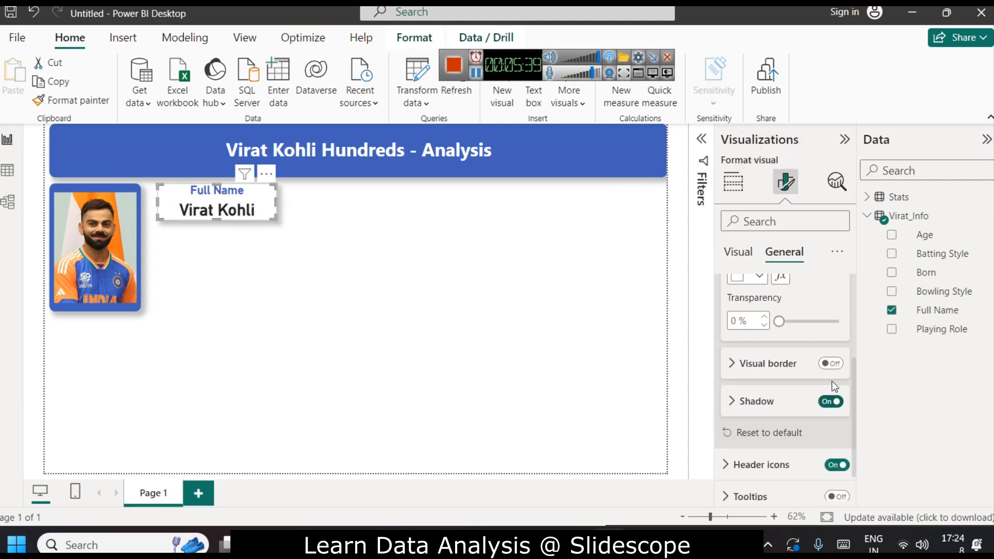
Turn on the name card's visual border and set its colour to blue.
left_click(831, 363)
left_click(736, 363)
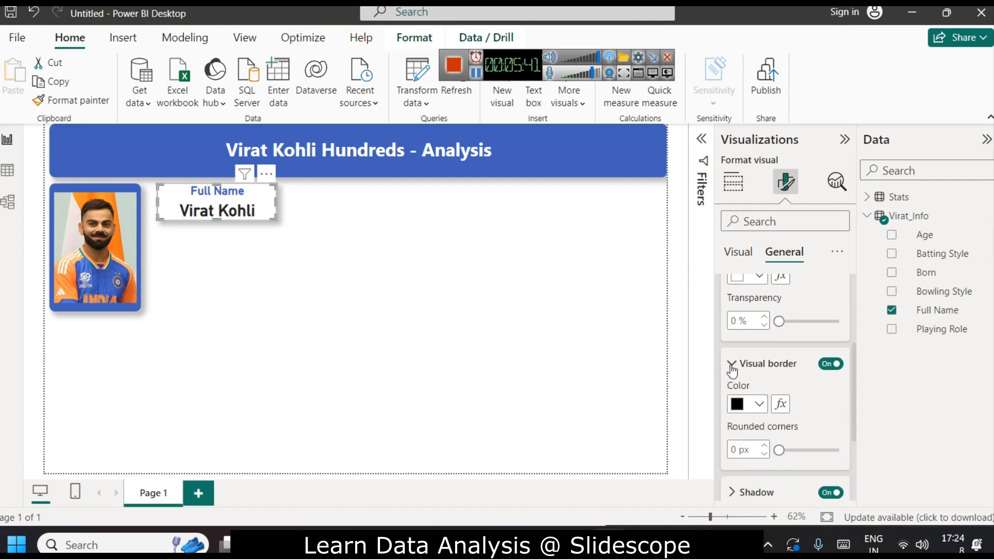
left_click(758, 403)
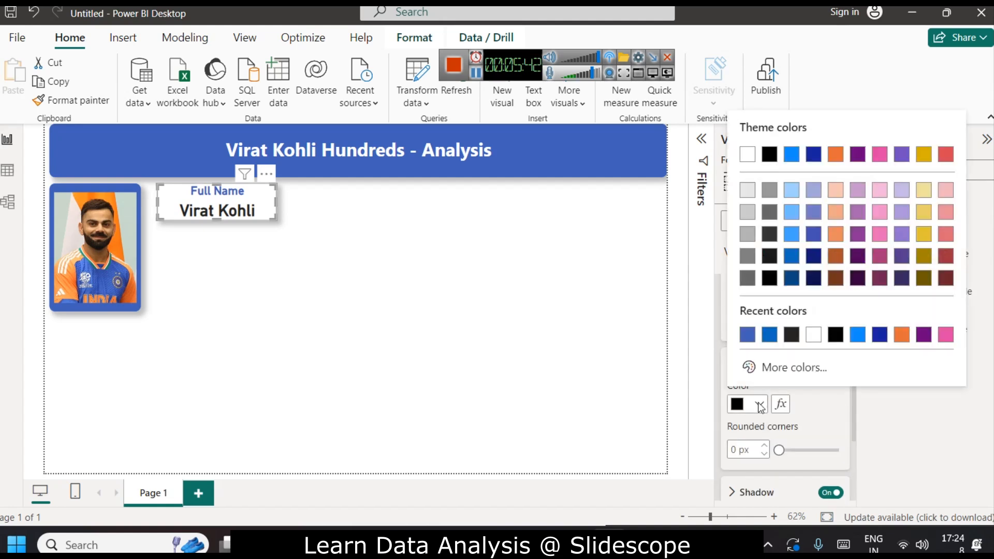
left_click(747, 337)
left_click(340, 264)
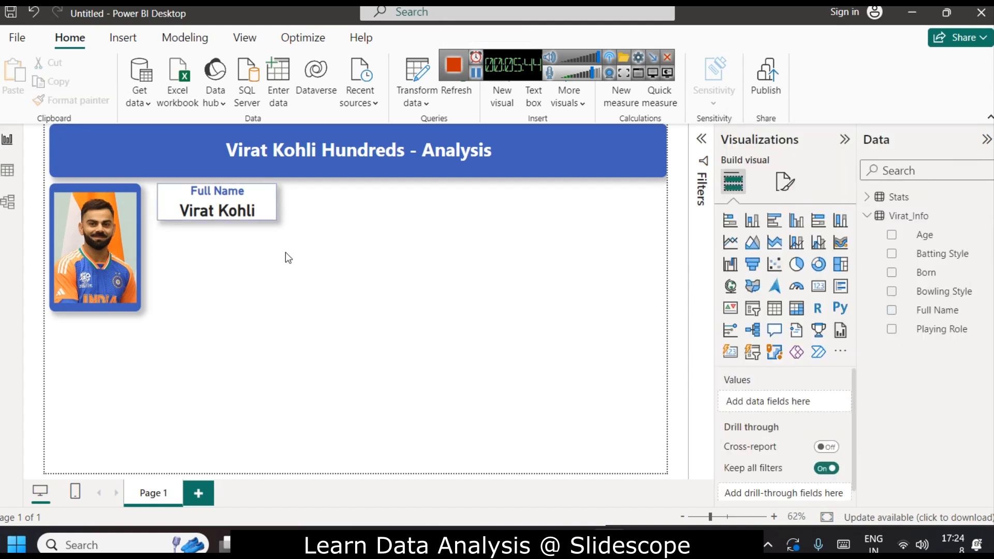
Round the name card's border corners to 12 px.
left_click(256, 209)
left_click(785, 181)
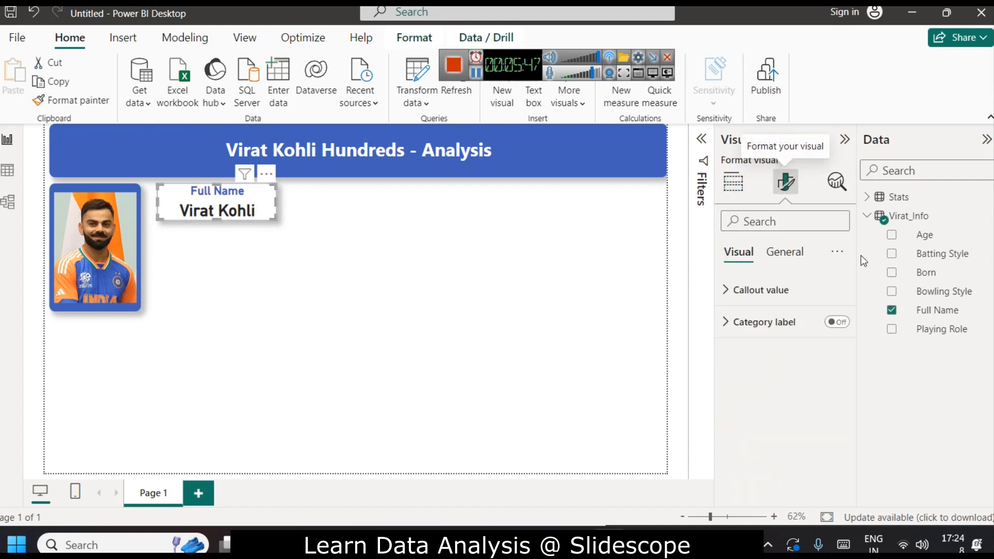
left_click(808, 257)
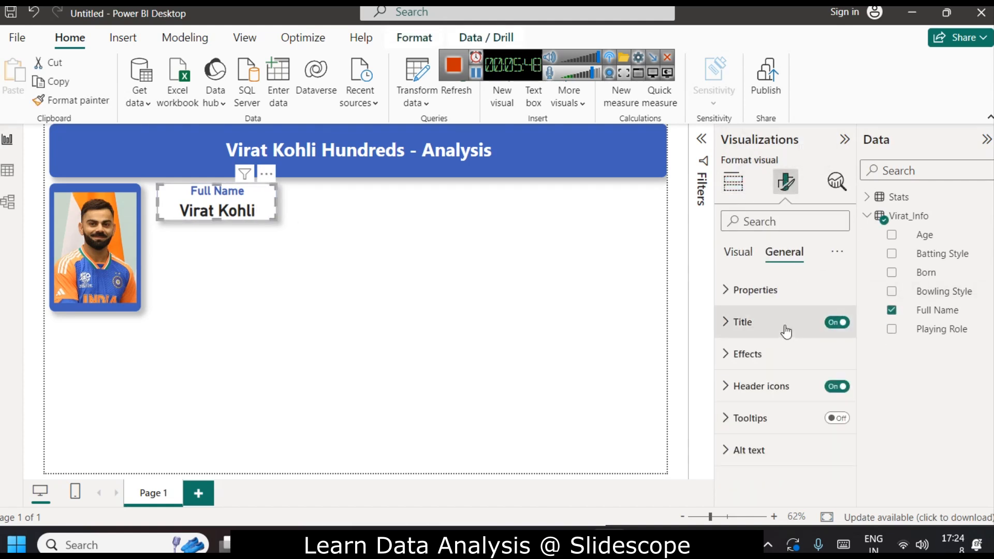
left_click(773, 356)
scroll(751, 373, "down", 3)
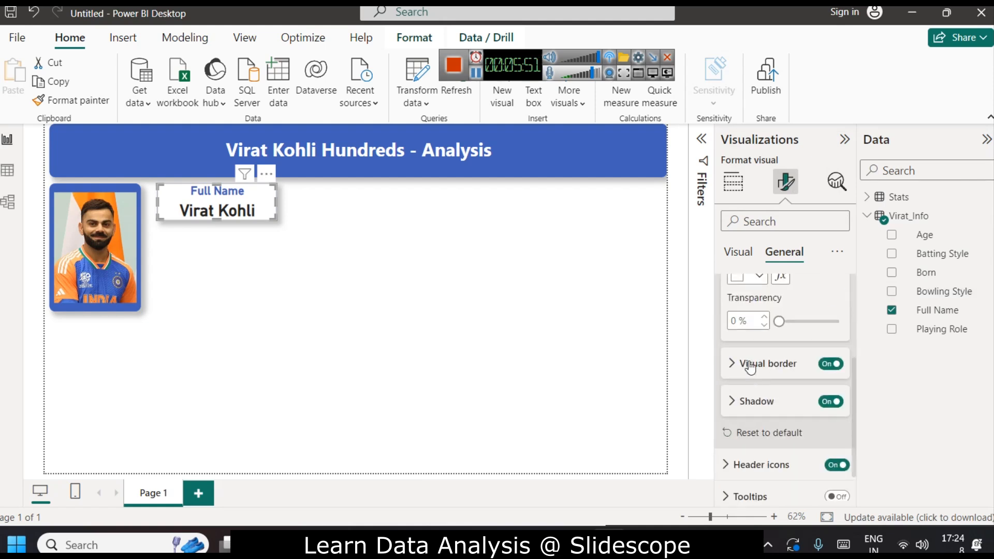
scroll(749, 367, "up", 2)
left_click(768, 442)
scroll(781, 413, "down", 5)
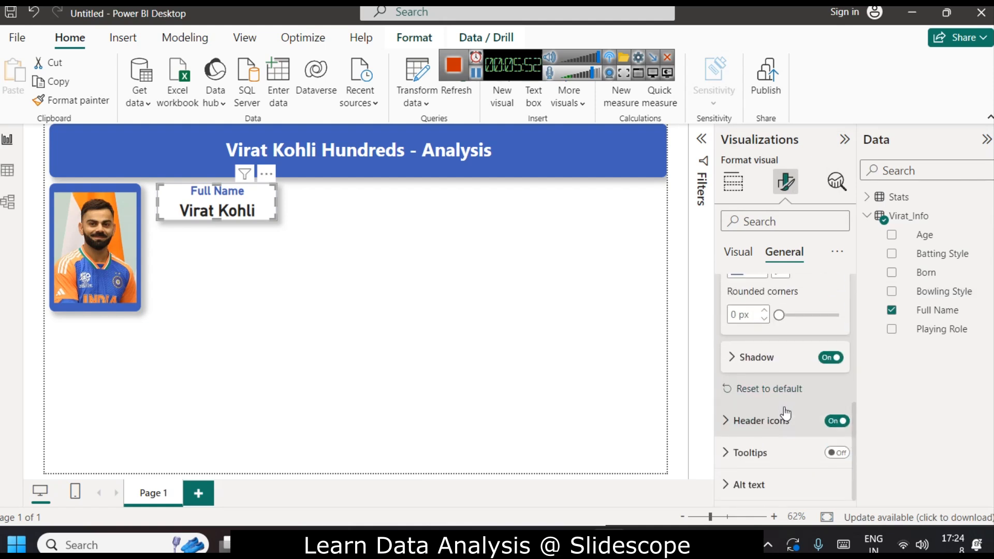
left_click(738, 314)
type("12")
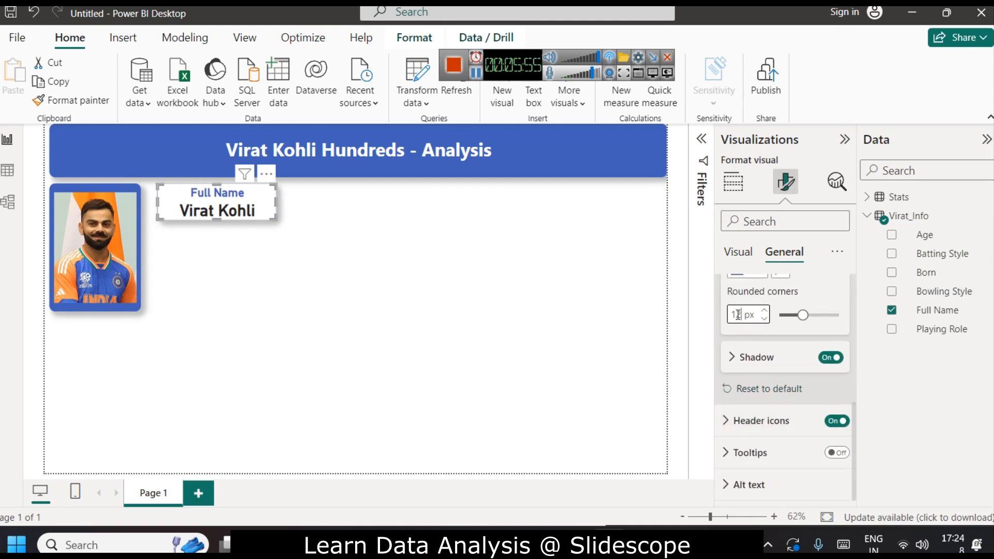
left_click(281, 330)
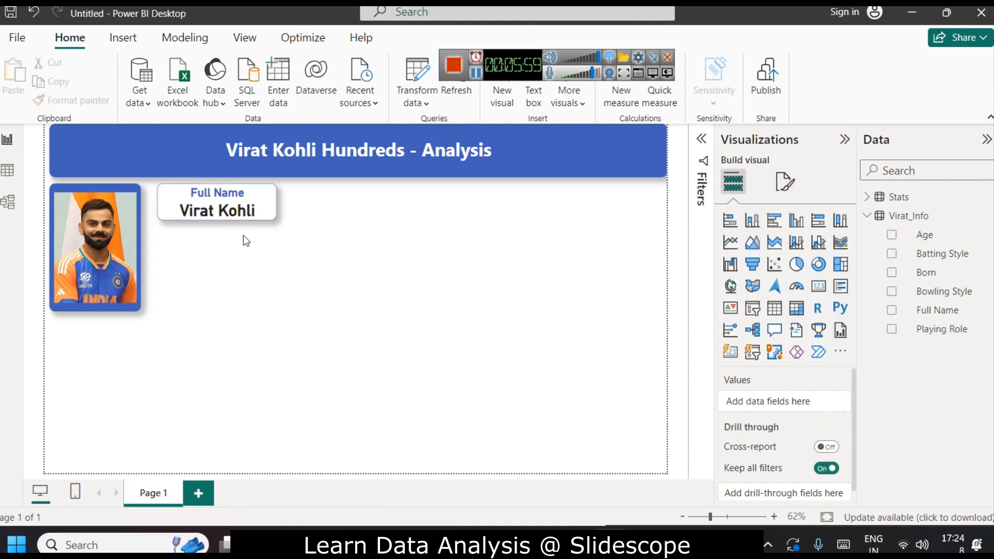
Copy the name card and paste three duplicates, placing them in a row to its right.
left_click(236, 224)
key("ctrl+c")
key("ctrl+v")
left_click_drag(251, 215, 355, 194)
left_click(384, 241)
left_click(257, 211)
key("ctrl+v")
left_click_drag(258, 211, 474, 203)
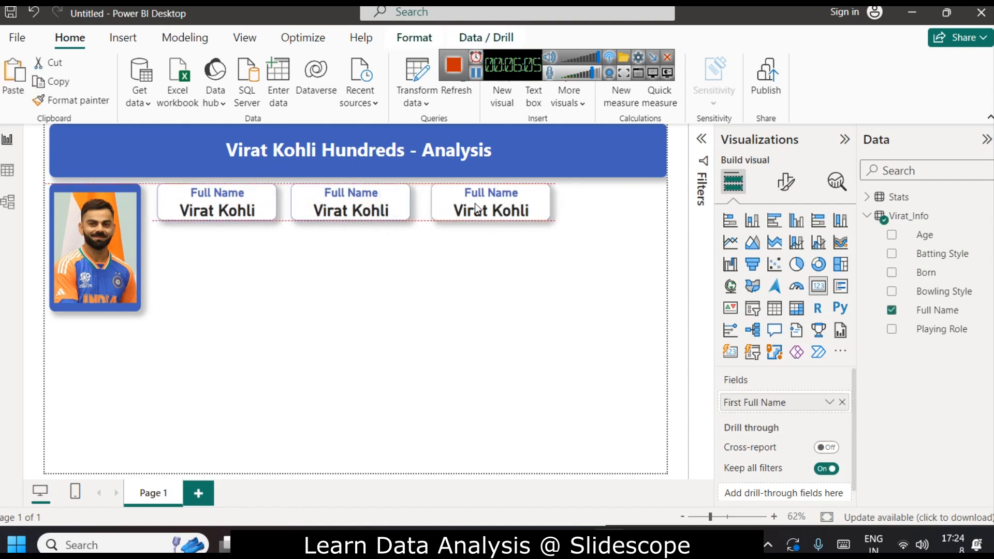
left_click(499, 295)
left_click(254, 212)
key("ctrl+v")
left_click_drag(253, 212, 608, 200)
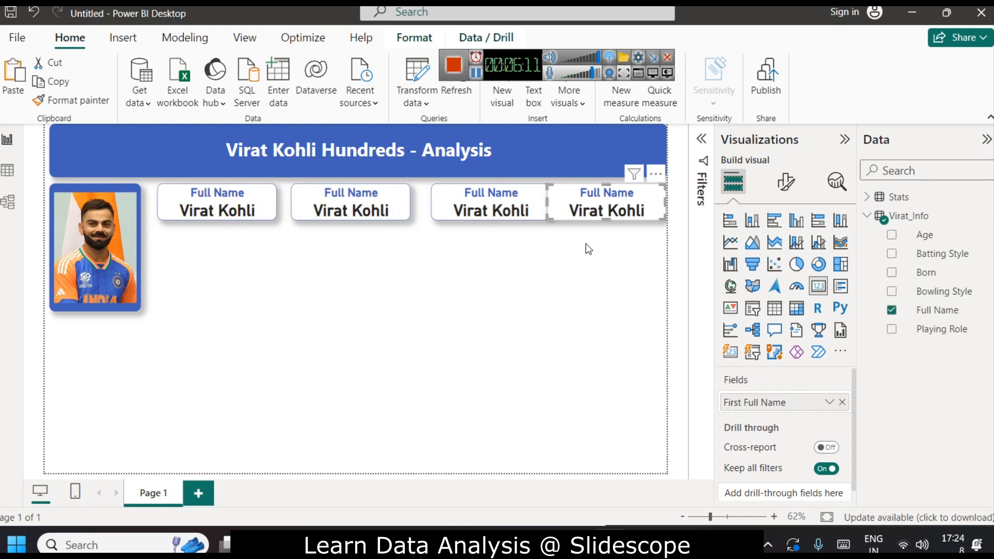
Nudge the four cards so they sit evenly spaced in a row under the header.
left_click(201, 214)
left_click_drag(202, 214, 199, 214)
left_click_drag(350, 214, 346, 214)
key("Left")
key("Left")
key("Left")
key("Left")
key("Left")
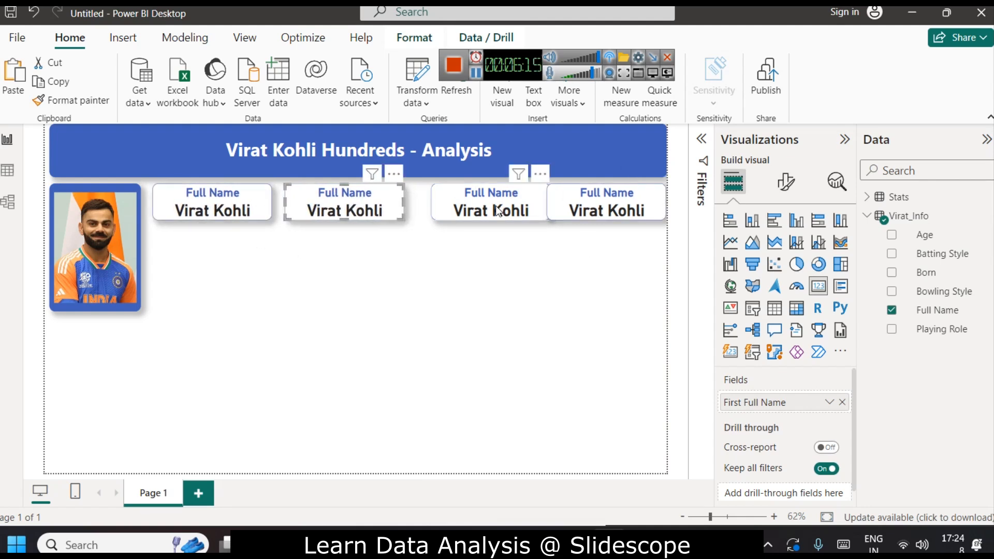
left_click(495, 207)
key("Left")
key("Left")
key("Left")
key("Left")
key("Left")
key("Left")
key("Left")
key("Left")
key("Left")
key("Left")
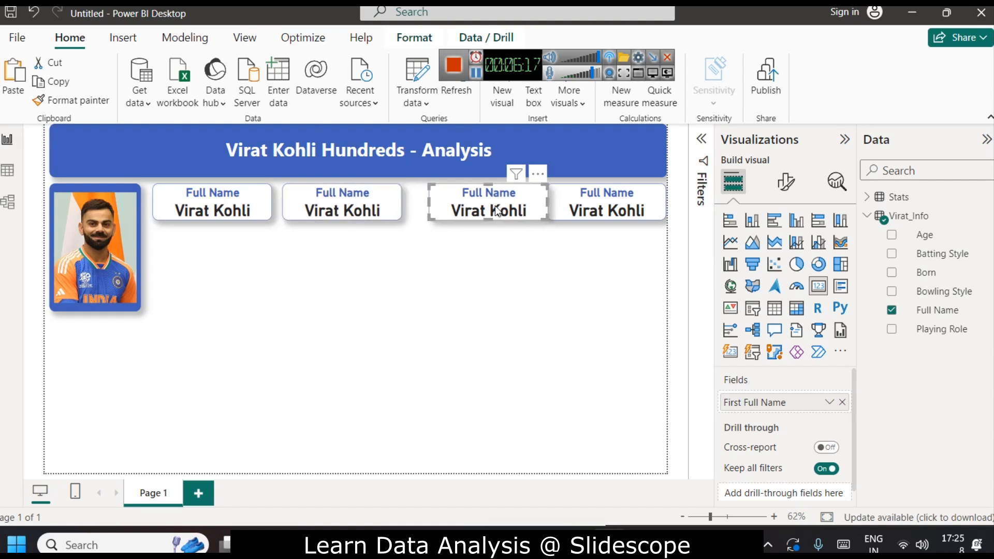
key("Left")
key("Left")
key("Left")
key("Left")
key("Left")
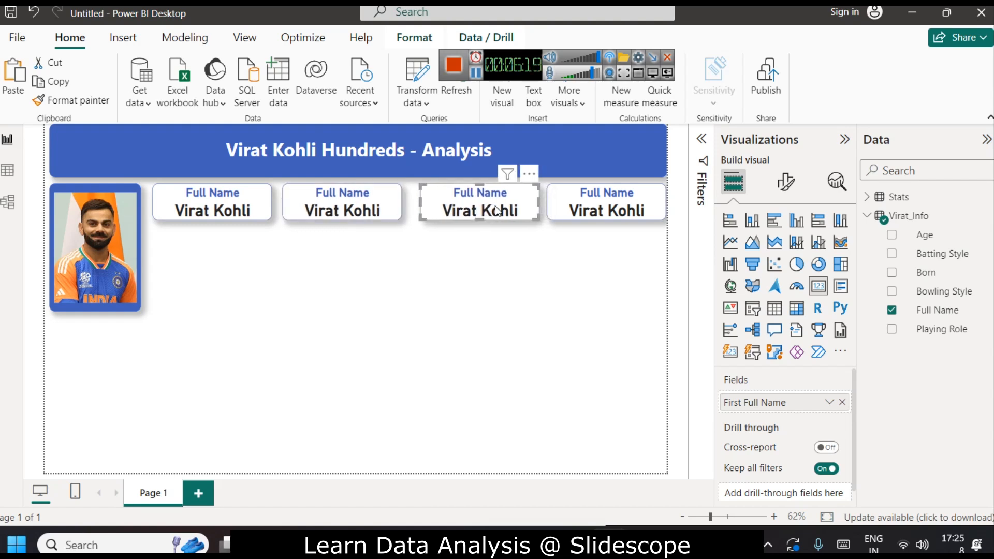
left_click(572, 213)
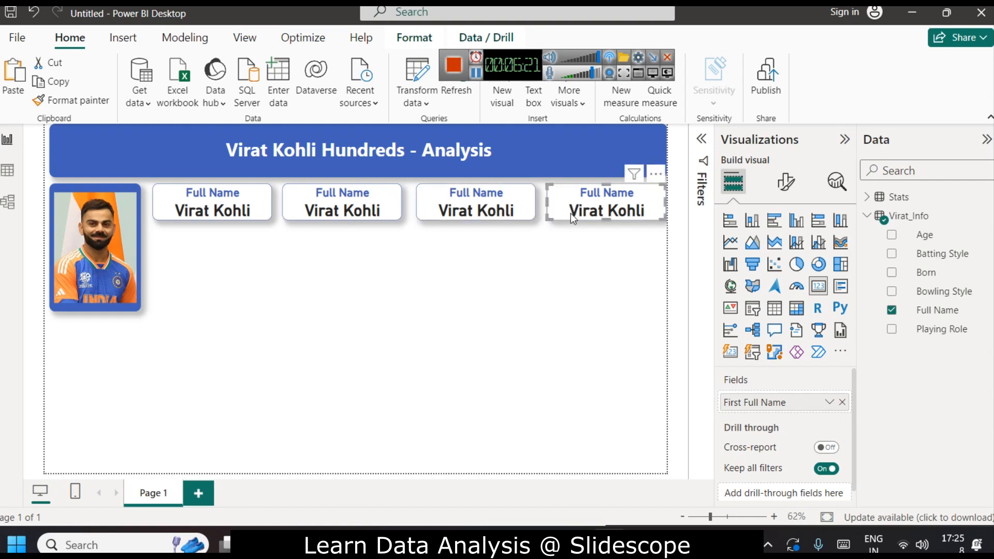
left_click(575, 317)
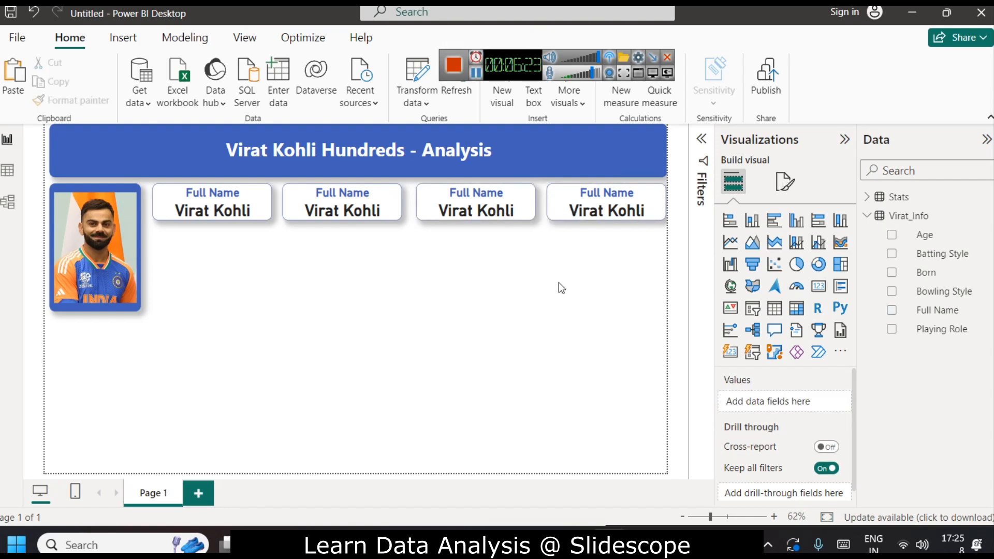
left_click(441, 217)
key("Left")
key("Left")
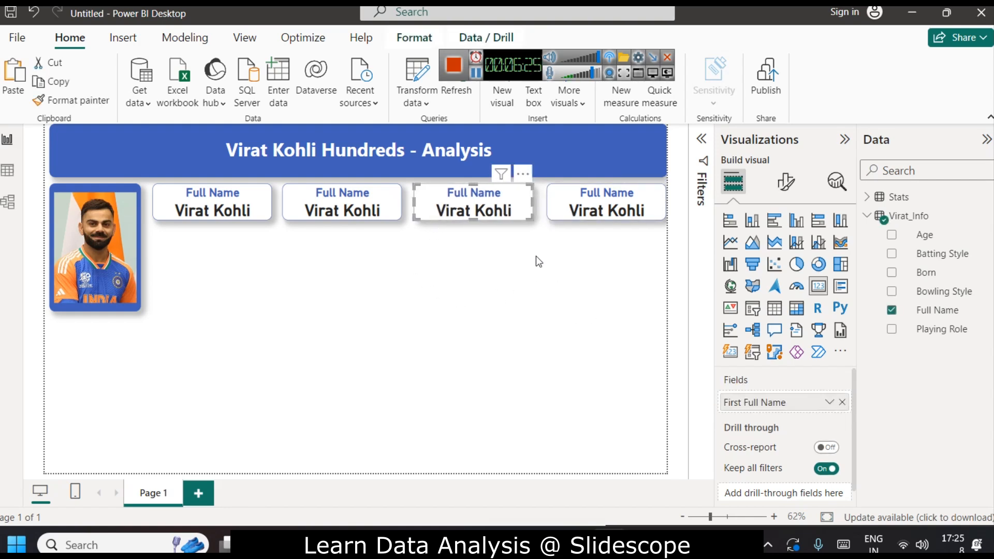
left_click(586, 197)
key("Left")
key("Left")
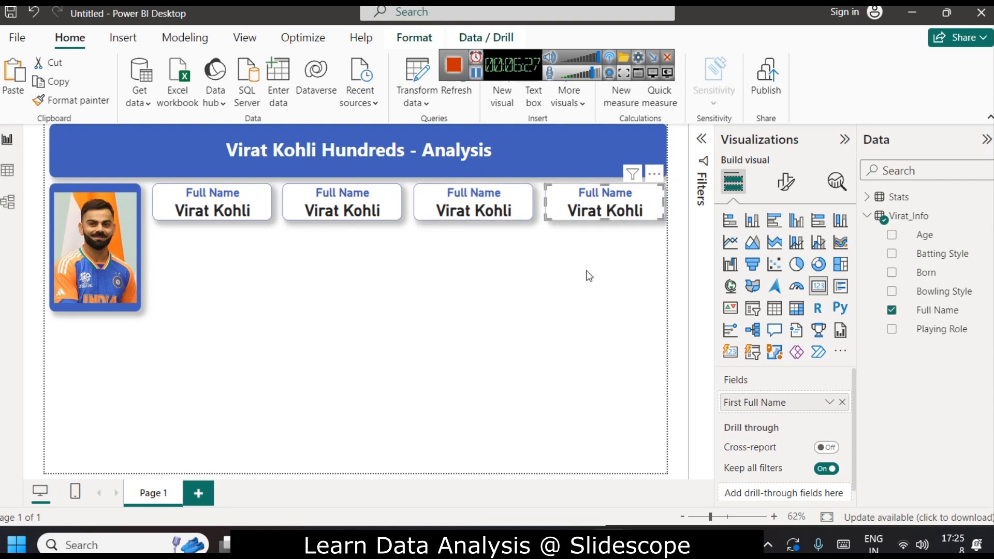
left_click(589, 276)
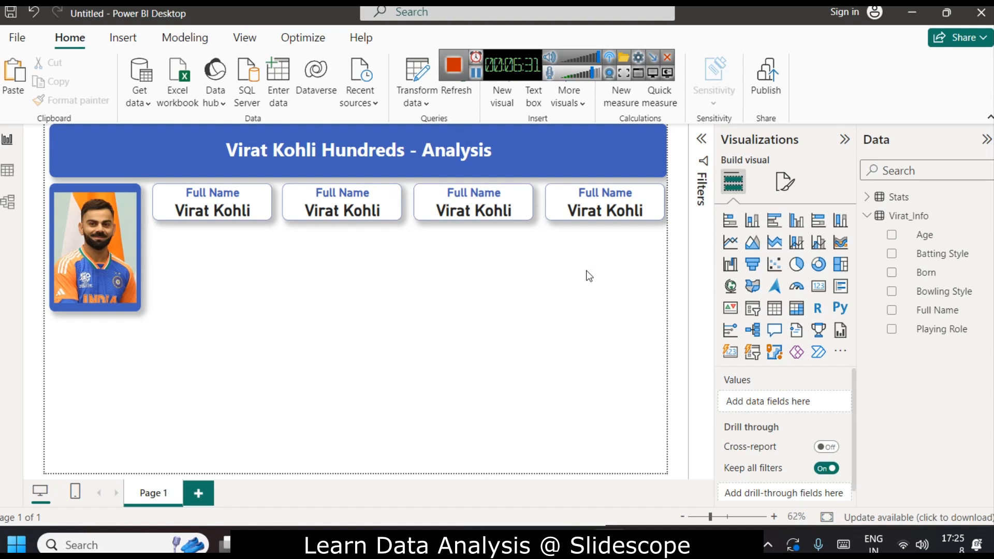
Replace the second card's Full Name field with the Born field.
left_click(340, 198)
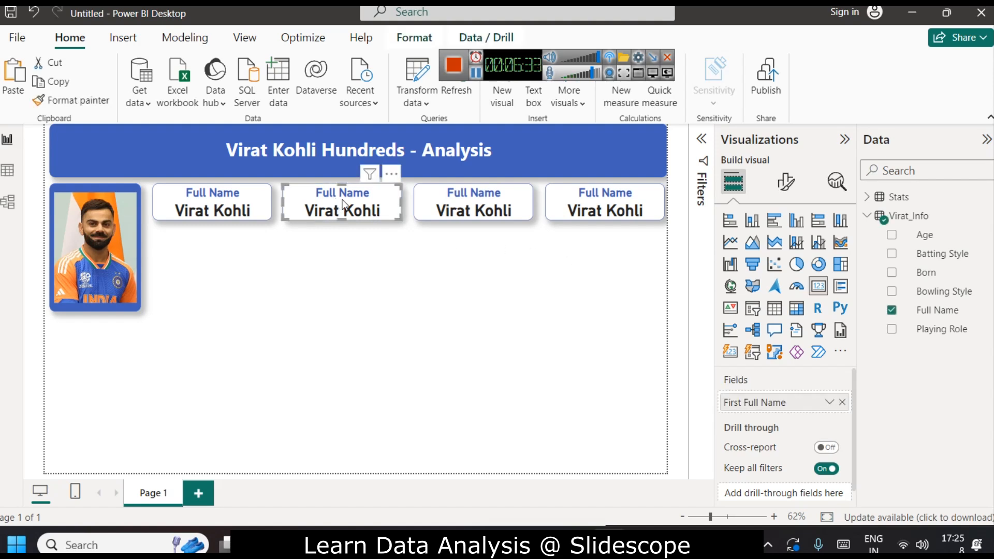
left_click(843, 402)
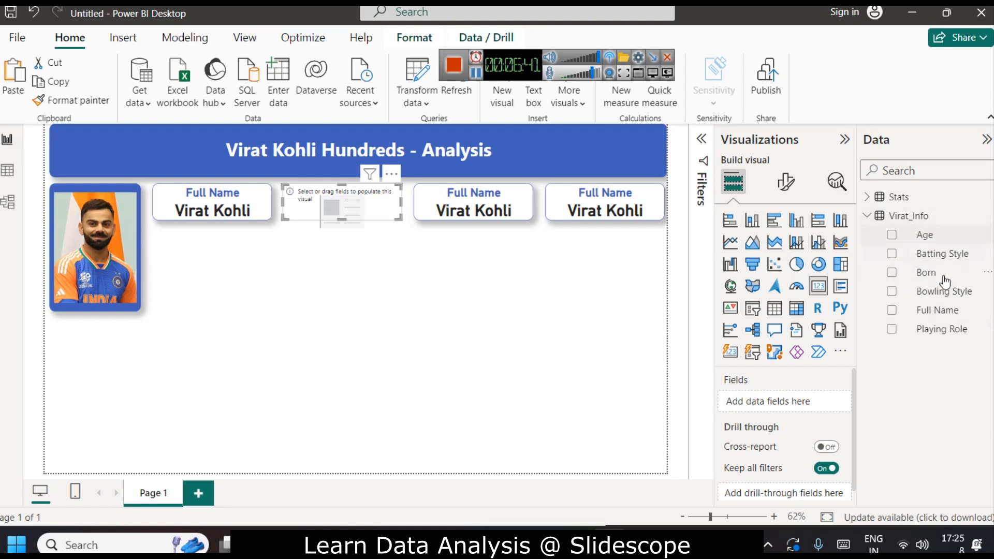
left_click_drag(939, 274, 807, 402)
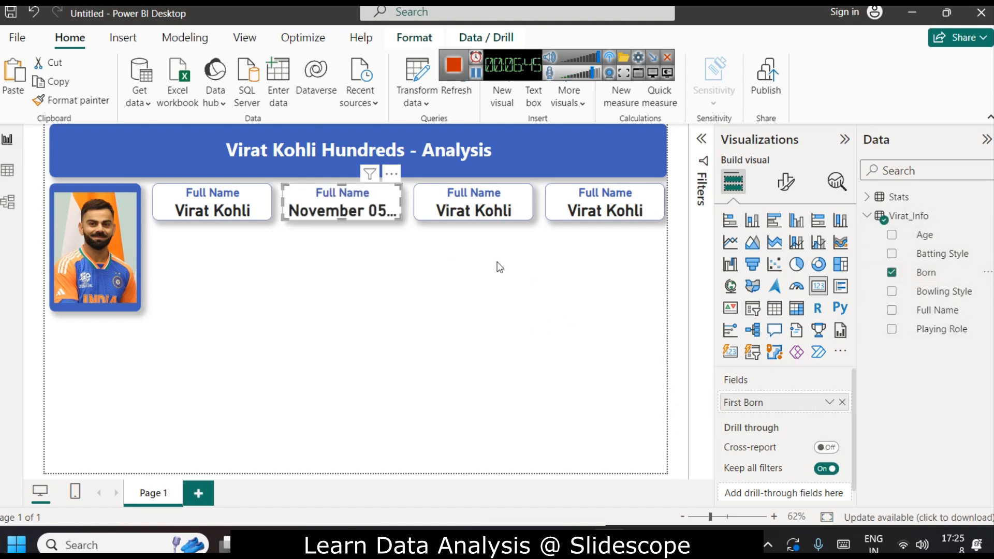
Reduce the Born card's callout value font size to 16.
left_click(786, 181)
left_click(785, 253)
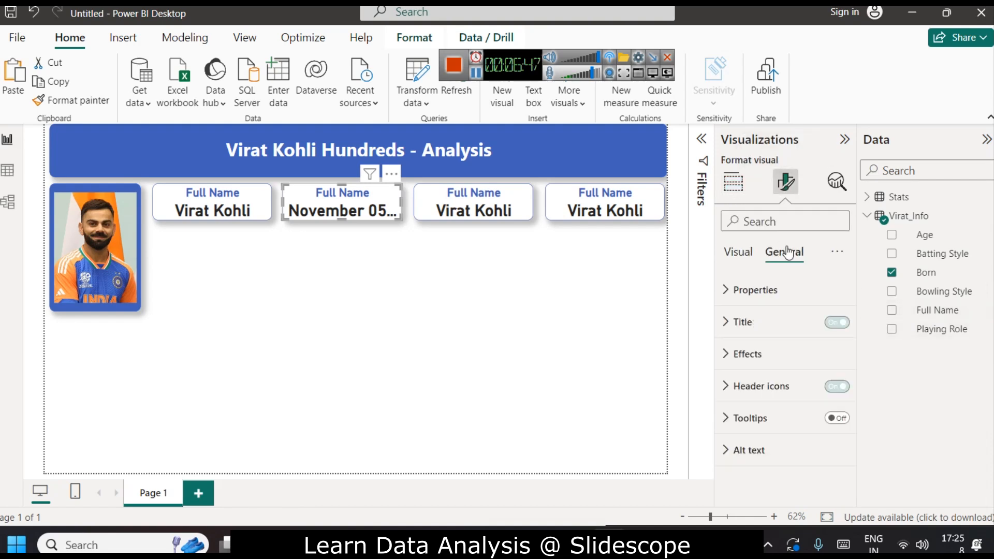
left_click(738, 252)
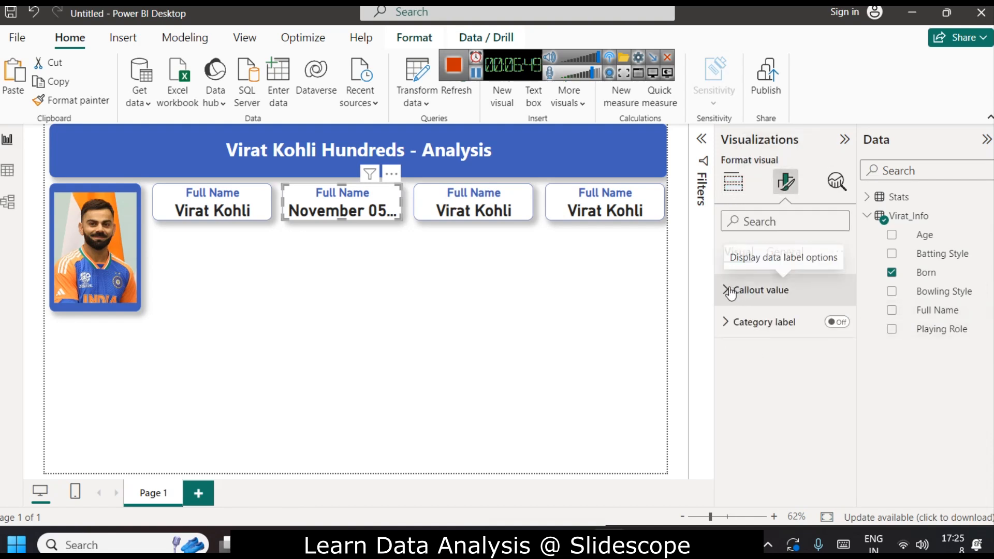
left_click(729, 290)
left_click(838, 348)
left_click(838, 348)
left_click(838, 348)
left_click(838, 348)
left_click(838, 348)
left_click(838, 348)
left_click(838, 348)
left_click(838, 348)
left_click(838, 348)
left_click(837, 348)
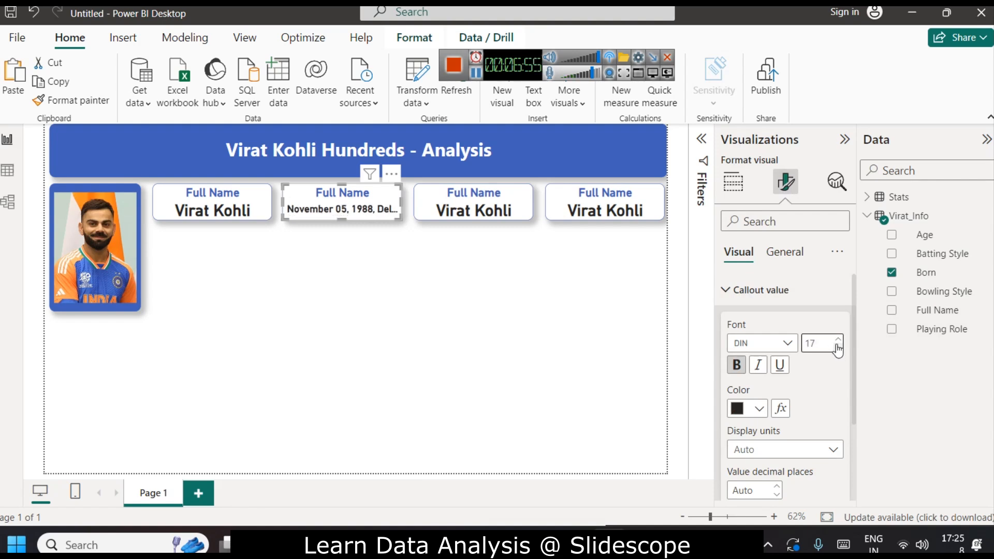
left_click(839, 349)
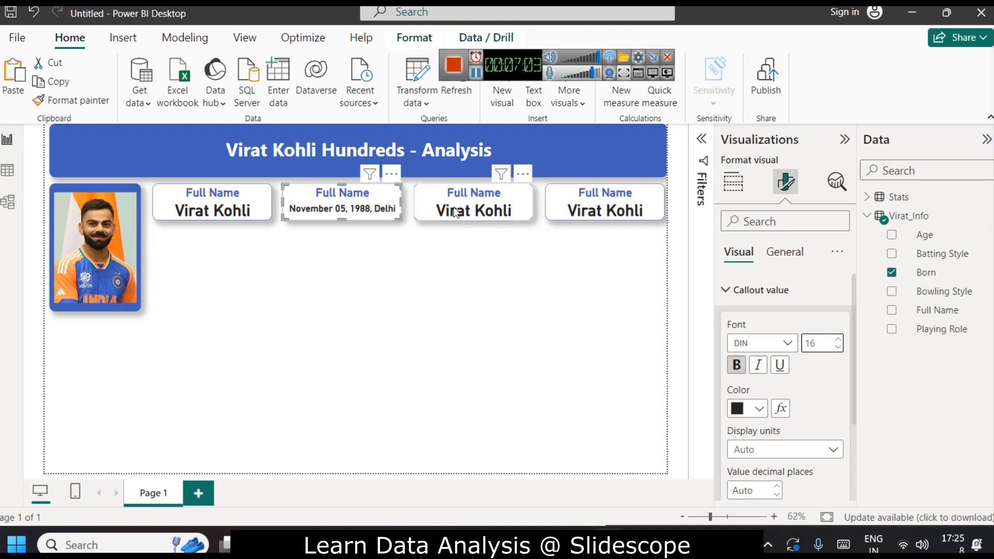
Set the callout value font size to 16 on the first and third cards.
left_click(172, 200)
double_click(819, 342)
type("16")
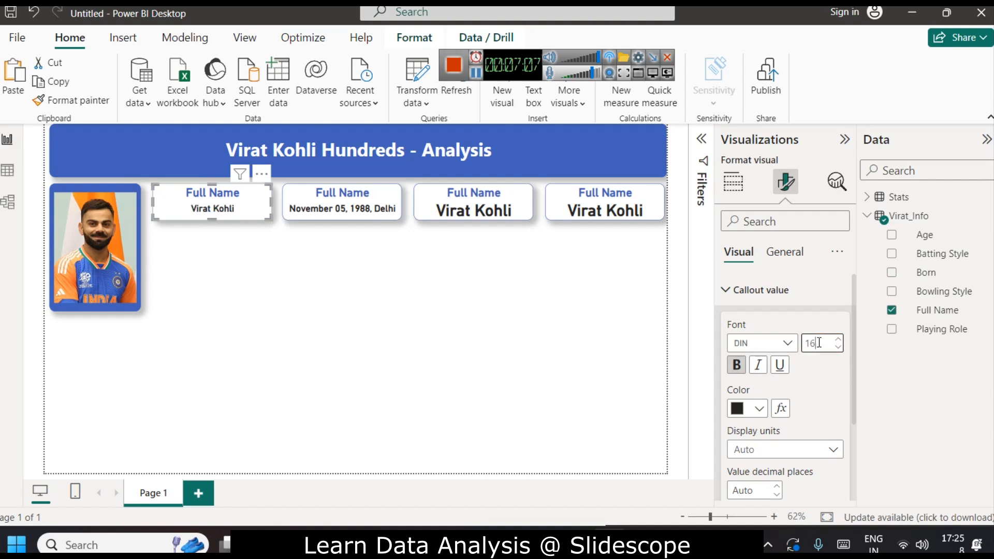
left_click(467, 217)
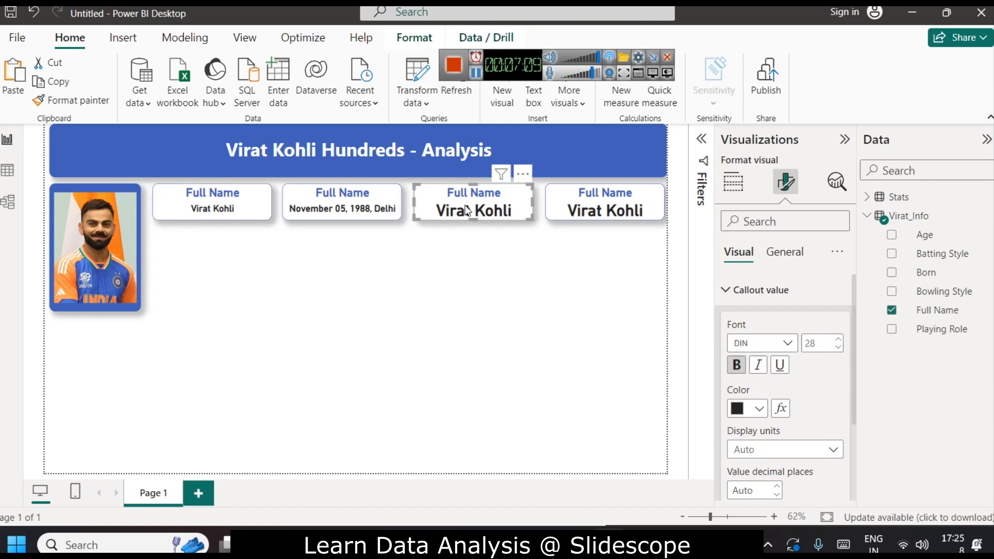
left_click(819, 343)
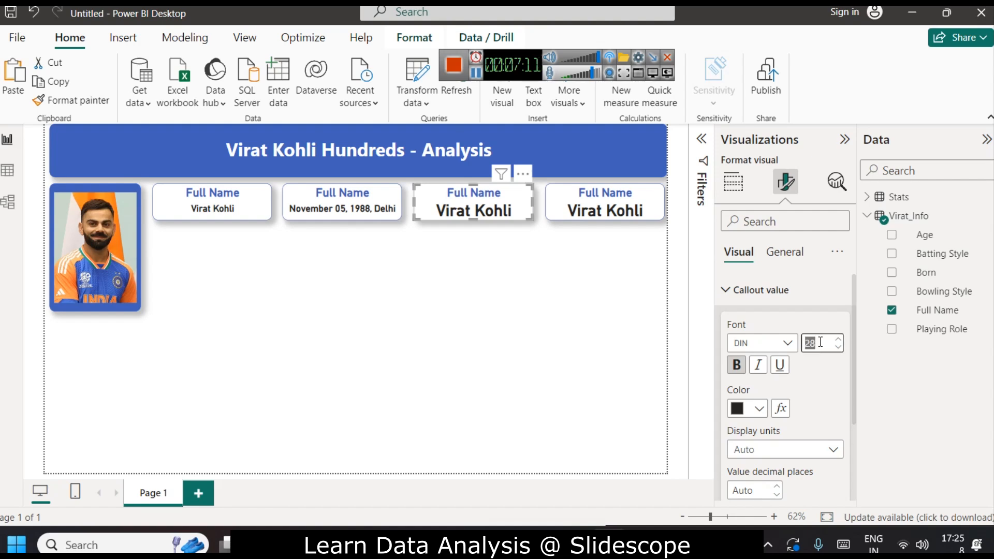
type("16")
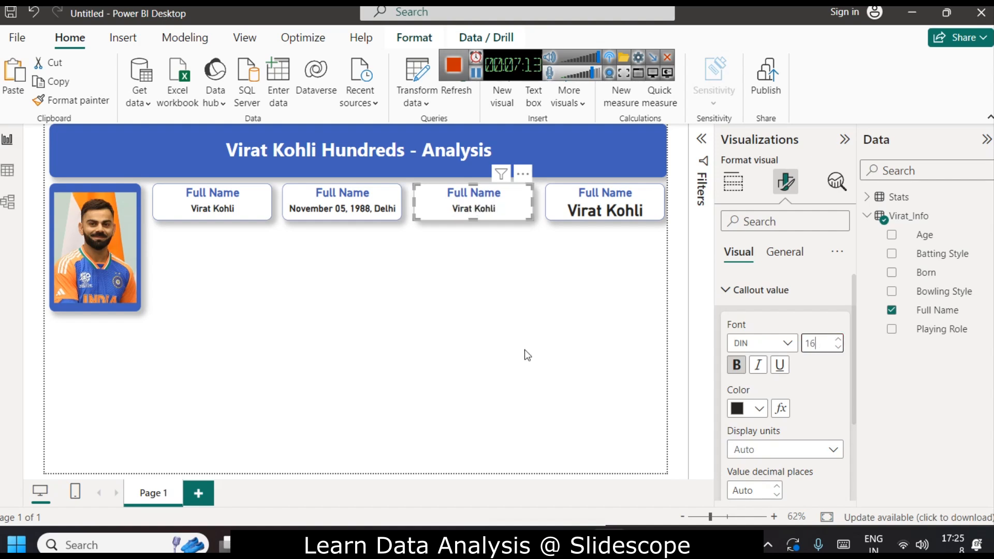
left_click(435, 279)
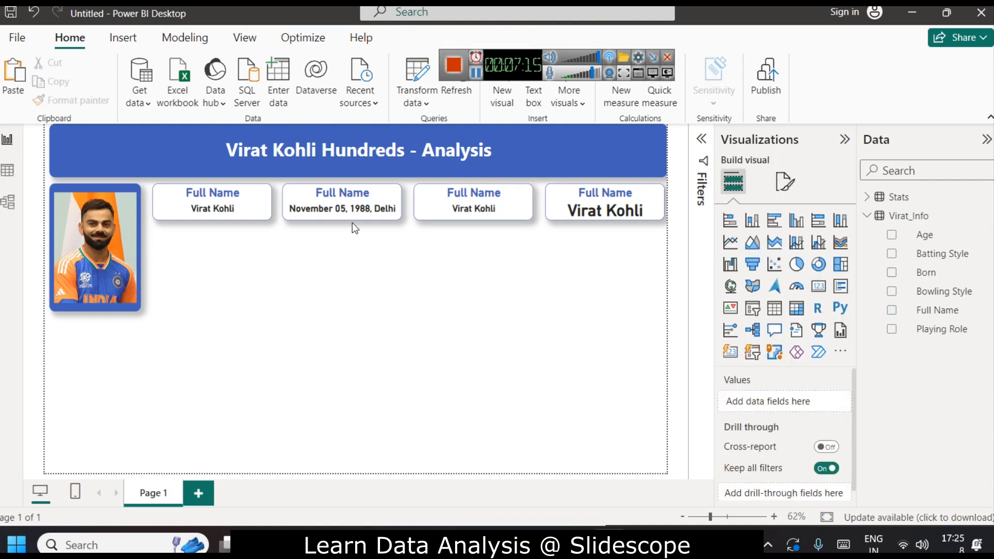
Rename the second card's title to Born.
left_click(347, 210)
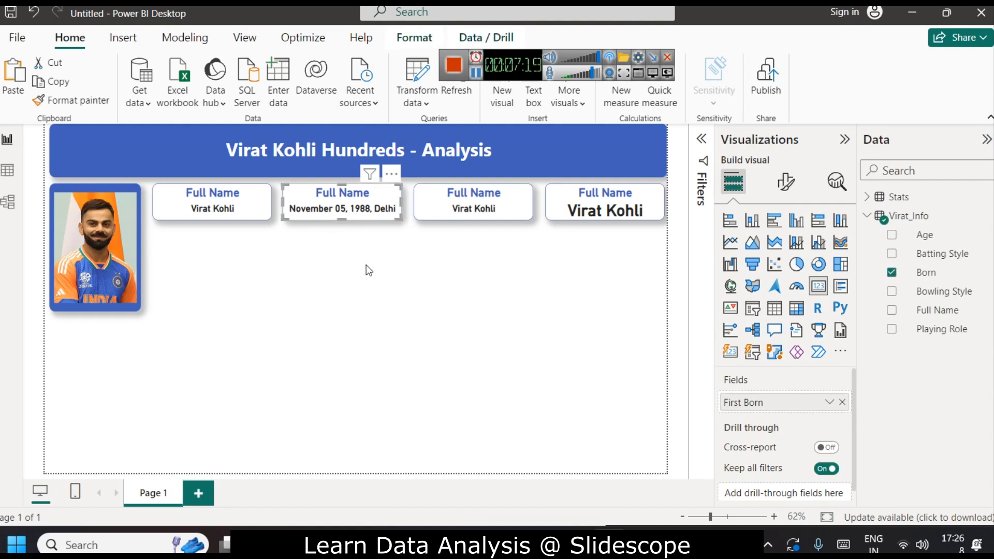
left_click(785, 181)
left_click(784, 253)
left_click(762, 321)
left_click(759, 392)
key("ctrl+a")
type("Born")
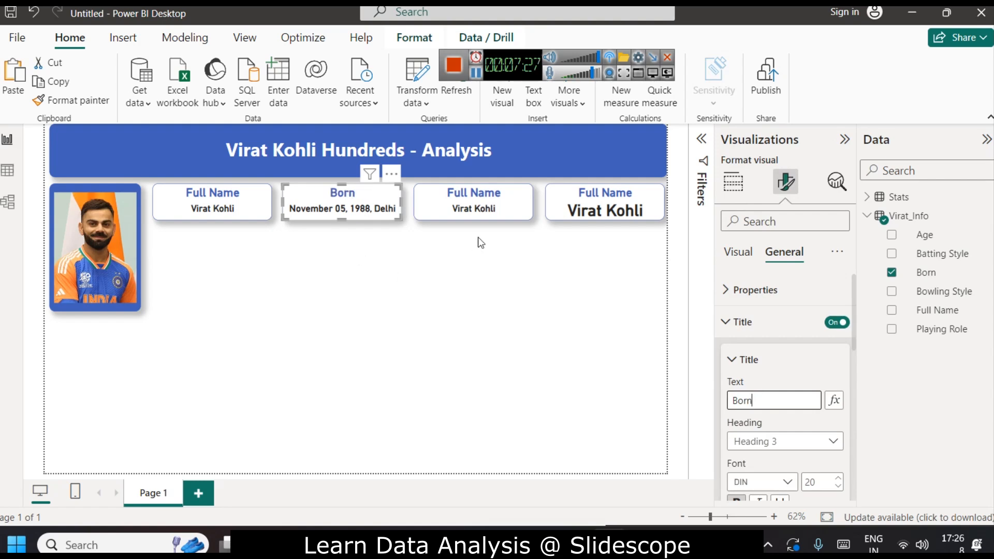
Replace the third card's Full Name field with the Playing Role field.
left_click(474, 210)
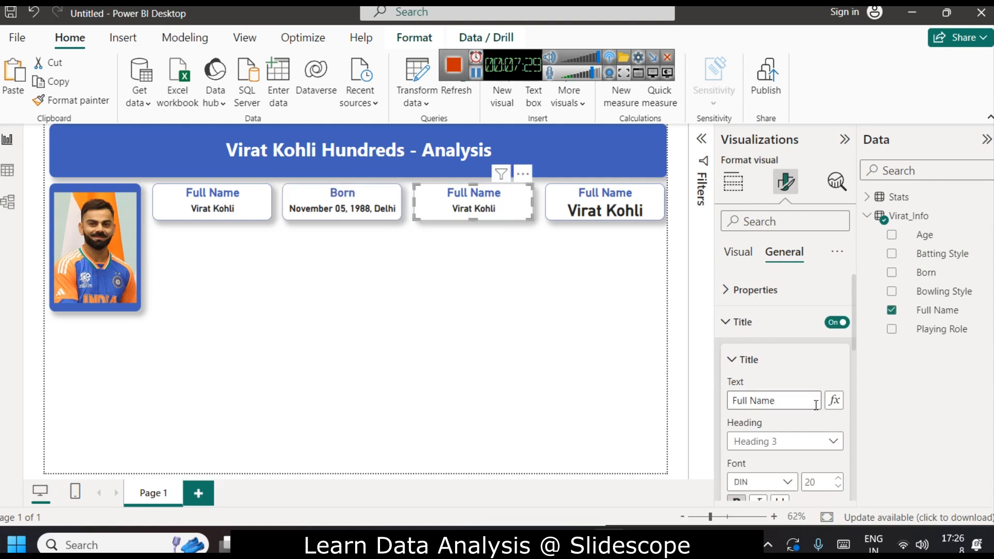
left_click(739, 251)
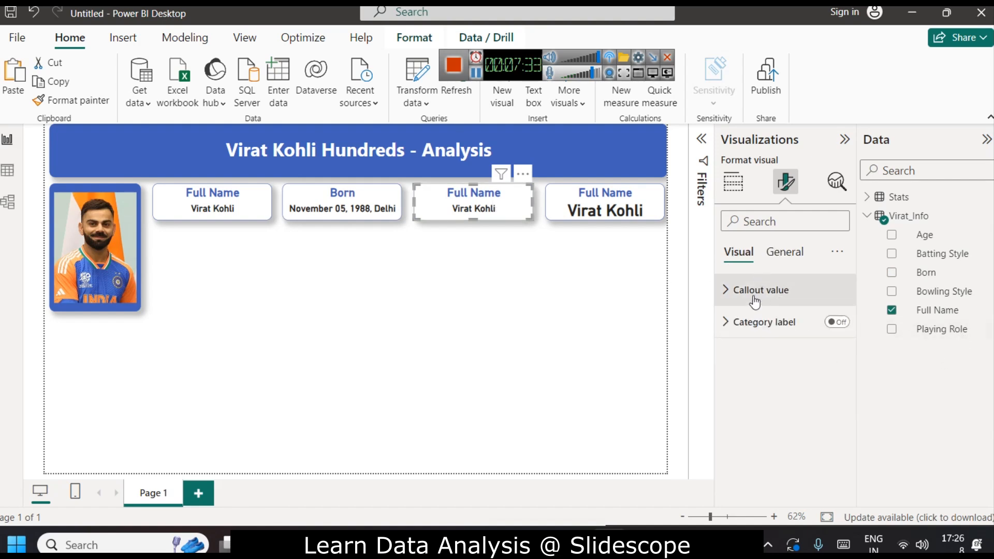
left_click(732, 190)
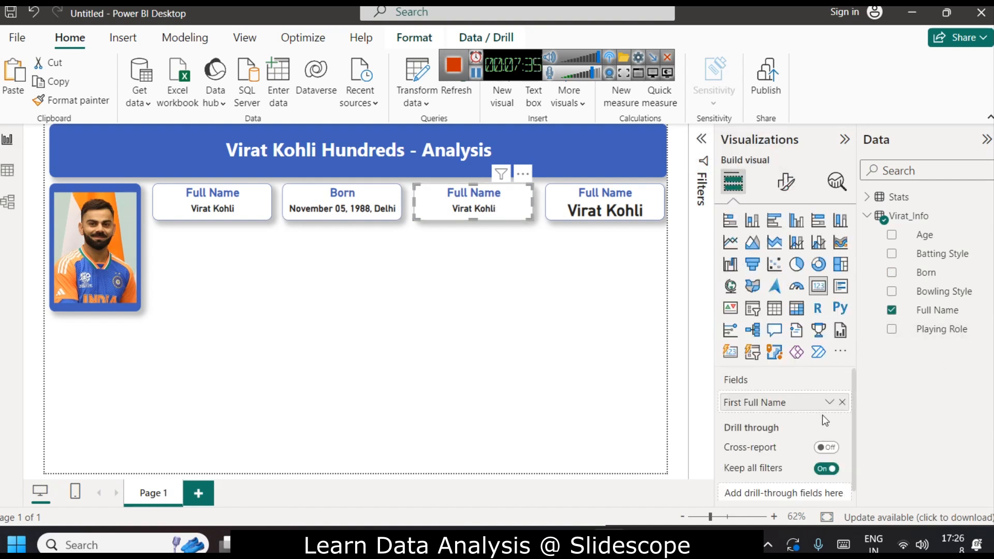
left_click(842, 402)
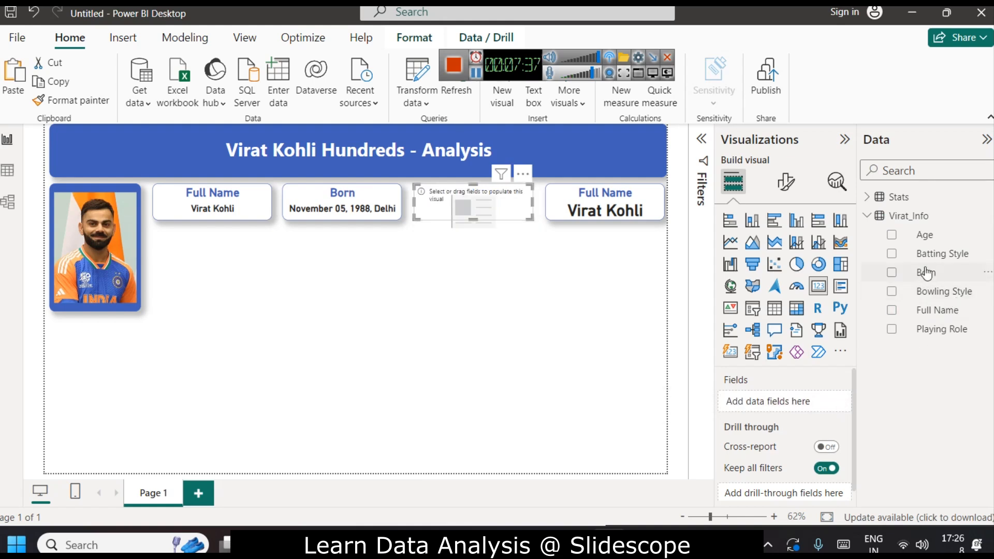
left_click_drag(942, 329, 834, 401)
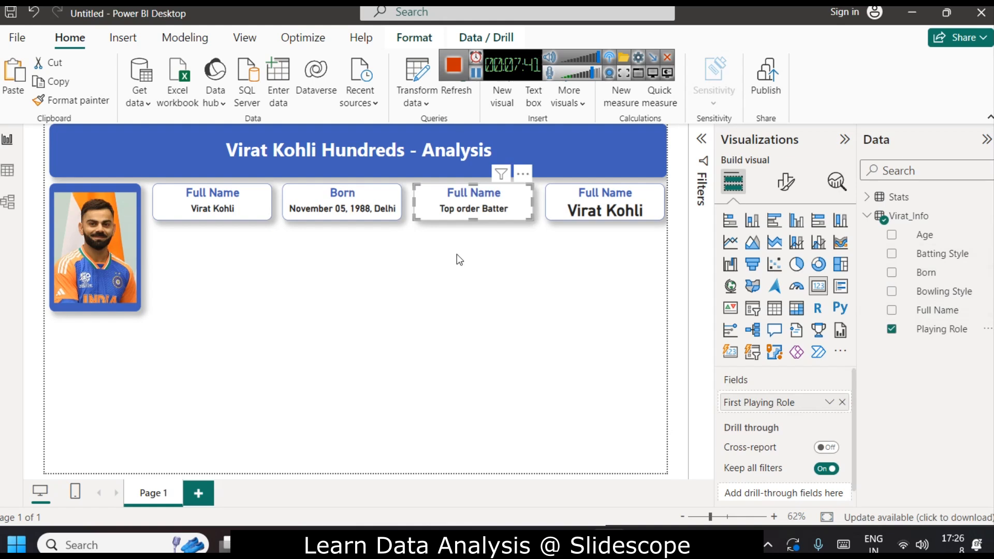
Rename the third card's title to Role.
left_click(785, 181)
left_click(785, 253)
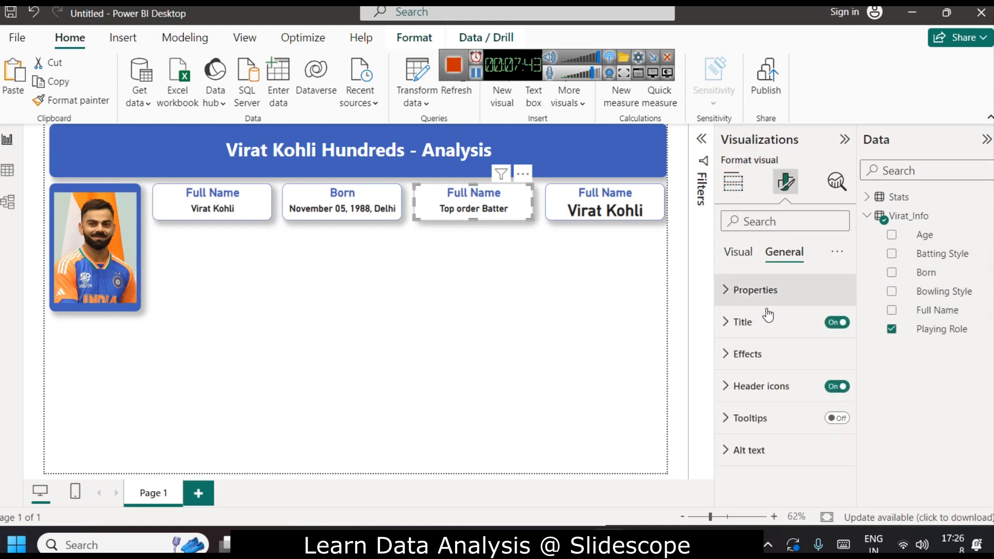
left_click(766, 322)
left_click(788, 401)
key("ctrl+a")
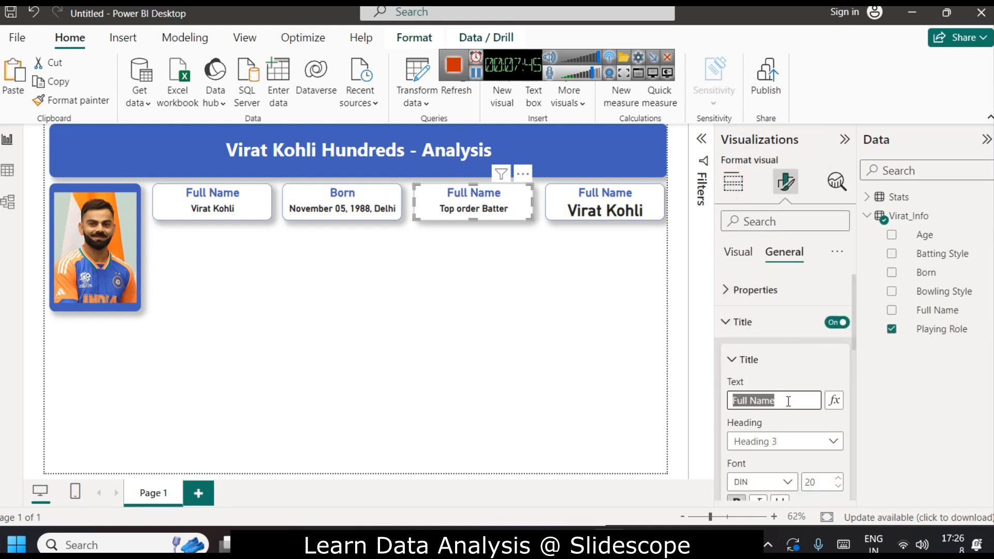
type("PRole")
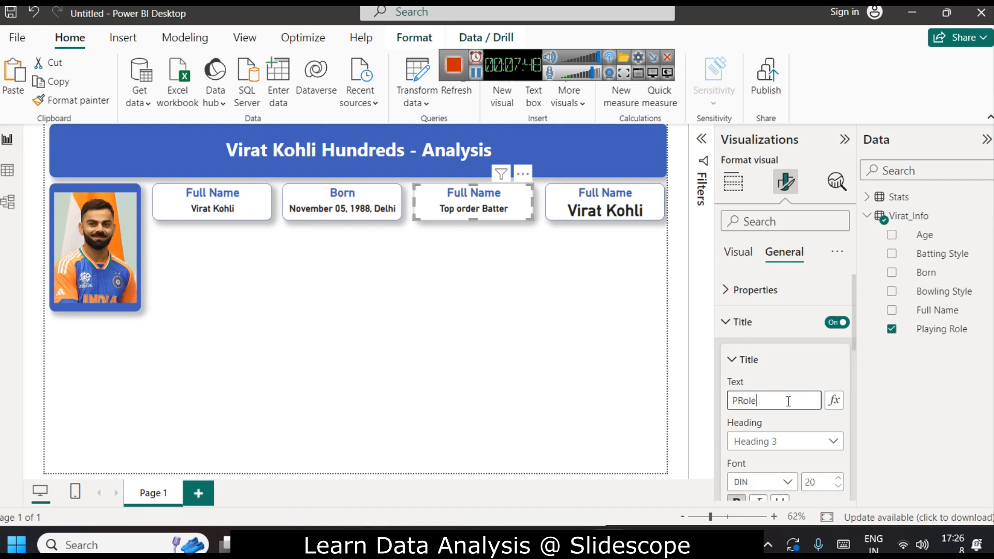
key("ctrl+a")
type("Role")
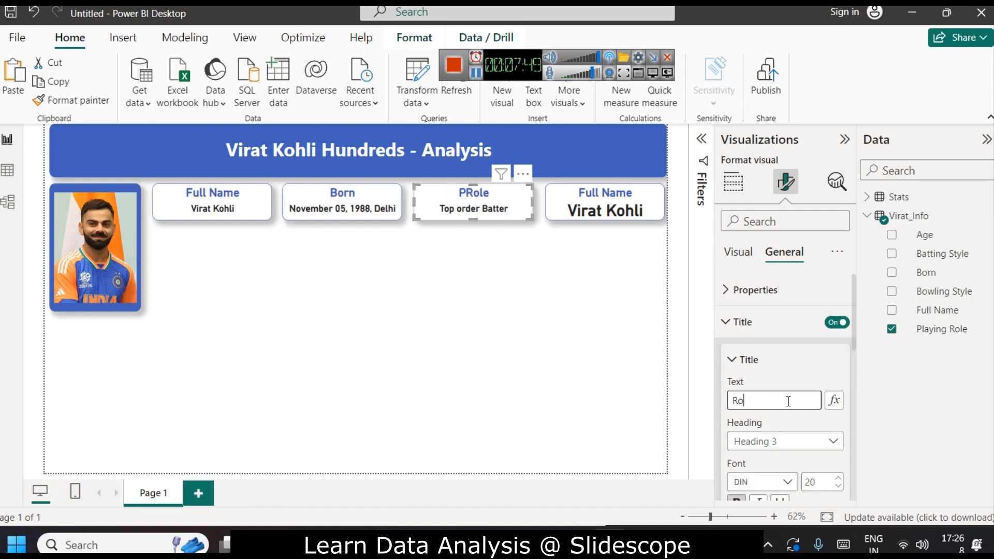
left_click(590, 378)
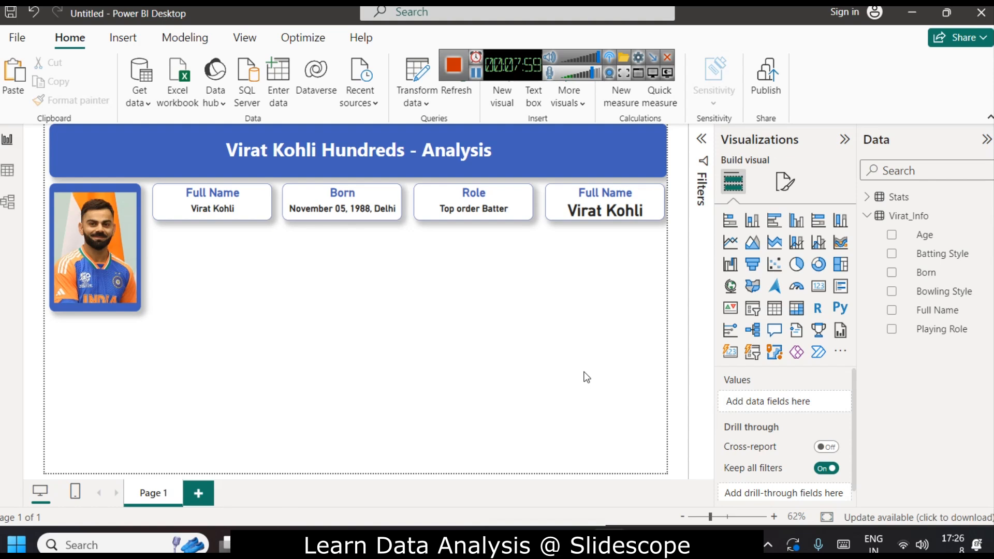
Rename the report page to Virat Kohli Dashboard.
right_click(143, 496)
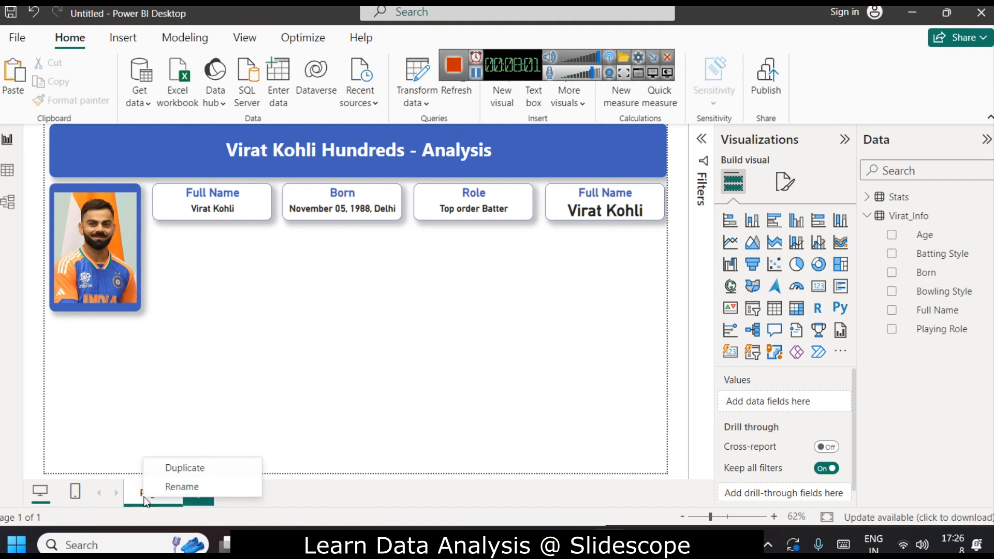
left_click(182, 486)
type("Vir")
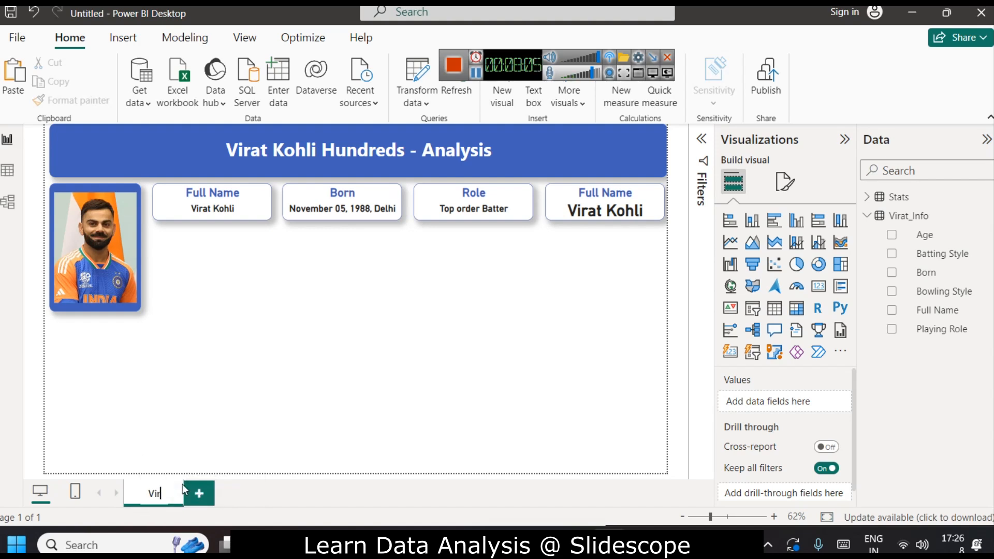
type("at Kohli Dashboard")
key("Return")
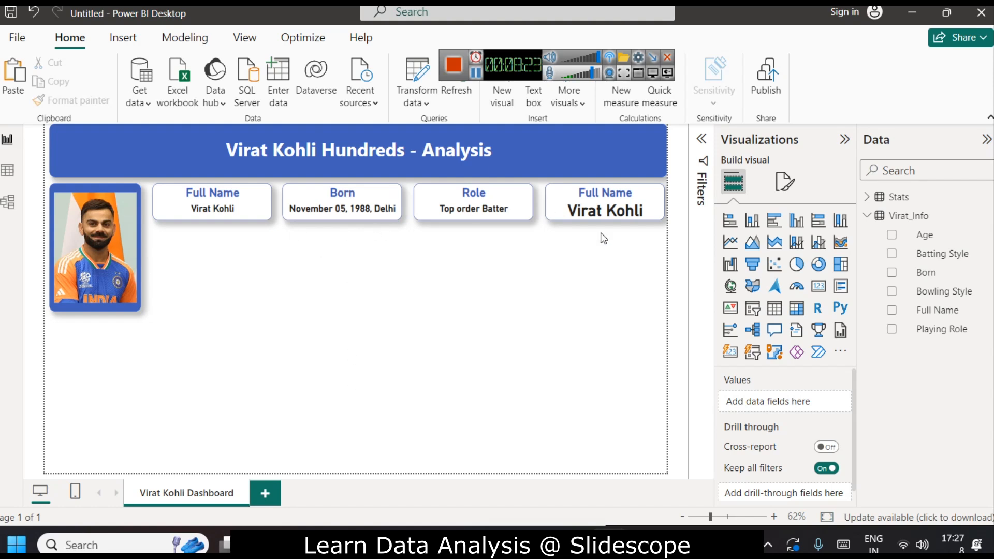
Set the fourth card's callout value font size to 16.
left_click(618, 192)
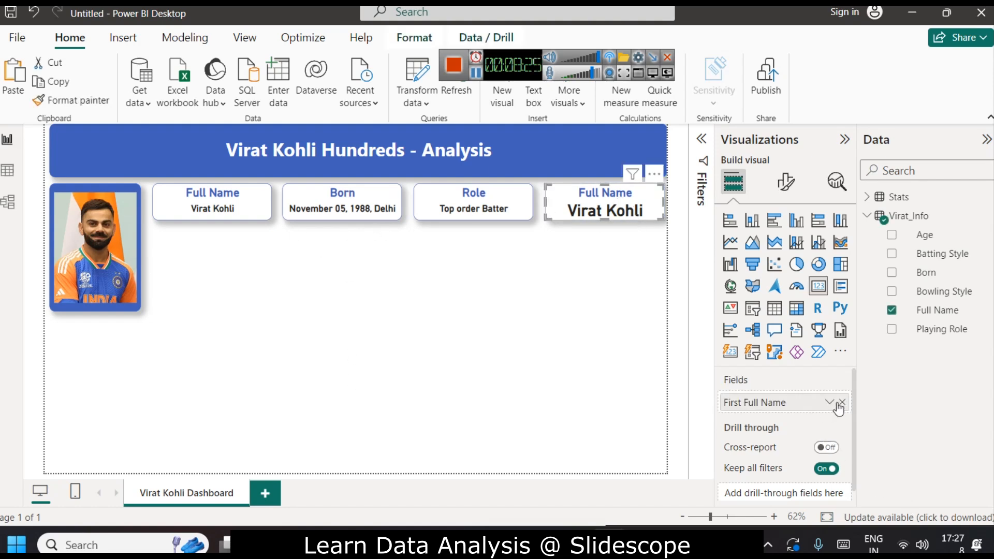
left_click(786, 181)
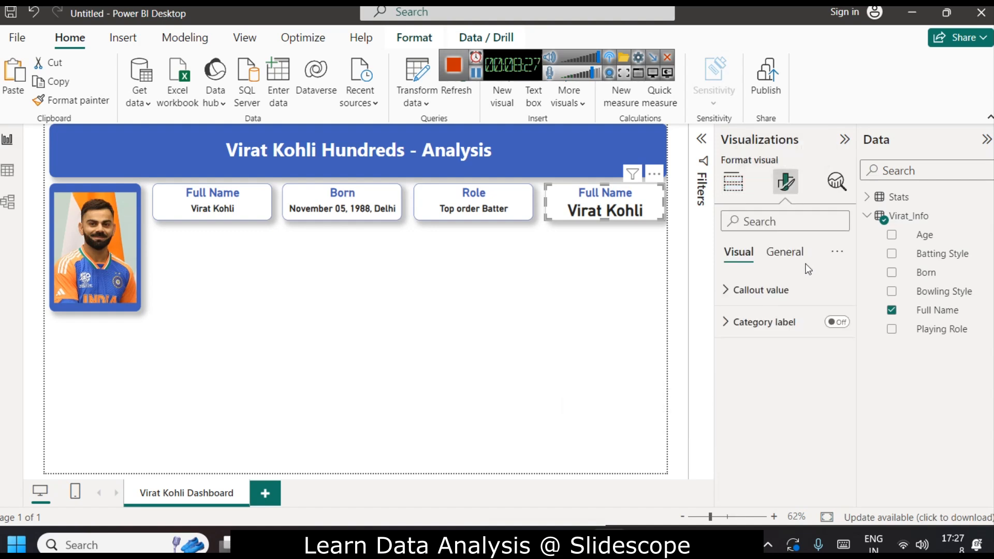
left_click(785, 252)
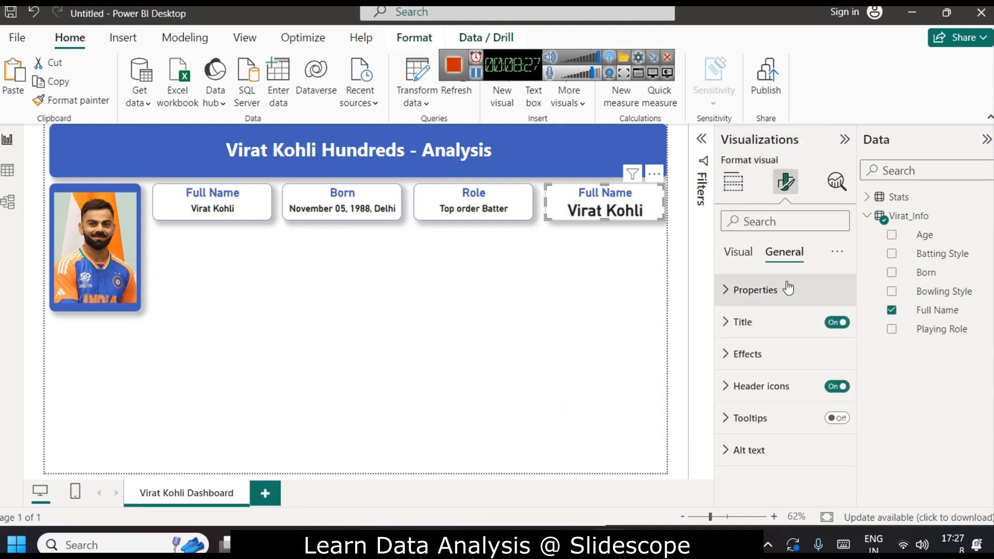
left_click(759, 325)
scroll(787, 384, "down", 3)
left_click(812, 324)
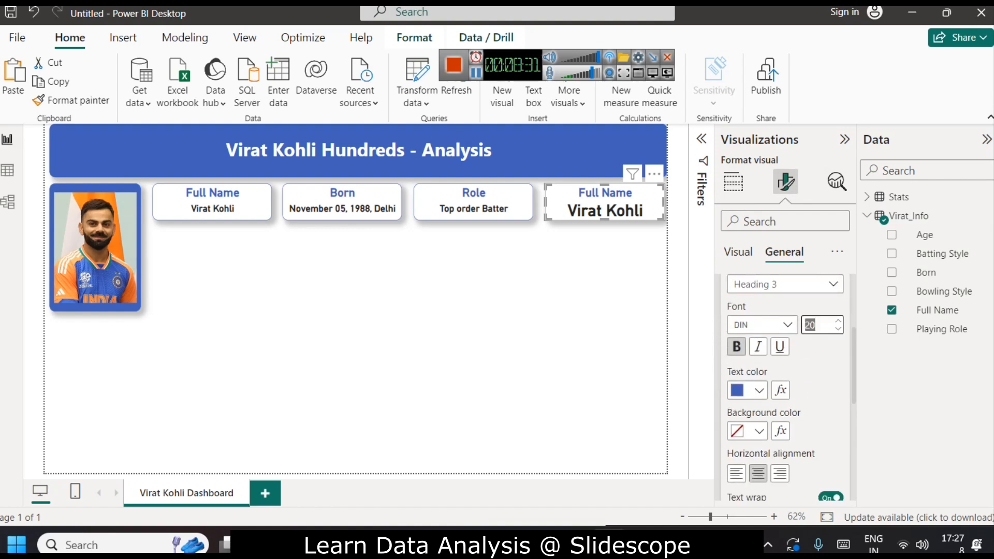
left_click(583, 205)
left_click(733, 182)
left_click(786, 182)
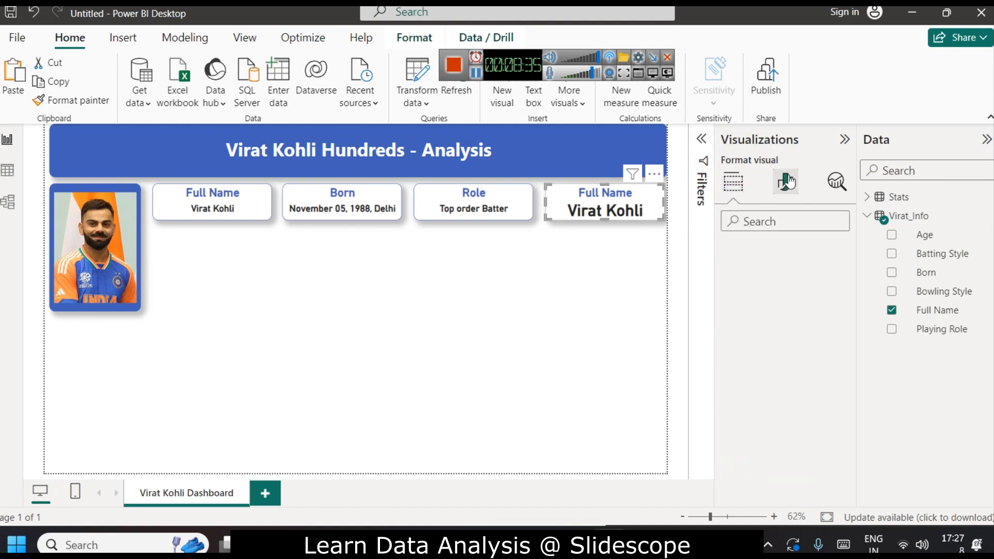
left_click(761, 291)
left_click(811, 344)
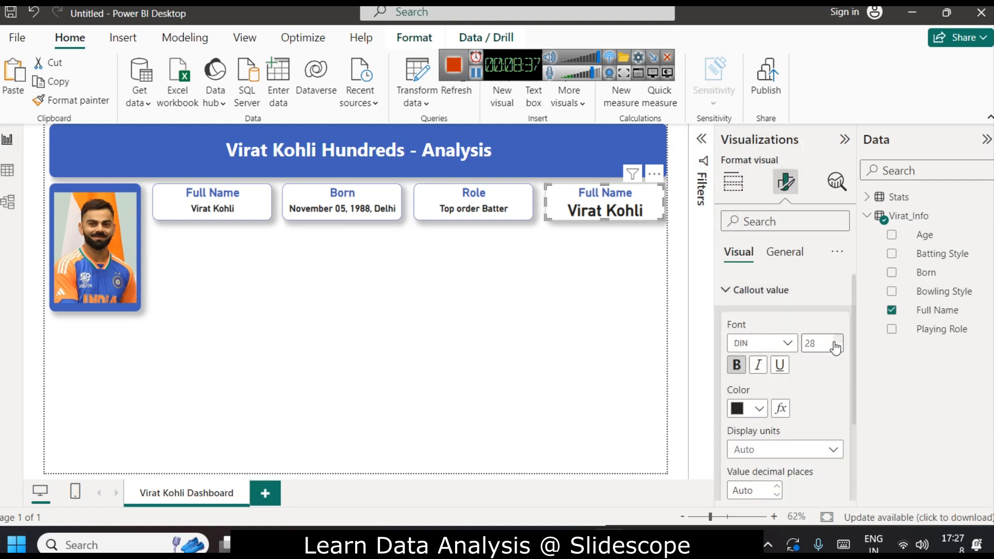
type("16")
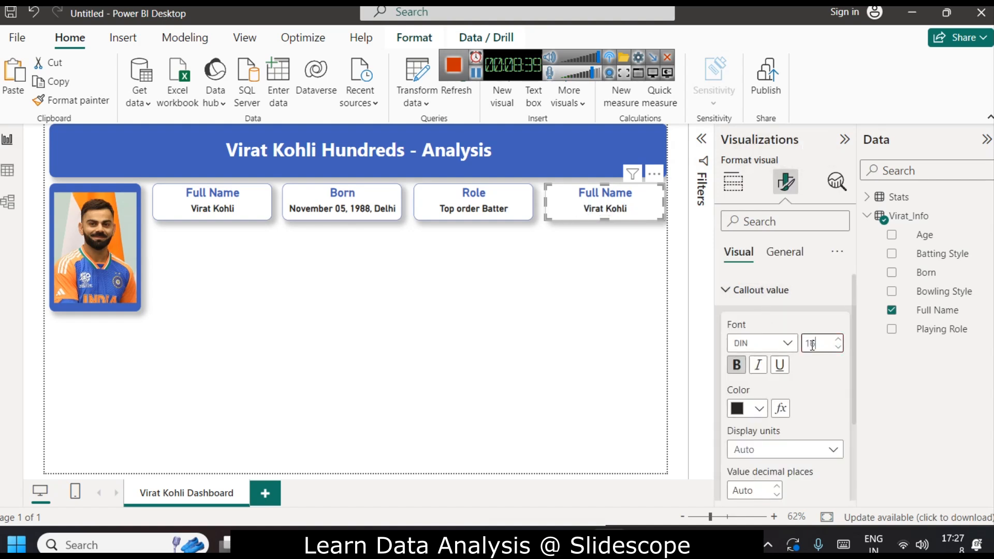
left_click(597, 309)
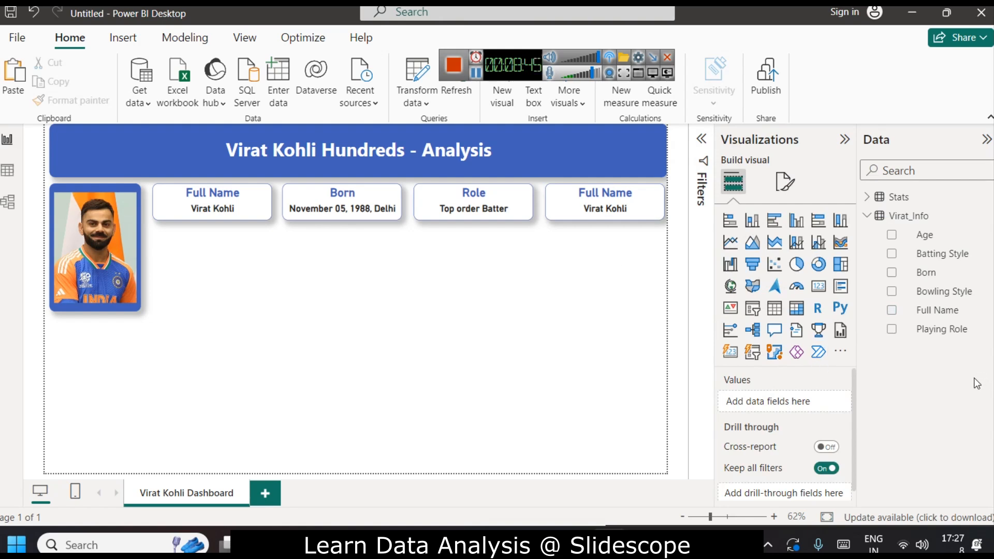
Replace the fourth card's Full Name field with the Bowling Style field.
left_click_drag(949, 254, 800, 402)
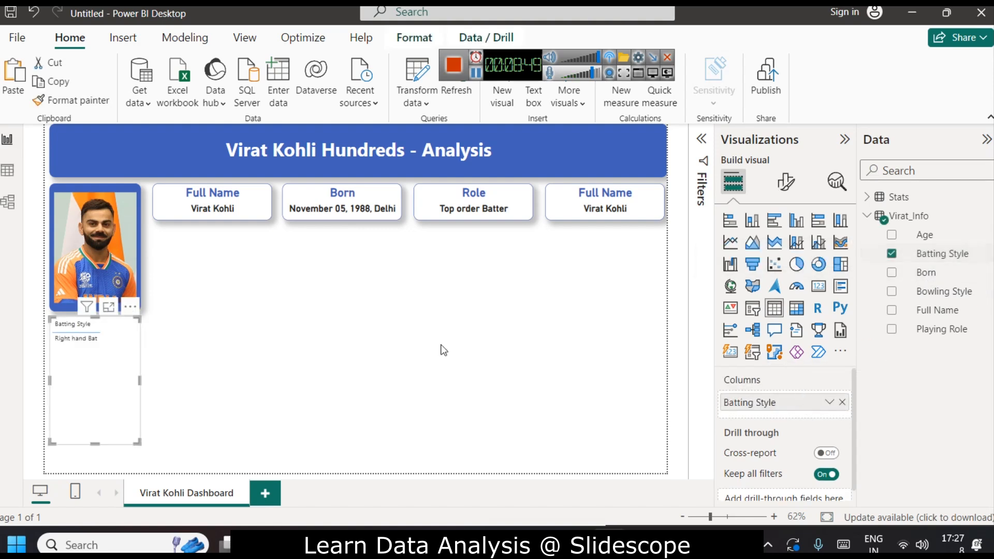
key("ctrl+z")
left_click(624, 205)
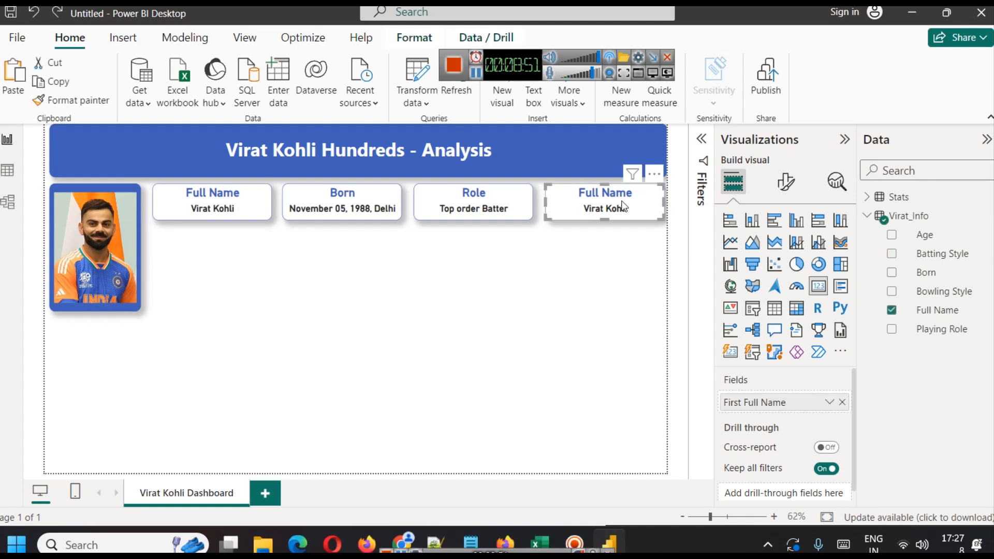
left_click(842, 402)
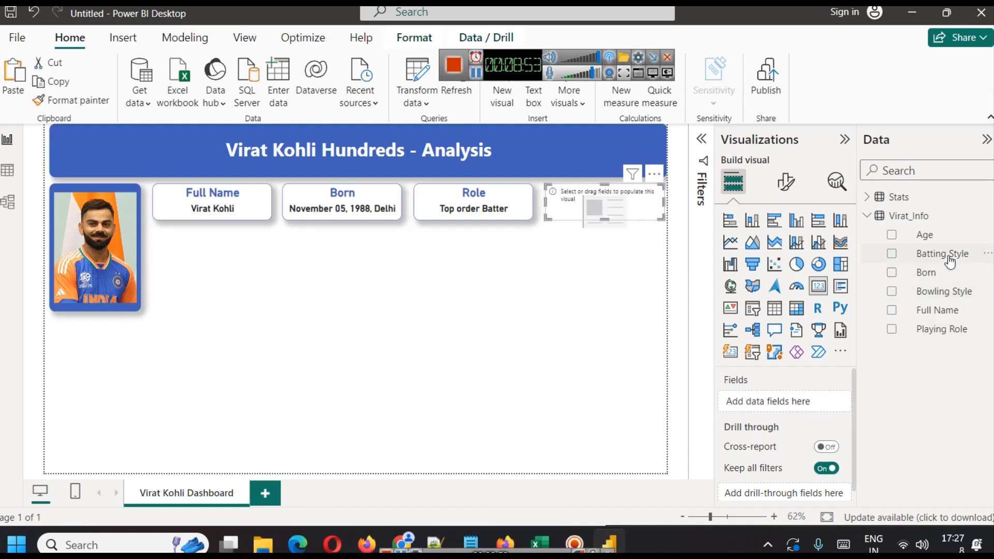
left_click_drag(957, 290, 821, 406)
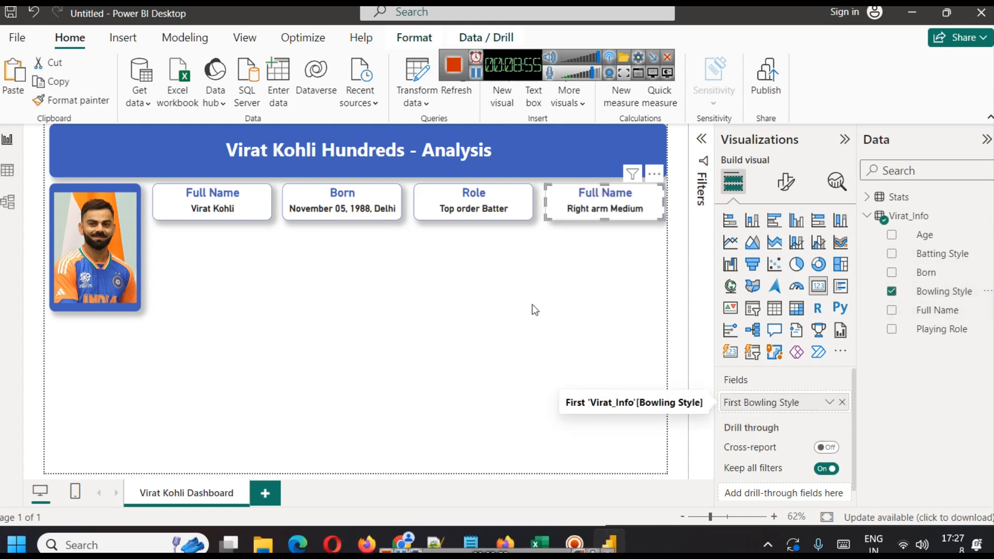
Rename the fourth card's title to Batting Style.
left_click(785, 182)
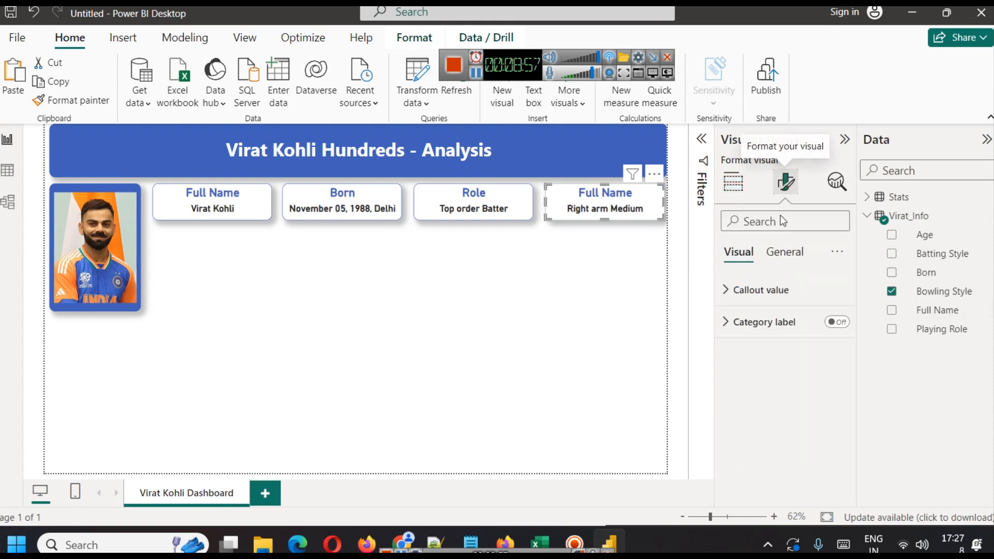
left_click(784, 253)
left_click(743, 322)
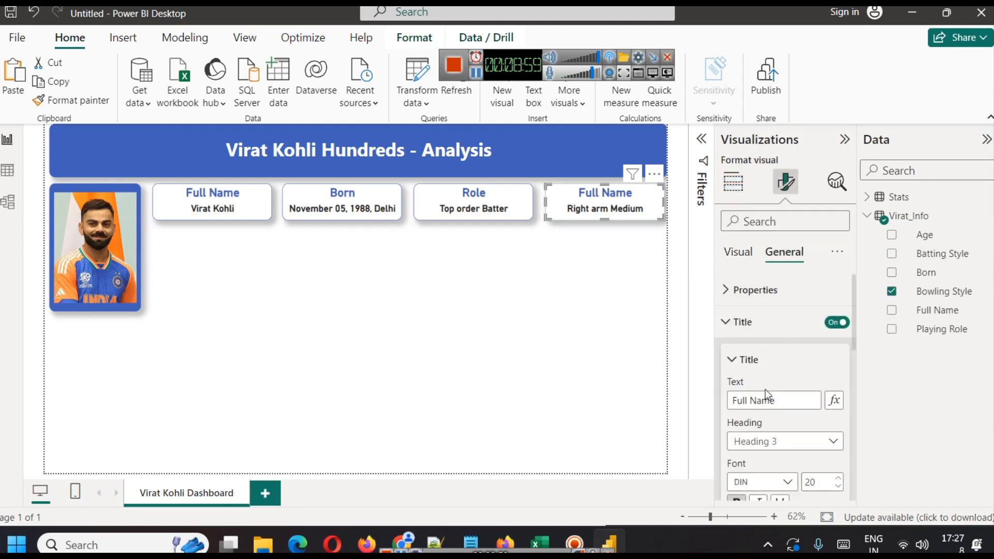
triple_click(768, 400)
type("Batting Sty")
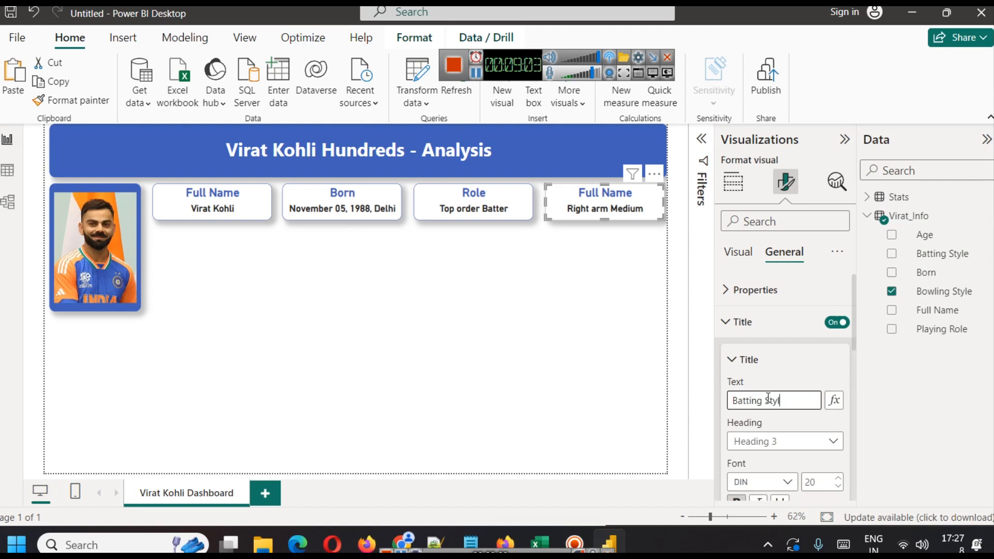
type("le")
left_click(465, 341)
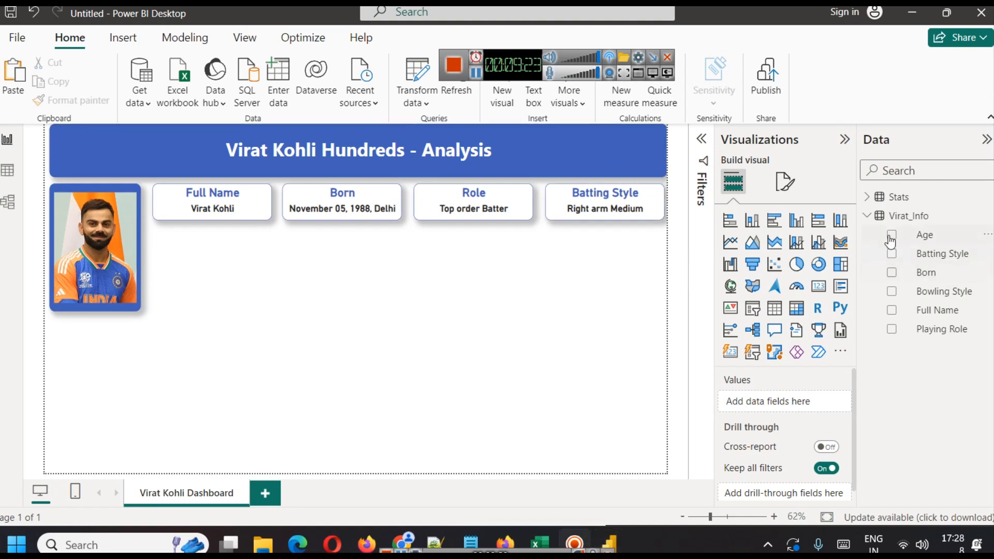
Paste a copy of the Full Name card and place it below the first card.
left_click(867, 216)
left_click(867, 197)
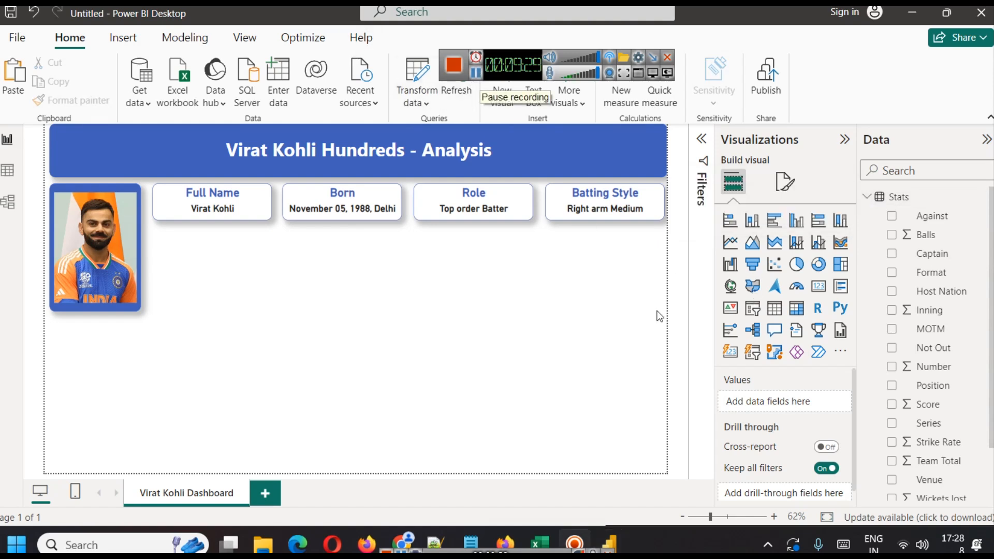
left_click(230, 208)
key("ctrl+v")
left_click_drag(229, 202, 220, 249)
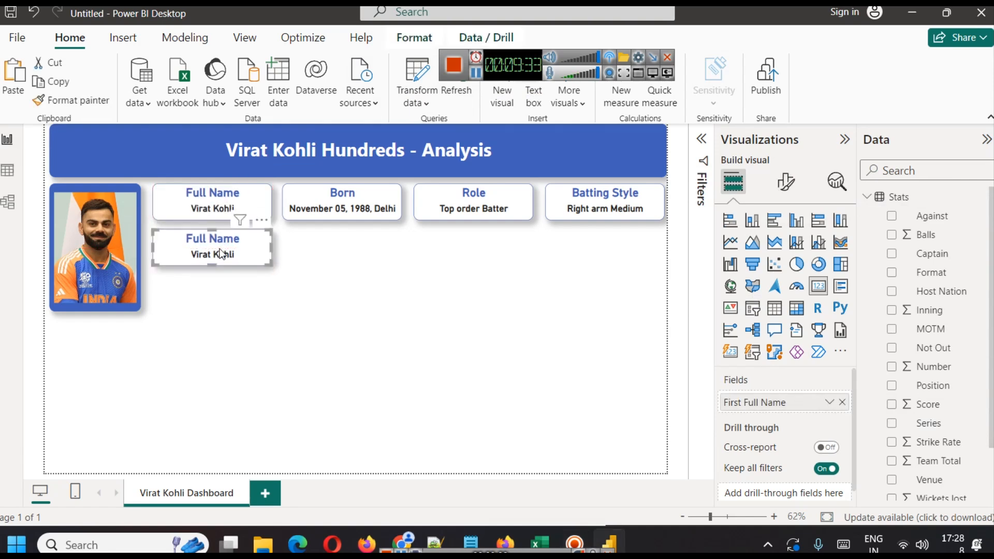
Rename the copied card's title to Total Runs in 100.
left_click(786, 181)
left_click(784, 251)
left_click(753, 319)
left_click(757, 400)
key("ctrl+a")
type("Total R")
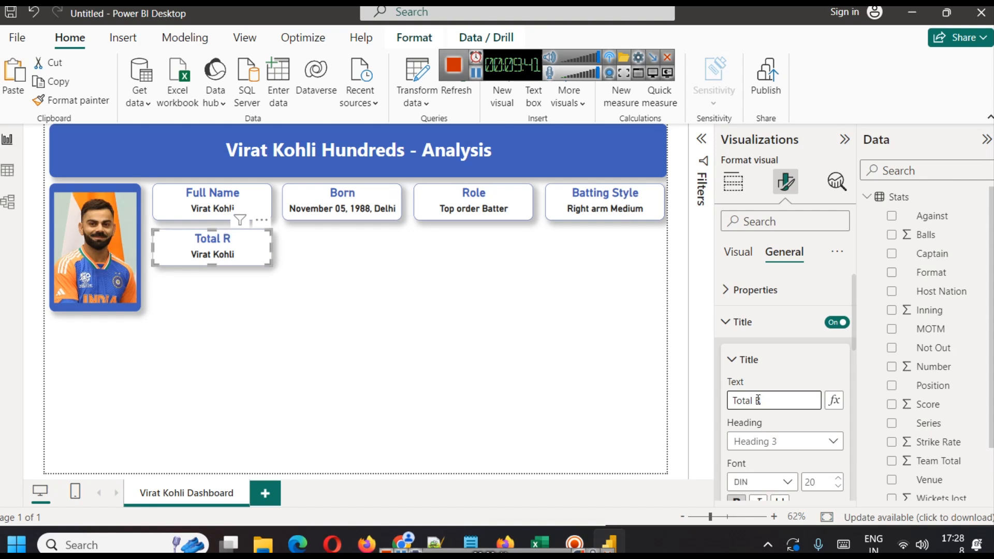
type("uns")
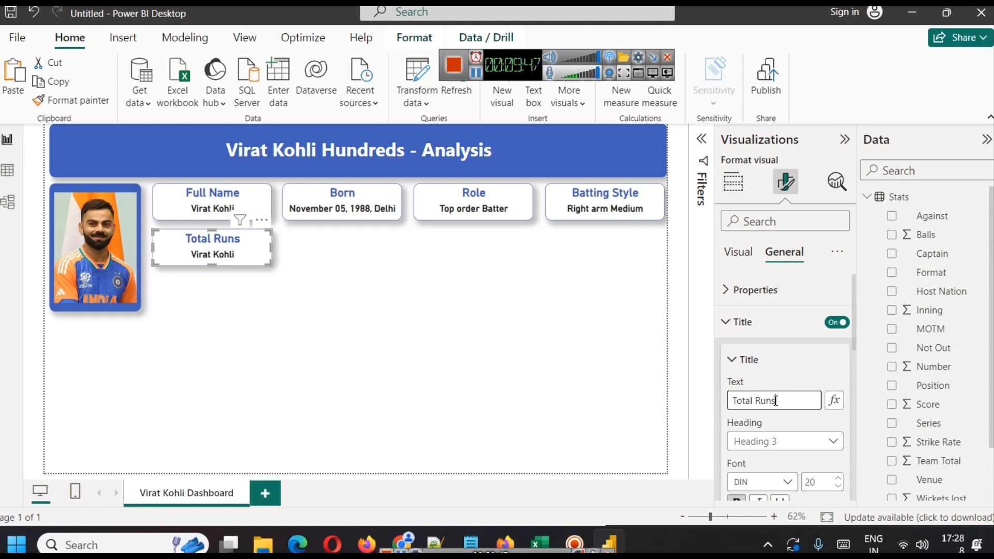
type("in 100")
left_click(524, 344)
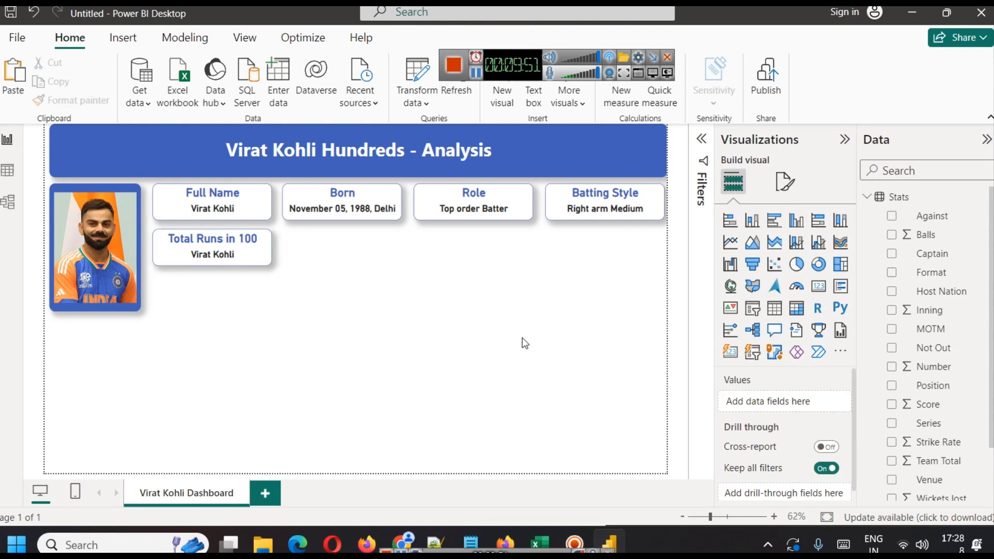
Rename the copied card's title to Total Runs.
left_click(231, 258)
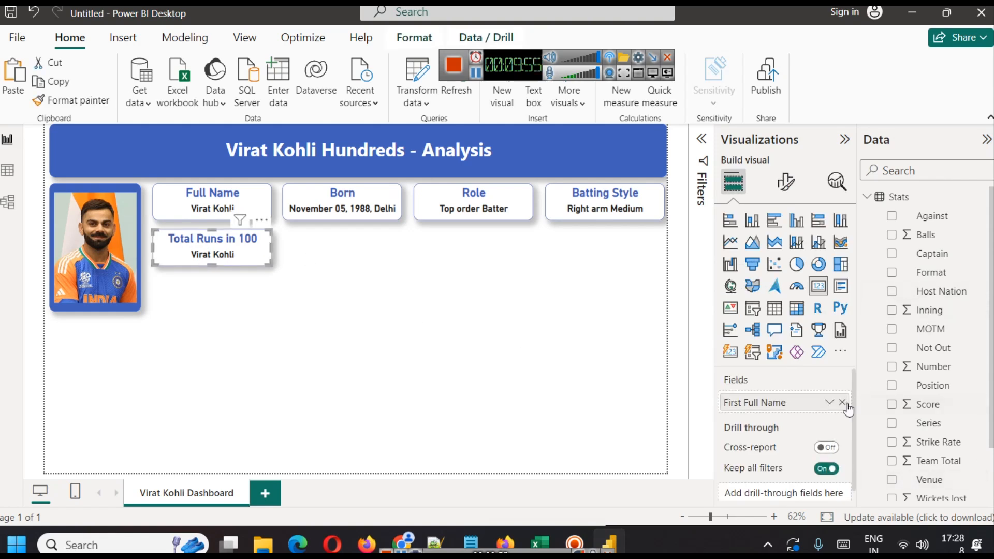
left_click(786, 182)
left_click(790, 291)
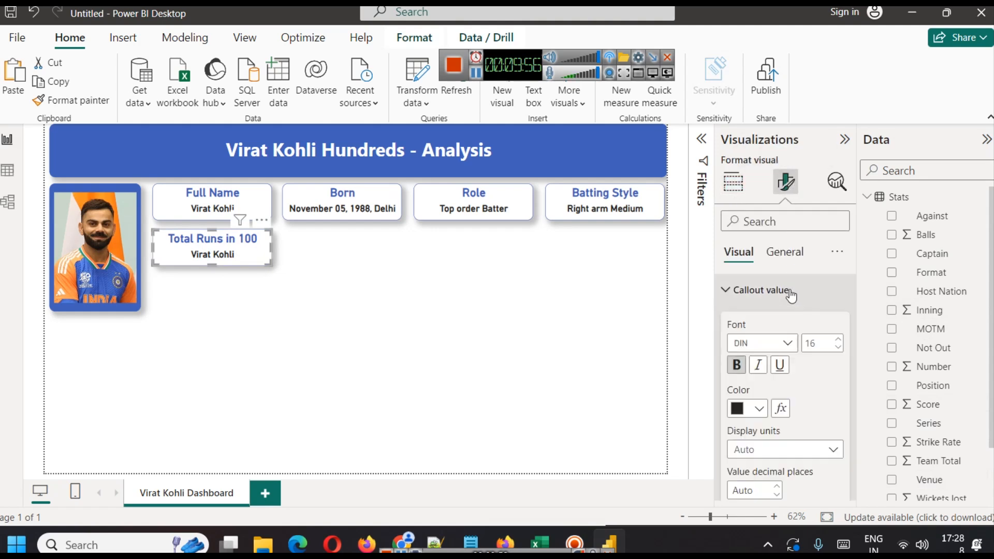
left_click(790, 251)
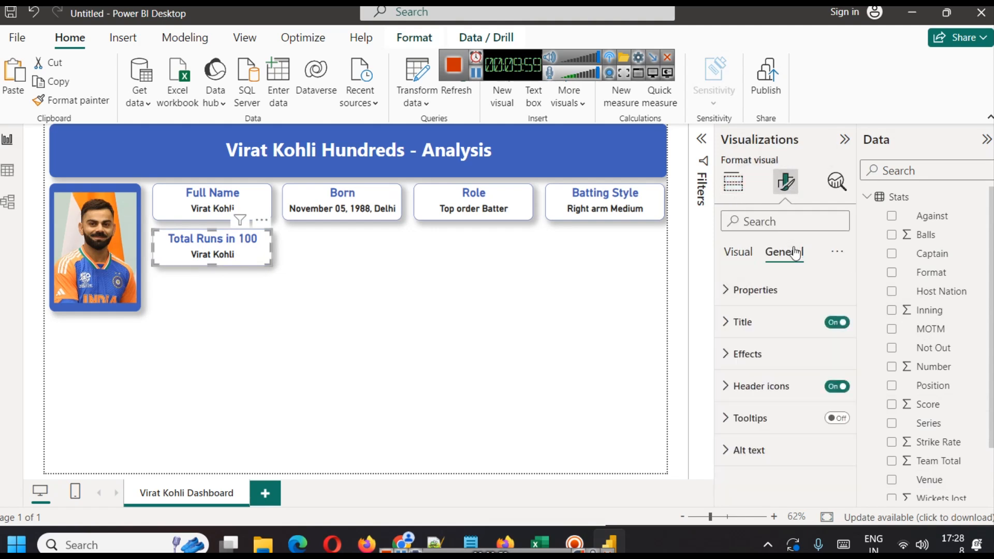
left_click(780, 322)
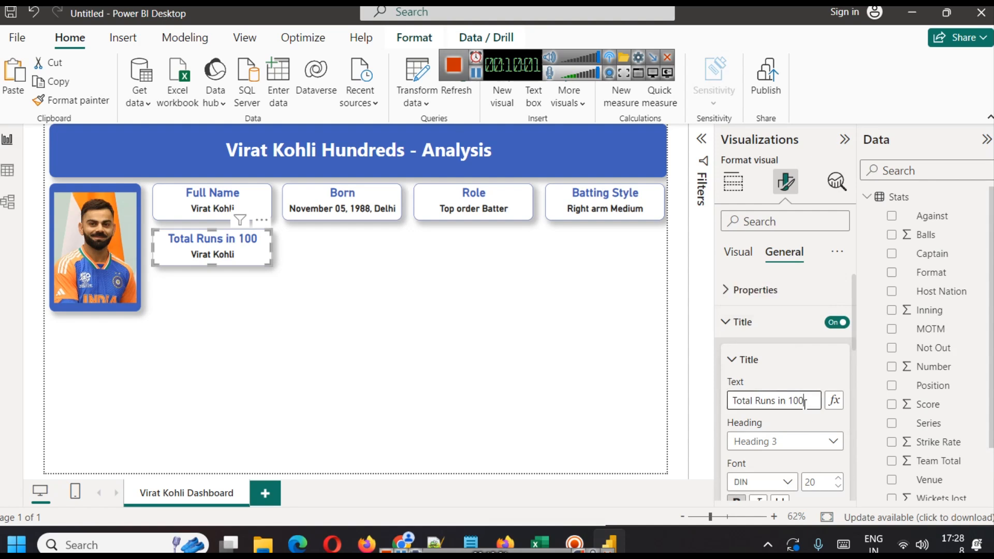
key("BackSpace")
key("BackSpace")
key("BackSpace")
key("BackSpace")
key("Return")
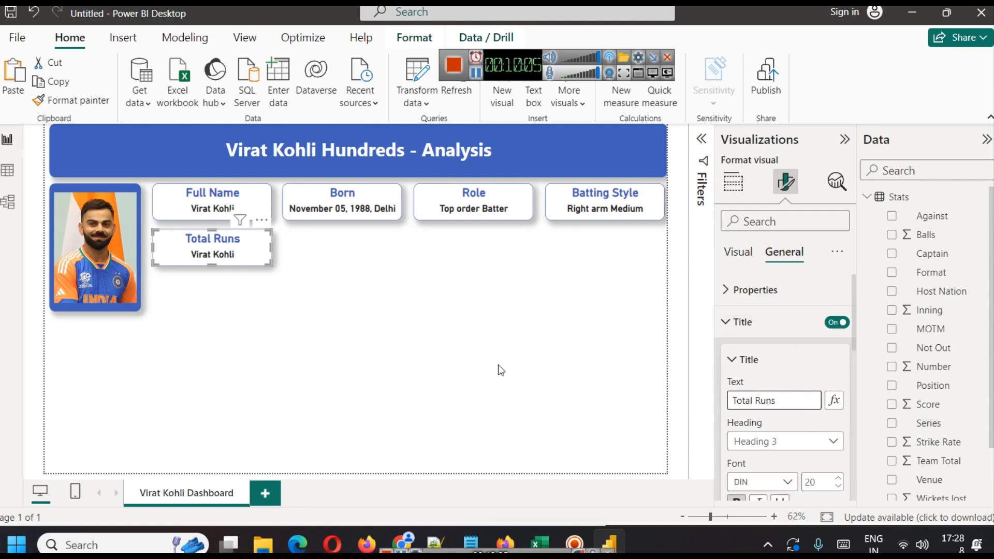
Replace the Total Runs card's Full Name field with the Score field from the Stats table.
left_click(498, 365)
left_click(265, 244)
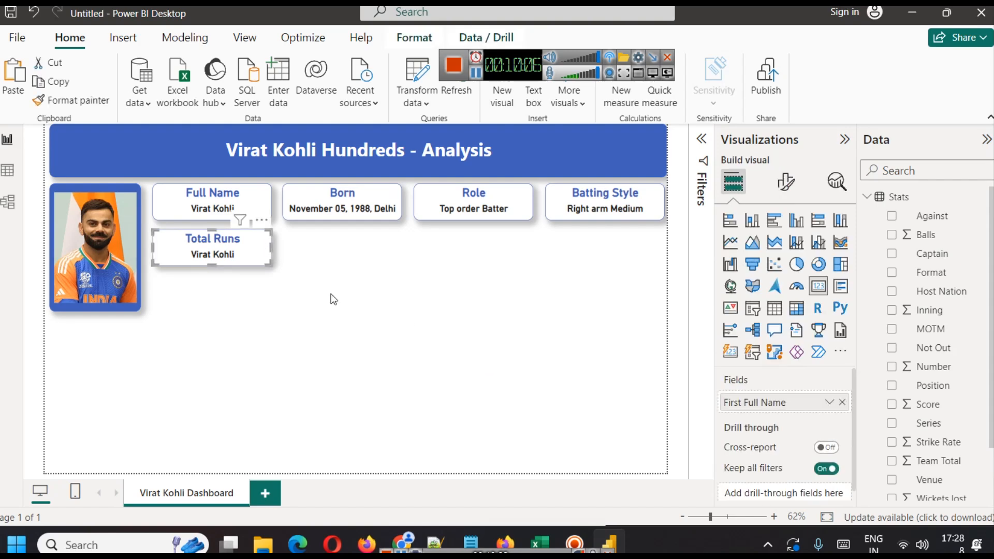
left_click(842, 403)
left_click(7, 172)
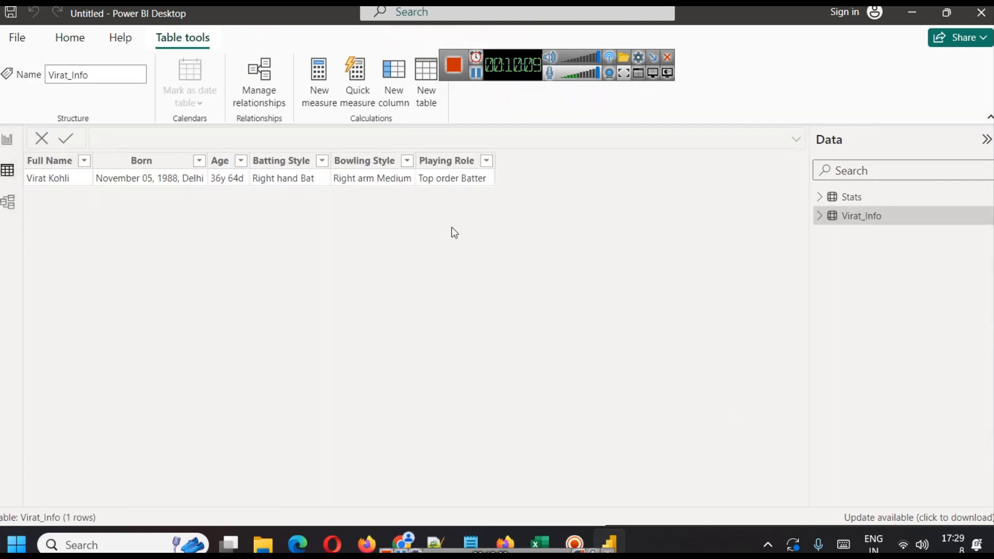
left_click(852, 197)
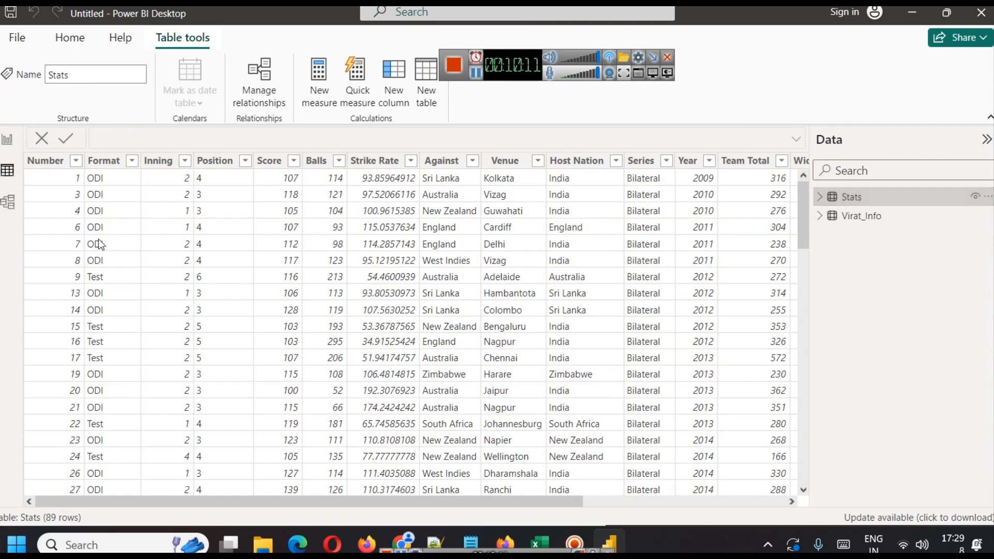
left_click(270, 162)
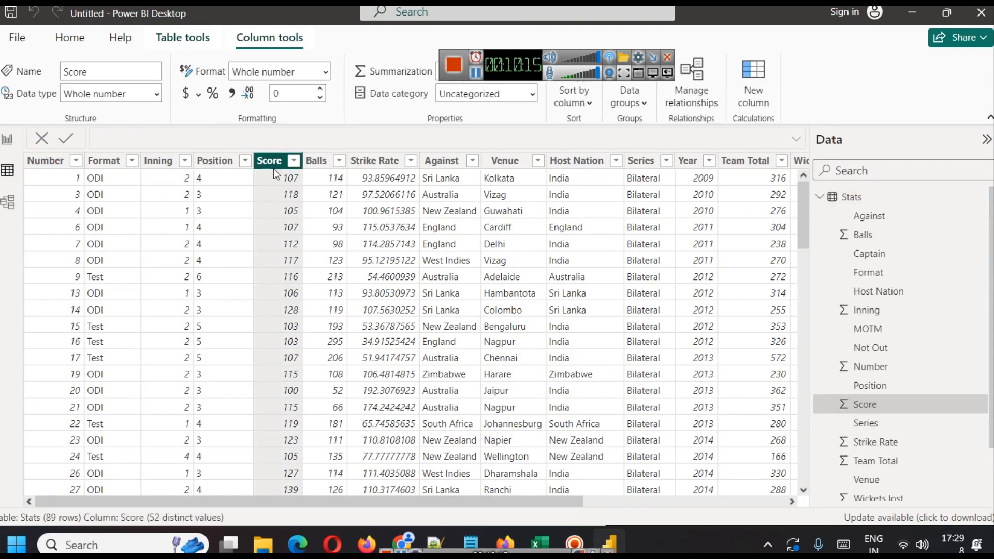
left_click(7, 139)
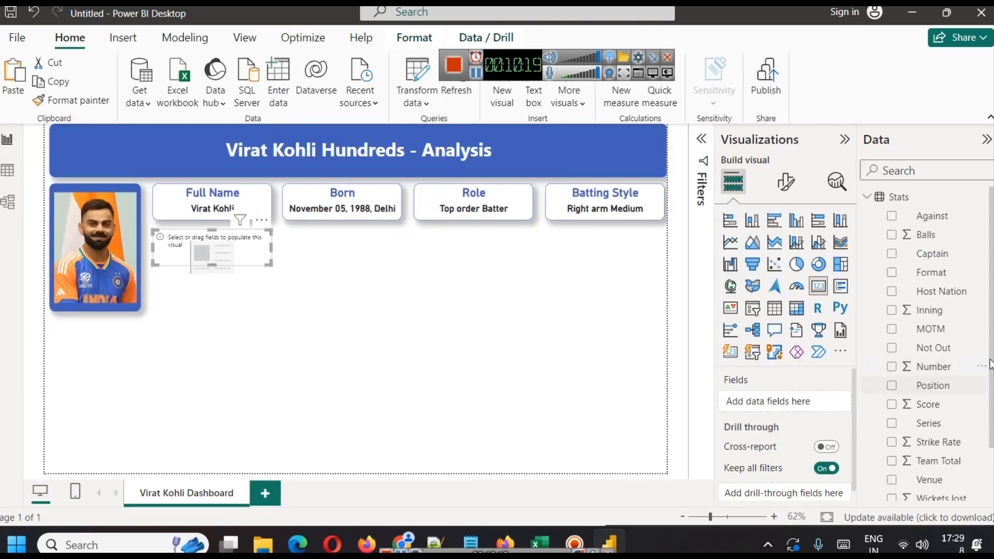
scroll(922, 394, "down", 2)
scroll(911, 406, "up", 2)
left_click_drag(928, 405, 785, 399)
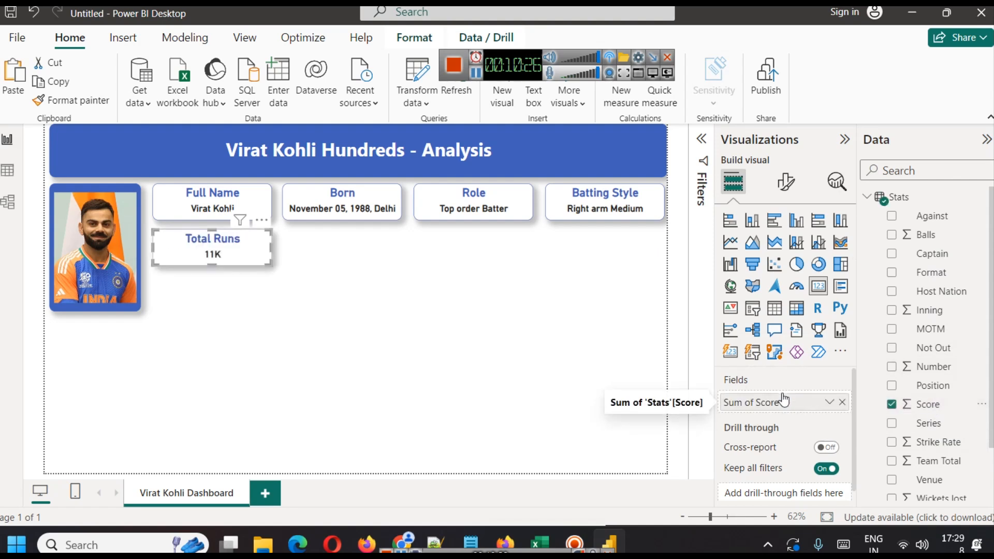
Increase the Total Runs card's callout value font size to 28.
left_click(829, 402)
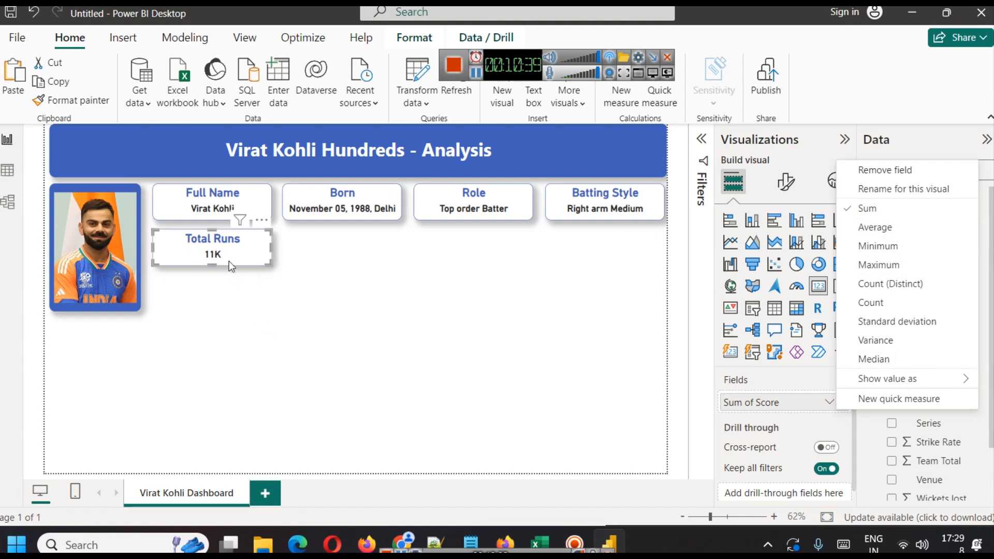
left_click(547, 322)
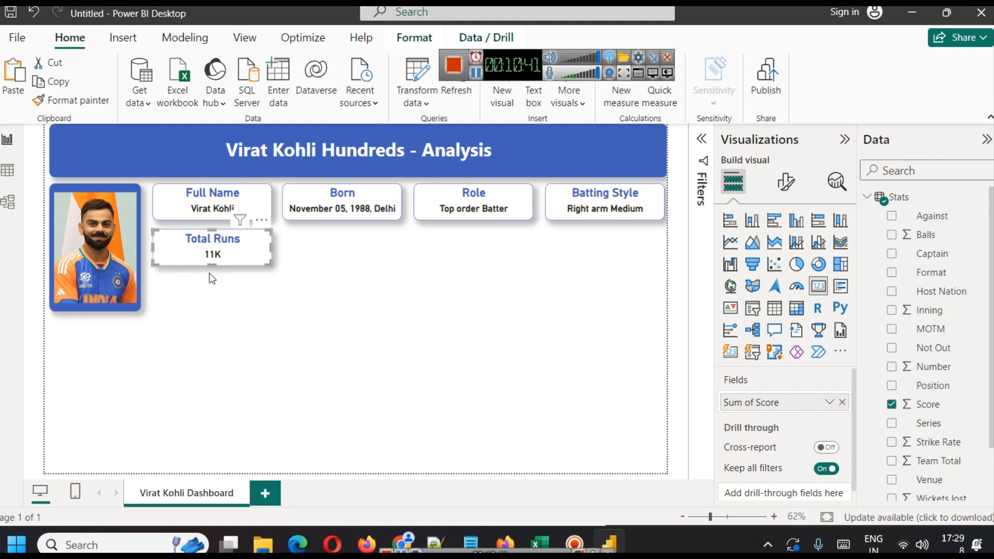
left_click(786, 181)
left_click(798, 256)
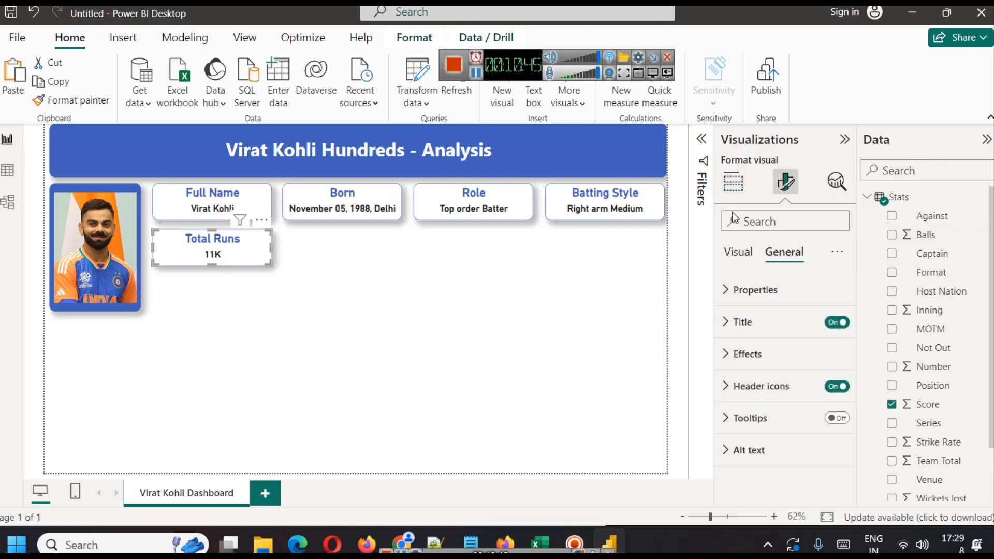
left_click(733, 182)
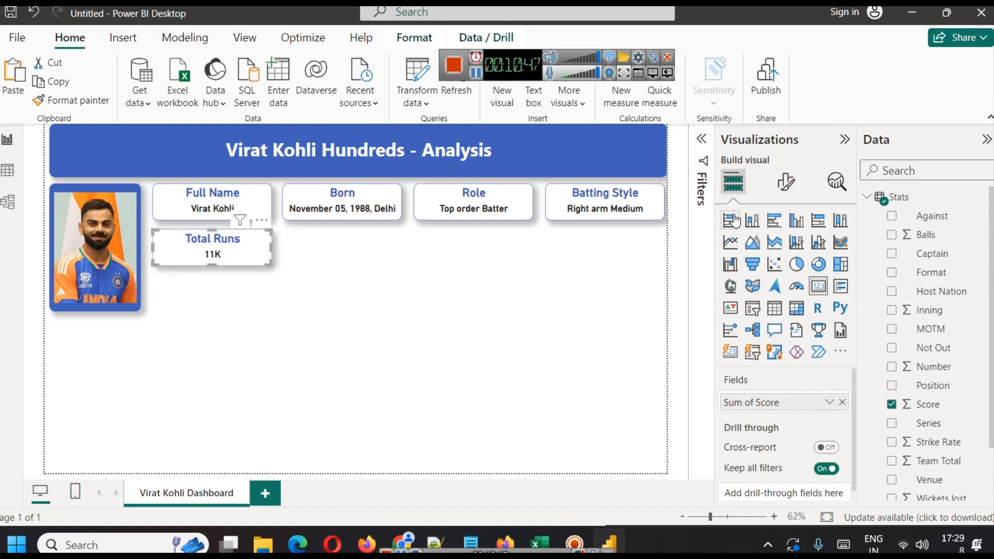
left_click(784, 188)
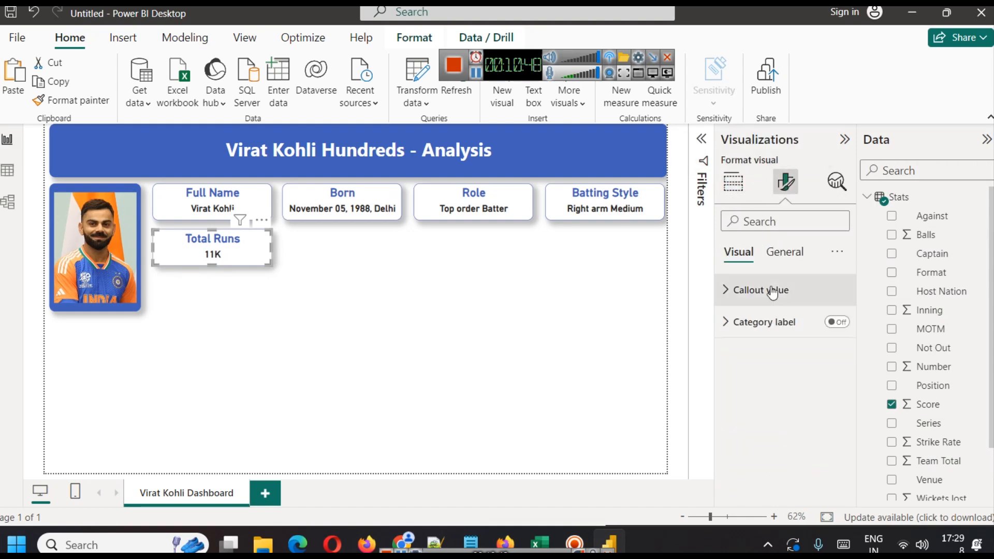
left_click(741, 289)
scroll(837, 342, "up", 7)
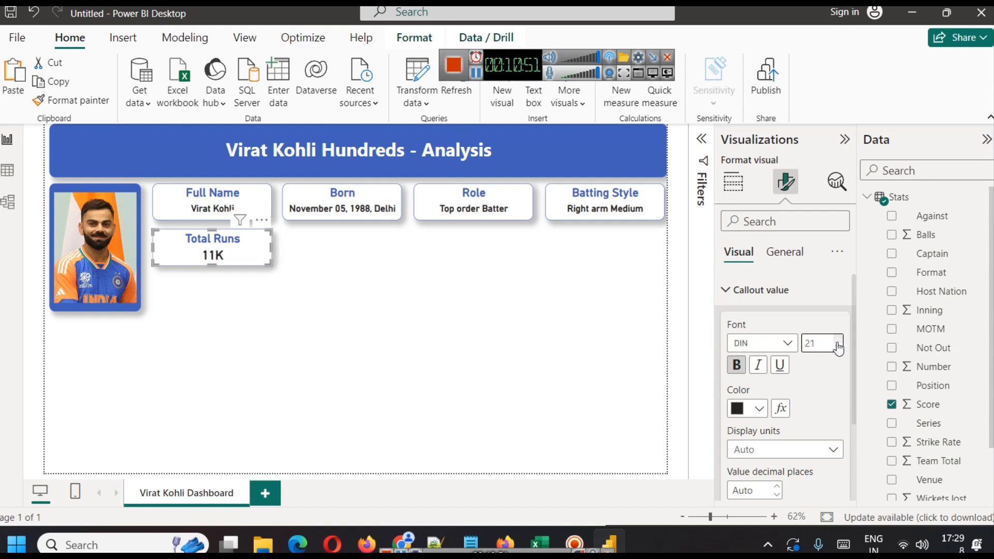
scroll(836, 346, "up", 2)
scroll(835, 345, "up", 3)
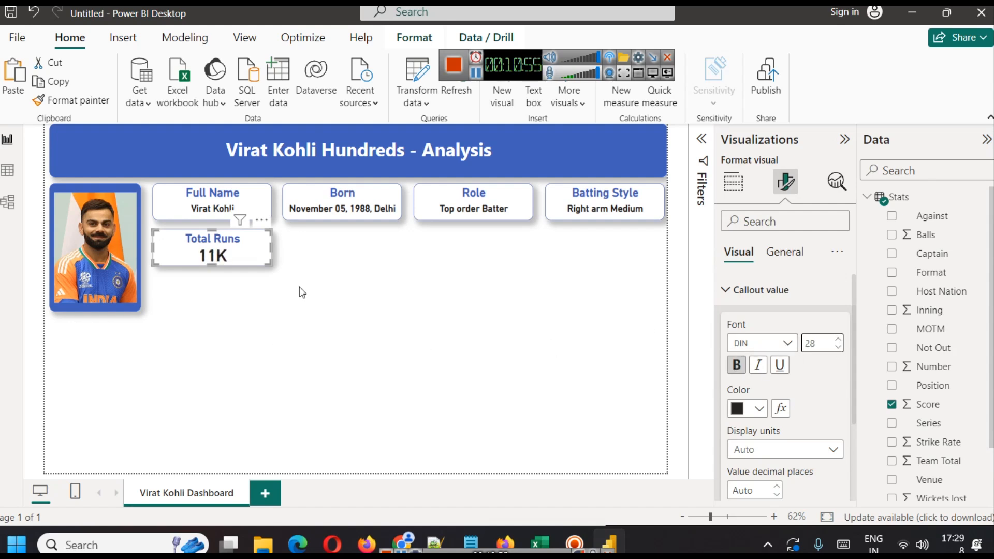
left_click(247, 283)
left_click(246, 260)
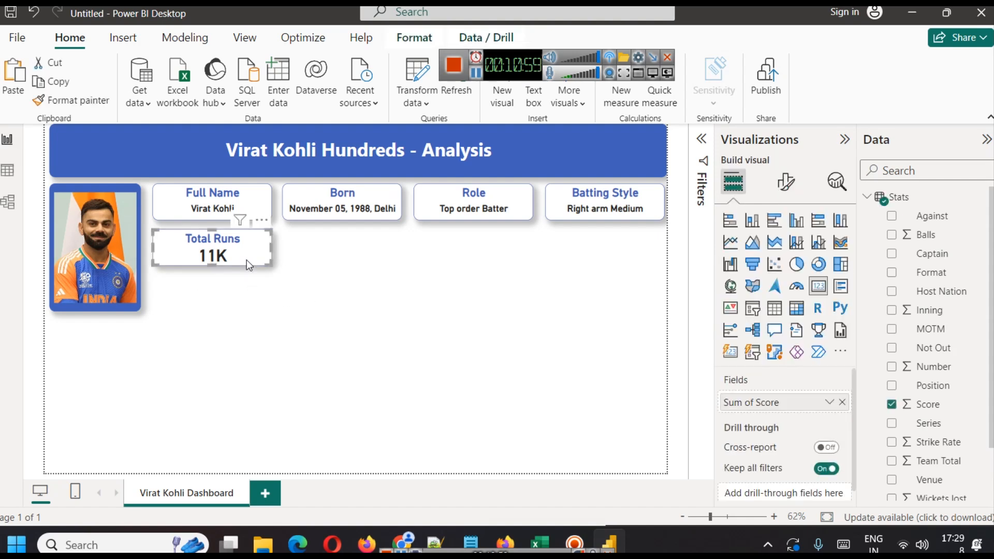
Set the Total Runs card's callout value display units to None.
left_click(786, 182)
left_click(758, 291)
scroll(758, 337, "down", 3)
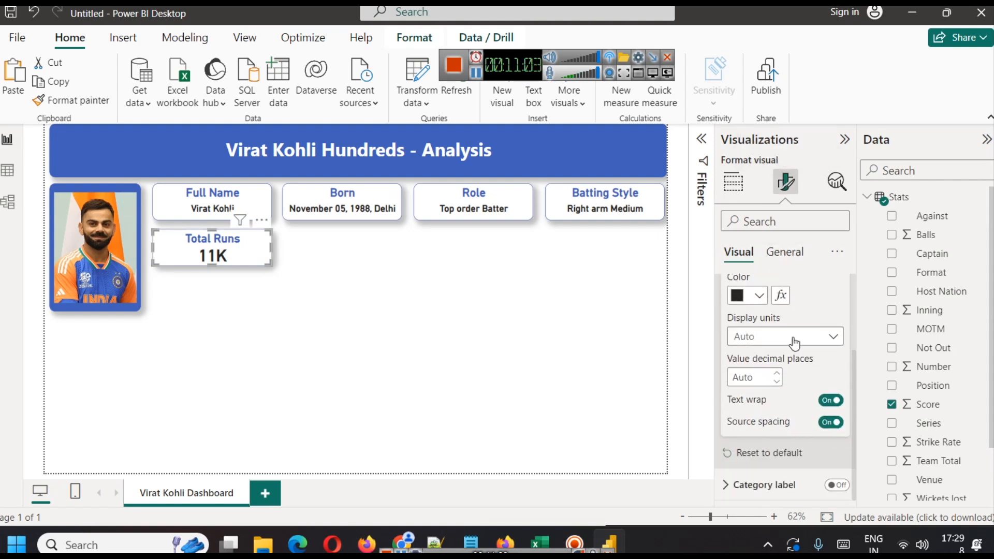
left_click(795, 342)
left_click(760, 374)
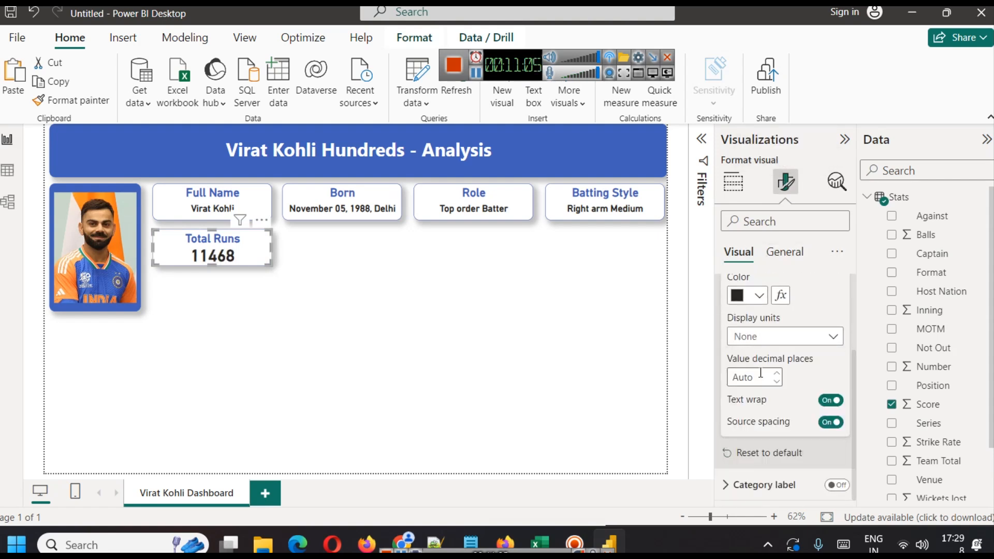
left_click(384, 335)
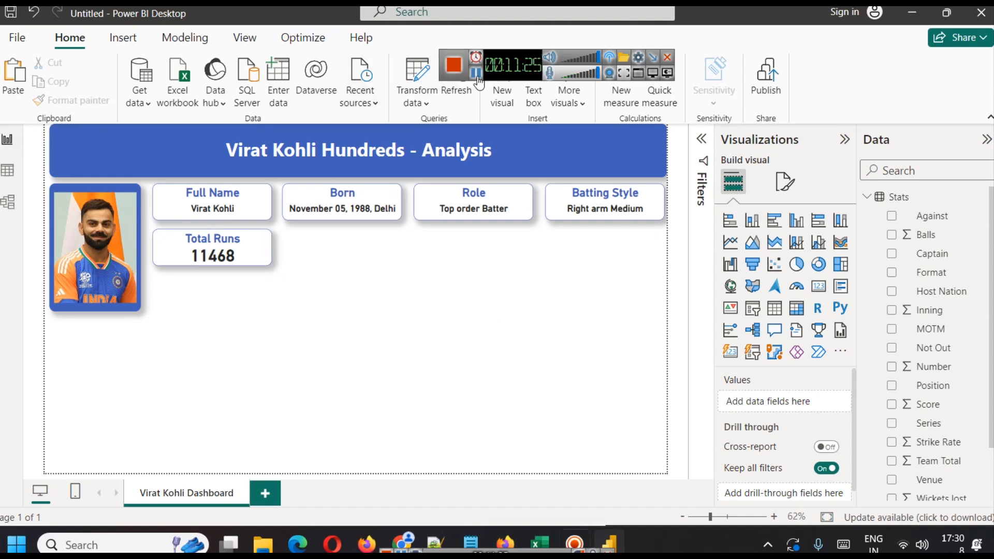
Duplicate the Total Runs card into the slot beside it.
left_click(227, 251)
left_click_drag(229, 255, 356, 254)
left_click(472, 312)
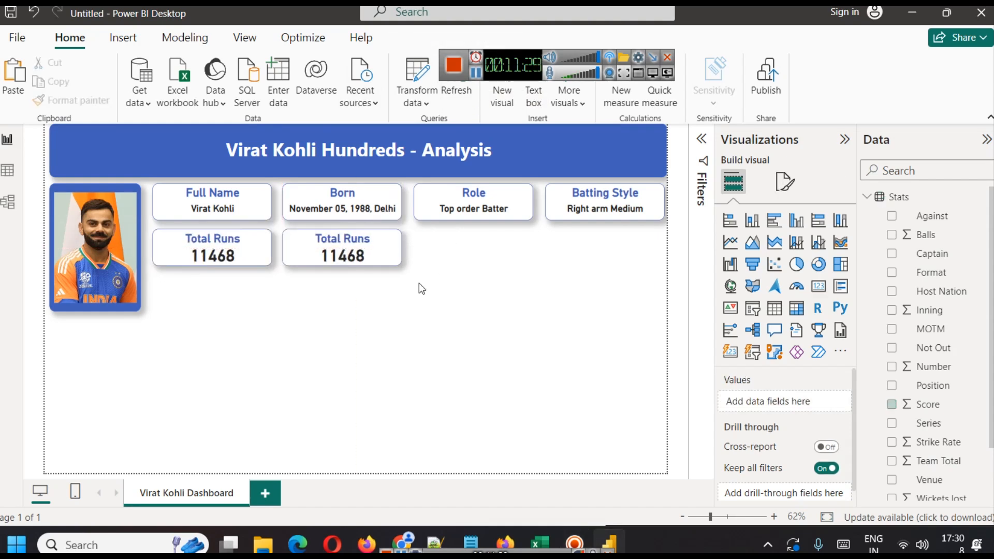
Replace the copied card's Score field with the Inning field from the Stats table.
left_click(341, 245)
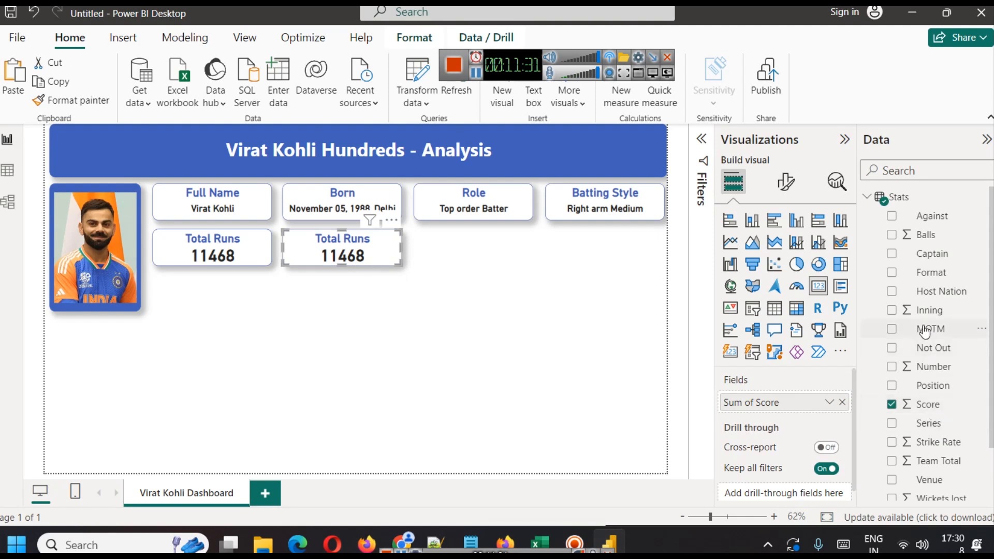
left_click(842, 403)
left_click_drag(928, 318, 785, 402)
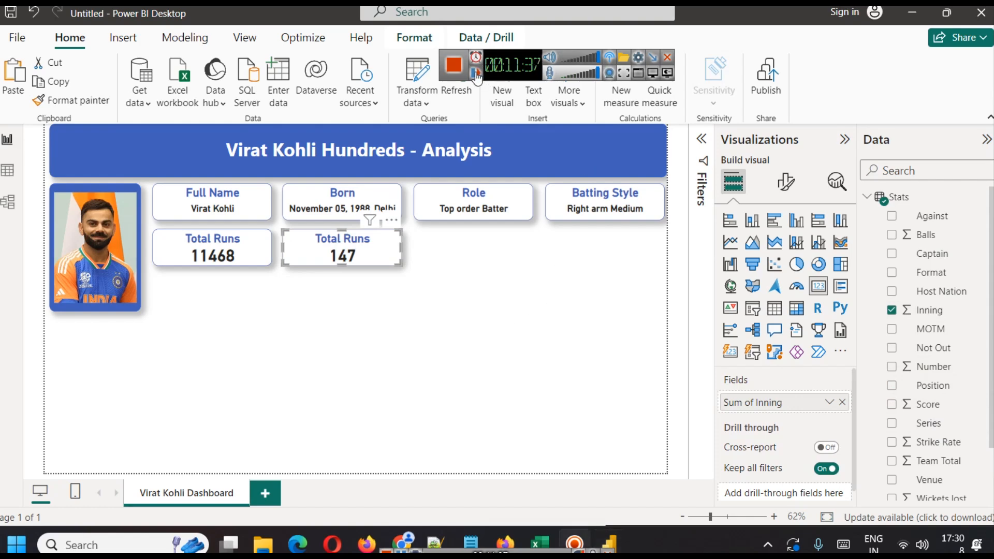
Check the Inning column in the data table, then set the copied card's Inning aggregation to Count.
left_click(8, 171)
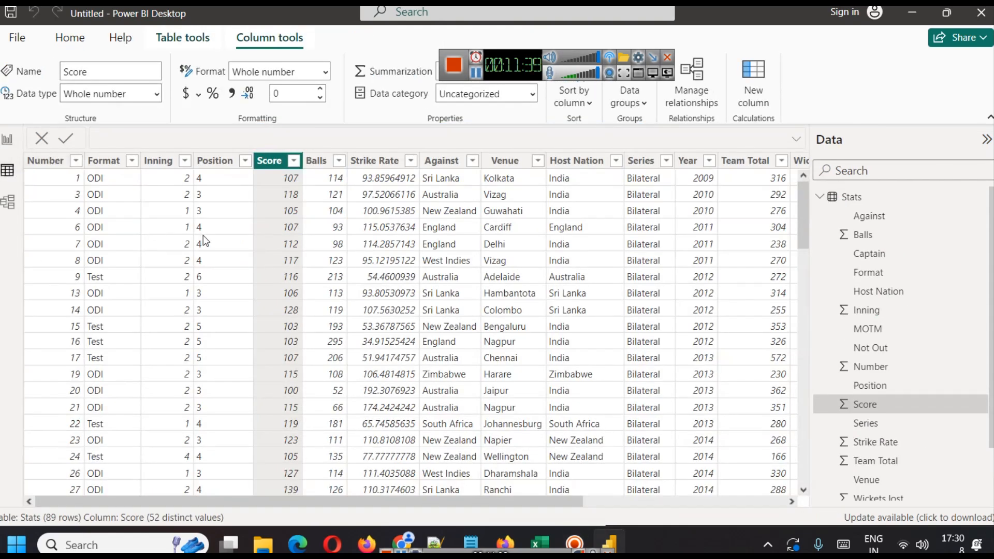
left_click(161, 165)
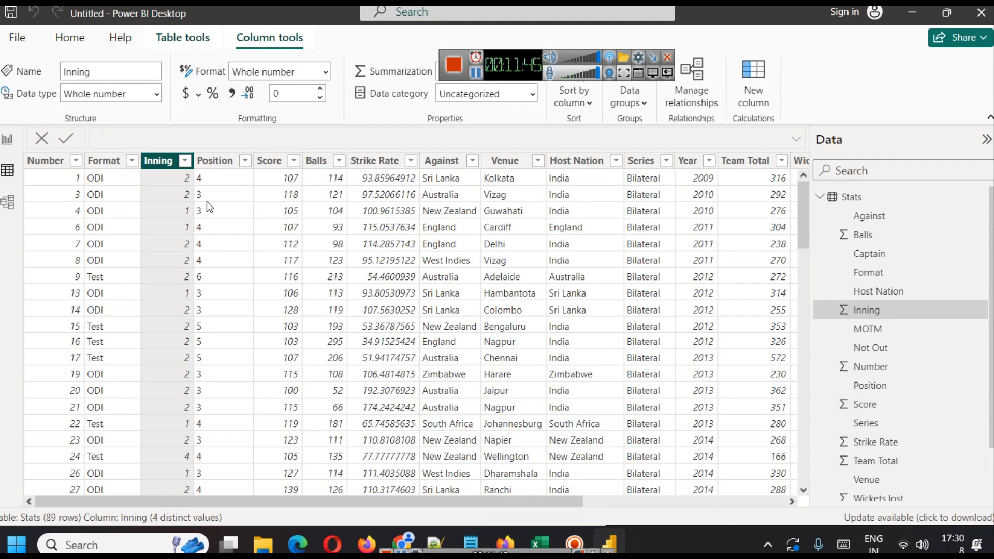
left_click(13, 149)
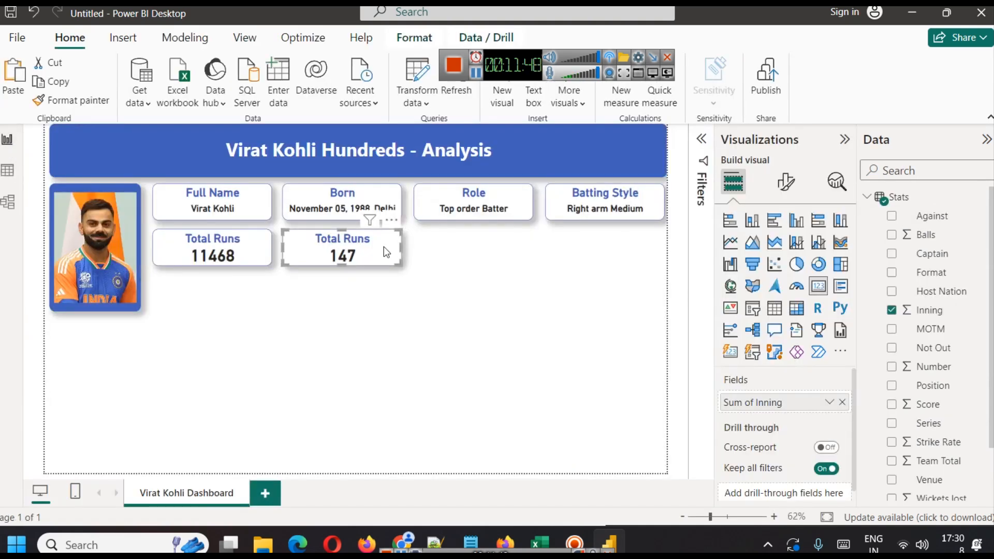
left_click(829, 402)
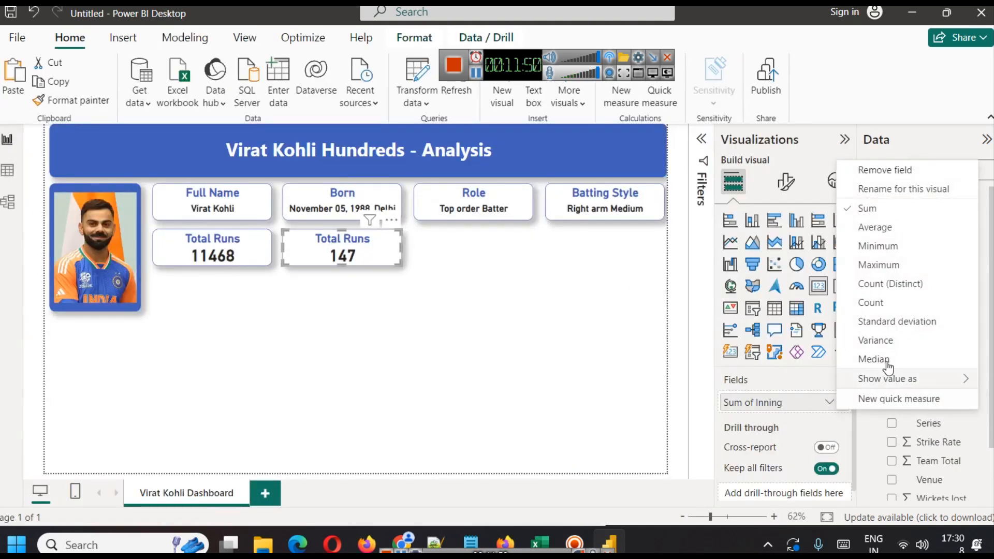
left_click(886, 303)
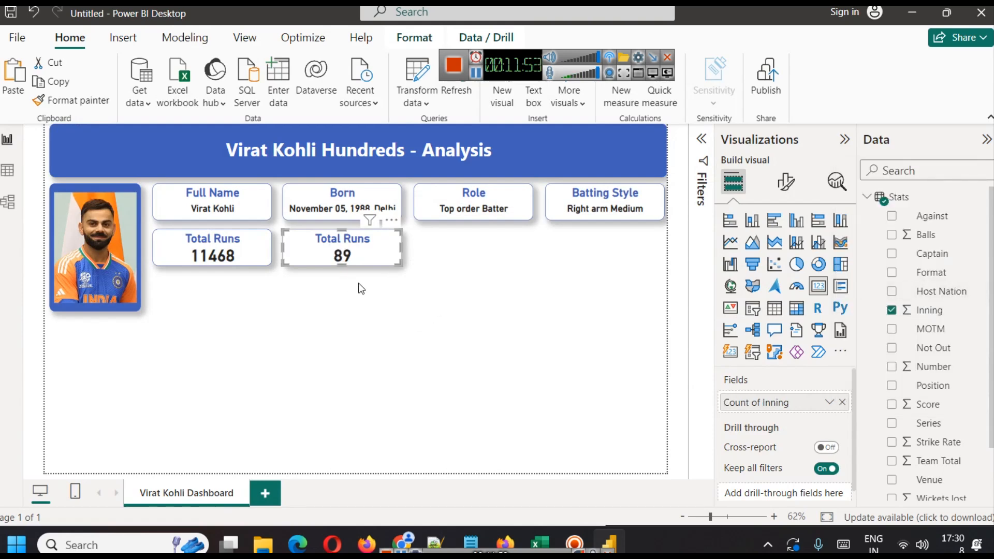
Review the Stats table's Inning column, then rename the copied card's title to Innings.
left_click(8, 170)
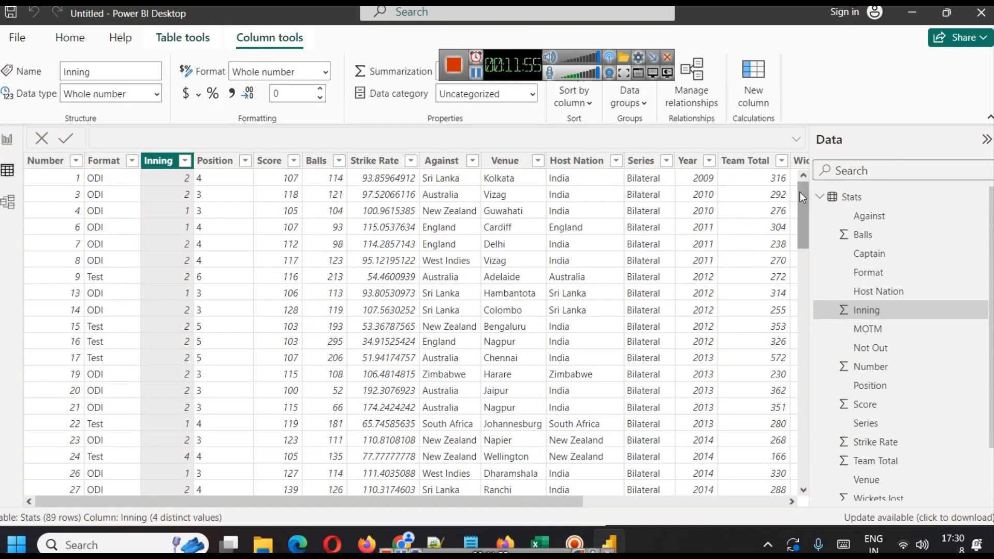
left_click_drag(803, 212, 849, 249)
left_click_drag(847, 203, 733, 148)
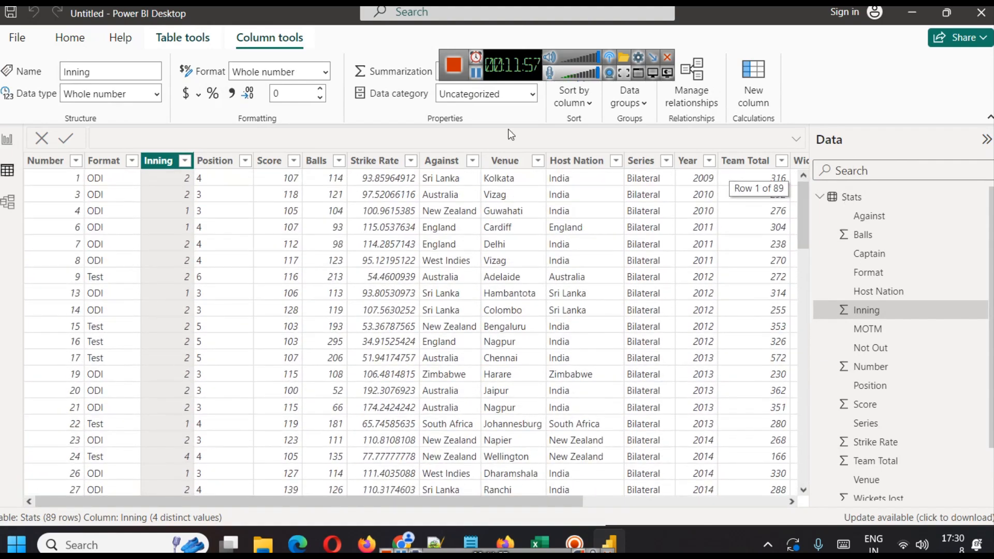
left_click(11, 143)
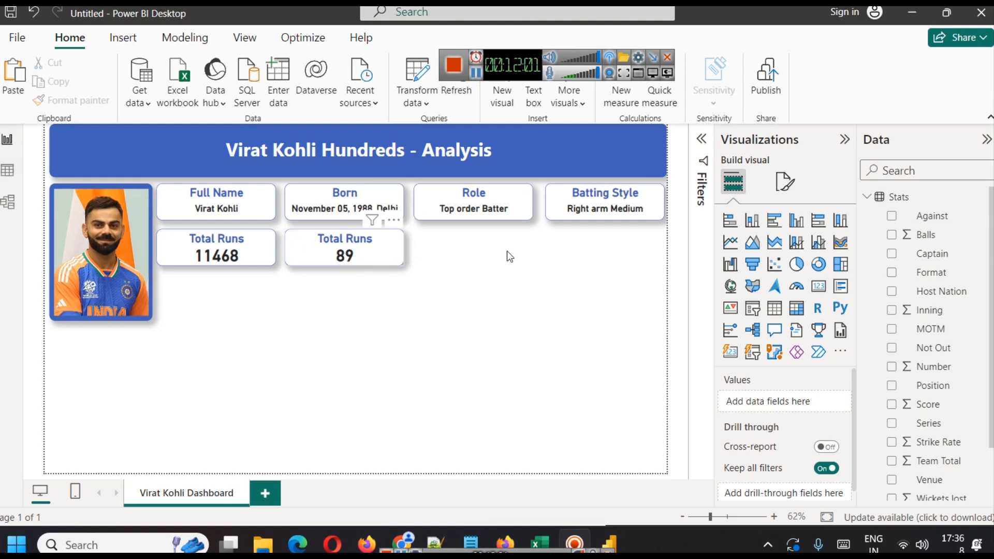
left_click(386, 249)
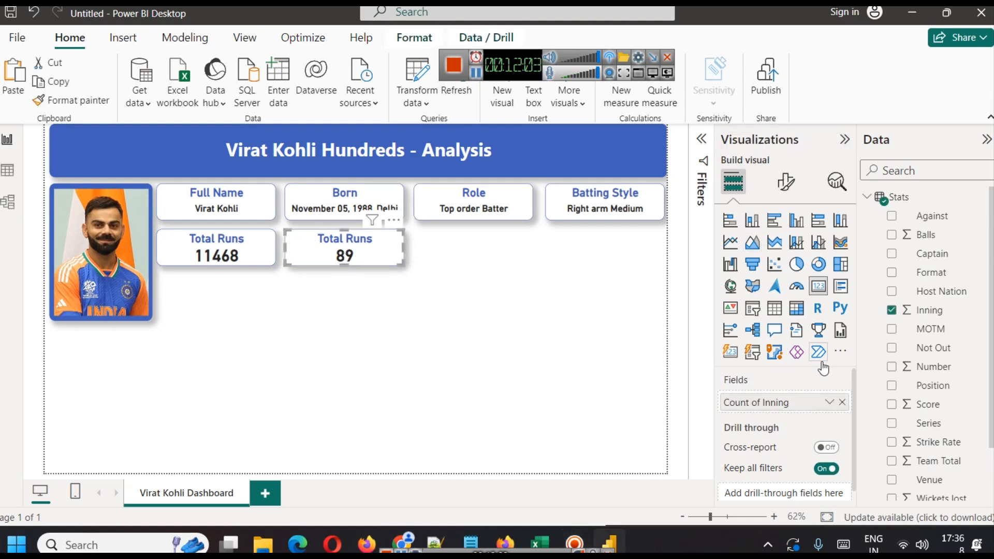
left_click(786, 182)
left_click(784, 252)
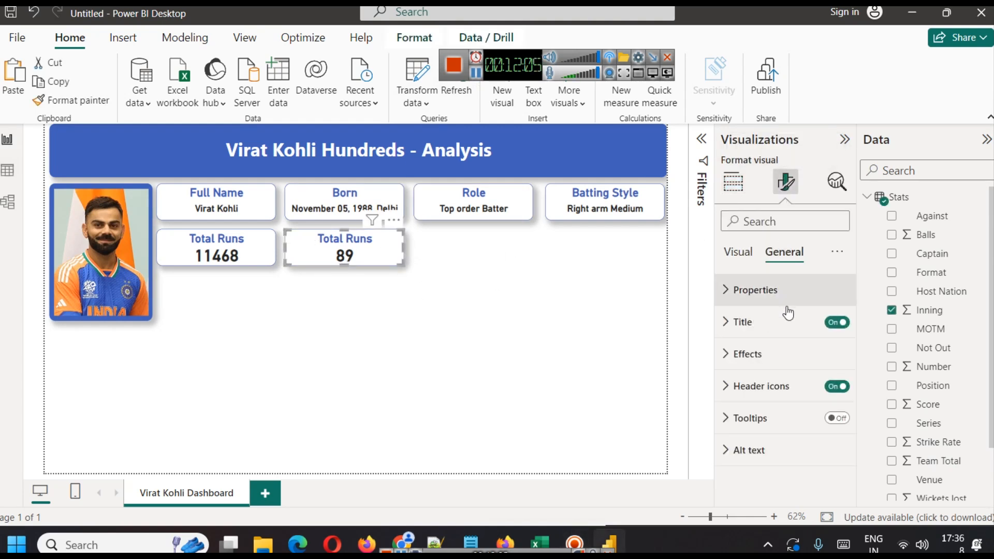
left_click(783, 323)
triple_click(781, 399)
type("Innings")
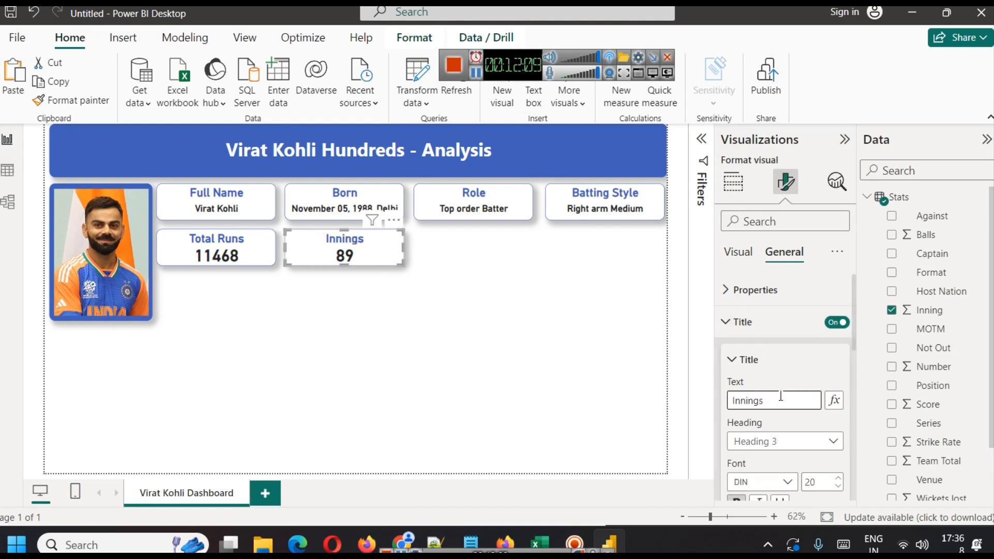
left_click(333, 346)
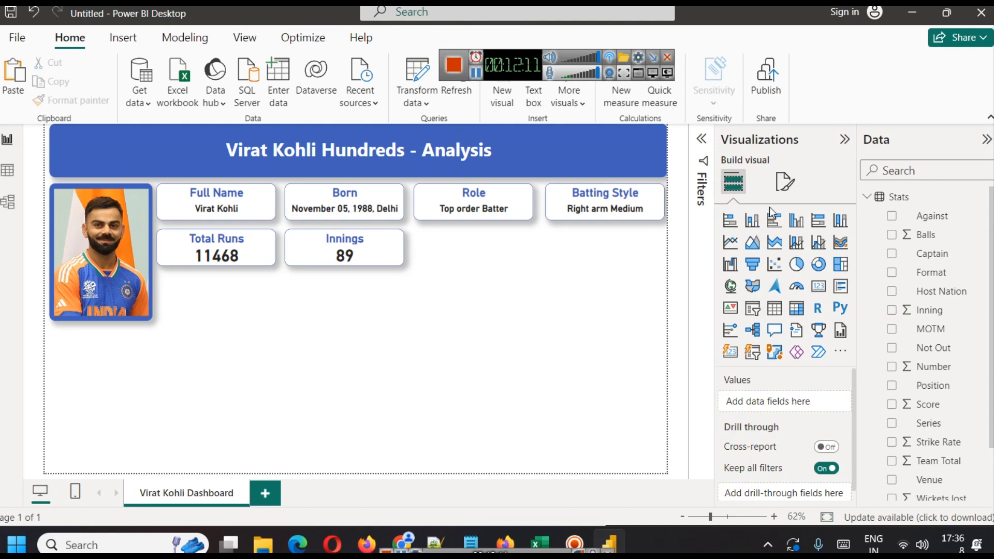
Review the Innings card's callout value and title text settings.
left_click(381, 241)
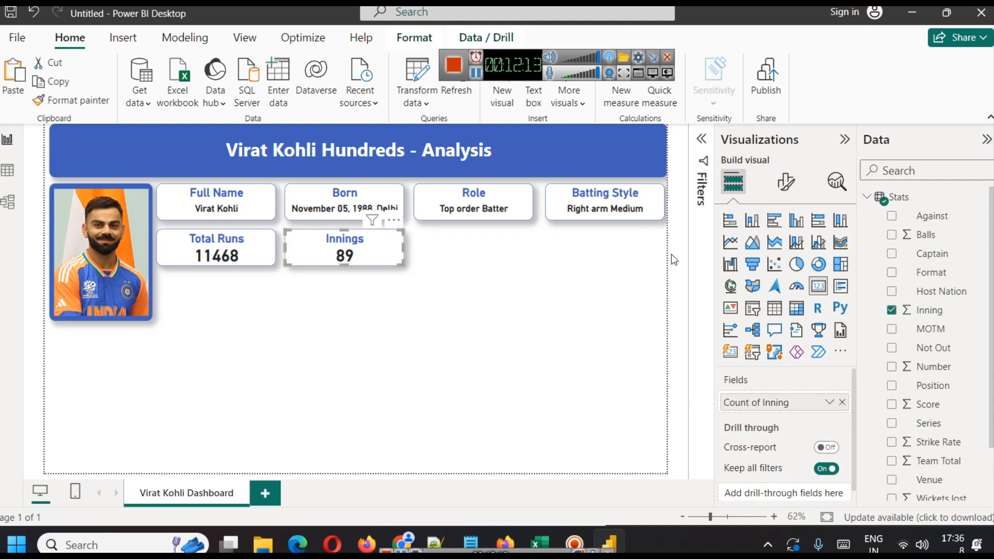
left_click(787, 189)
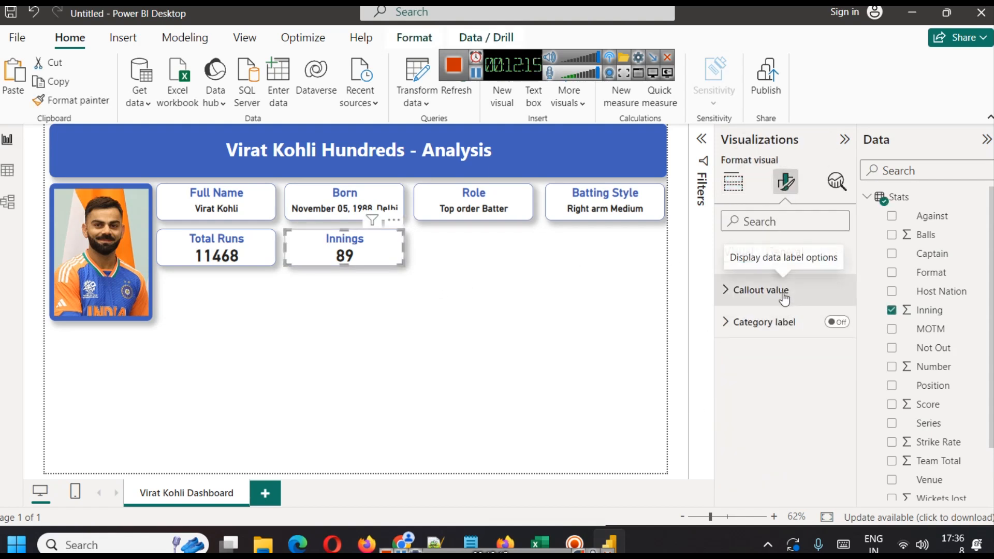
left_click(784, 296)
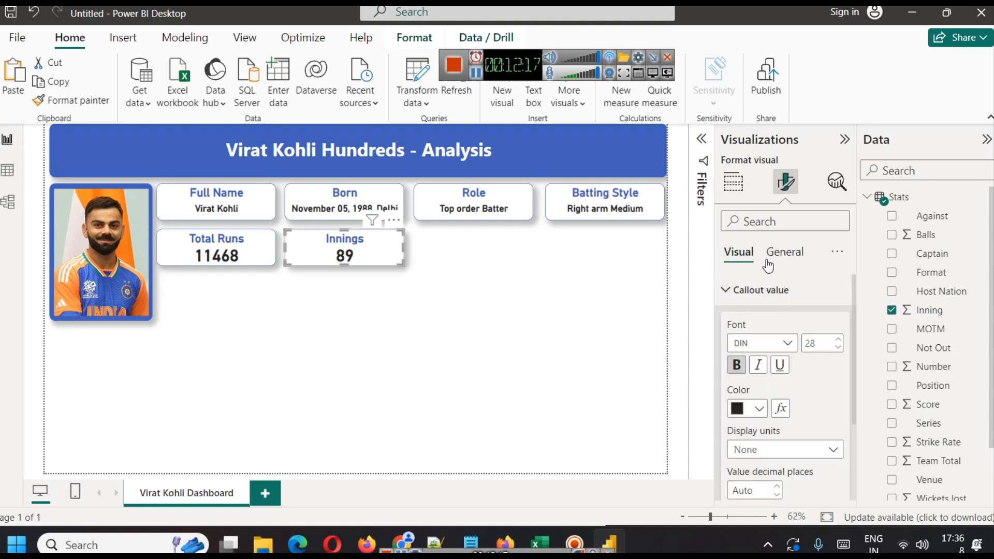
left_click(779, 253)
left_click(757, 356)
left_click(757, 356)
left_click(751, 321)
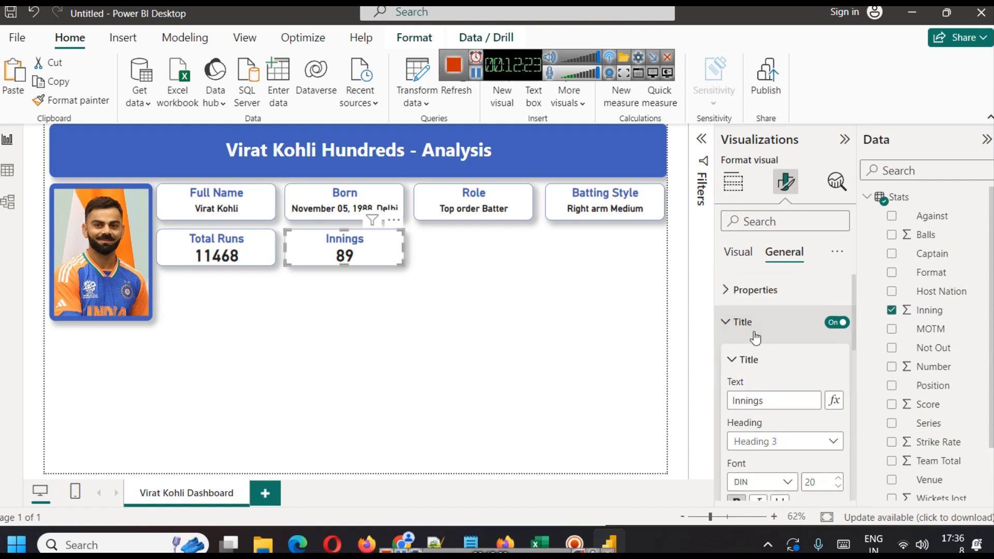
left_click(767, 402)
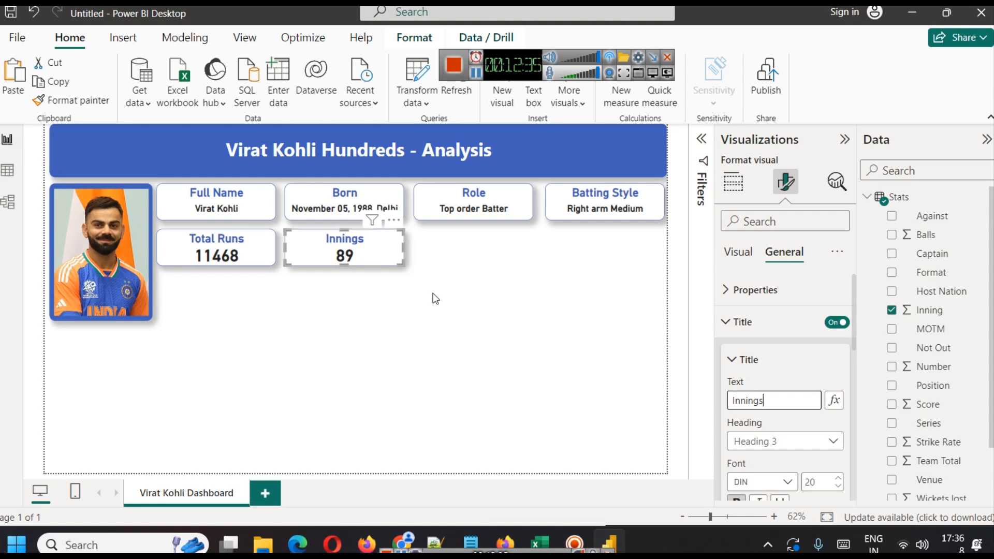
left_click(534, 78)
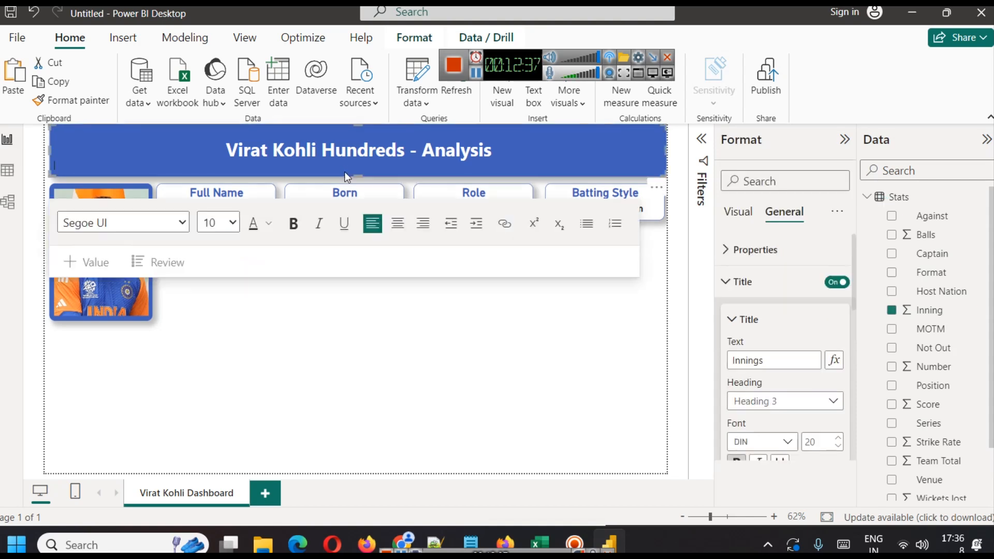
left_click_drag(358, 176, 358, 170)
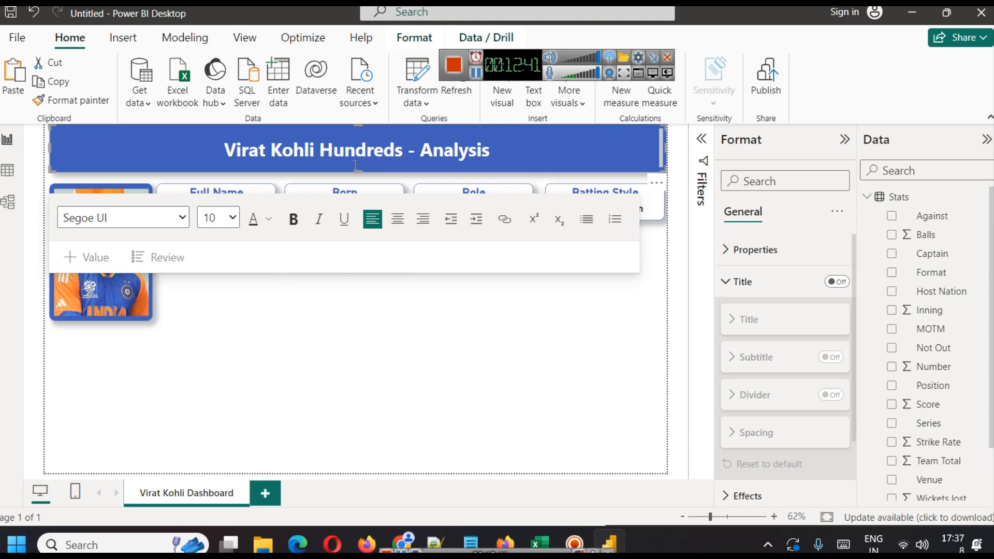
left_click_drag(358, 173, 359, 178)
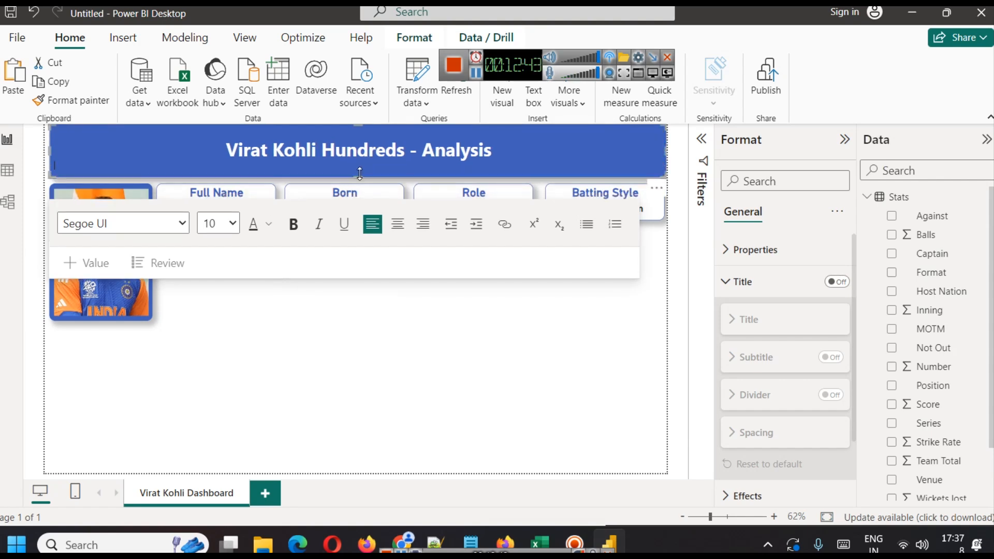
left_click(402, 400)
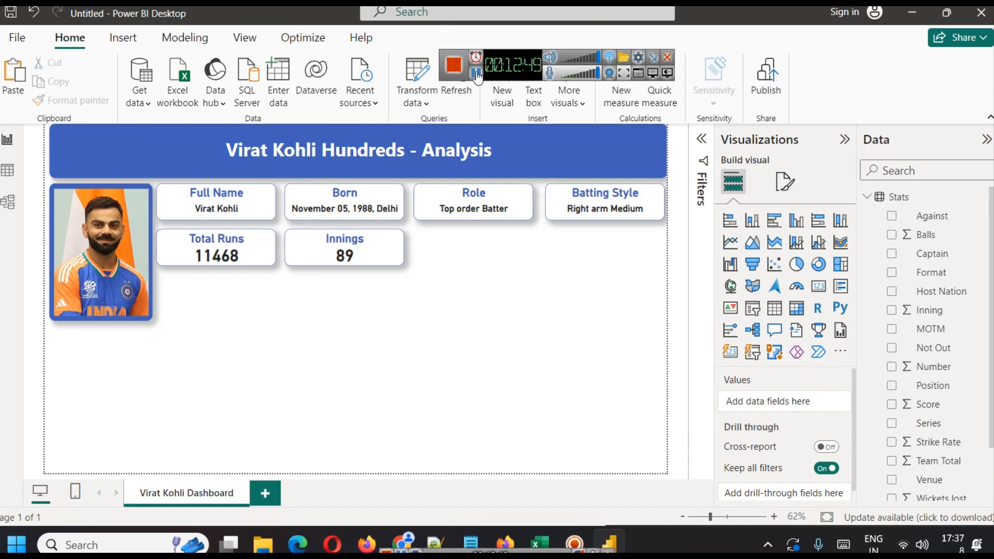
Switch to the browser and read the Kaggle Virat Kohli Hundreds dataset description and column details.
key("alt+Tab")
scroll(383, 206, "down", 3)
scroll(382, 203, "up", 1)
scroll(357, 257, "down", 1)
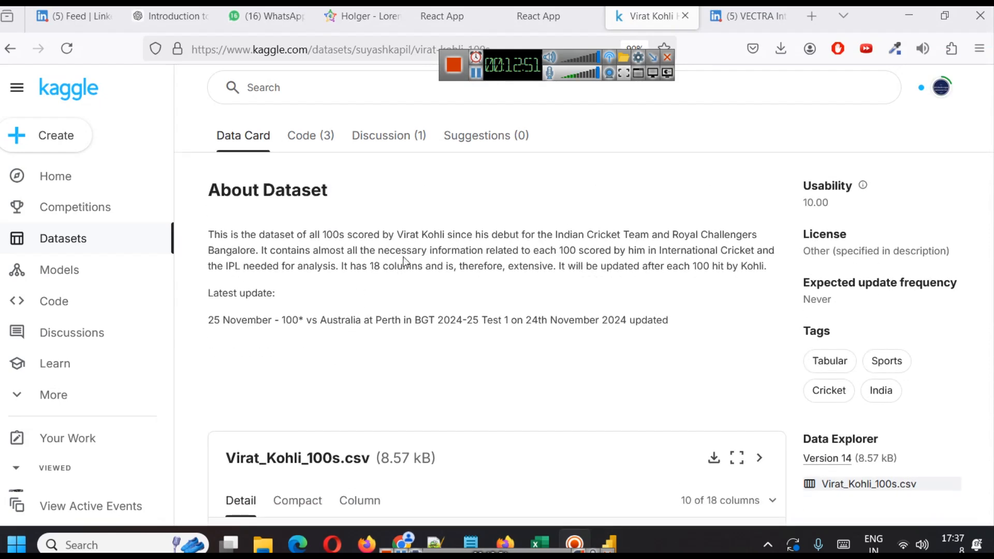
scroll(430, 262, "up", 3)
scroll(439, 261, "down", 4)
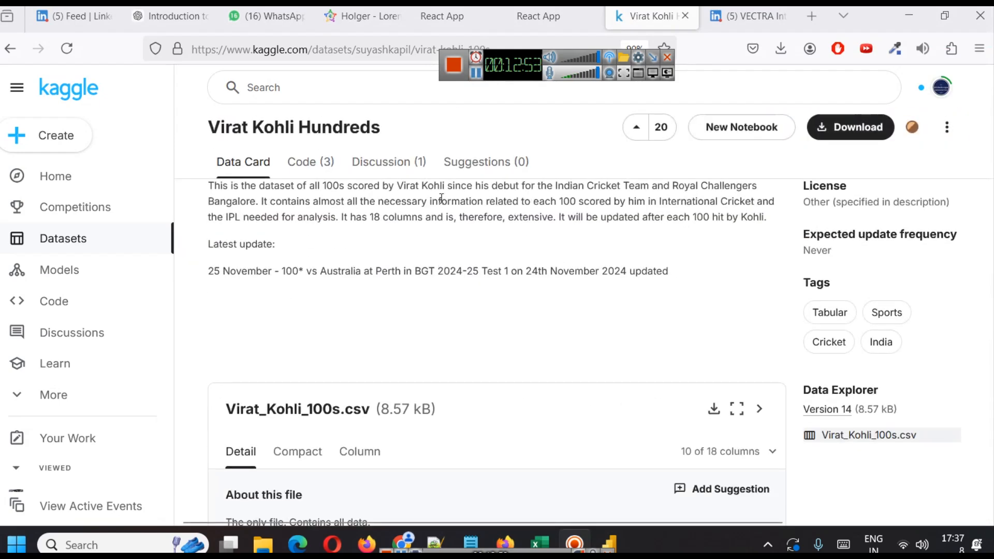
scroll(570, 259, "down", 3)
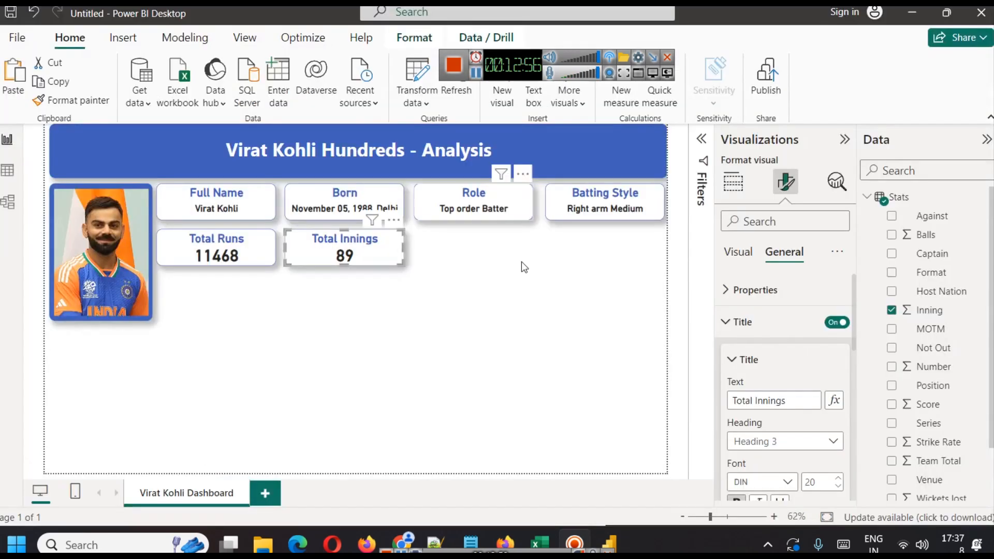
left_click(521, 262)
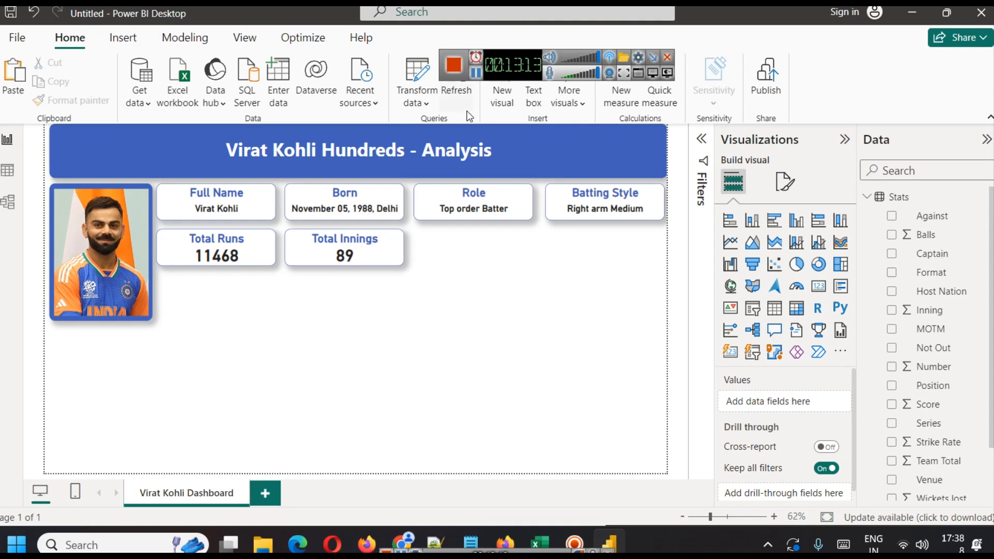
Duplicate the Total Innings card into the next slot to its right.
left_click(476, 73)
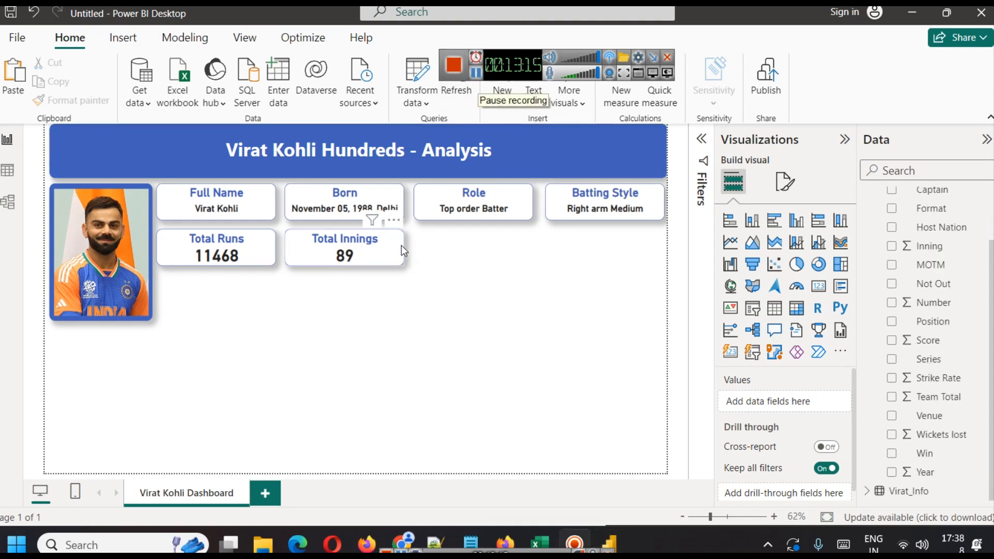
left_click_drag(401, 257, 489, 250)
left_click(530, 306)
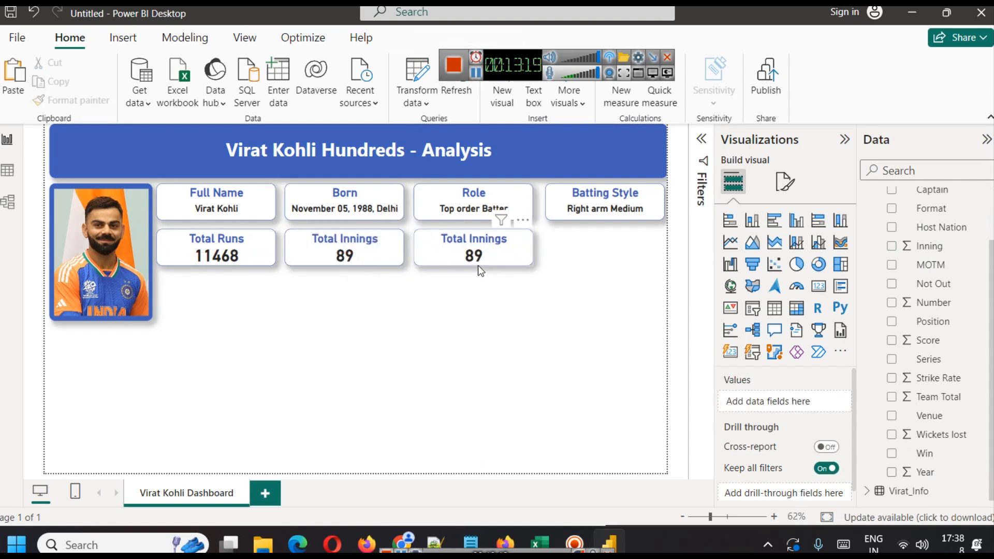
Replace the new card's field with Strike Rate and set its aggregation to Average.
left_click(500, 247)
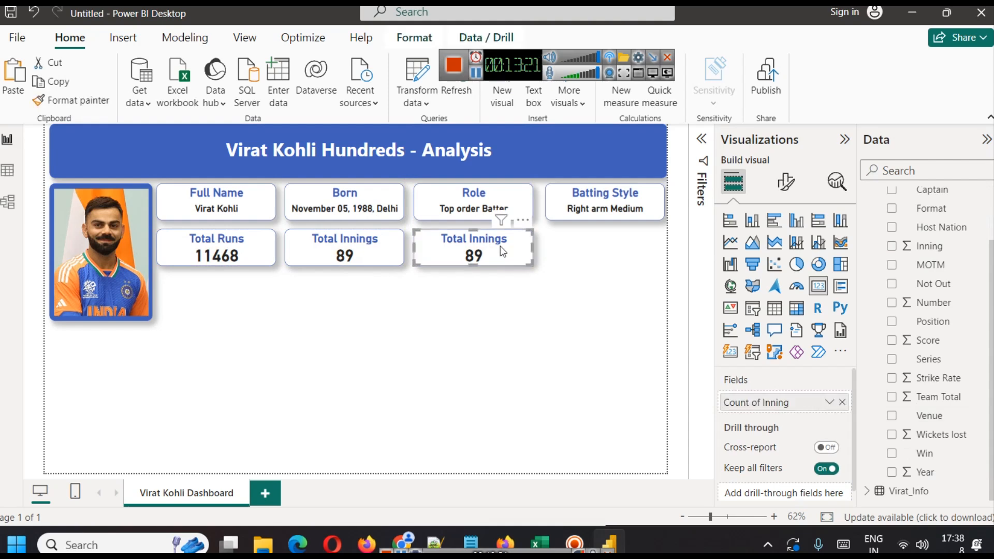
left_click(841, 405)
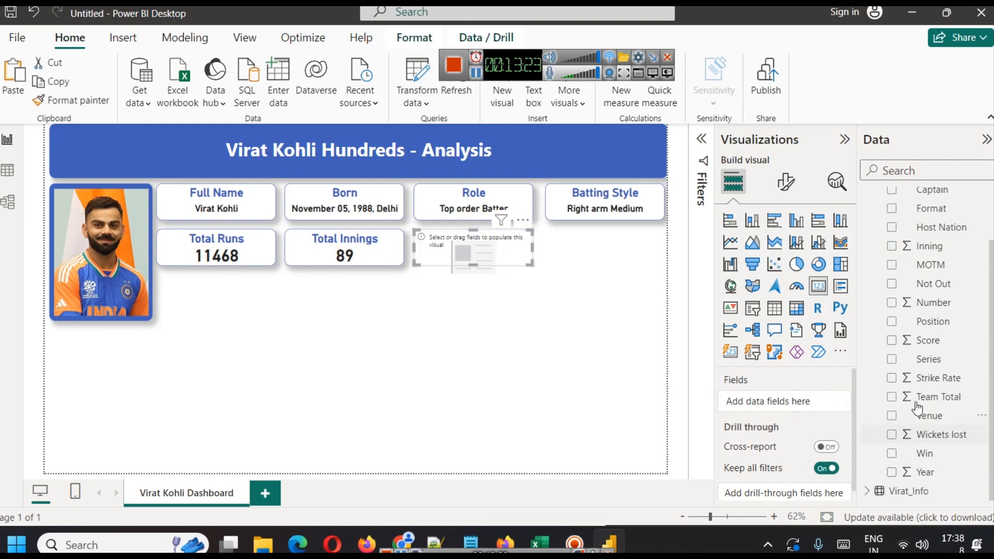
left_click_drag(938, 379, 793, 402)
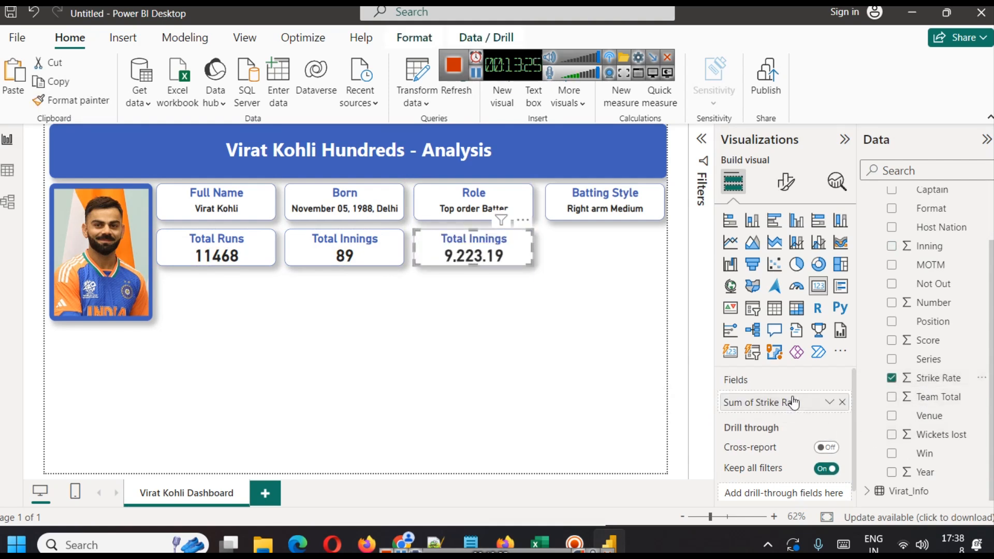
left_click(829, 402)
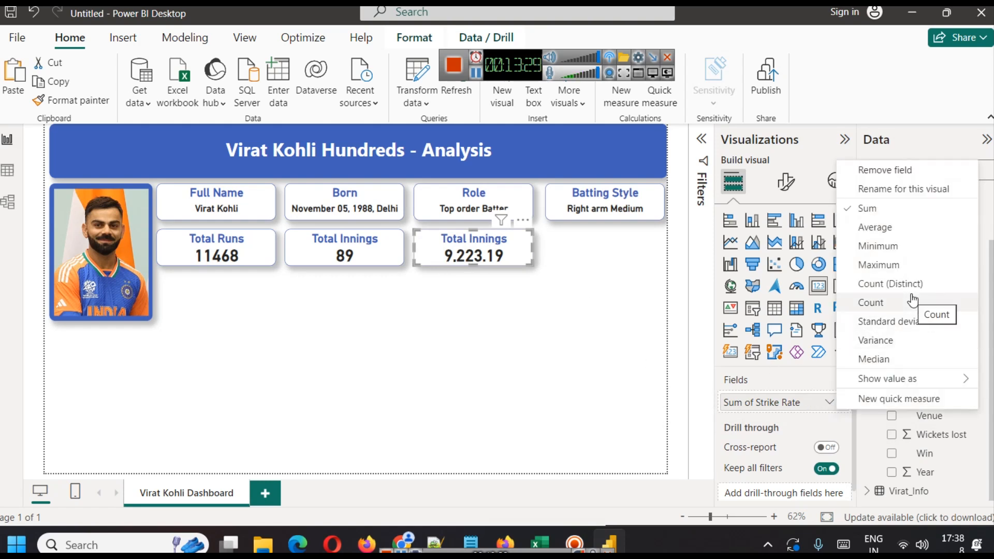
left_click(890, 228)
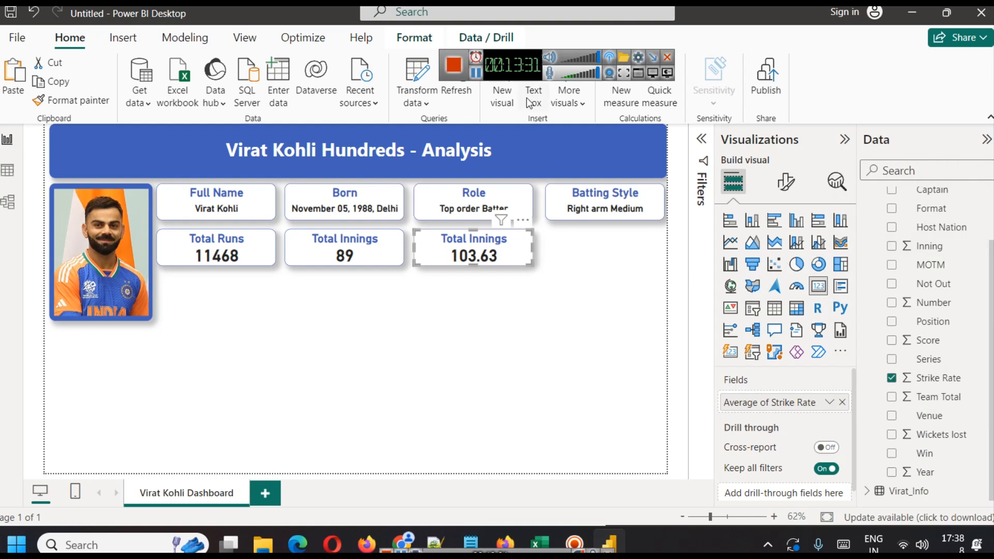
Retitle the duplicated strike rate card as Avg. Strike Rate.
left_click(786, 181)
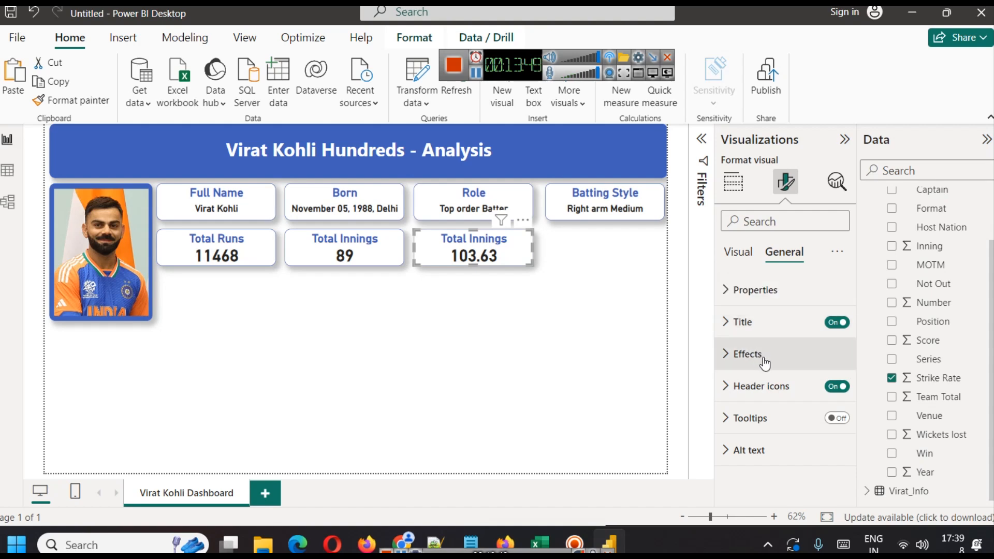
left_click(747, 298)
left_click(748, 299)
left_click(744, 323)
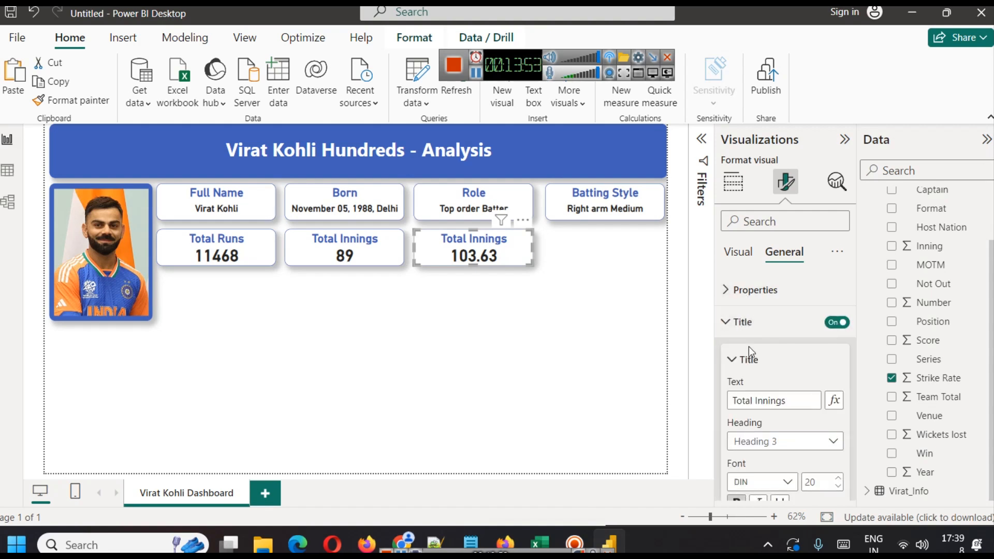
triple_click(773, 409)
type("Avg. Strike Rate")
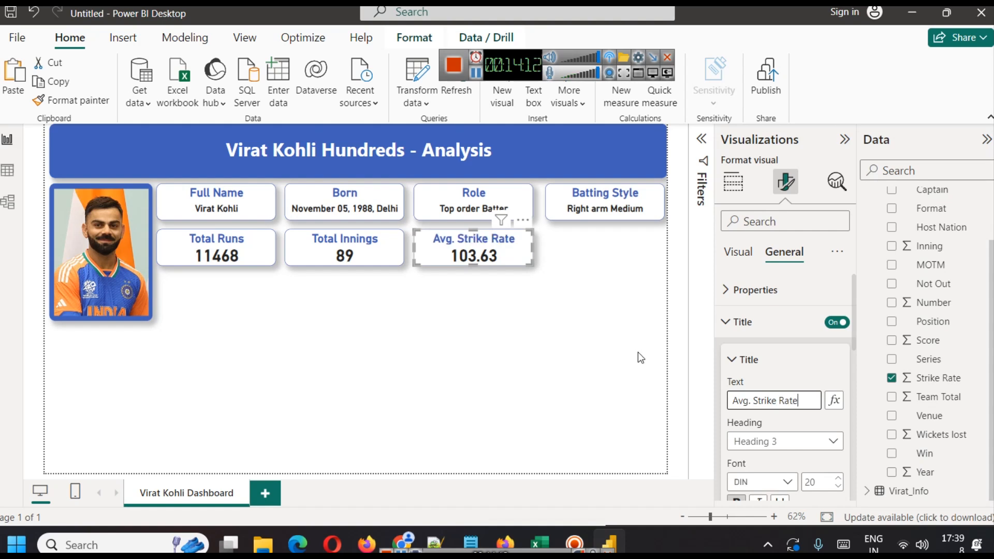
left_click(638, 352)
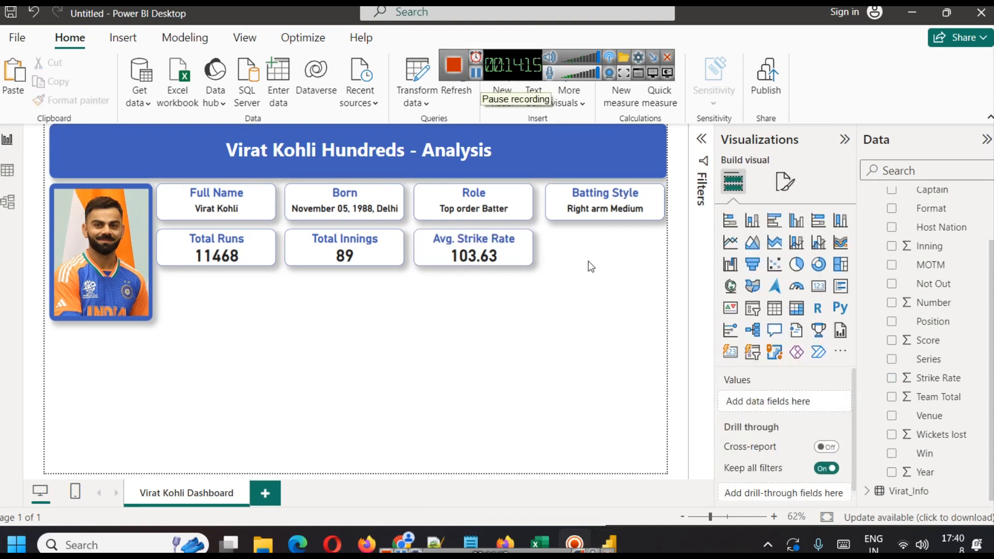
Duplicate the Avg. Strike Rate card into the next slot to its right.
left_click(519, 242)
key("ctrl+c")
key("ctrl+v")
key("Right")
key("Right")
key("Right")
key("Right")
key("Right")
key("Right")
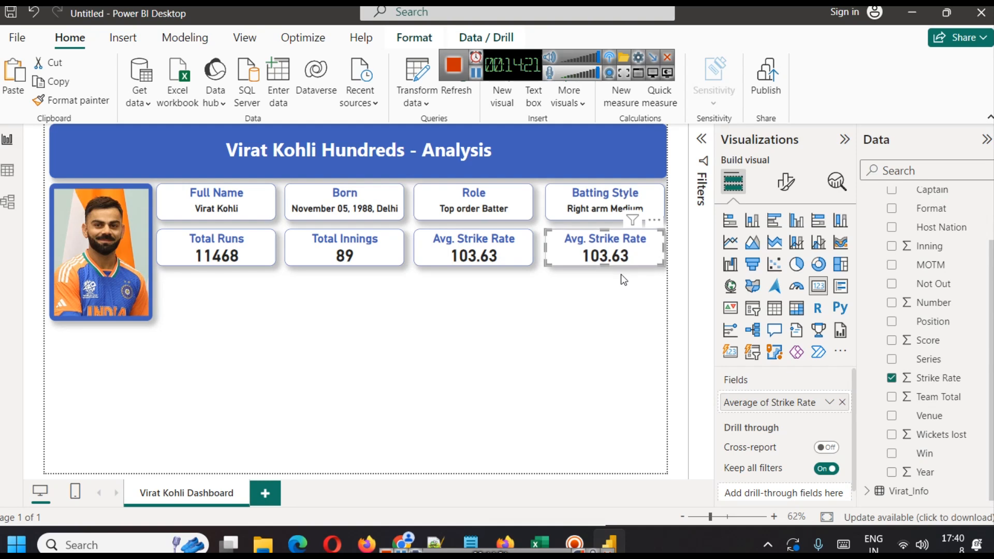
left_click(619, 277)
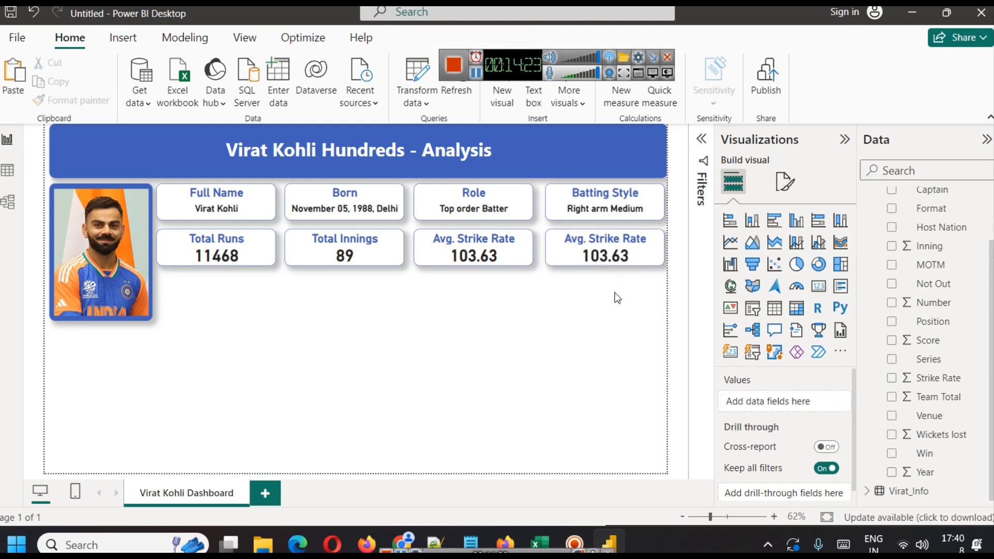
Replace the new card's field with Team Total and set its aggregation to Average.
left_click(614, 247)
left_click(837, 402)
scroll(919, 360, "up", 1)
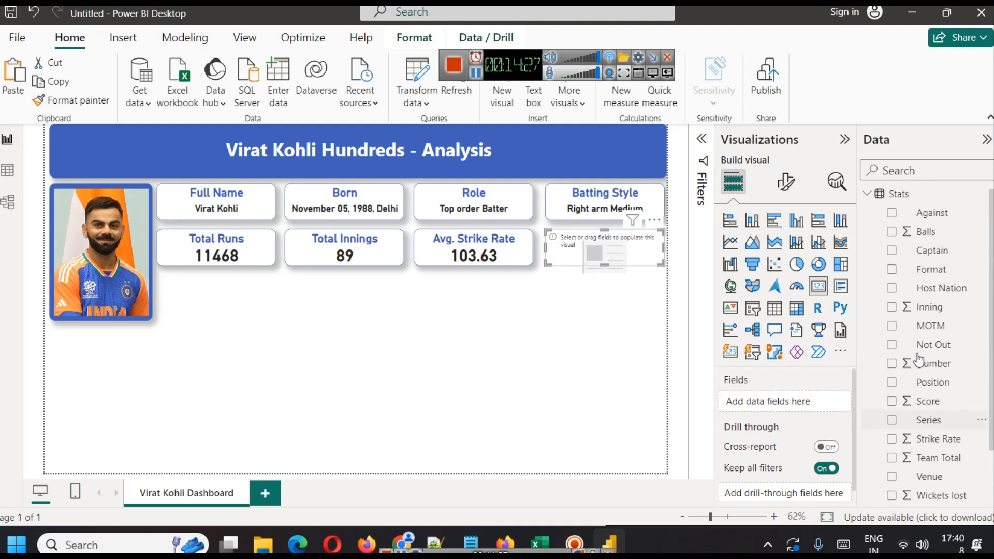
scroll(952, 400, "down", 1)
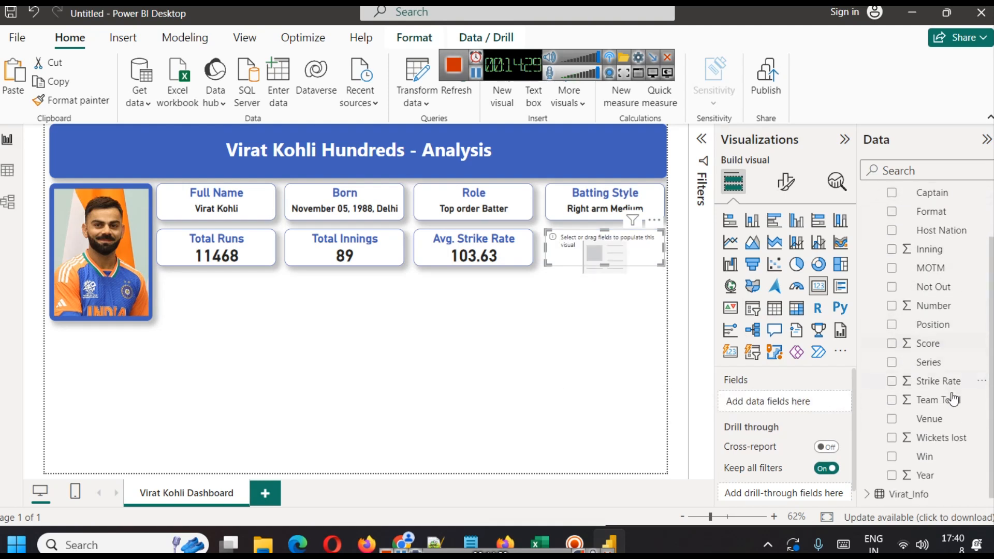
left_click_drag(937, 398, 827, 406)
left_click(829, 404)
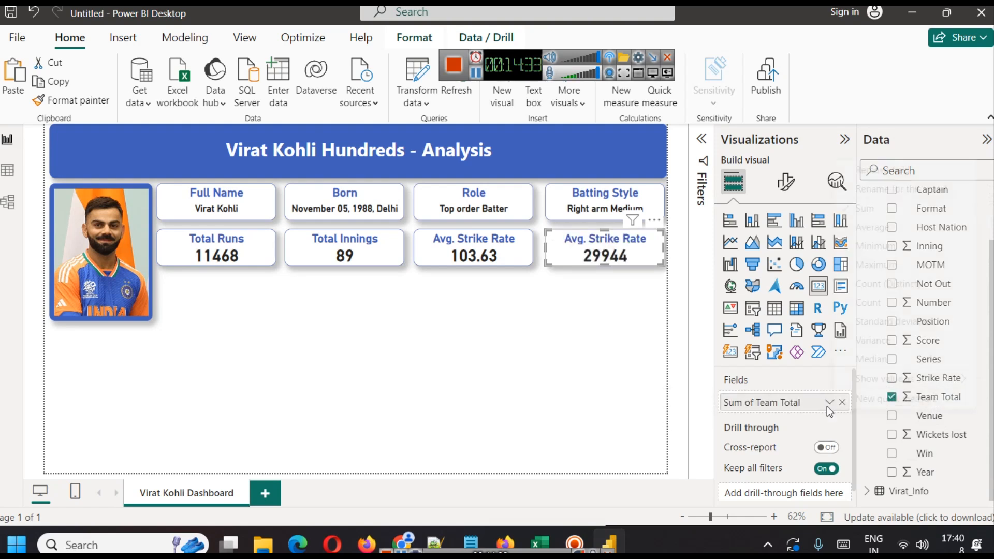
left_click(893, 230)
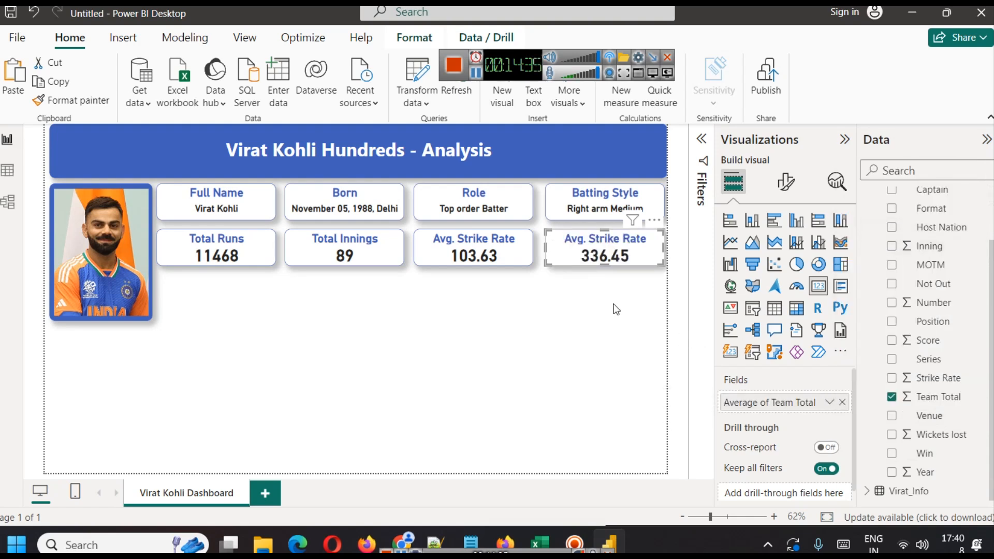
left_click(574, 304)
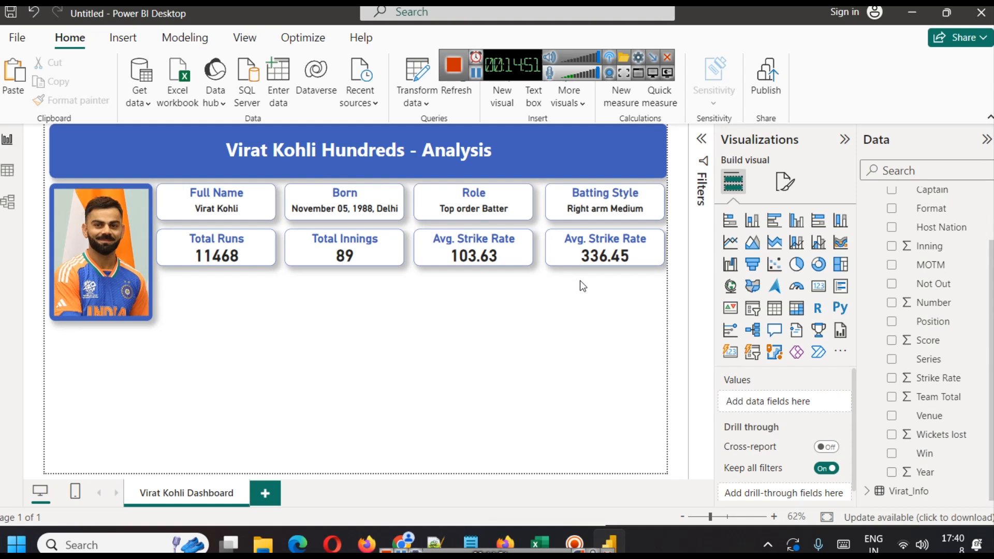
Retitle the new card as Avg. Team Total.
left_click(585, 246)
left_click(786, 181)
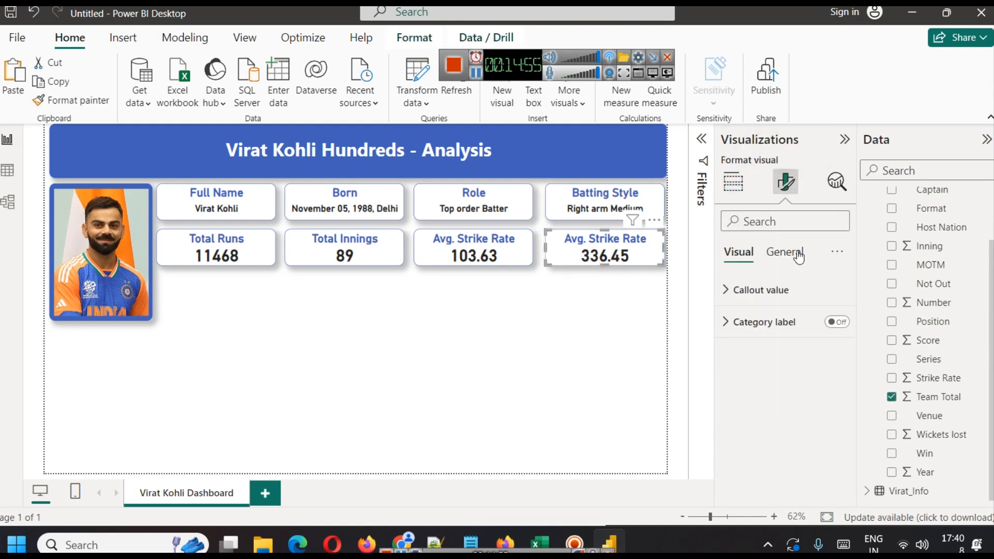
left_click(798, 254)
left_click(766, 321)
double_click(768, 400)
type("Team")
key("shift+Right")
key("shift+Right")
key("shift+Right")
key("shift+Right")
type("Ta")
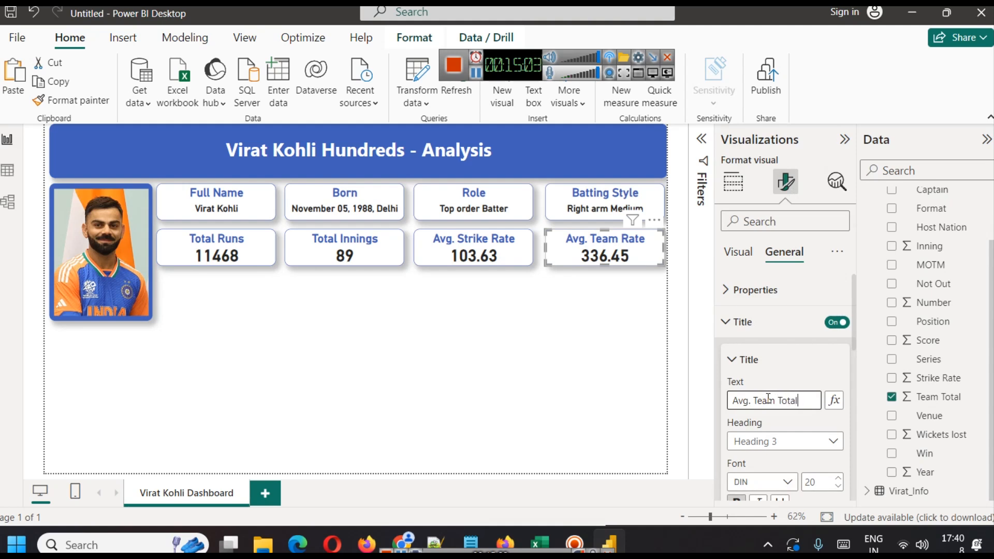
left_click(501, 361)
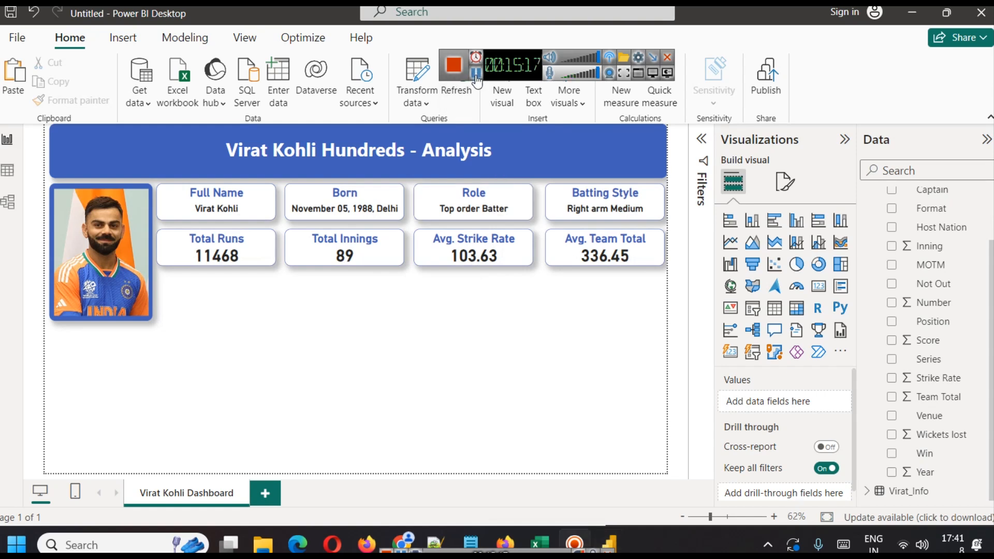
Inspect the Stats table's columns in table view.
scroll(932, 321, "up", 2)
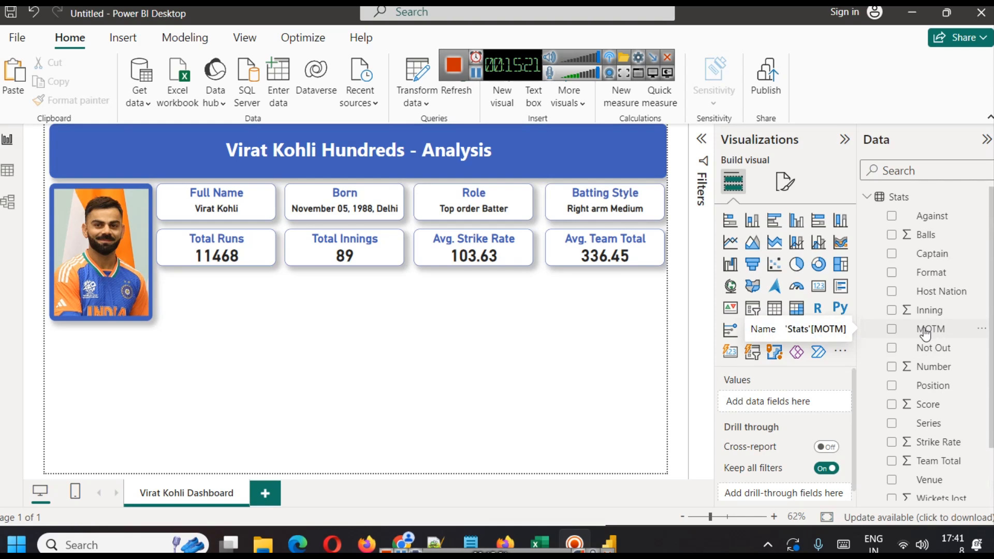
left_click(7, 171)
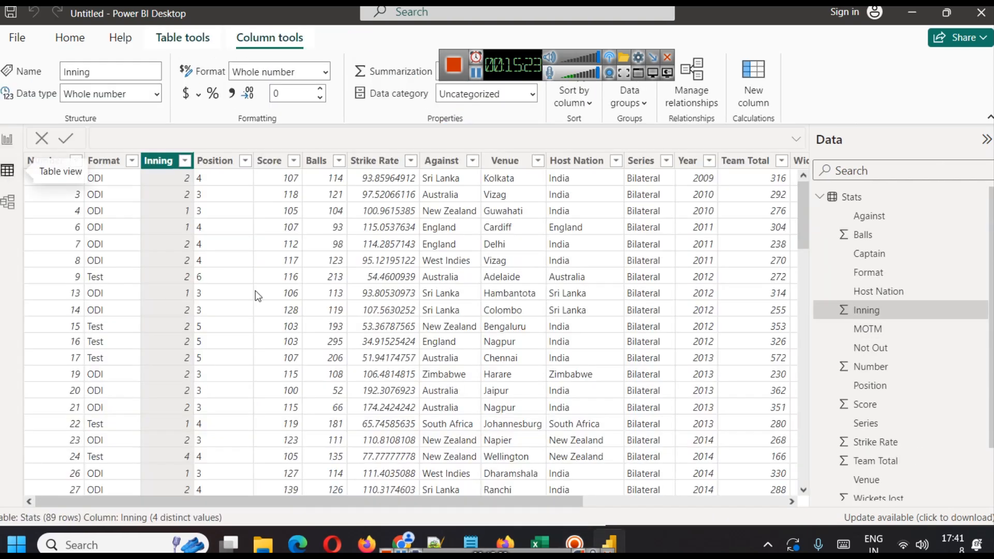
left_click_drag(502, 502, 701, 499)
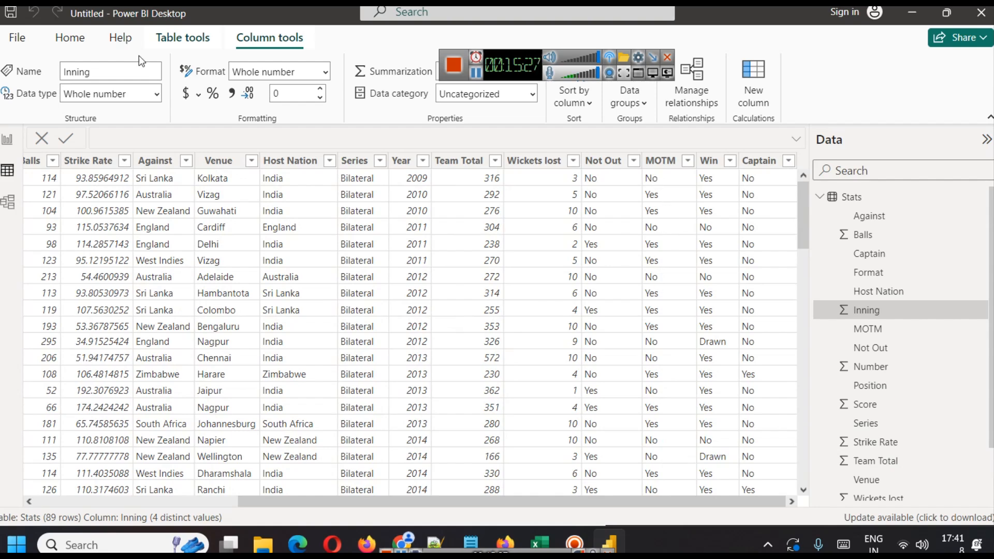
left_click(7, 139)
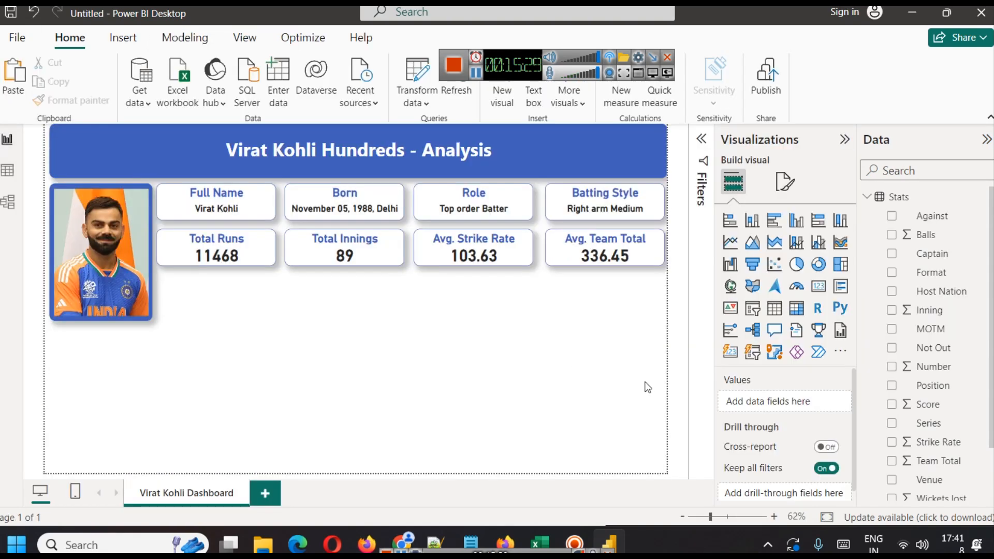
Duplicate the Total Runs card and place the copy directly below it.
left_click(227, 253)
key("ctrl+c")
key("ctrl+v")
left_click_drag(227, 253, 223, 300)
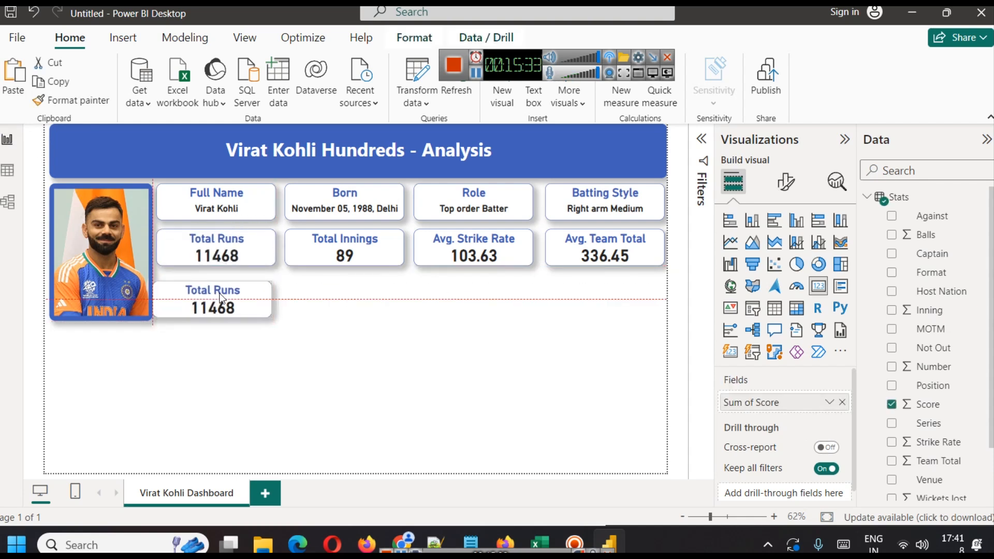
key("Up")
key("Up")
key("Up")
key("Up")
key("Up")
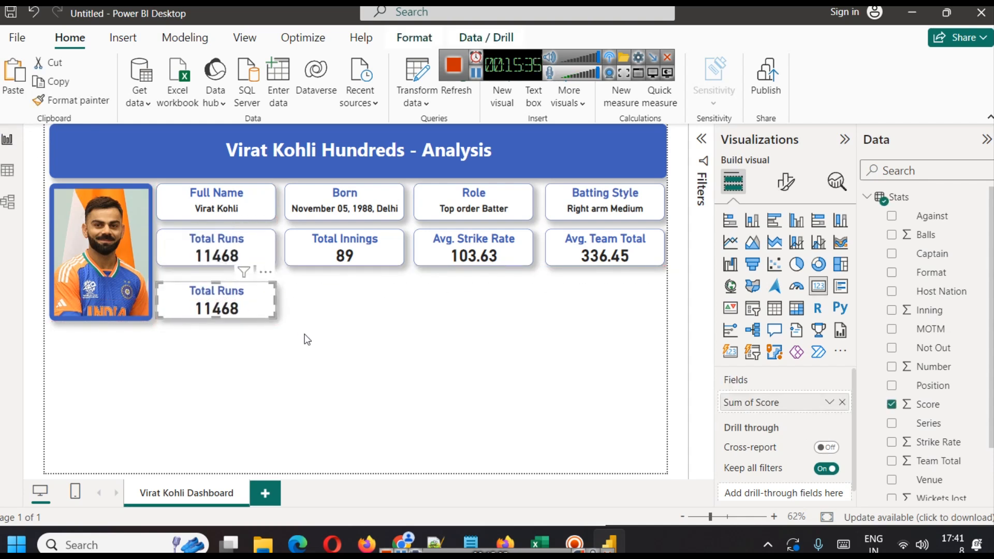
left_click(356, 312)
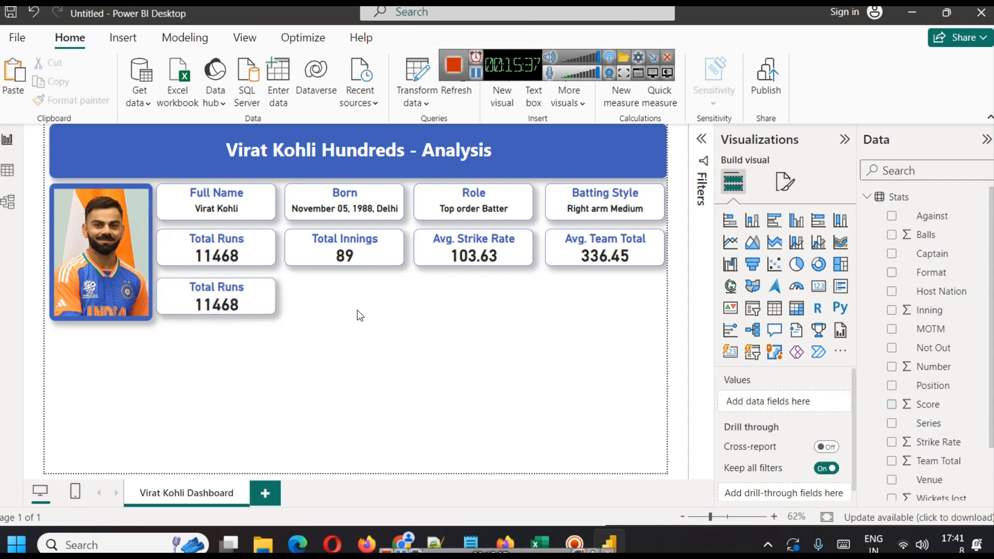
Replace the copied card's field with MOTM and set its aggregation to Count.
left_click(232, 297)
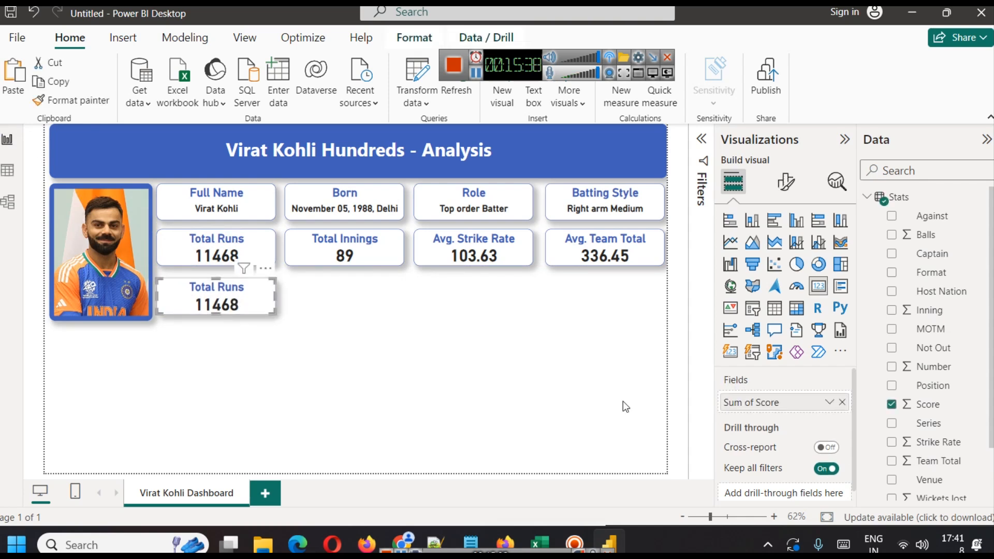
left_click(843, 403)
left_click_drag(931, 329, 813, 401)
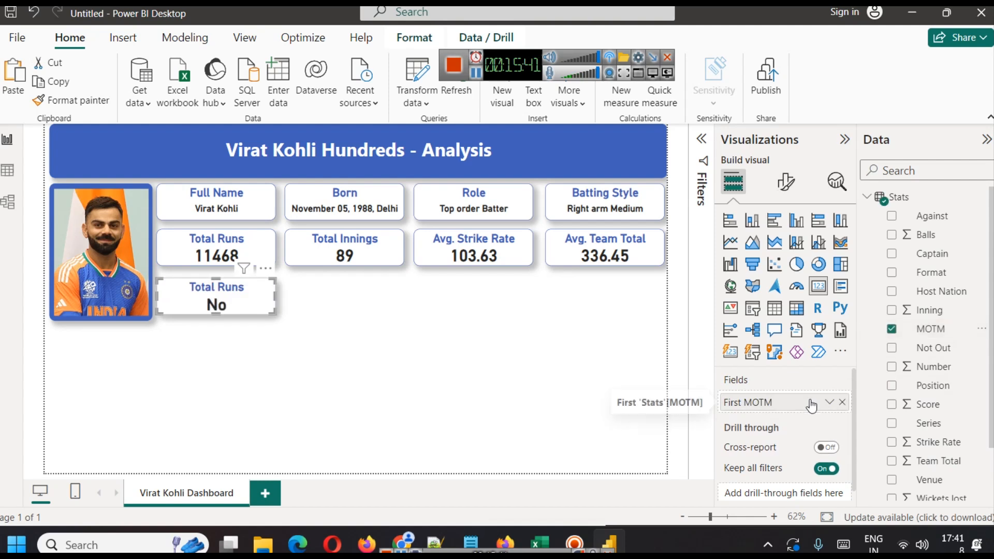
left_click(830, 402)
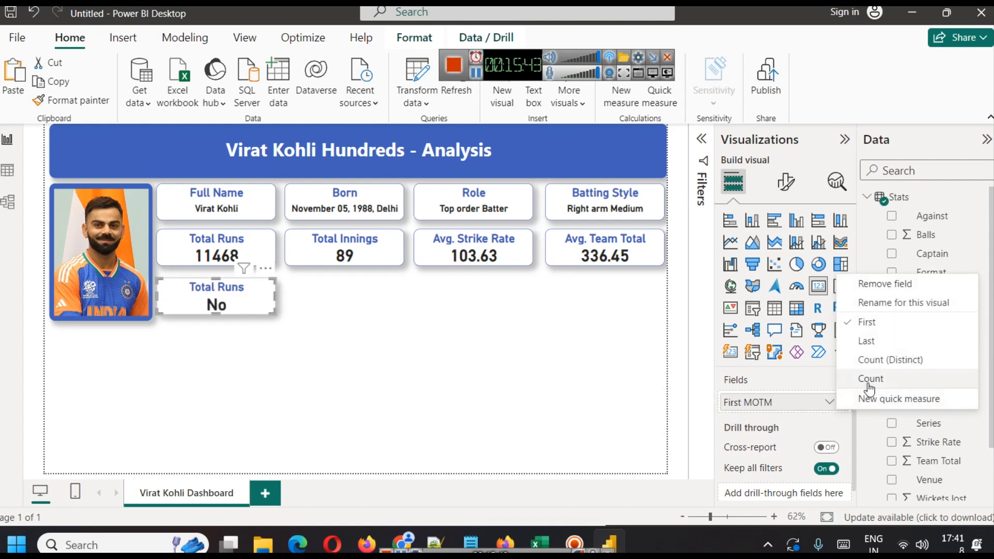
left_click(882, 377)
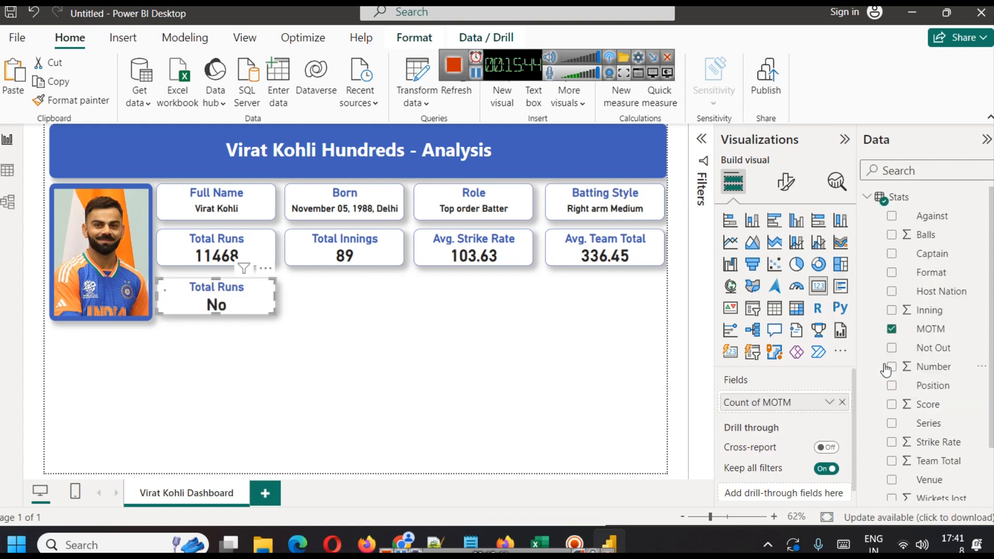
left_click(830, 402)
left_click(876, 362)
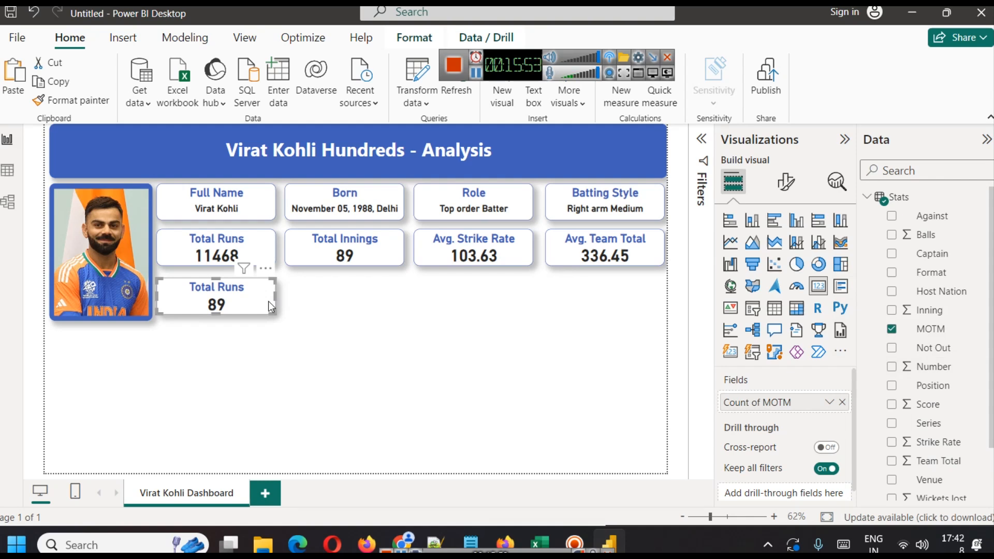
Add a visual-level filter on MOTM to the card, keeping only Yes.
left_click(702, 138)
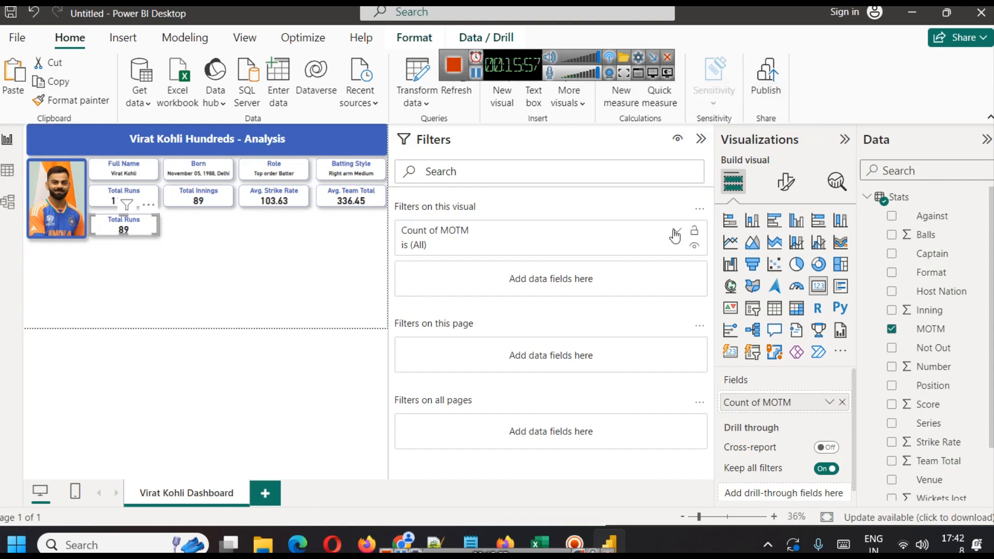
left_click(675, 233)
left_click(675, 234)
left_click_drag(930, 329, 544, 290)
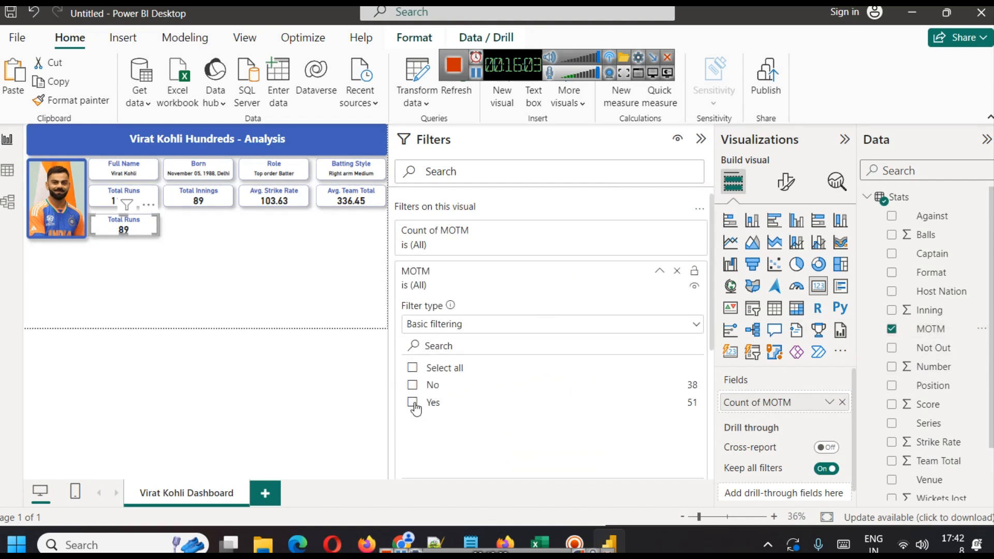
left_click(412, 402)
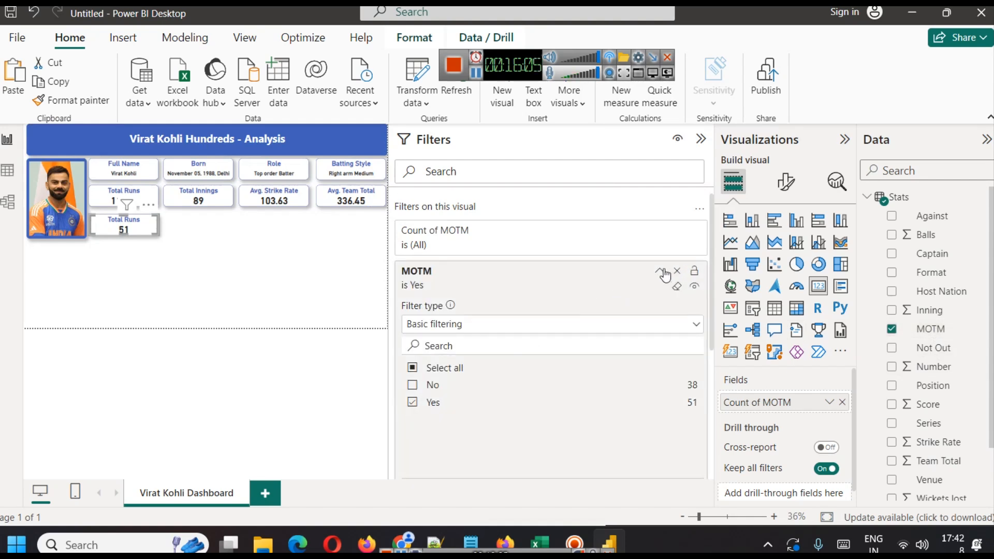
left_click(701, 138)
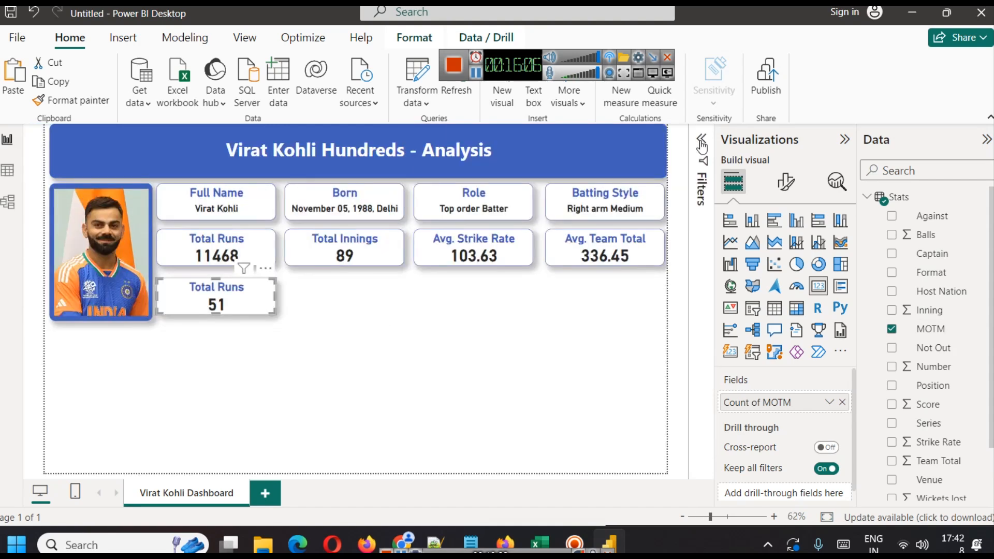
left_click(315, 344)
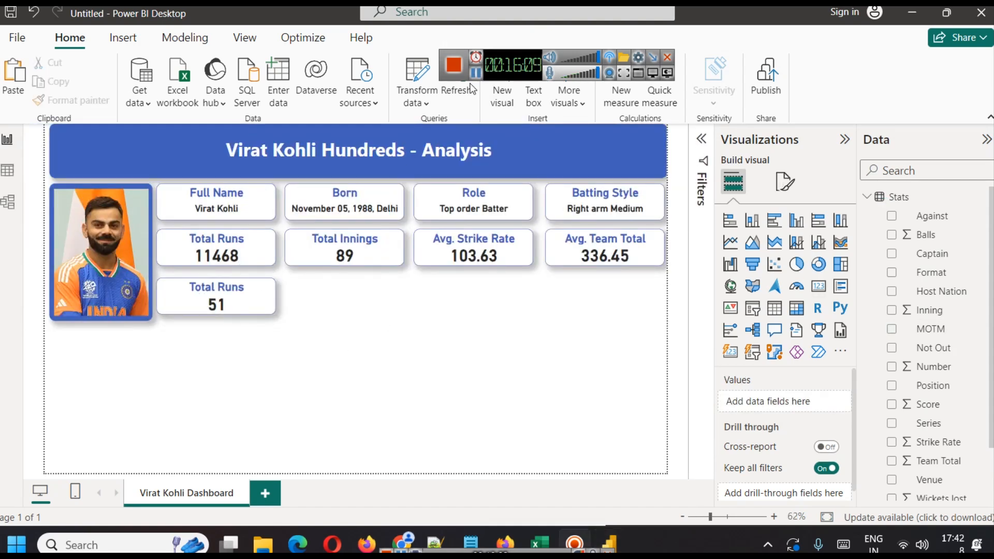
Retitle the copied card as "MOTM Count".
left_click(249, 293)
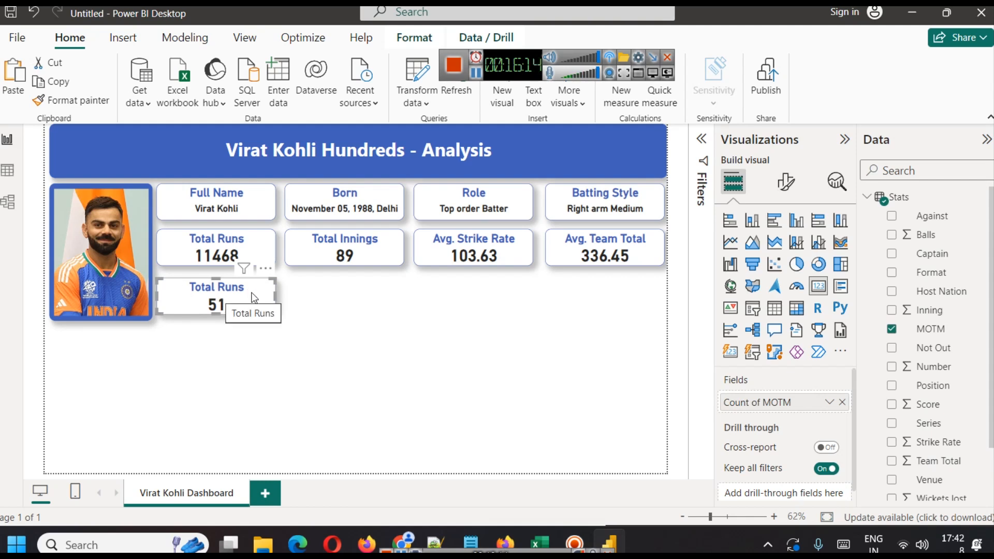
left_click(786, 181)
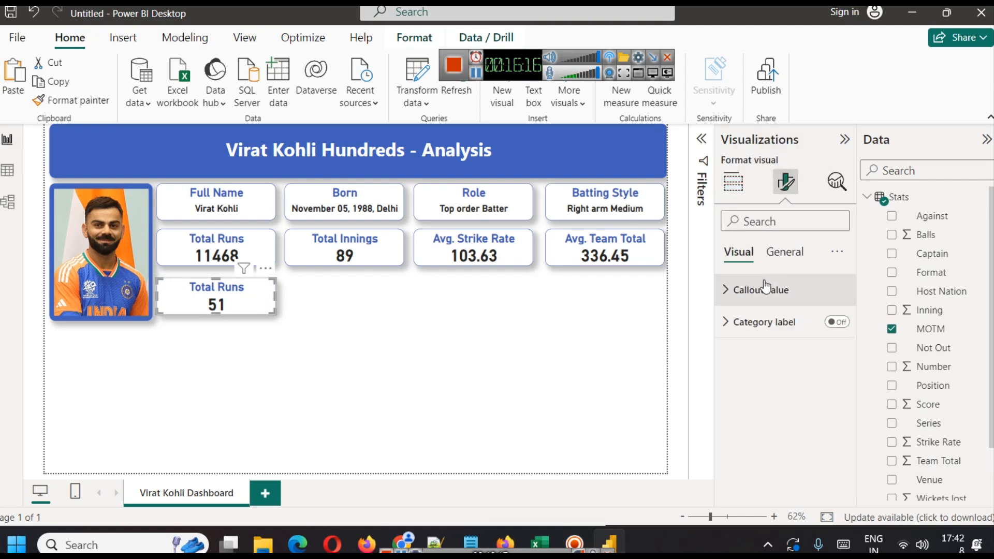
left_click(784, 252)
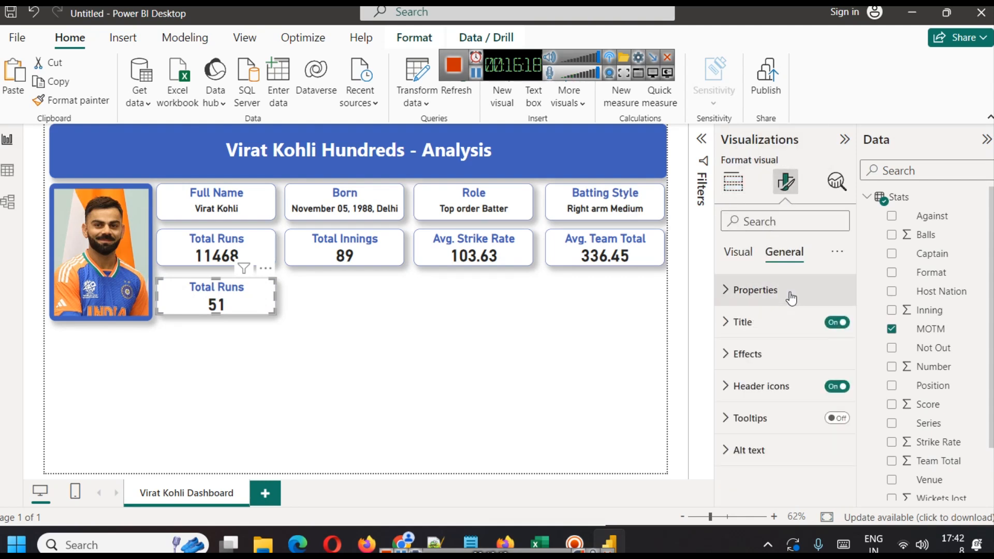
left_click(765, 322)
left_click(766, 399)
key("ctrl+a")
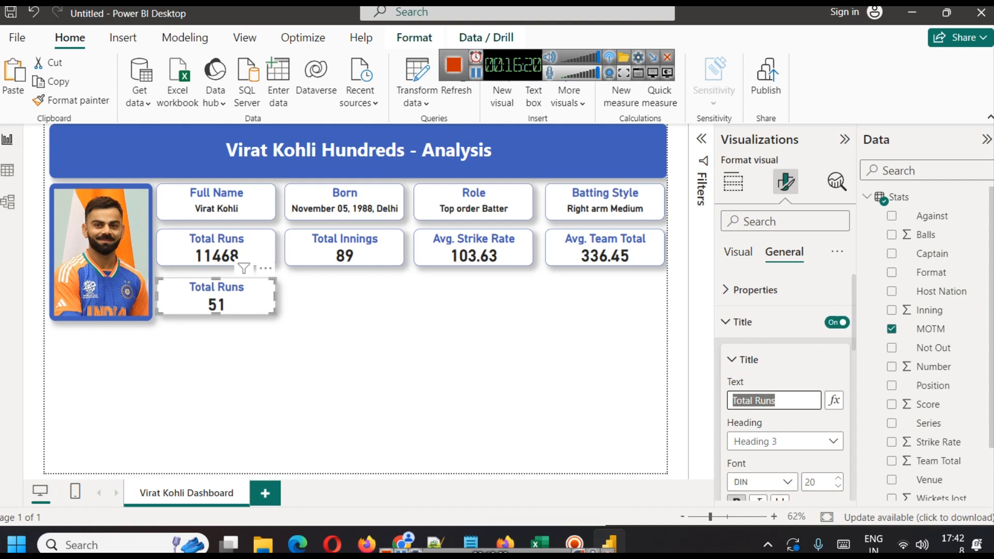
type("mm")
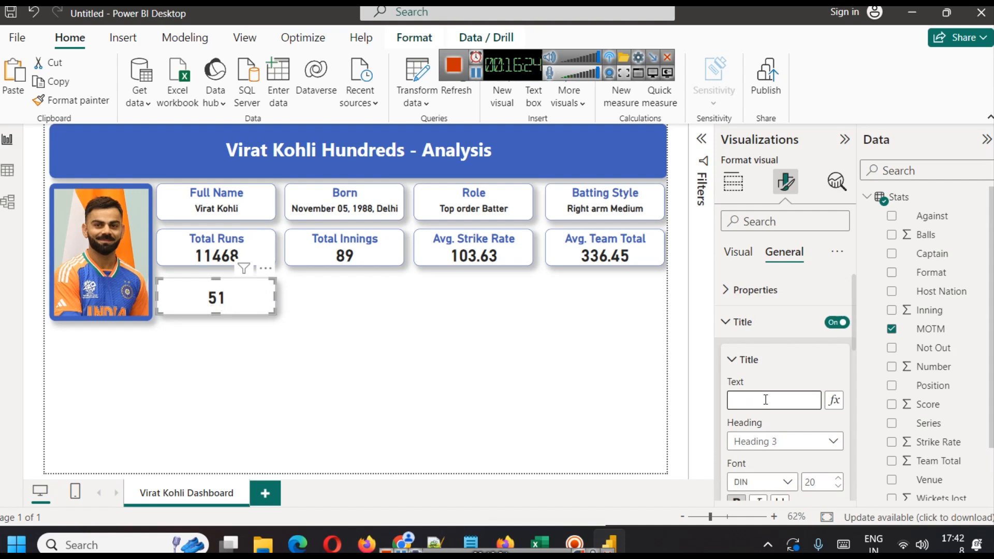
type("OTM Count")
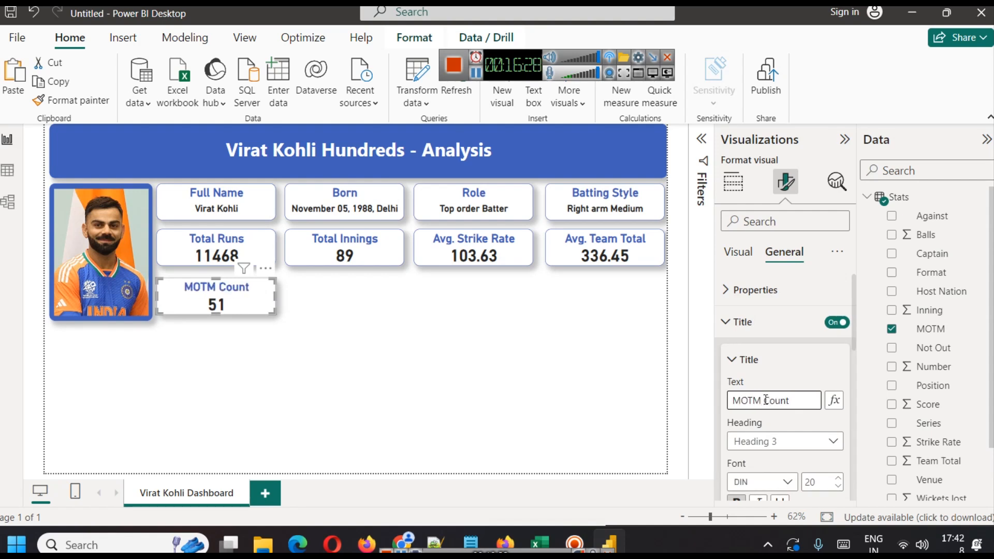
left_click(334, 388)
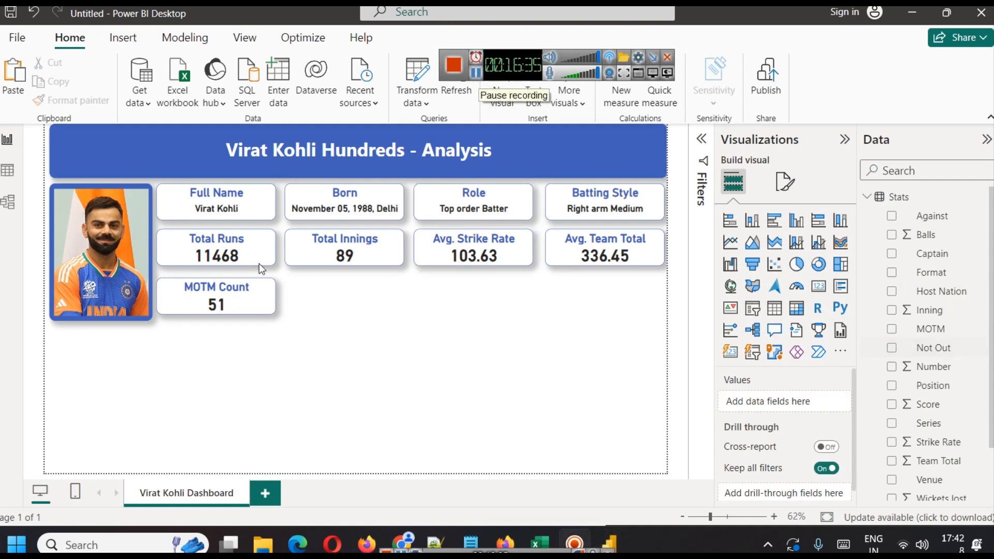
Inspect the Not Out column's values in the Stats table view.
left_click(8, 172)
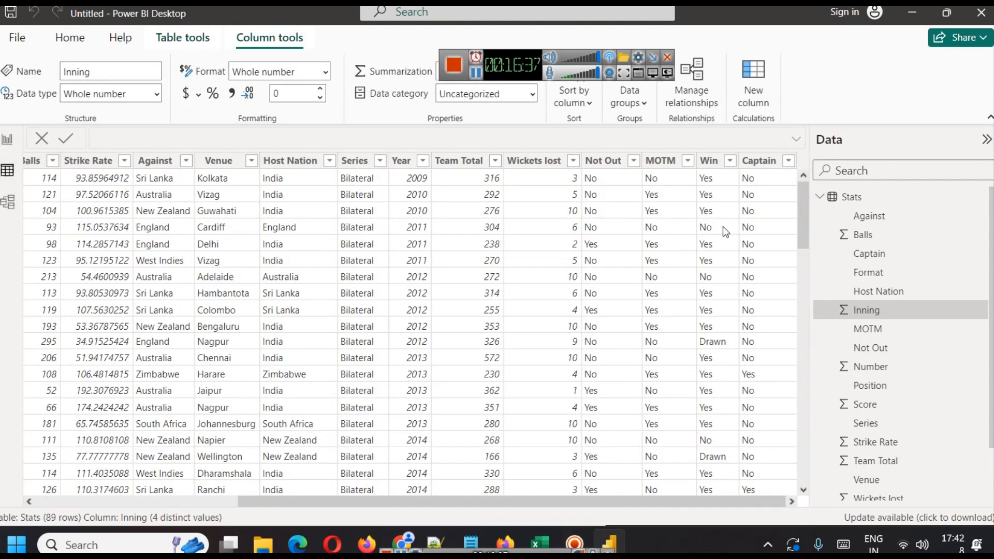
scroll(618, 290, "down", 5)
scroll(624, 233, "up", 5)
left_click(634, 161)
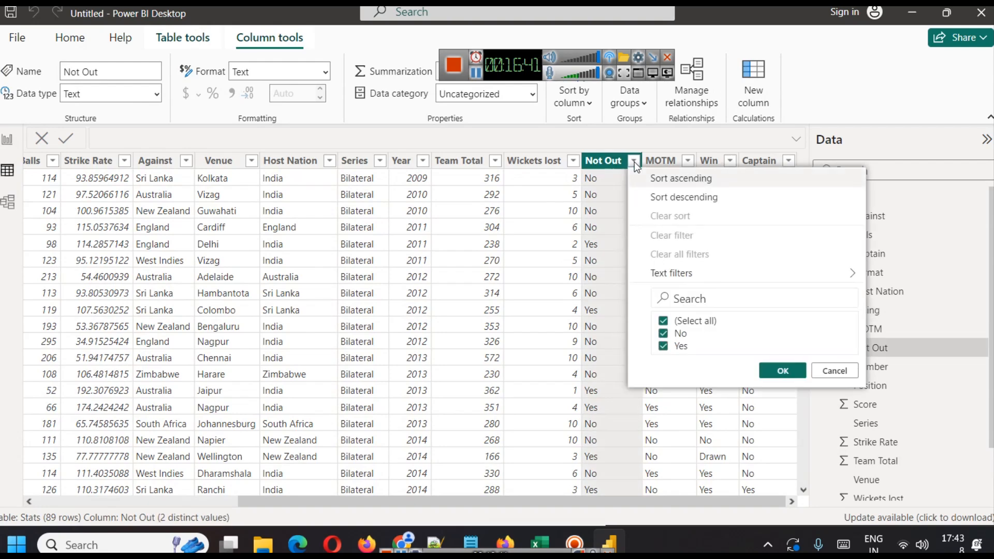
left_click(820, 370)
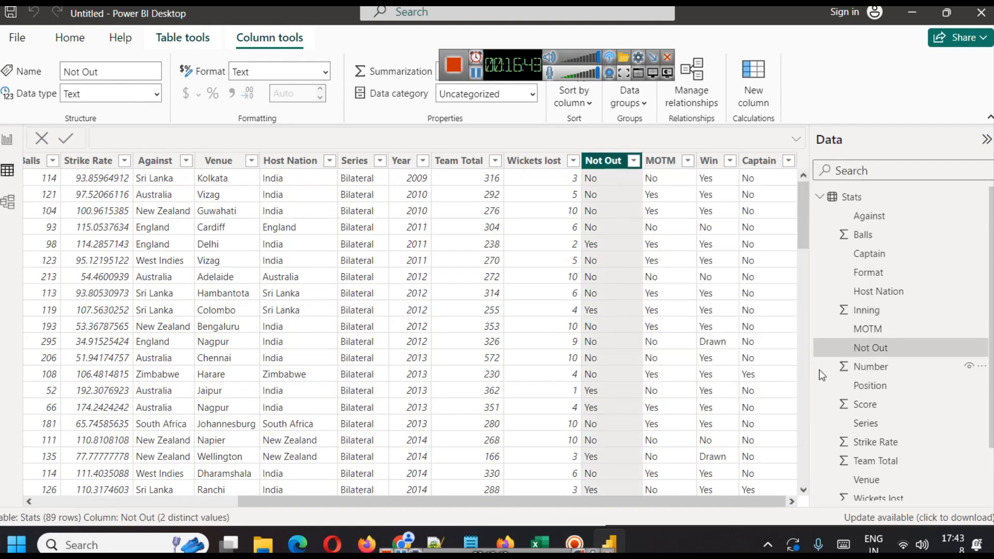
left_click(9, 140)
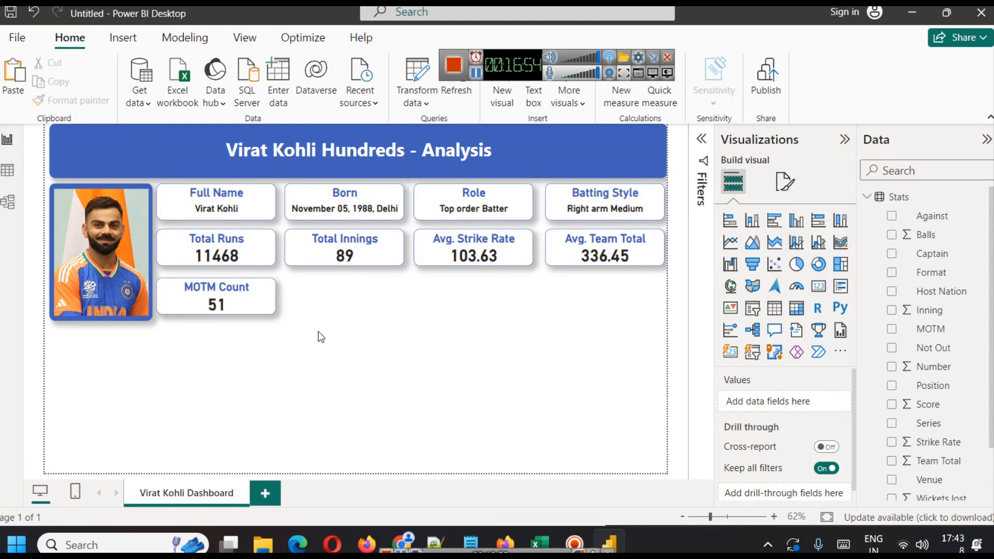
Duplicate the MOTM Count card and place the copy beside it.
left_click(258, 297)
key("ctrl+c")
key("ctrl+v")
left_click_drag(241, 297, 350, 306)
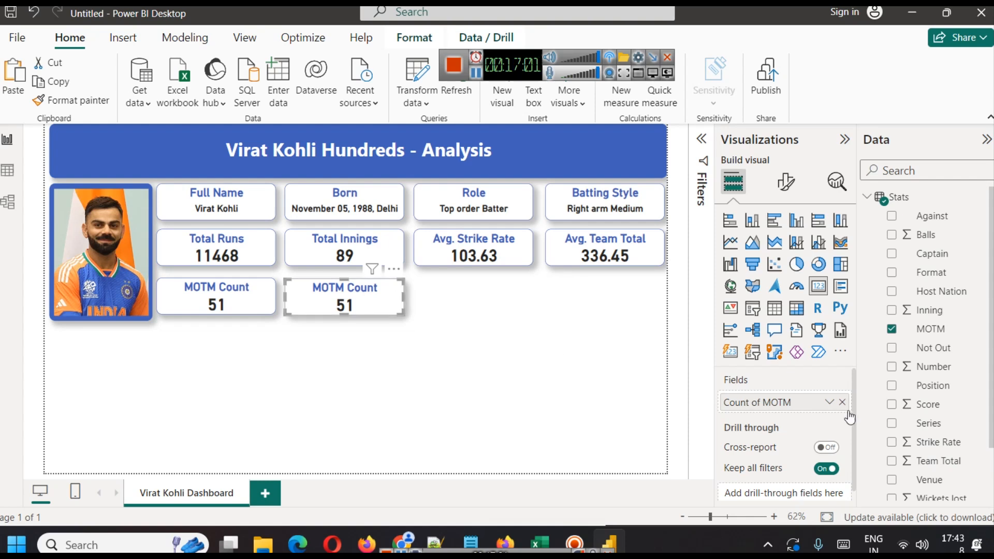
Retitle the new card copy as "Not Out".
left_click(786, 183)
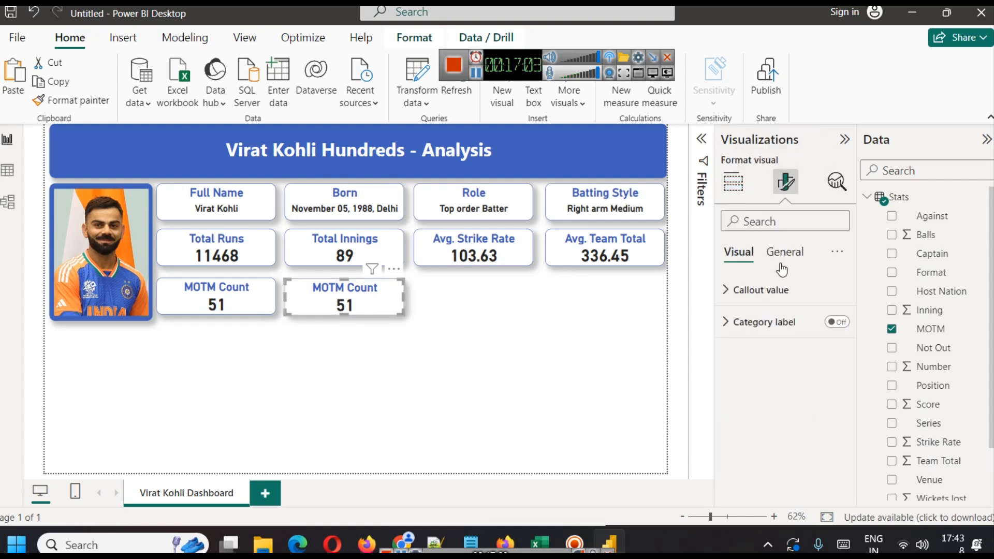
left_click(782, 252)
left_click(760, 323)
triple_click(758, 399)
type("Not Out")
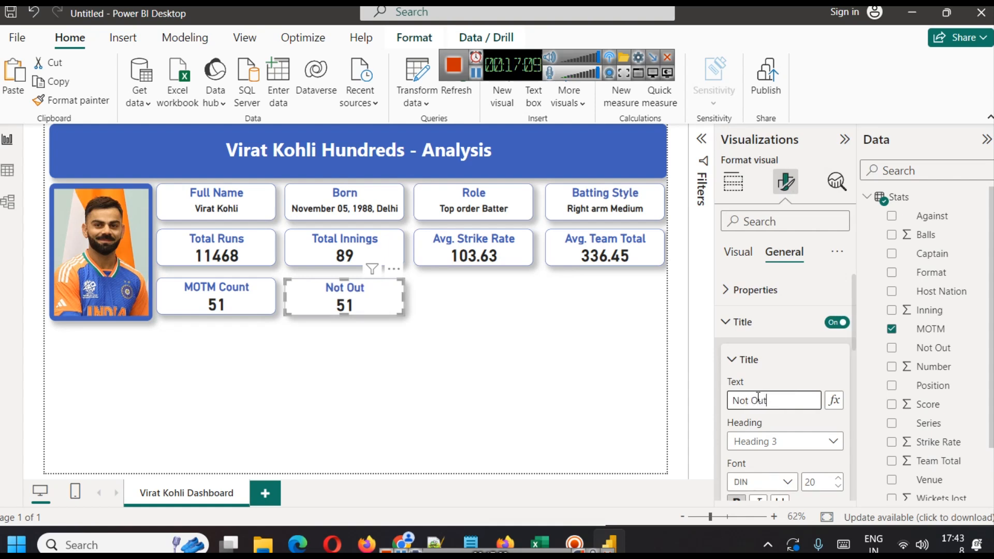
left_click(733, 181)
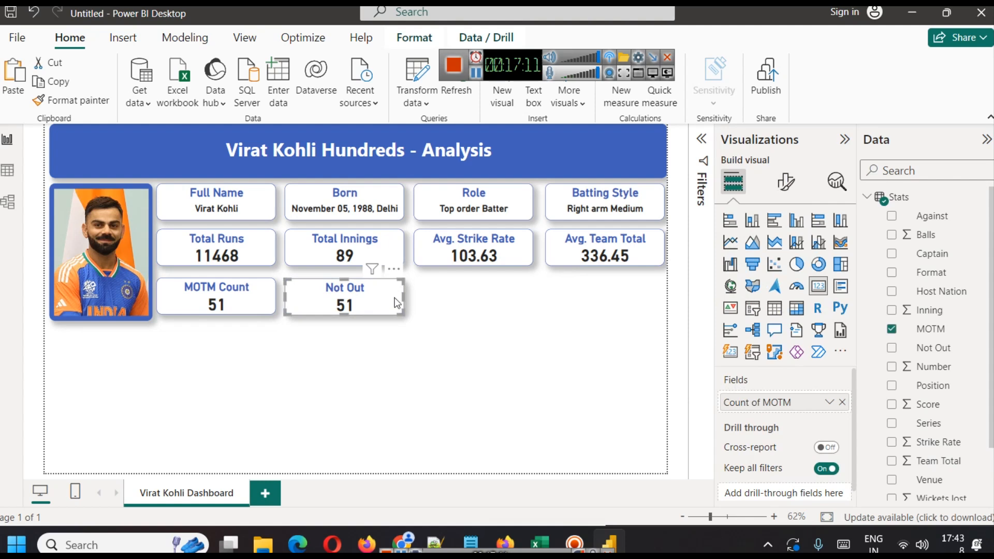
Replace the Not Out card's field with Not Out and set its aggregation to Count.
left_click(842, 402)
left_click_drag(933, 347, 787, 404)
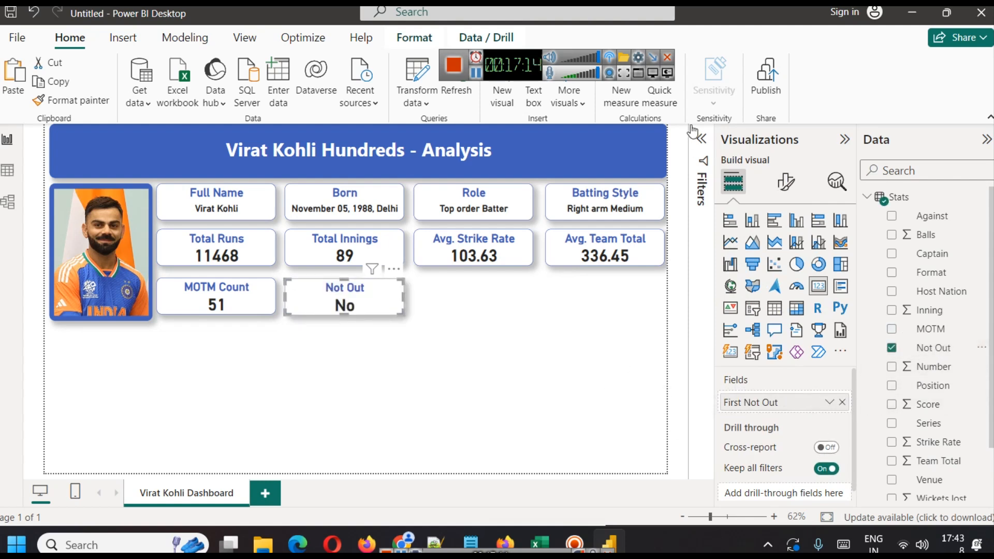
left_click(701, 139)
left_click(829, 403)
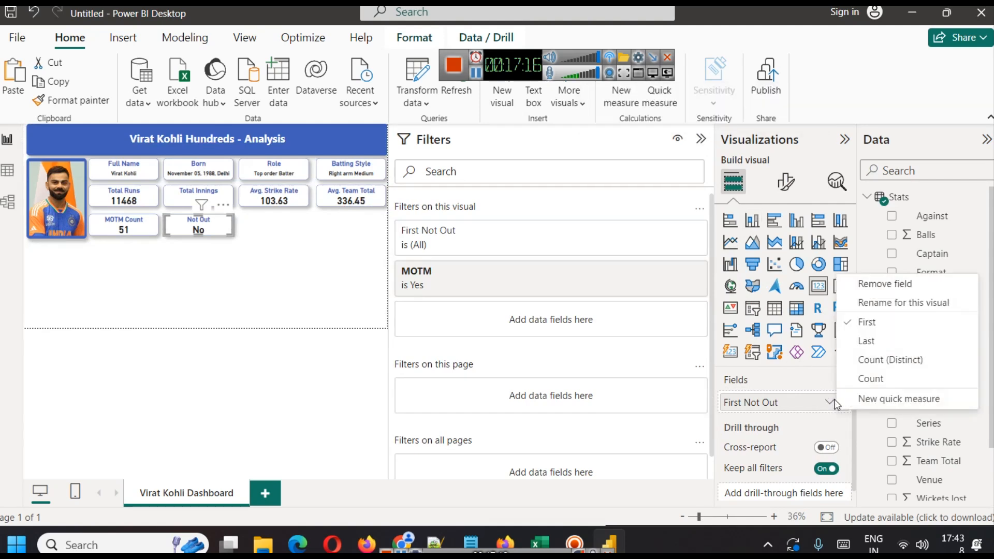
left_click(874, 382)
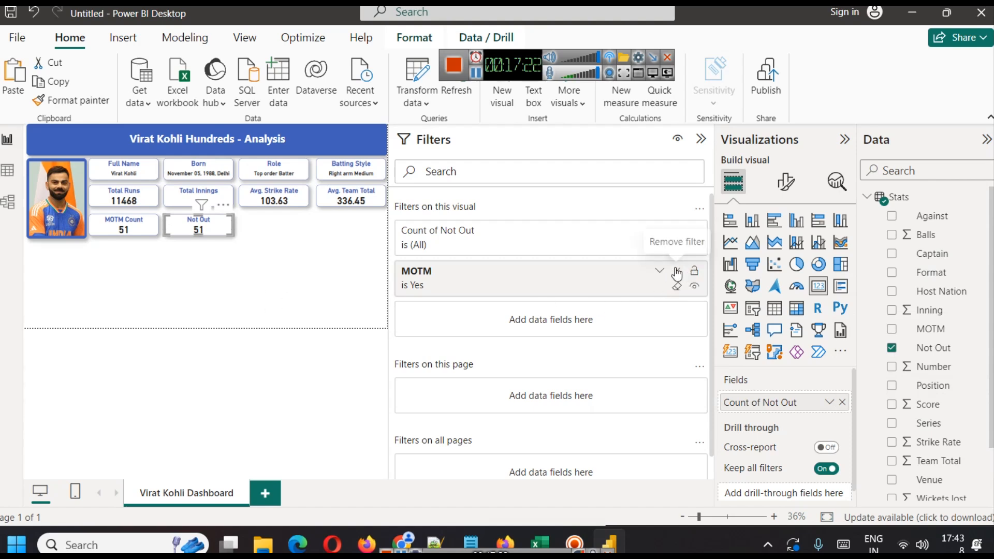
Replace the card's MOTM visual filter with a Not Out filter keeping only Yes.
left_click(678, 272)
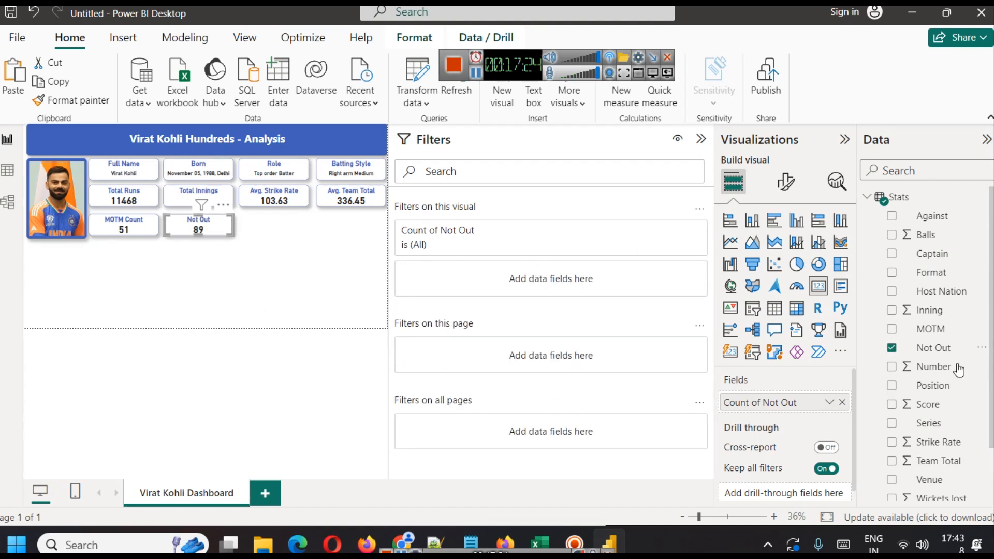
left_click_drag(938, 348, 506, 281)
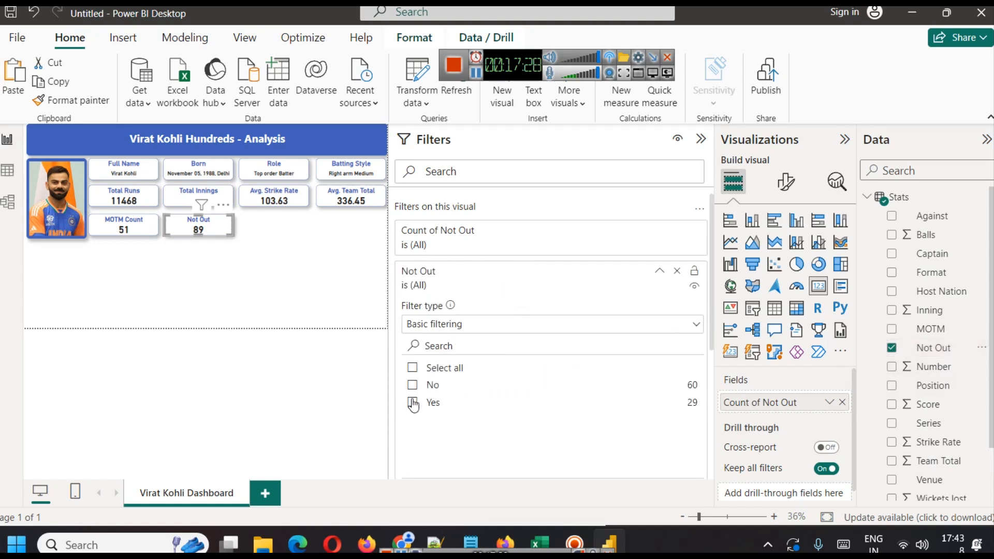
left_click(413, 402)
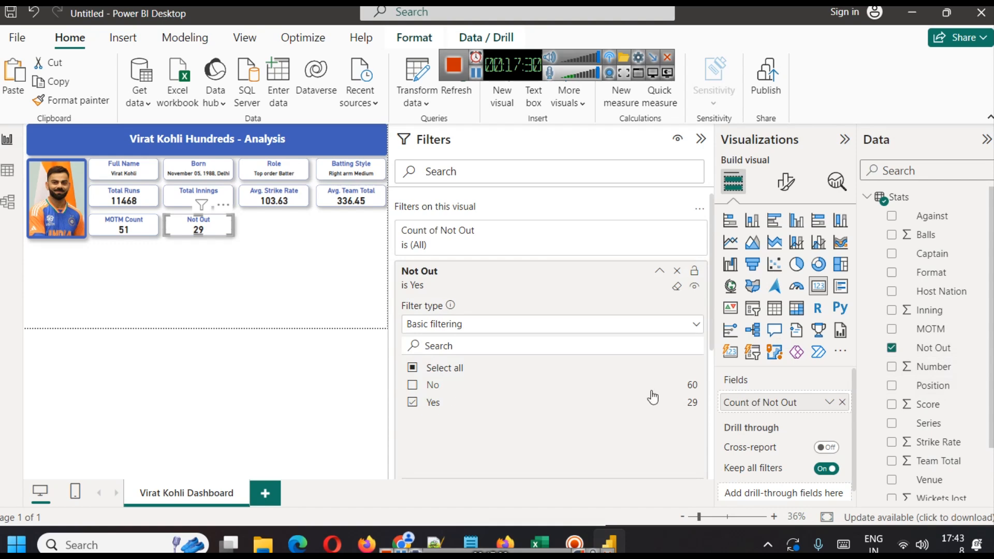
left_click(269, 284)
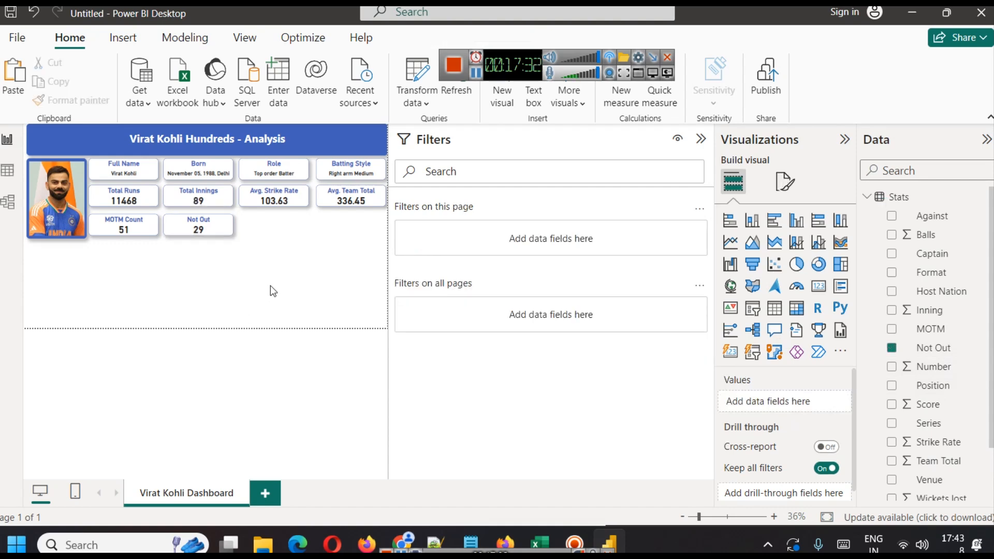
left_click(701, 138)
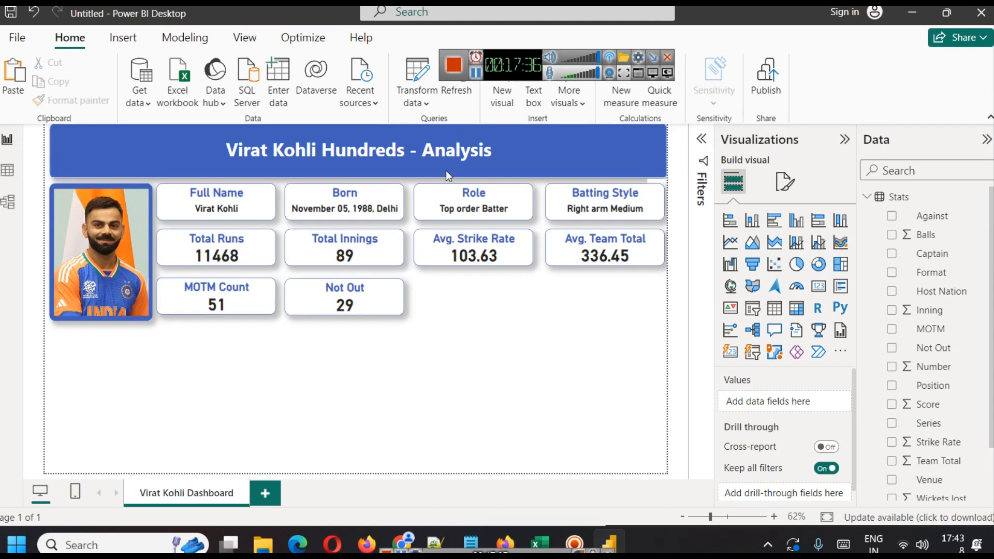
Paste another copy of the Not Out card and place it to the right of the original.
left_click(364, 296)
key("ctrl+v")
left_click_drag(351, 299, 479, 300)
left_click(495, 366)
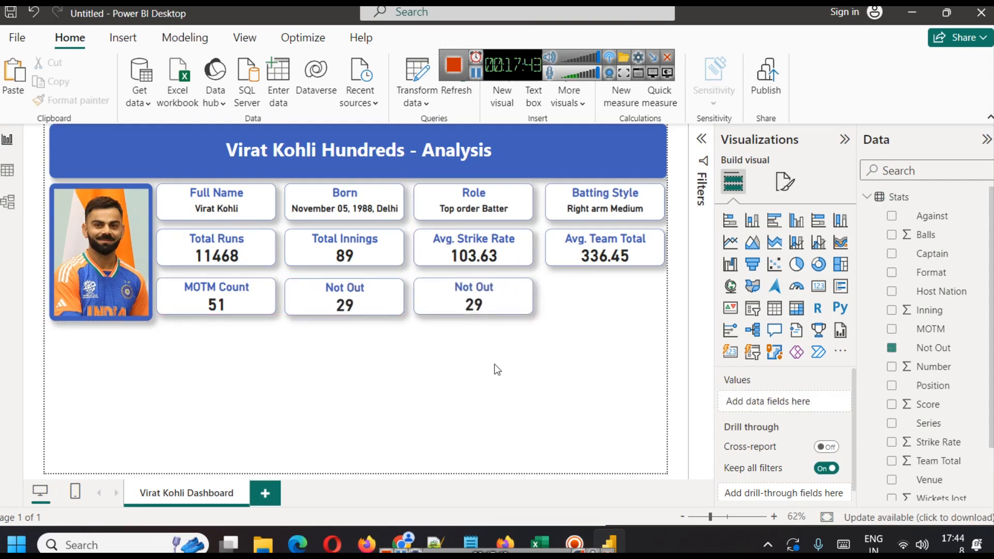
Inspect the Captain column's values in the Stats table view.
left_click(9, 175)
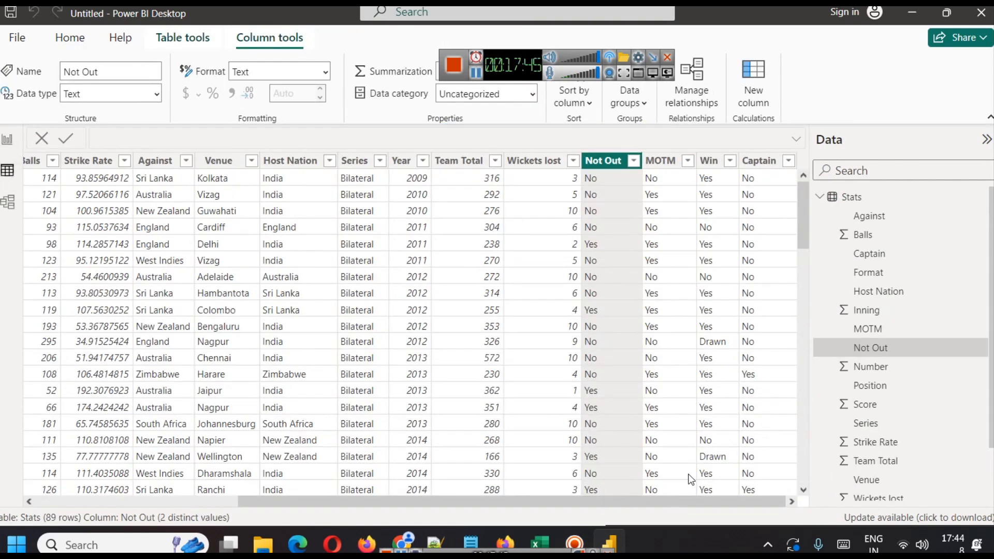
left_click(789, 161)
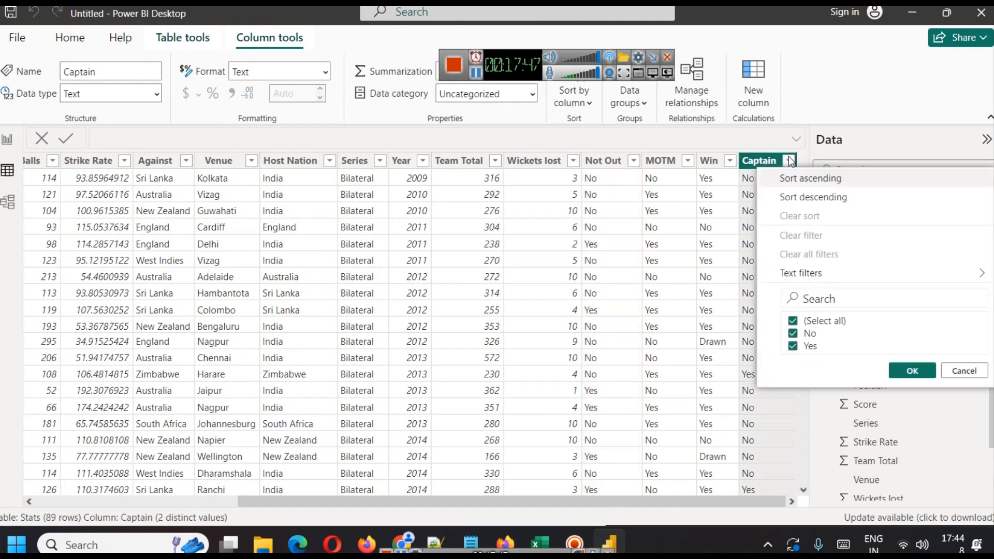
left_click(964, 370)
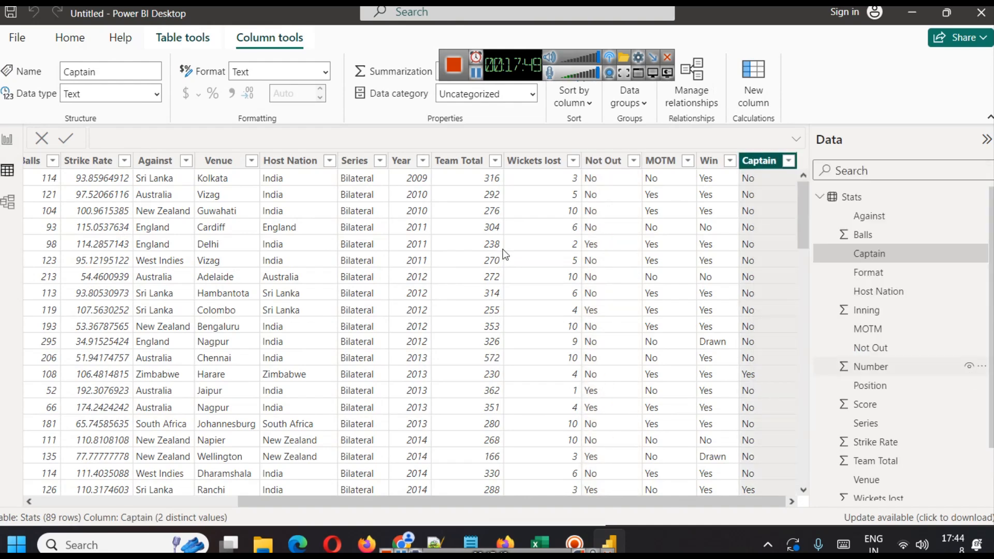
left_click(19, 149)
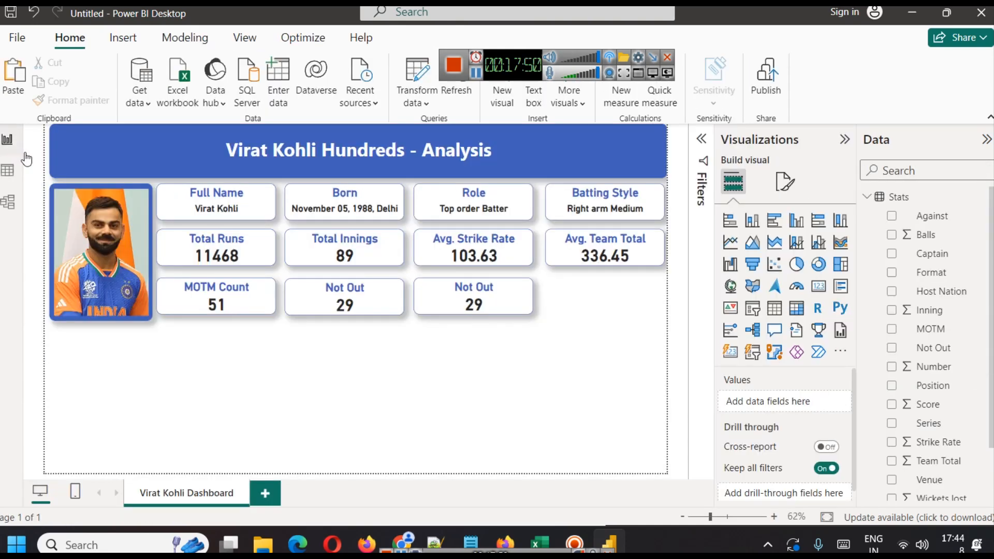
Retitle the newest card as "Captain".
left_click(484, 304)
left_click(785, 181)
left_click(784, 252)
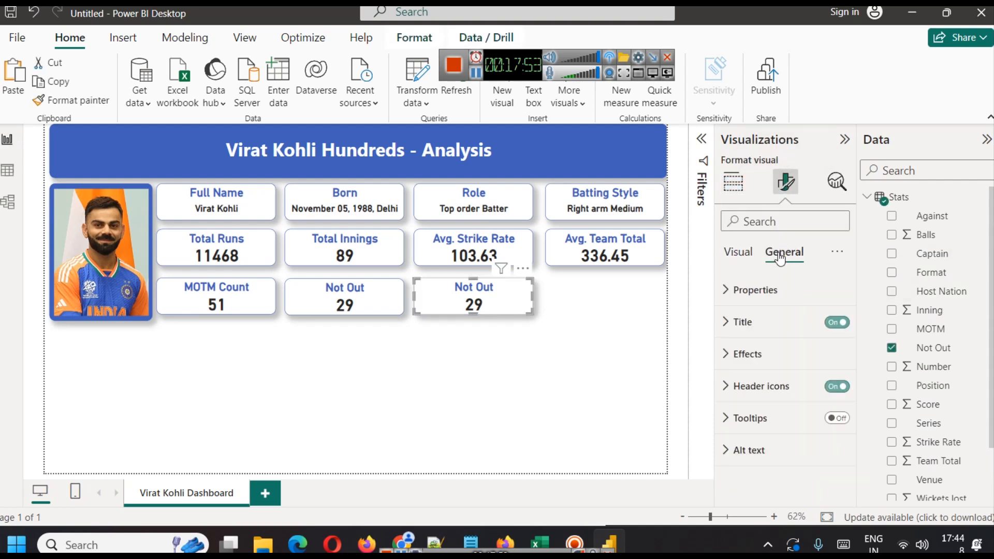
left_click(746, 324)
triple_click(761, 394)
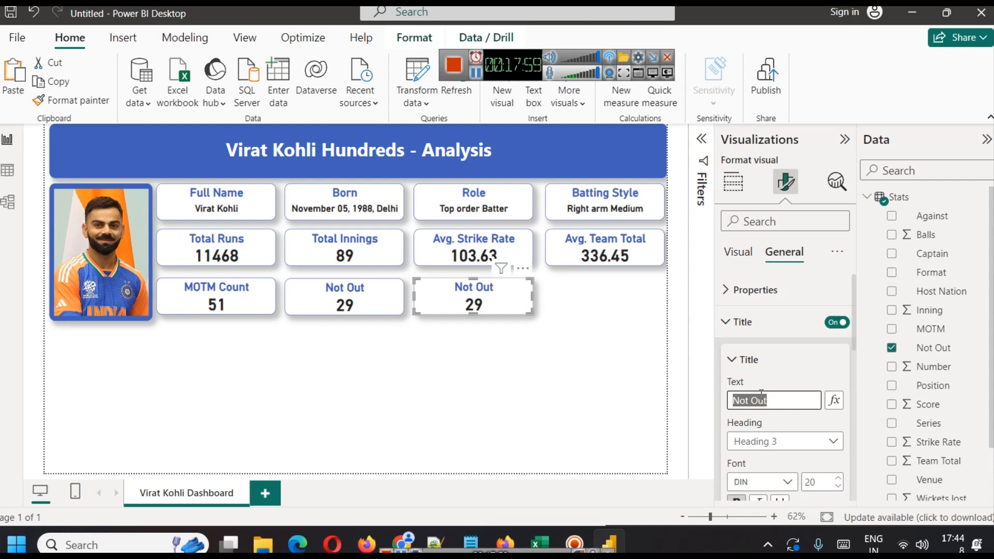
type("Captain")
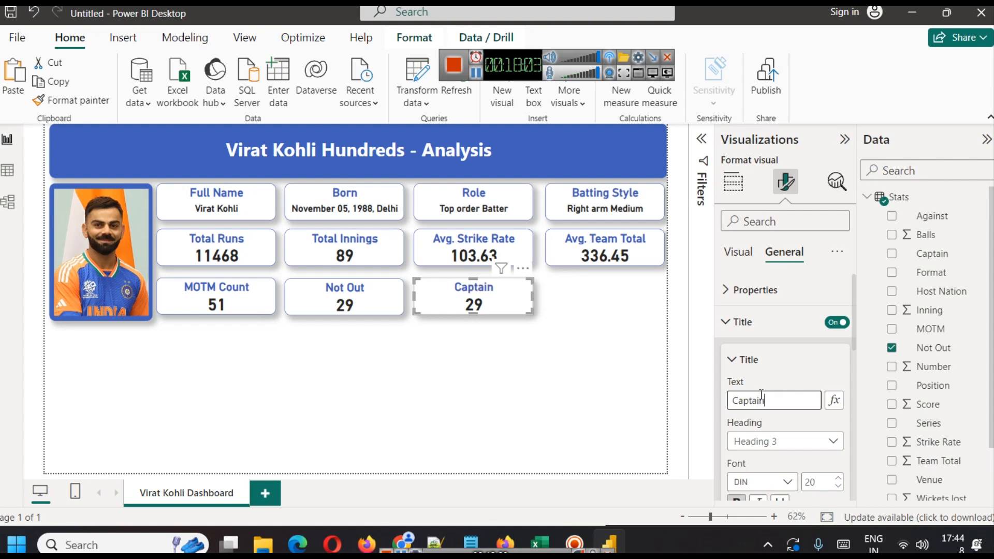
left_click(734, 368)
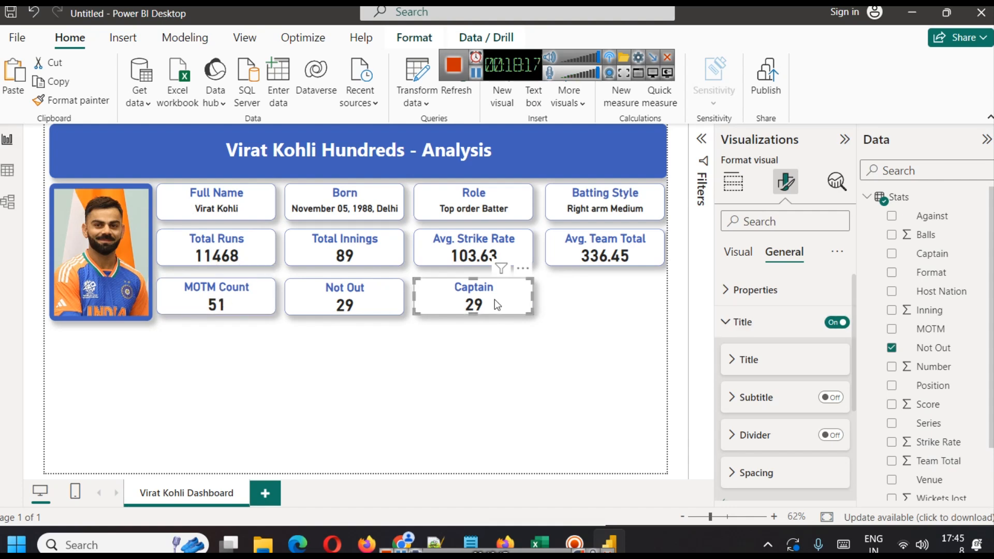
Remove the Not Out visual filter from the Captain card.
left_click(701, 139)
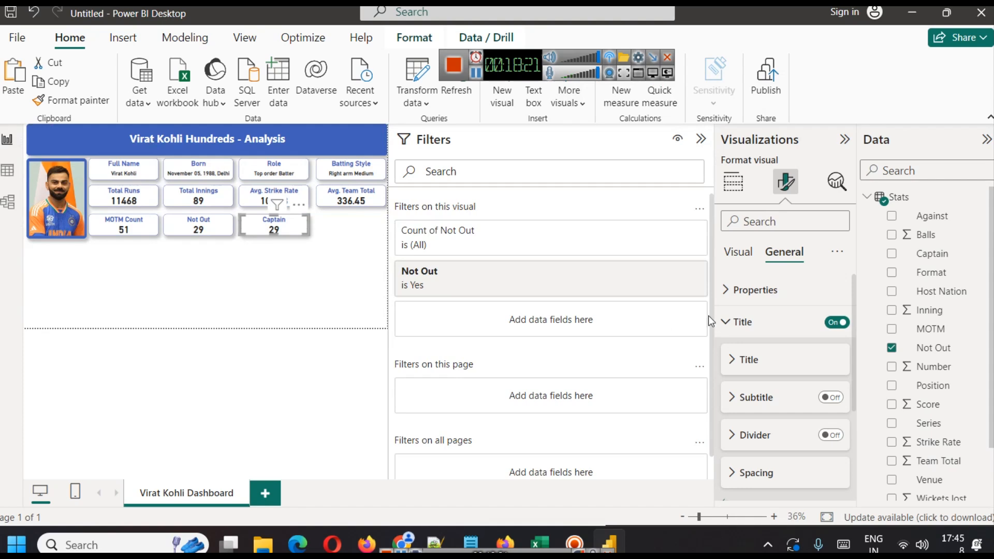
left_click(678, 275)
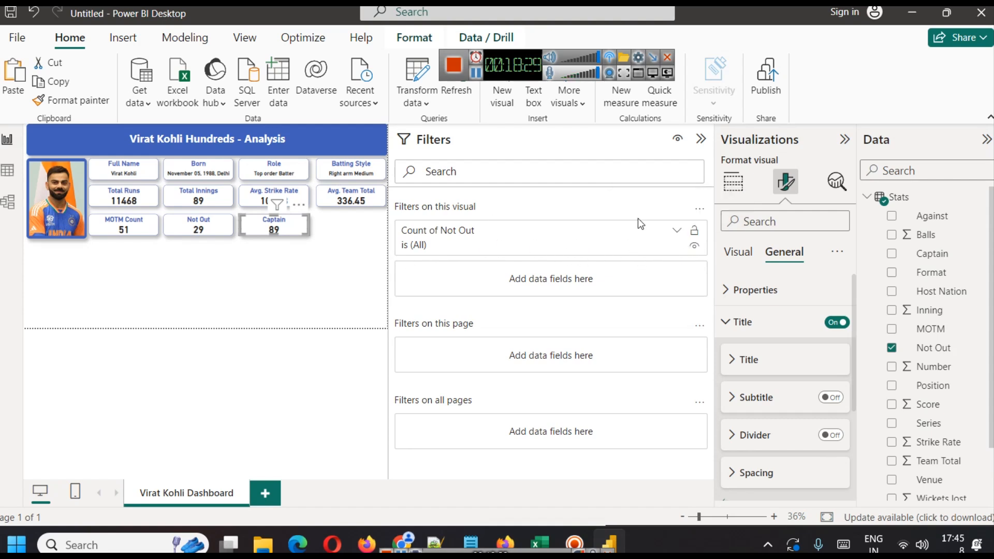
left_click(701, 139)
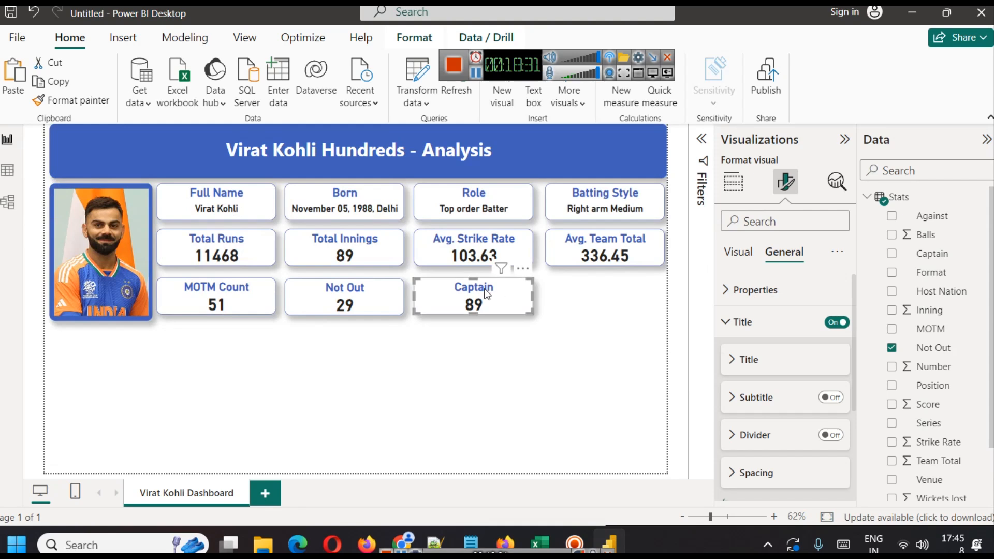
Replace the Captain card's field with the Captain column, summarised as Count.
left_click(738, 253)
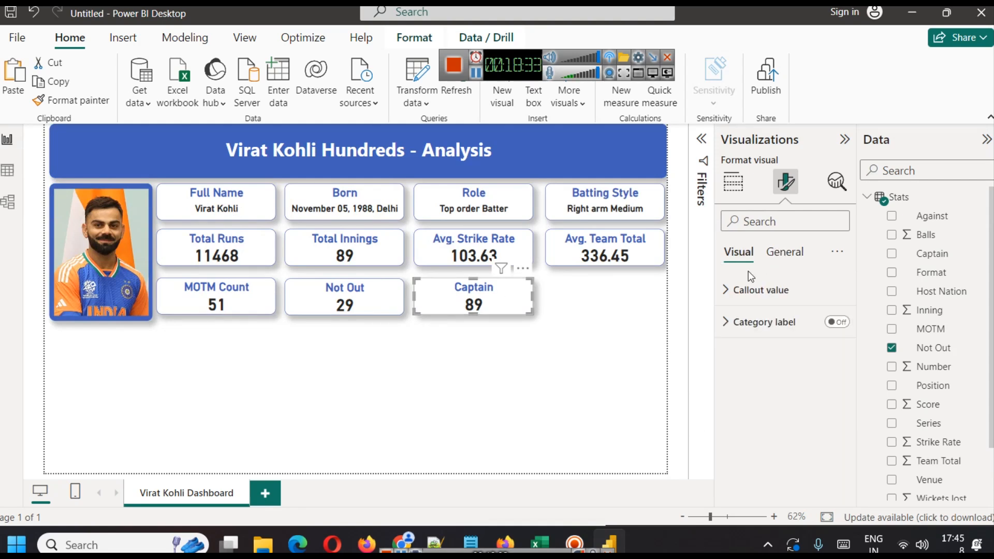
left_click(733, 181)
left_click(845, 404)
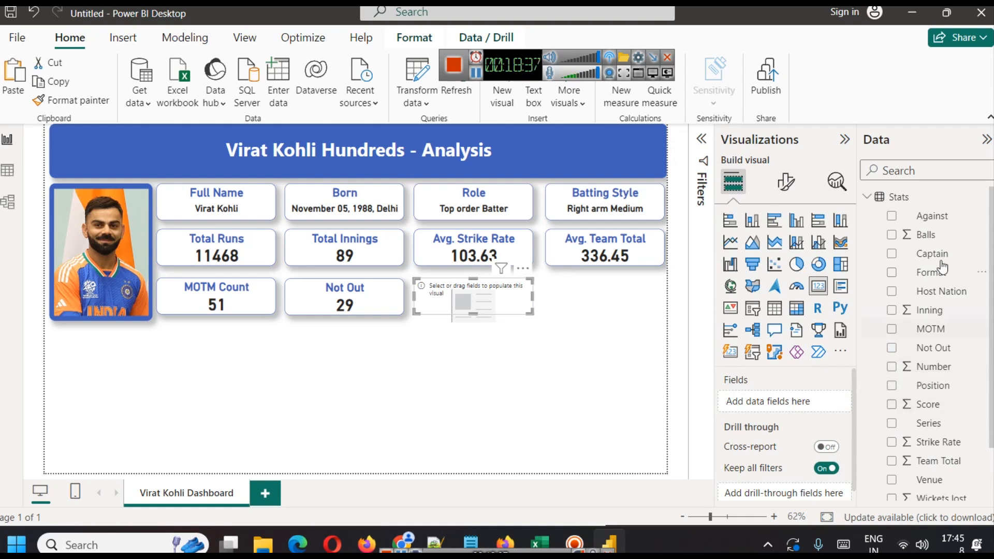
left_click_drag(935, 262, 779, 404)
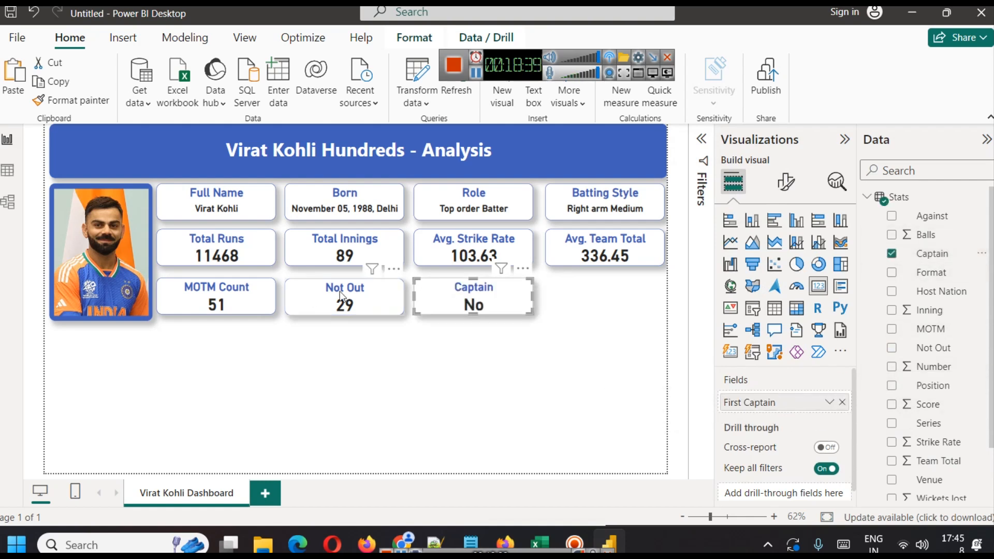
left_click(829, 402)
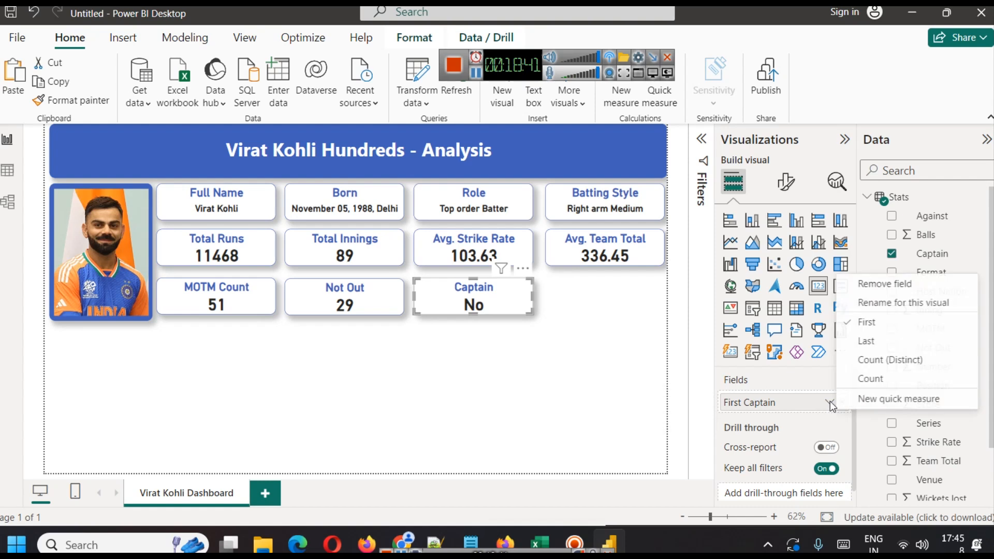
left_click(886, 378)
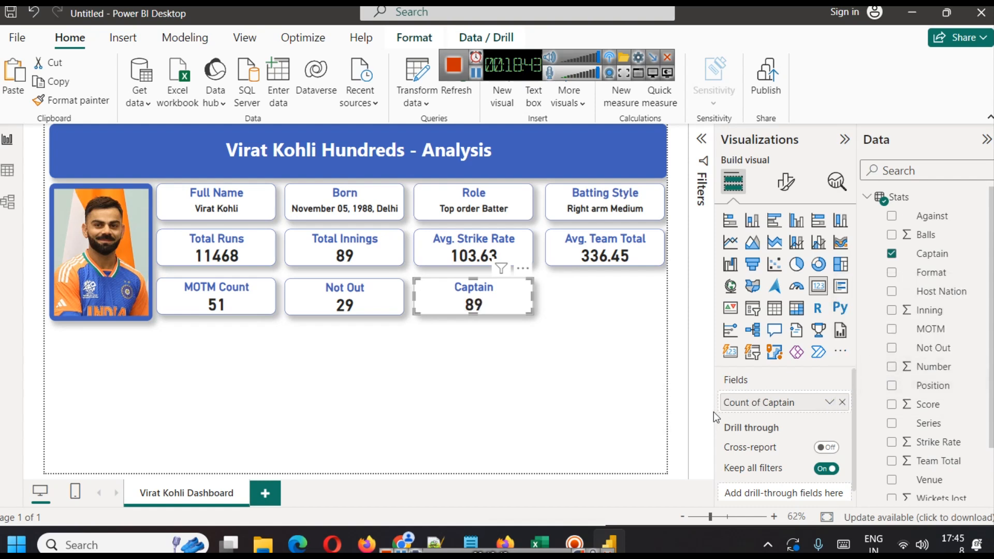
Add a visual filter on Captain to the Captain card, keeping only the Yes value.
left_click(701, 140)
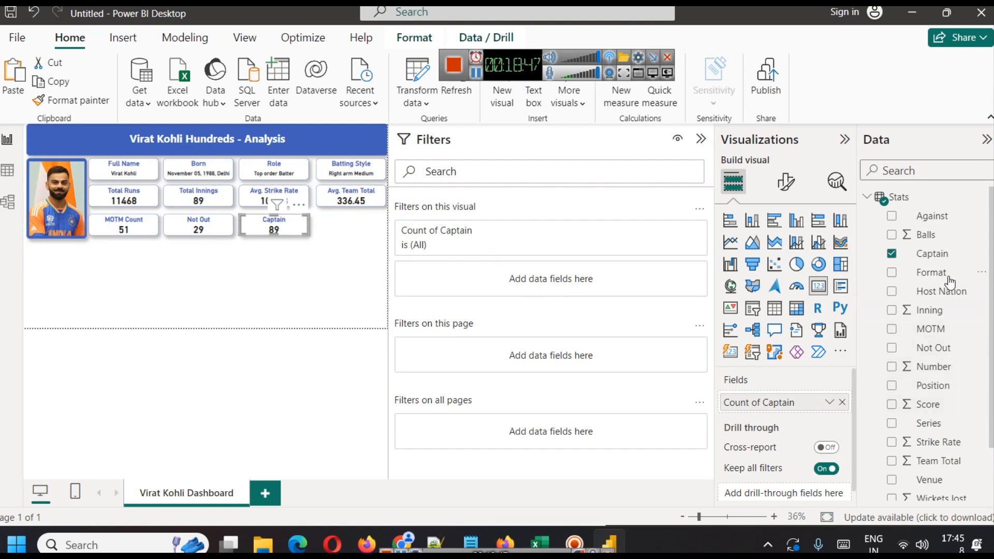
left_click_drag(940, 254, 596, 273)
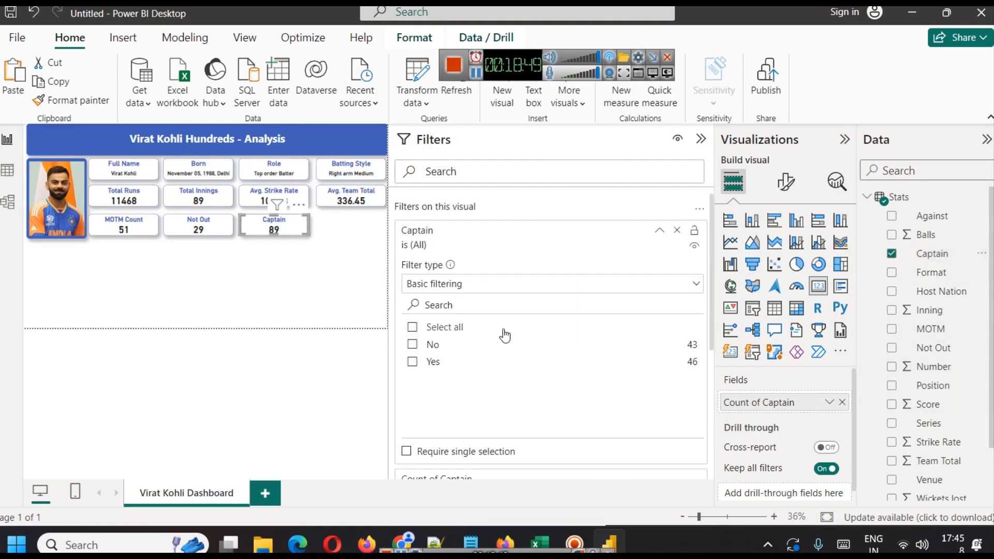
left_click(413, 362)
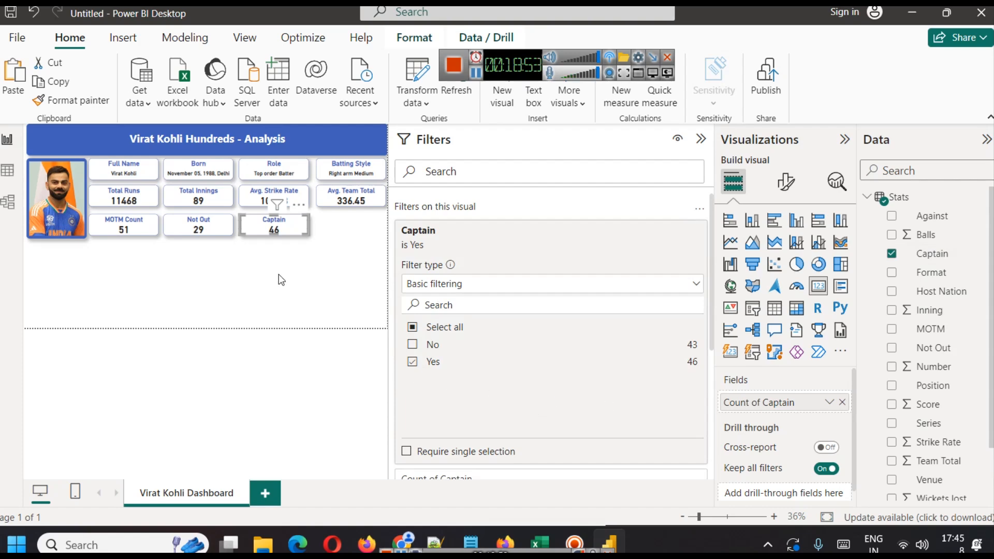
left_click(328, 277)
left_click(702, 139)
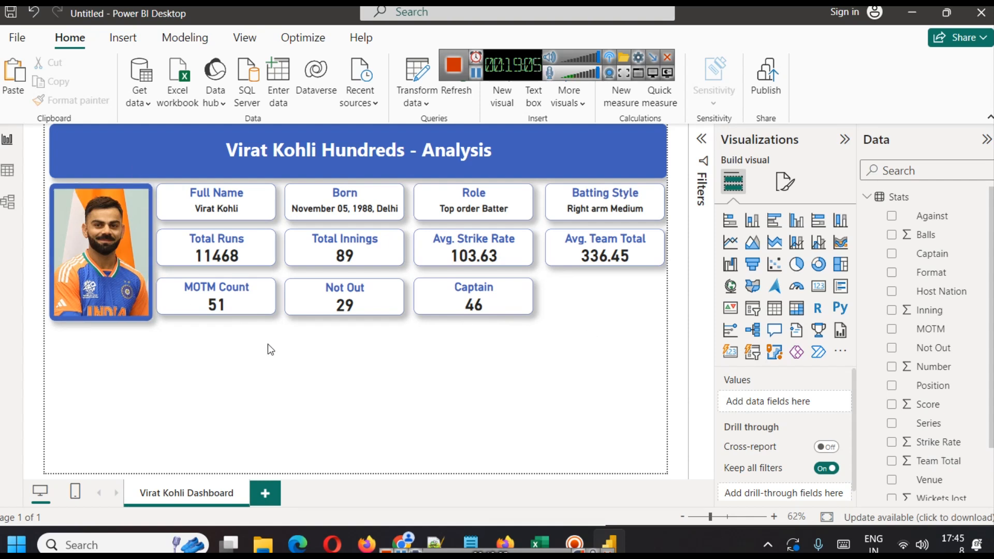
Copy and paste the Captain card and position the copy at the end of the third row.
left_click(496, 303)
key("ctrl+c")
key("ctrl+v")
left_click_drag(495, 299, 621, 304)
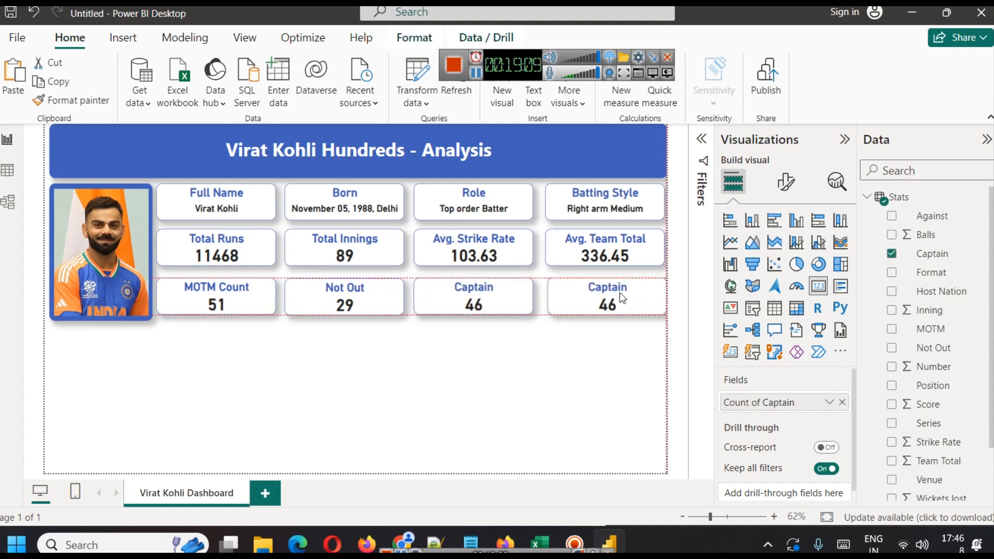
key("Left")
key("Left")
key("Left")
key("Up")
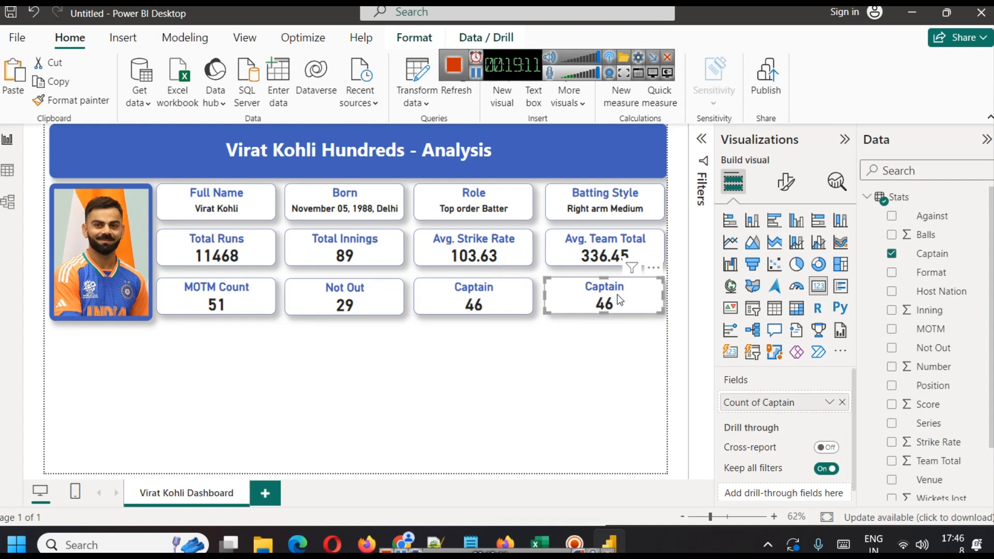
Retitle the newest card as "Wins".
left_click(621, 342)
left_click(619, 294)
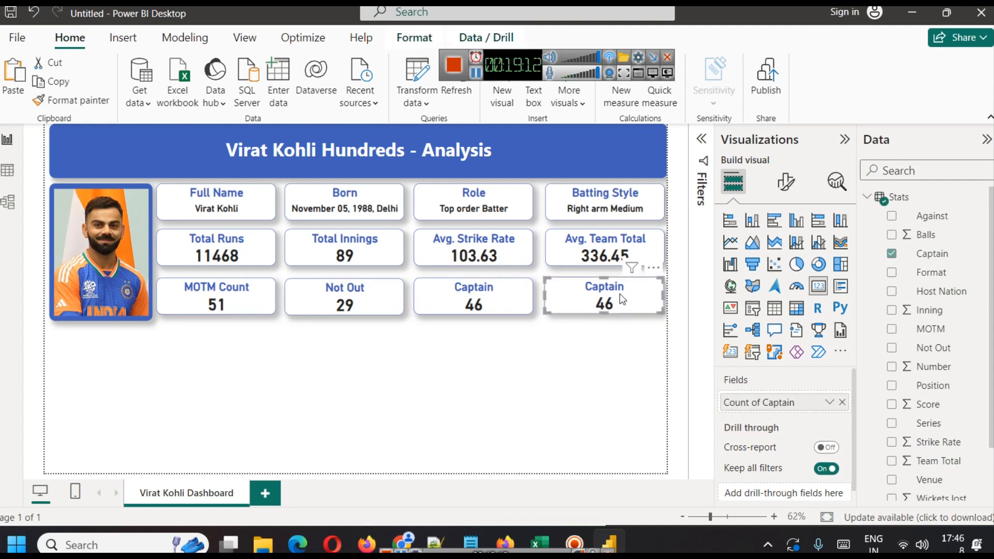
left_click(786, 182)
left_click(783, 253)
left_click(761, 323)
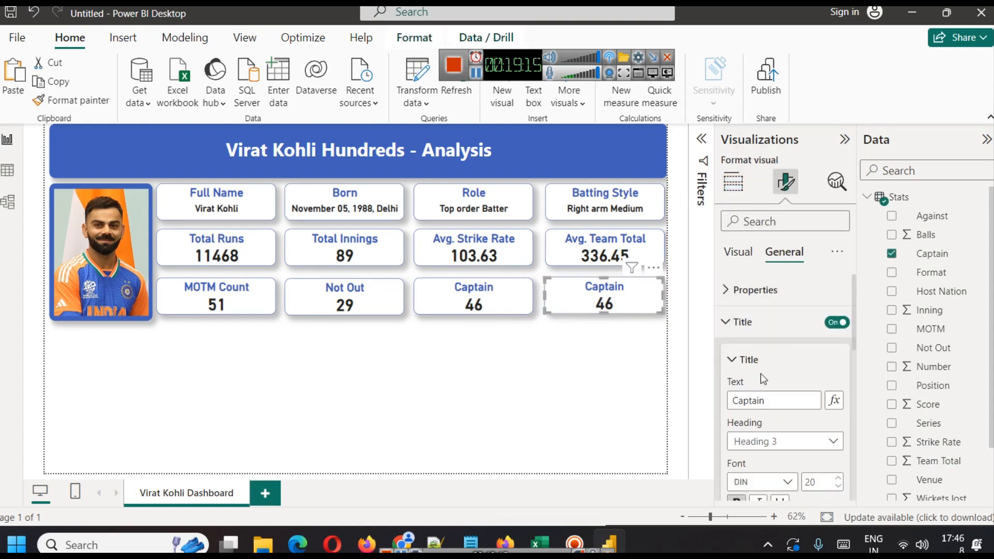
double_click(759, 400)
type("Wins")
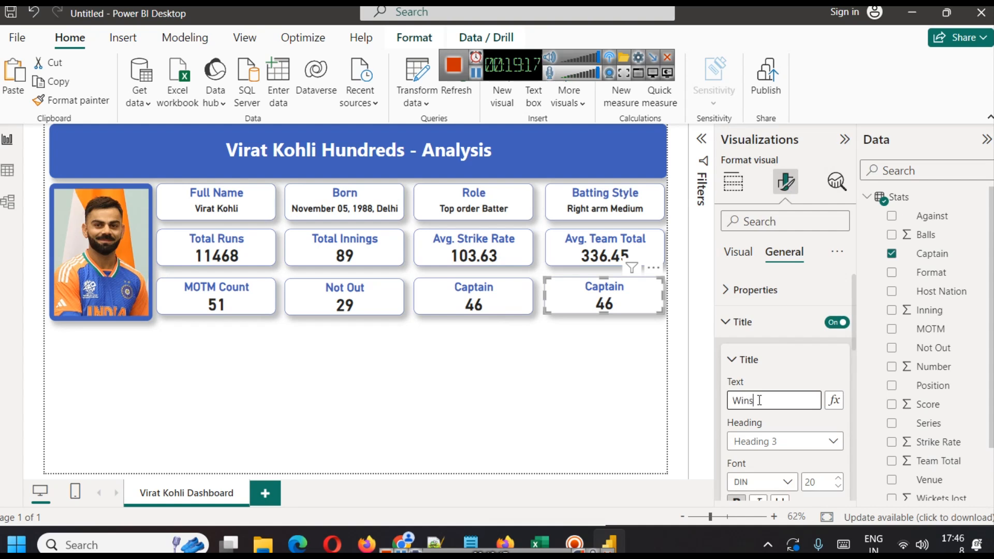
left_click(624, 294)
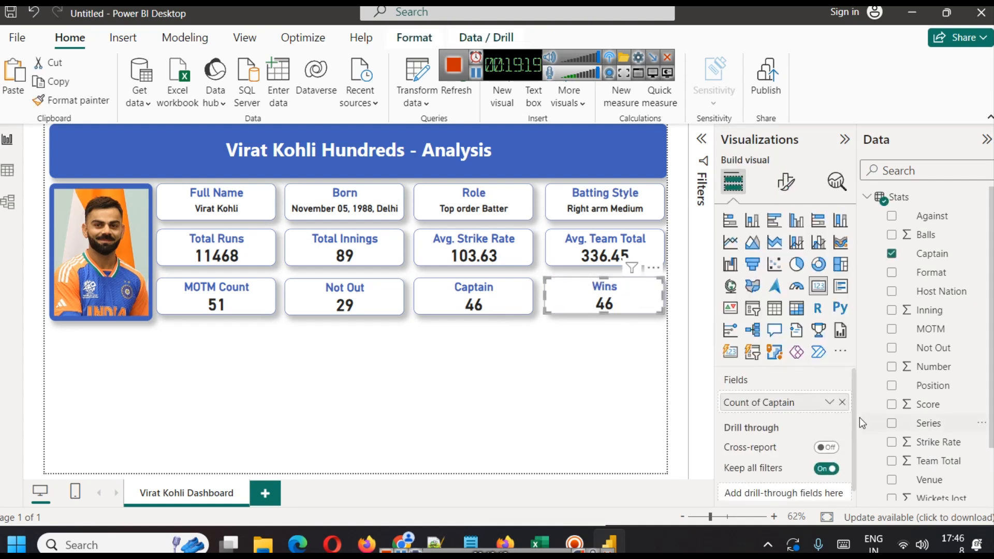
Replace the Wins card's field with the Win column, summarised as Count.
left_click(842, 404)
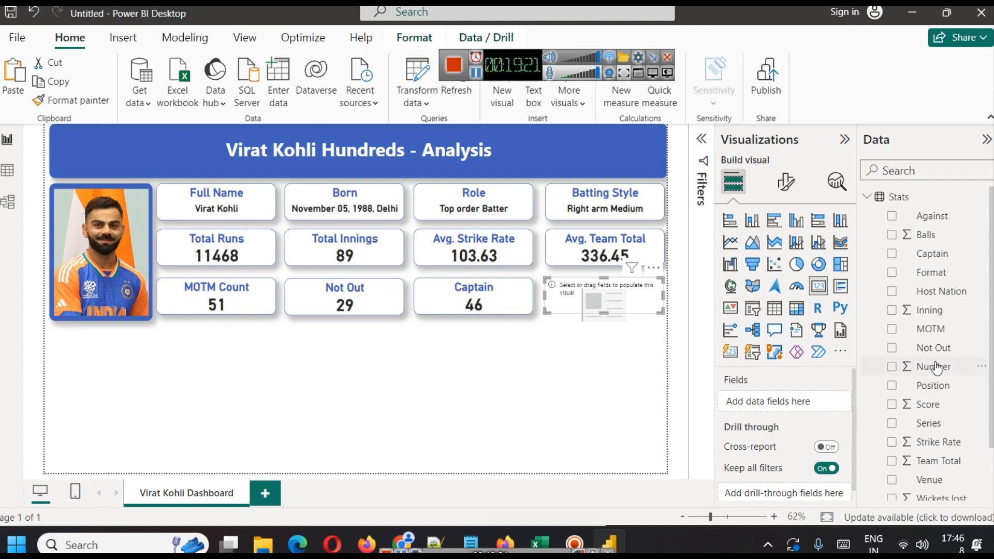
scroll(958, 362, "down", 2)
left_click_drag(925, 454, 777, 403)
left_click(829, 403)
left_click(888, 360)
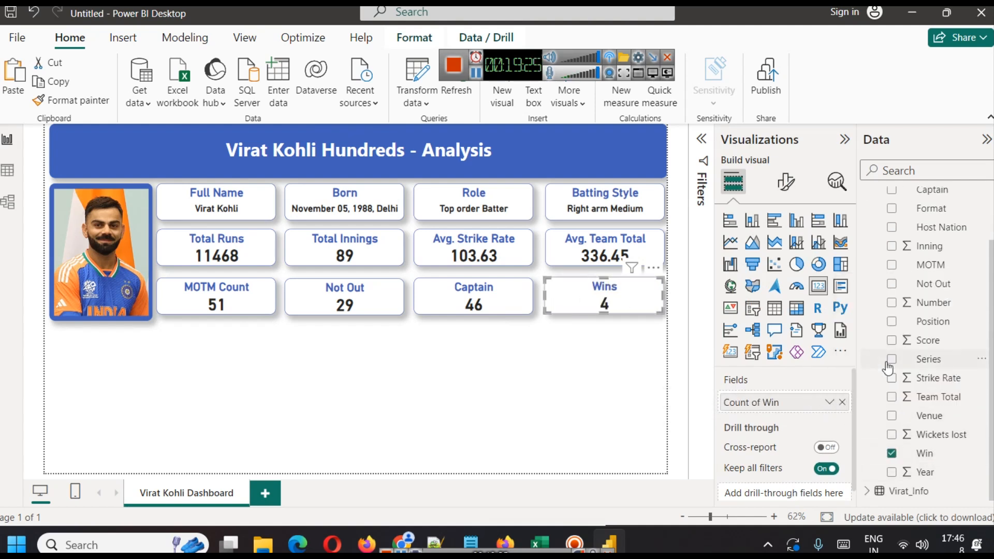
left_click(830, 403)
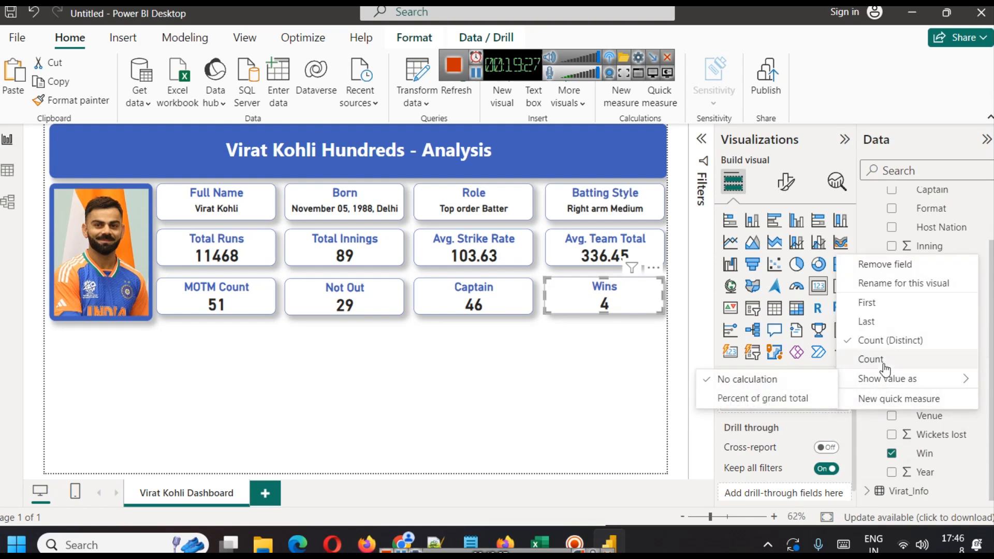
left_click(867, 359)
left_click(617, 358)
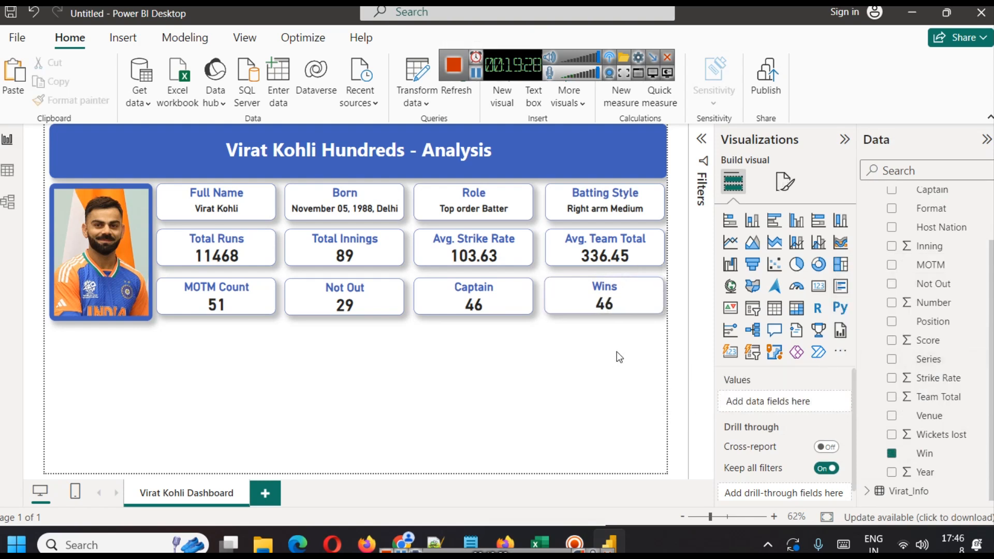
Remove the Captain visual filter from the Wins card.
left_click(626, 291)
left_click(695, 213)
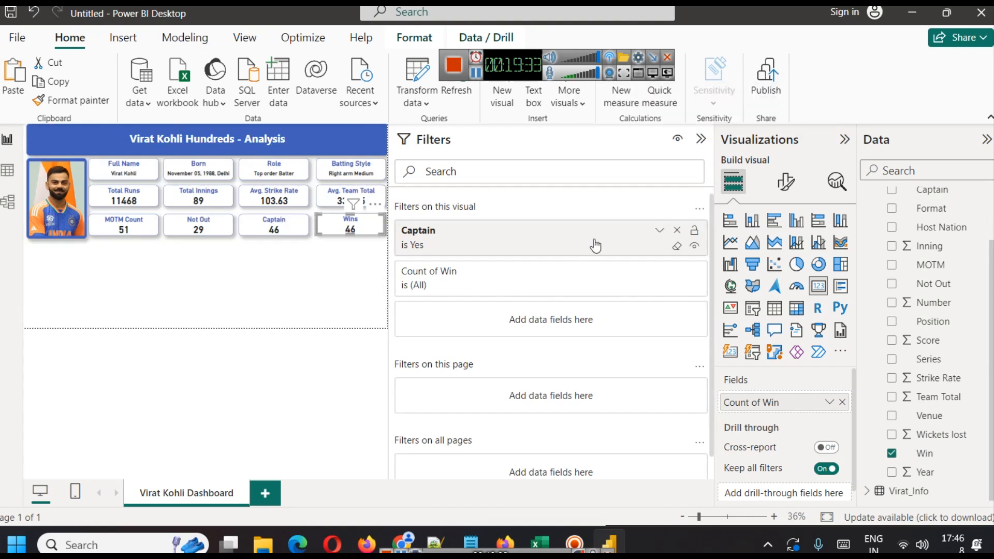
left_click(680, 231)
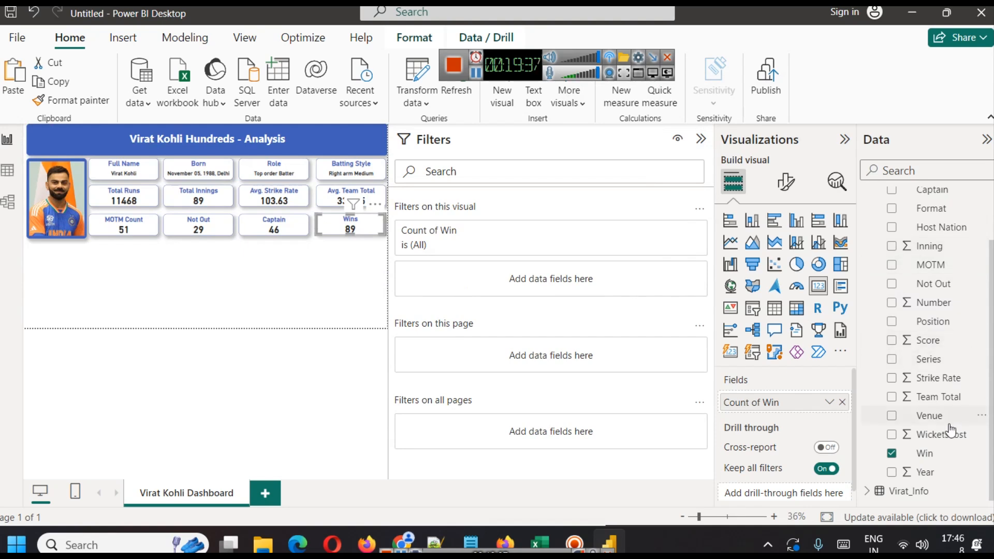
Add a visual filter on Win to the Wins card, keeping only the Yes value.
left_click_drag(942, 458, 558, 293)
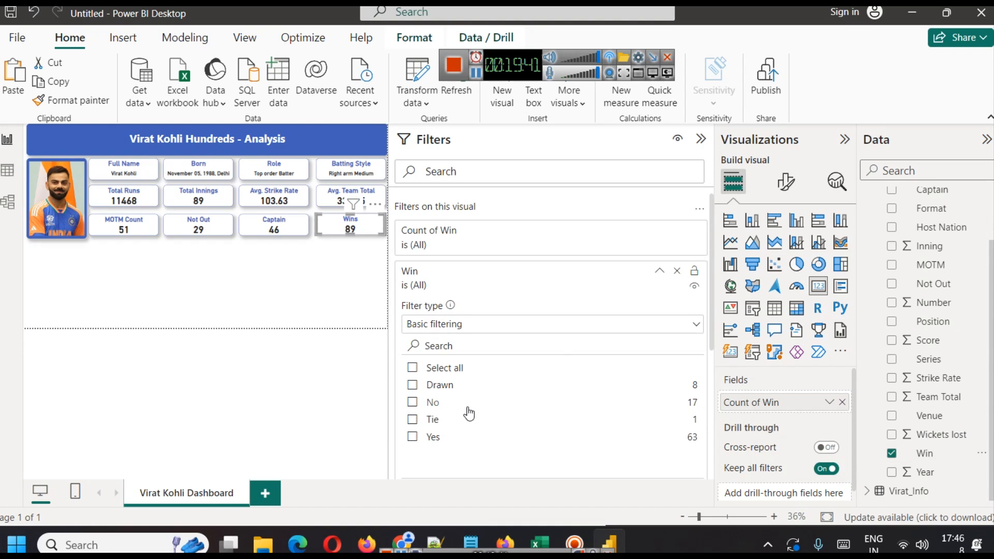
scroll(463, 414, "down", 2)
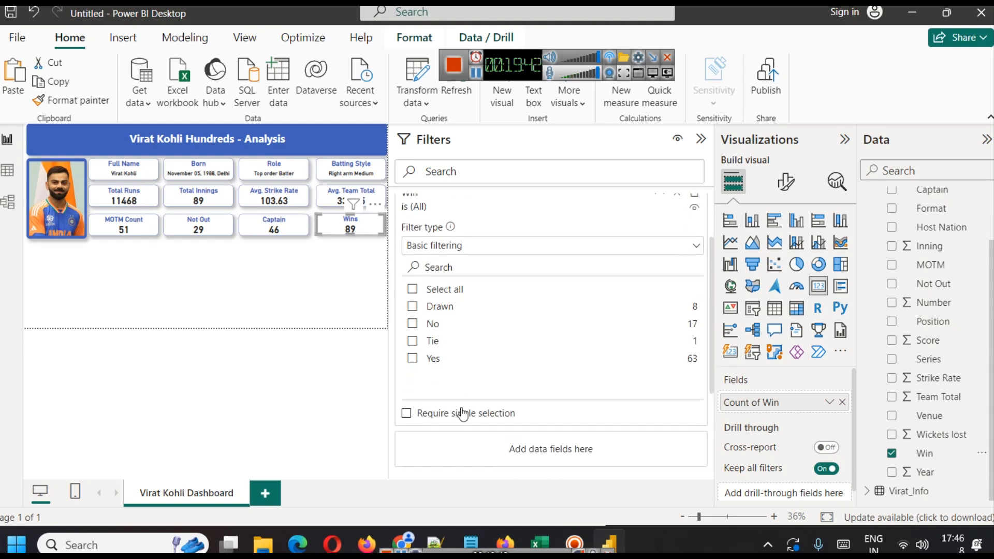
left_click(412, 359)
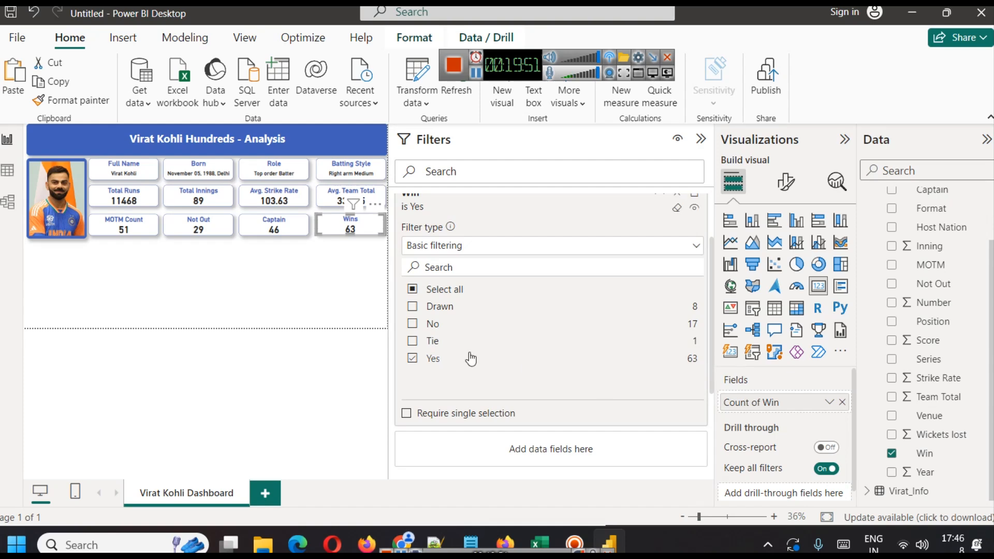
left_click(370, 292)
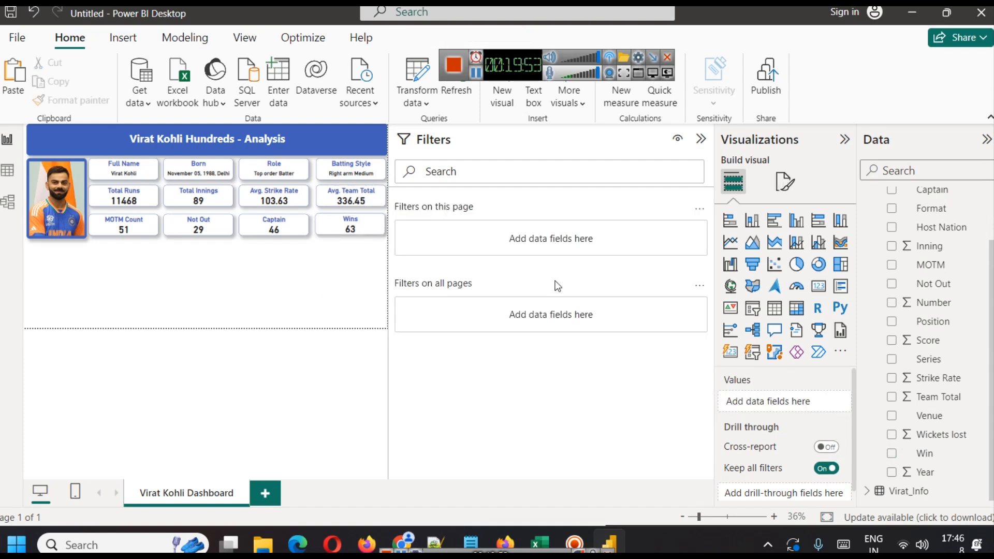
left_click(701, 140)
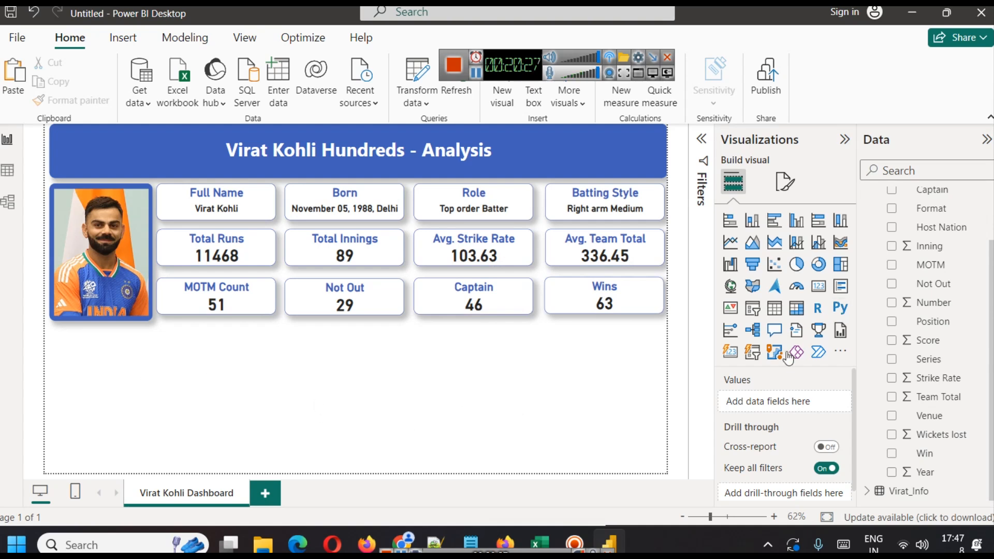
Inspect the Stats table's columns in table view.
scroll(932, 445, "up", 1)
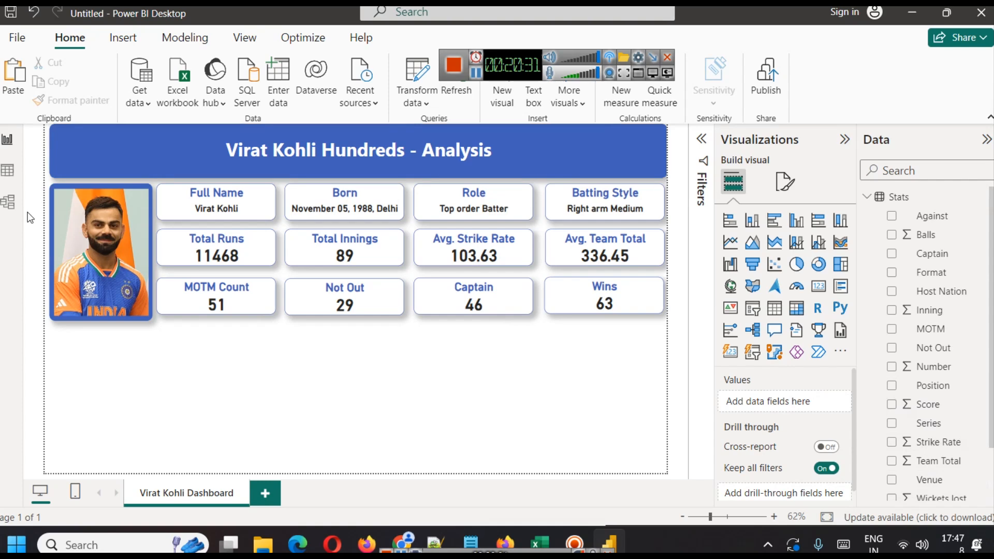
left_click(15, 178)
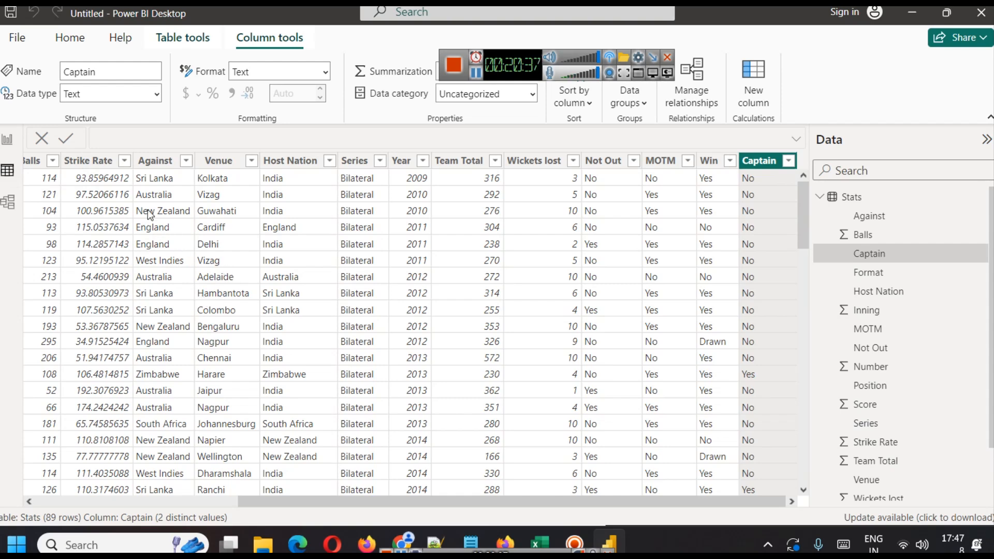
left_click_drag(365, 500, 139, 487)
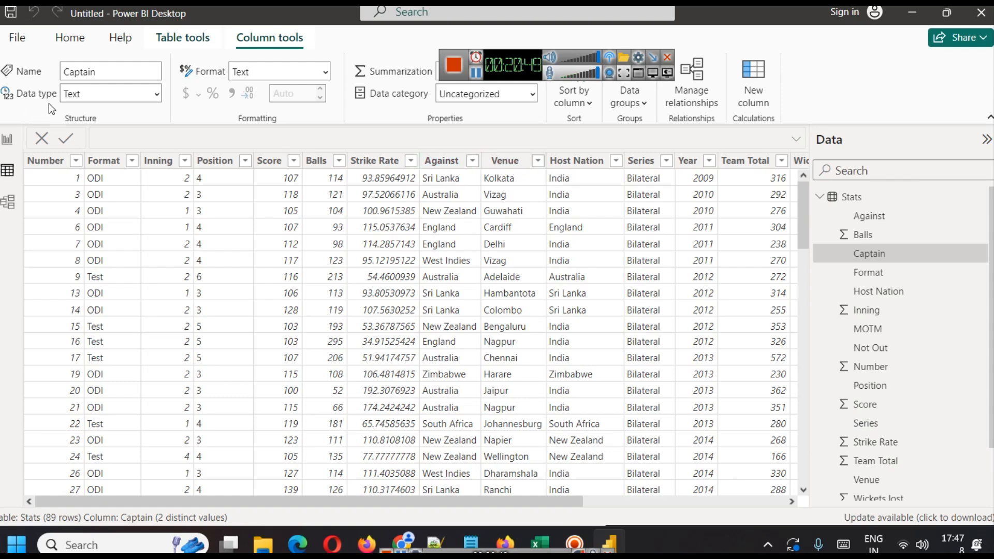
left_click(8, 141)
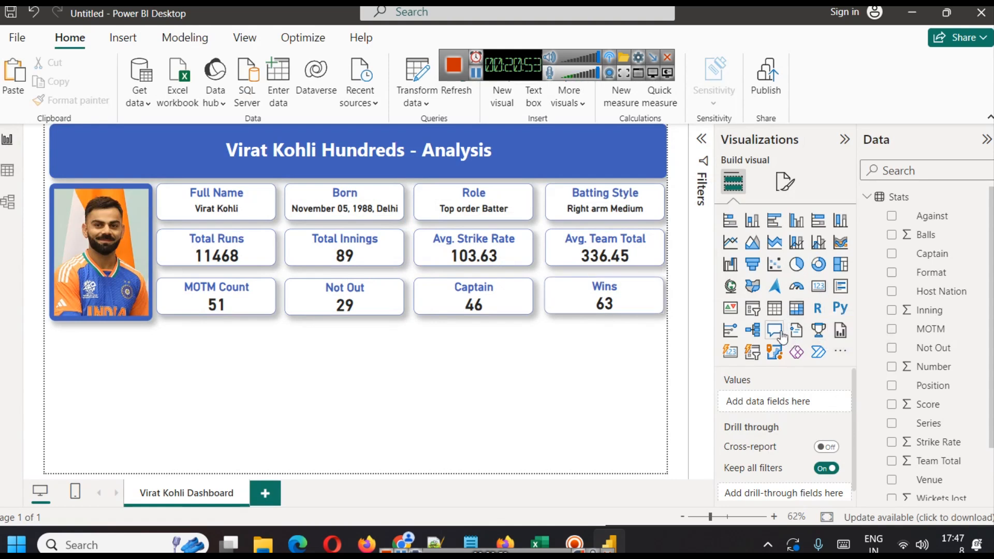
Add a slicer for the Format field below the player photo.
left_click(757, 313)
left_click_drag(97, 431, 92, 361)
left_click(116, 393)
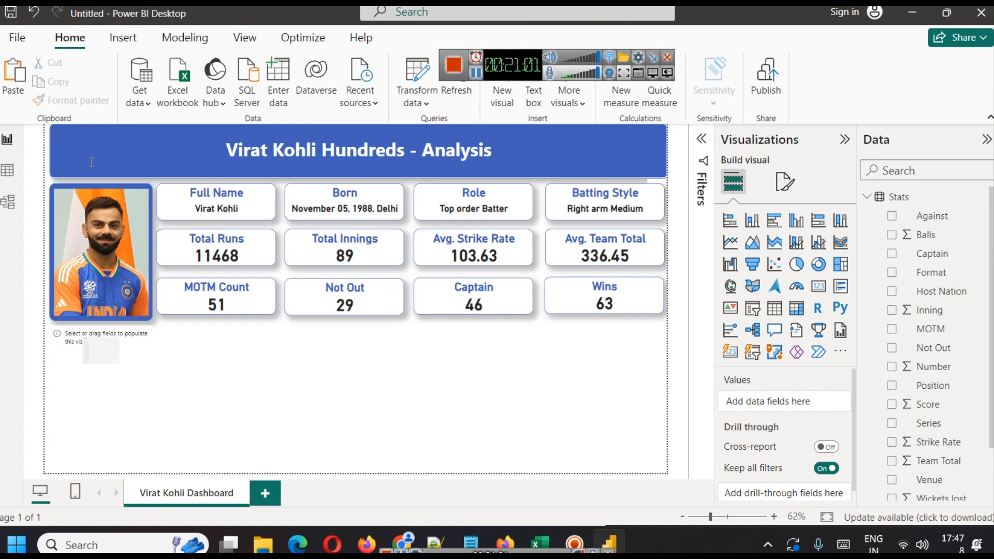
left_click(102, 349)
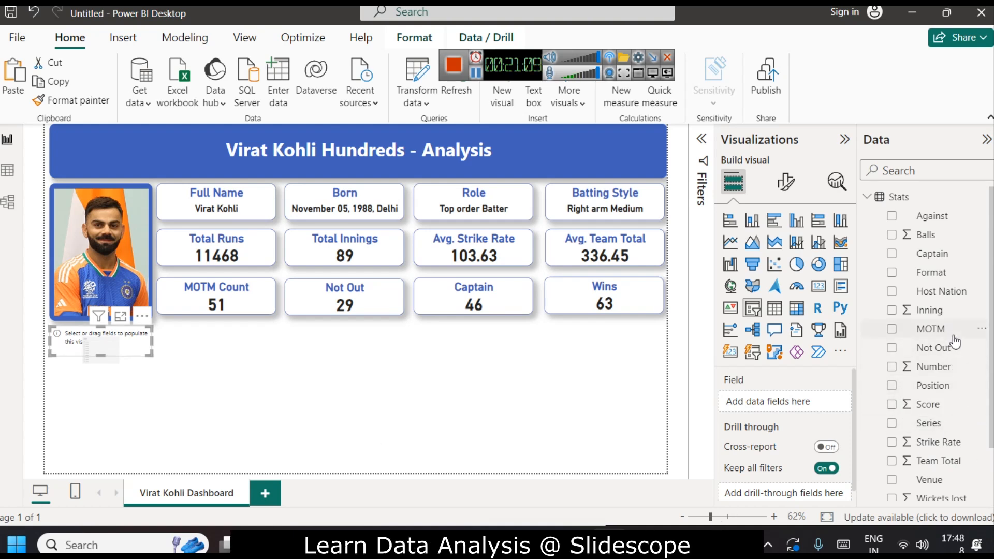
left_click_drag(948, 272, 786, 398)
left_click_drag(934, 272, 787, 401)
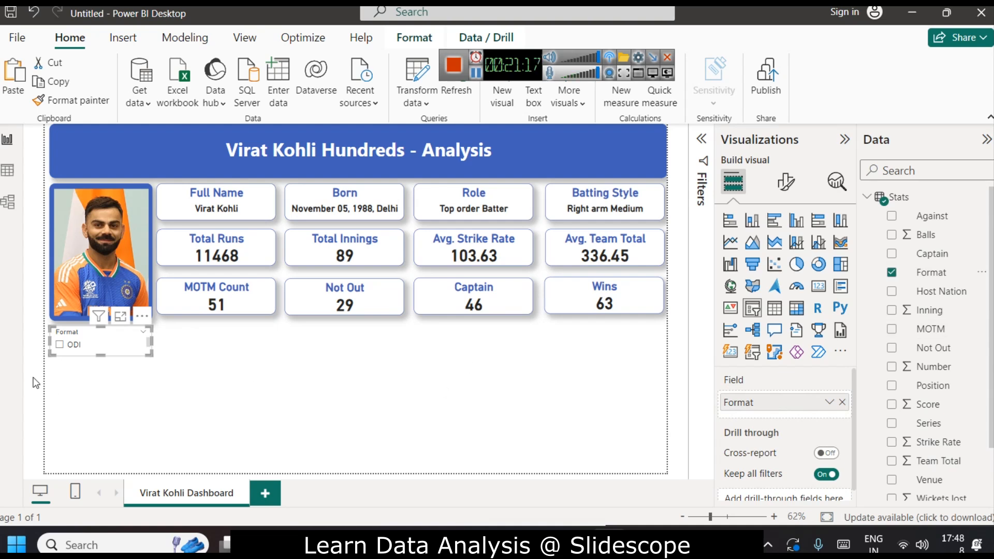
mouse_move(104, 356)
left_mouse_down()
mouse_move(101, 416)
mouse_move(97, 353)
left_mouse_up()
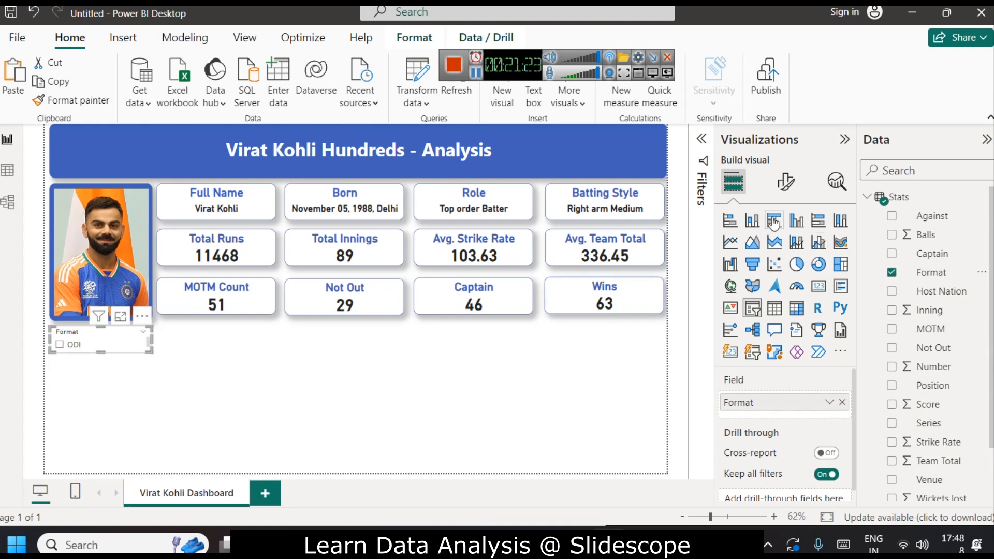
left_click(795, 184)
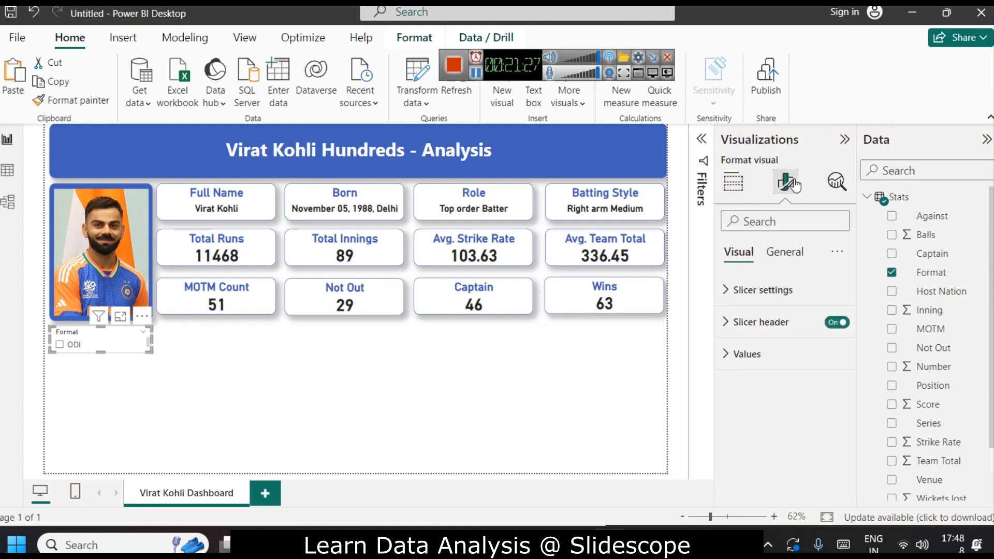
Set the Format slicer's style to Dropdown and turn off its slicer header.
left_click(761, 290)
left_click(765, 374)
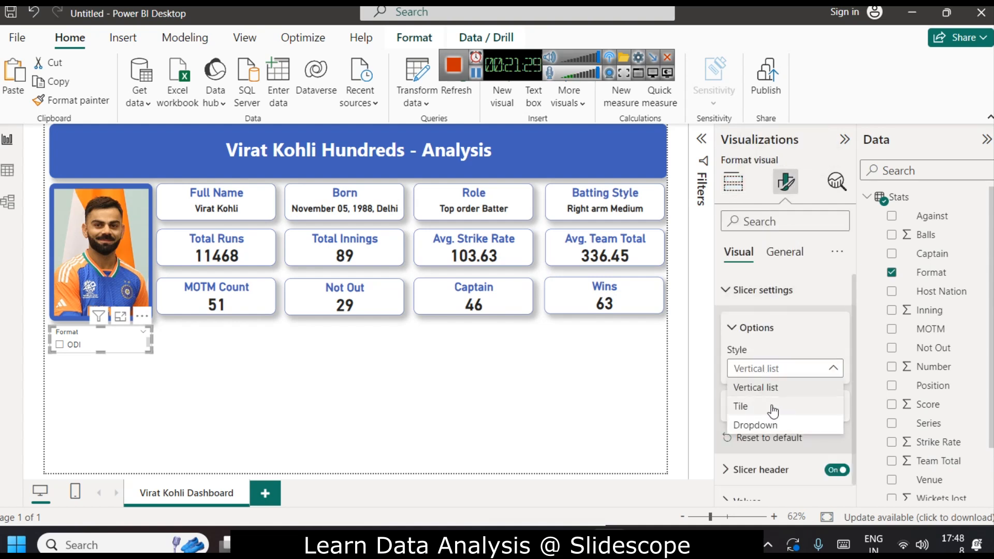
left_click(766, 424)
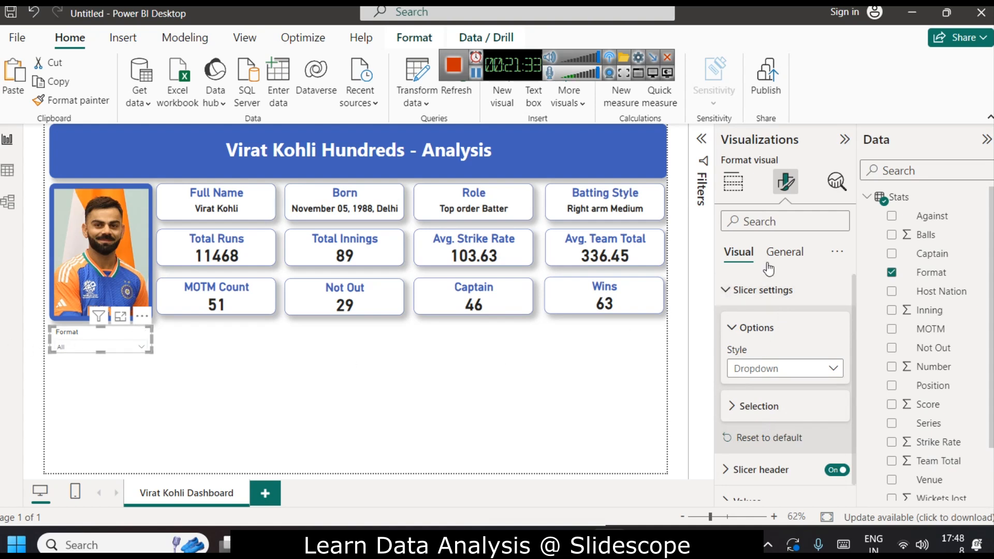
left_click(730, 290)
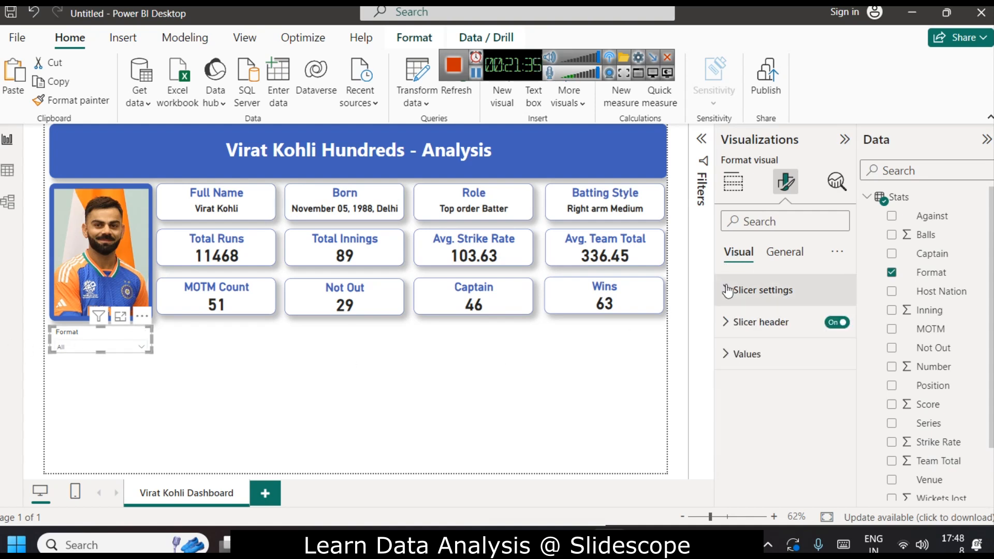
left_click(835, 323)
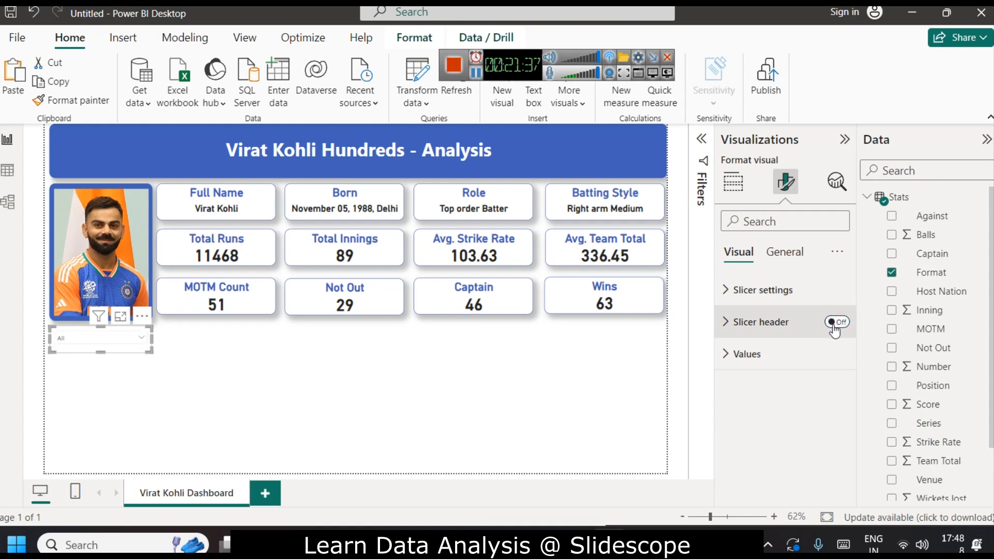
left_click(785, 252)
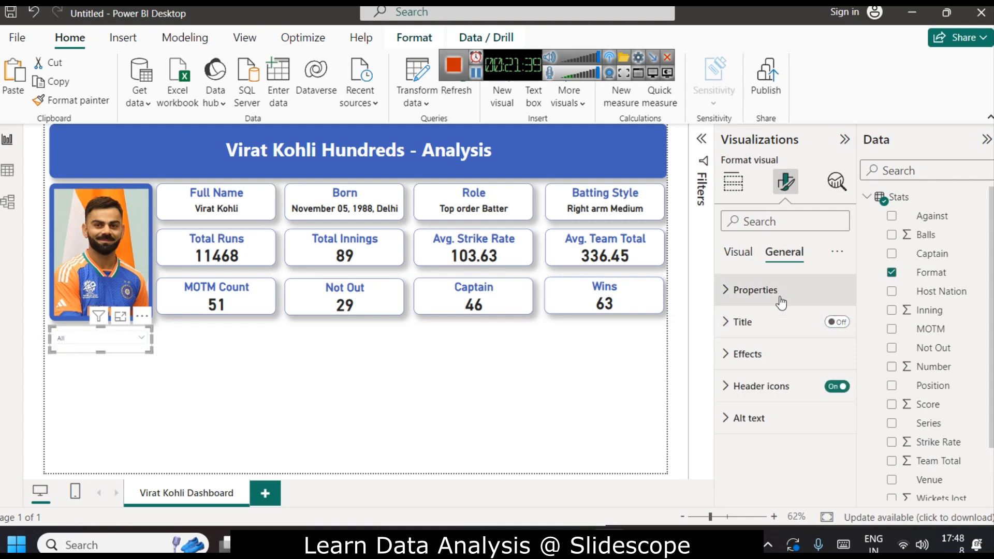
left_click(770, 327)
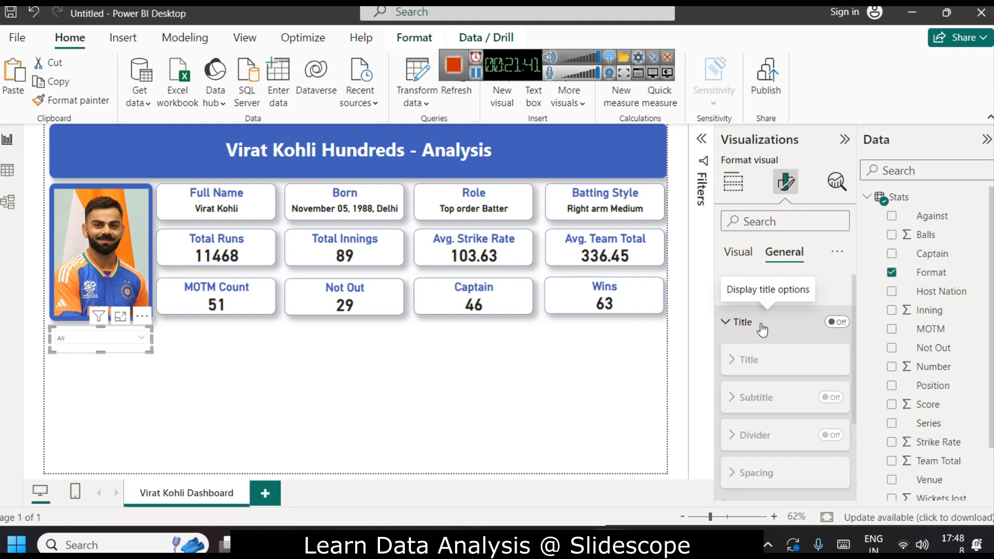
left_click(771, 329)
left_click(119, 335)
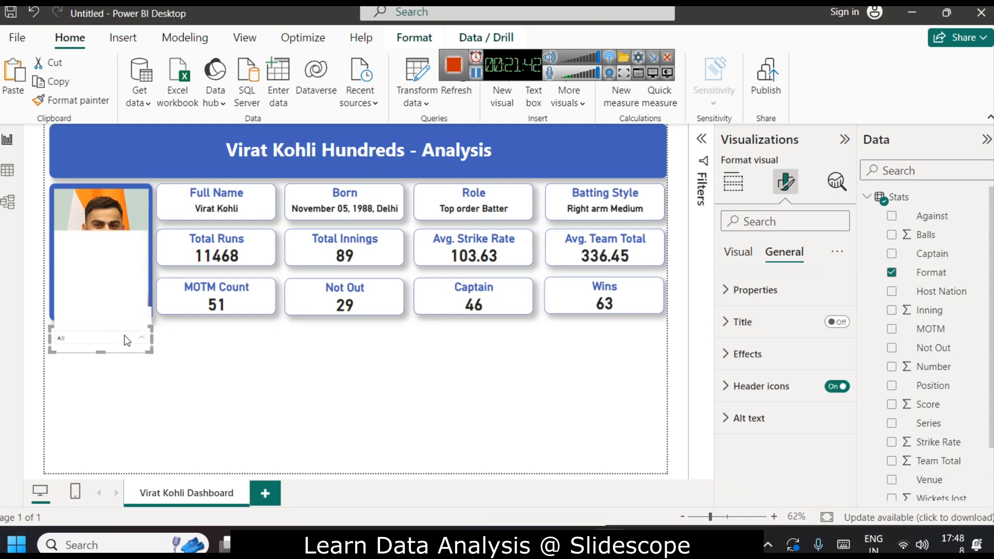
left_click(225, 389)
Copy the MOTM Count card's formatting onto the Format slicer with the Format painter.
left_click(249, 309)
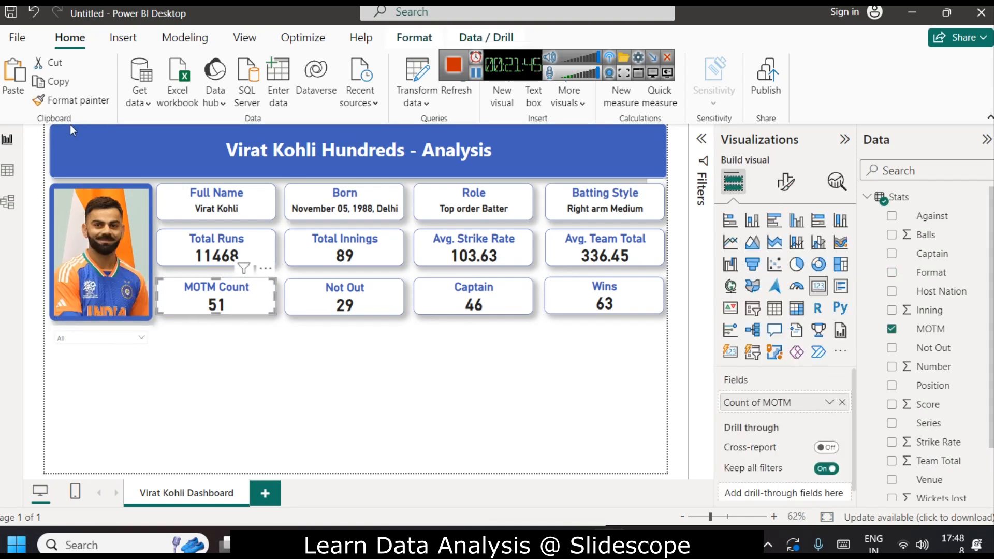
left_click(70, 100)
left_click(113, 334)
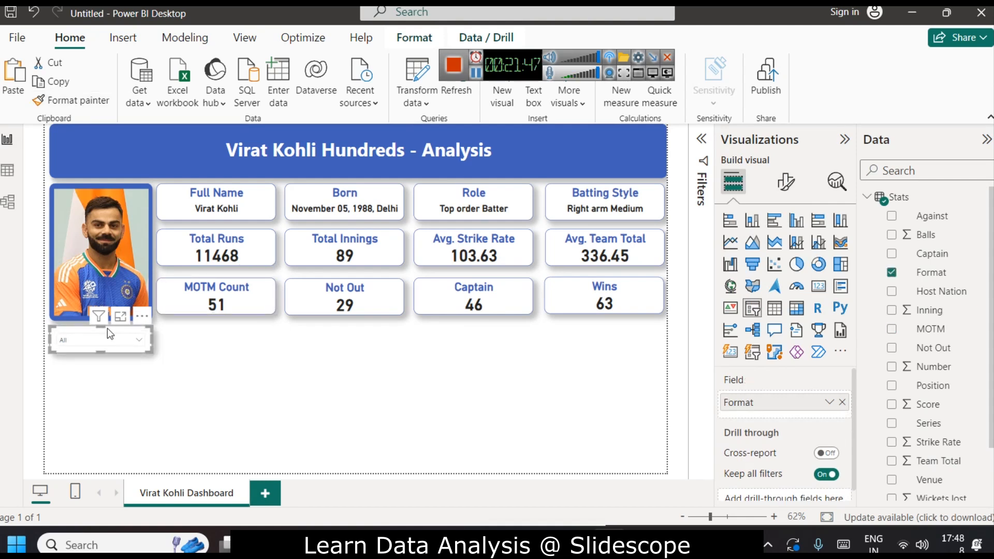
Turn on the slicer title, set its text to Format, and make the slicer slightly taller.
left_click(785, 182)
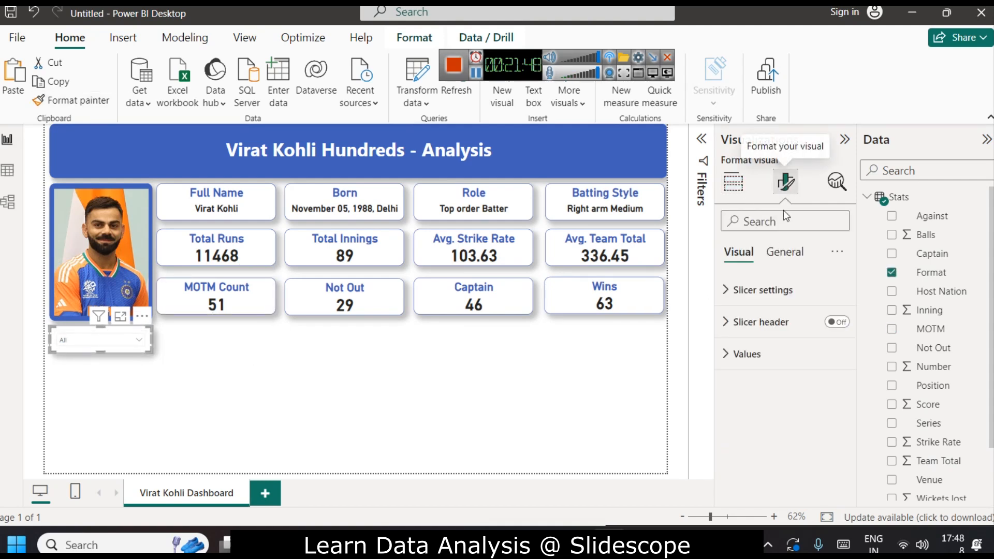
left_click(784, 252)
left_click(741, 322)
left_click(764, 398)
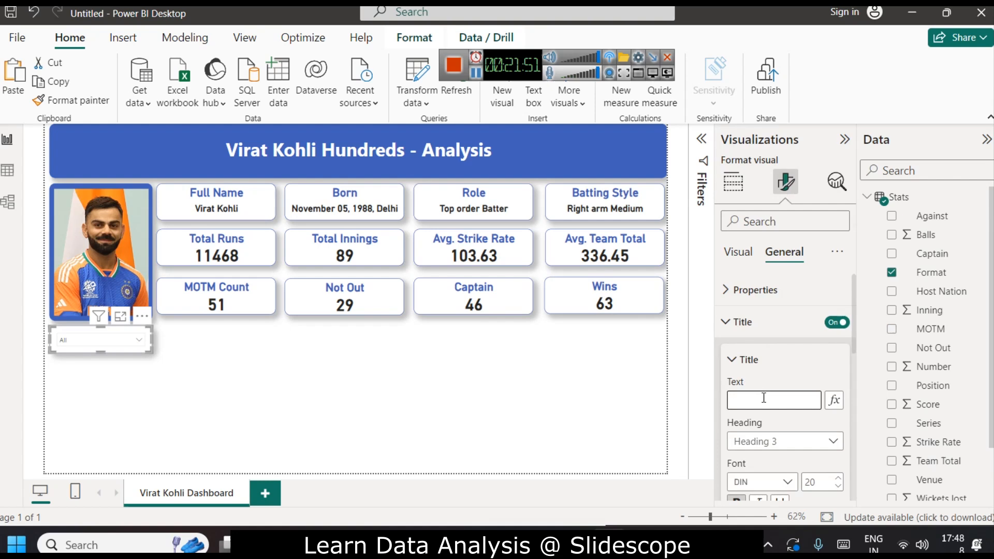
type("F")
type("orma")
type("r")
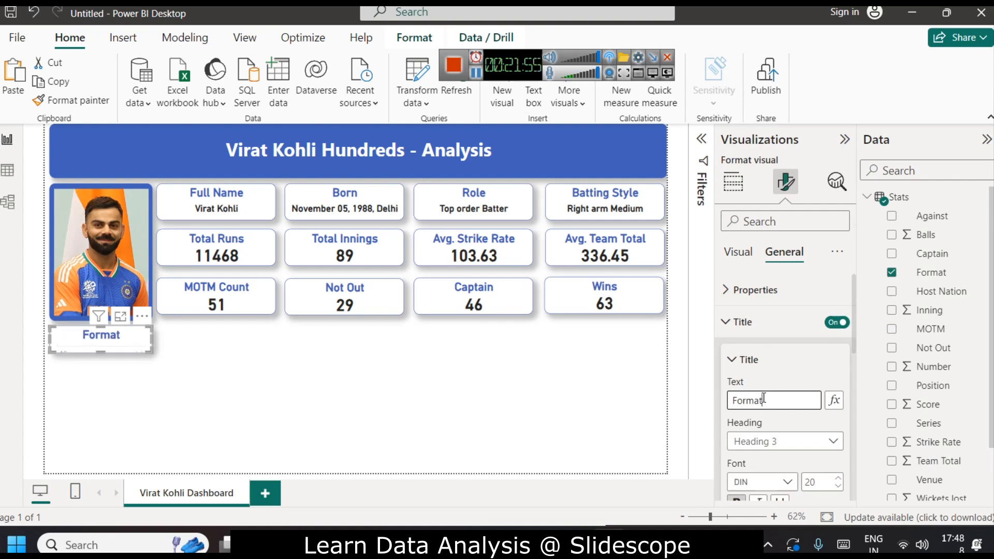
left_click_drag(104, 351, 101, 367)
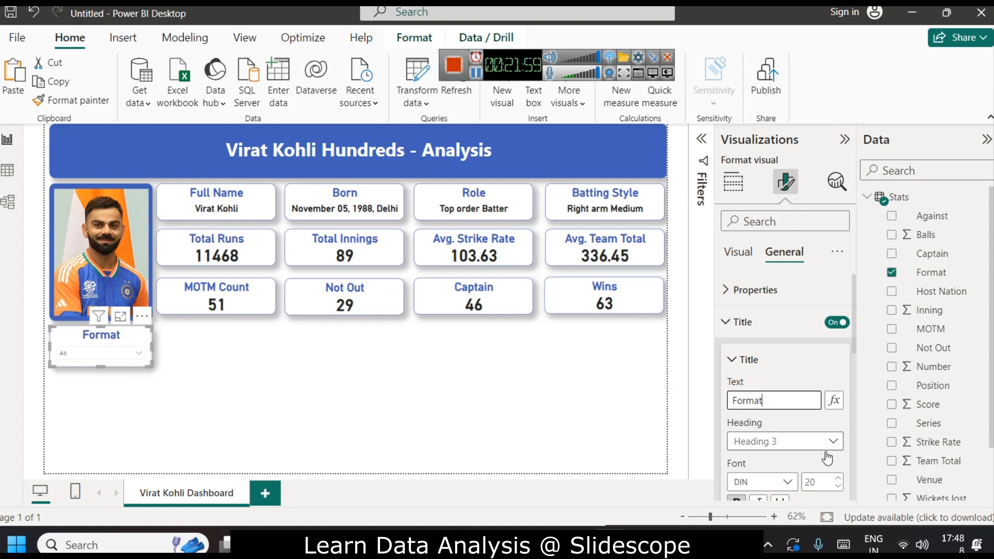
Reduce the slicer title's font size to 16.
scroll(806, 425, "down", 3)
left_click(837, 329)
left_click(837, 334)
left_click(837, 334)
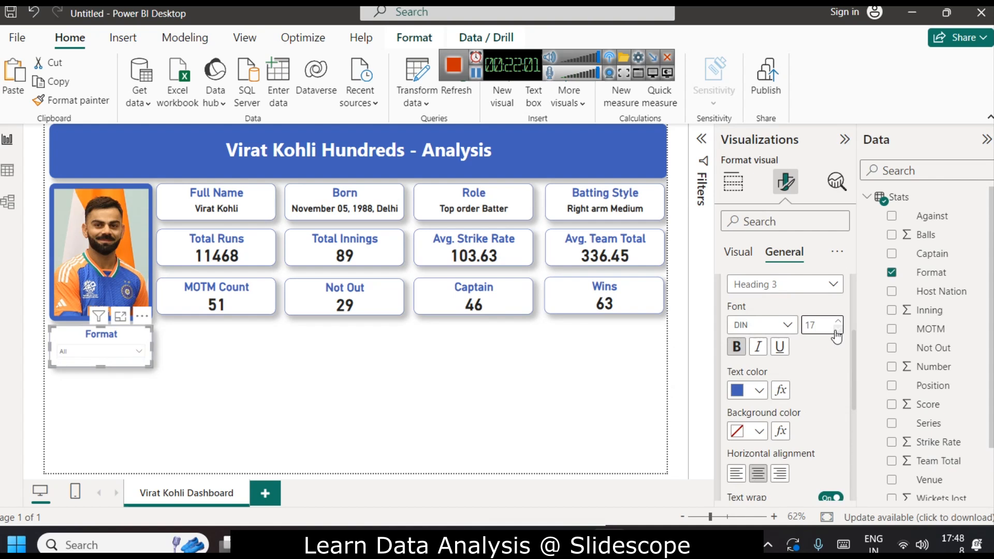
left_click(837, 333)
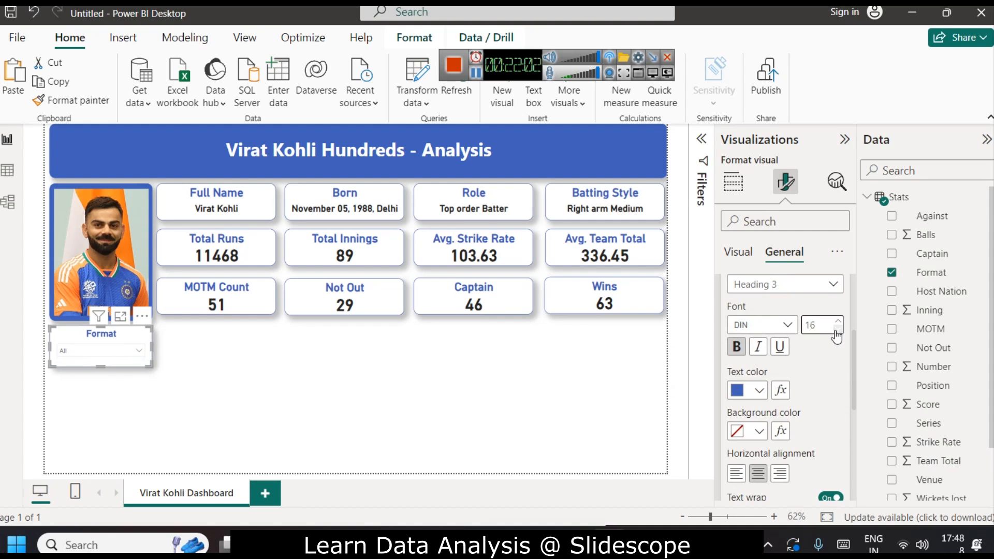
left_click(95, 353)
left_click(94, 369)
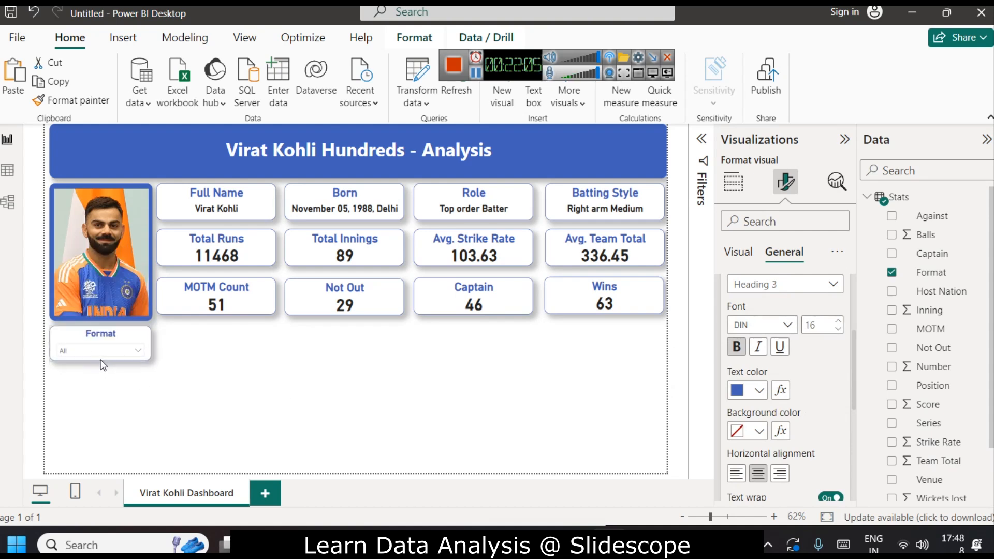
left_click(103, 366)
left_click(122, 349)
left_click(122, 349)
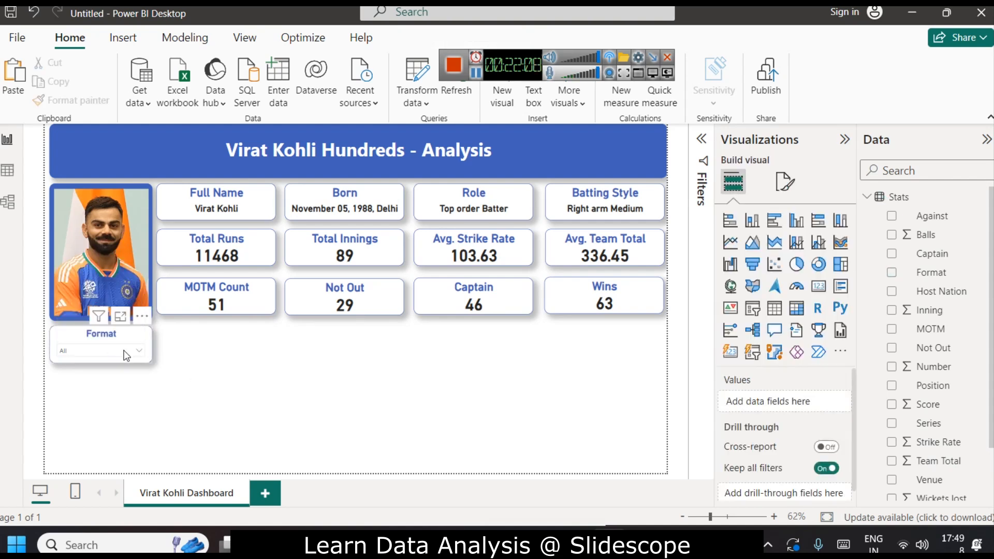
left_click(785, 181)
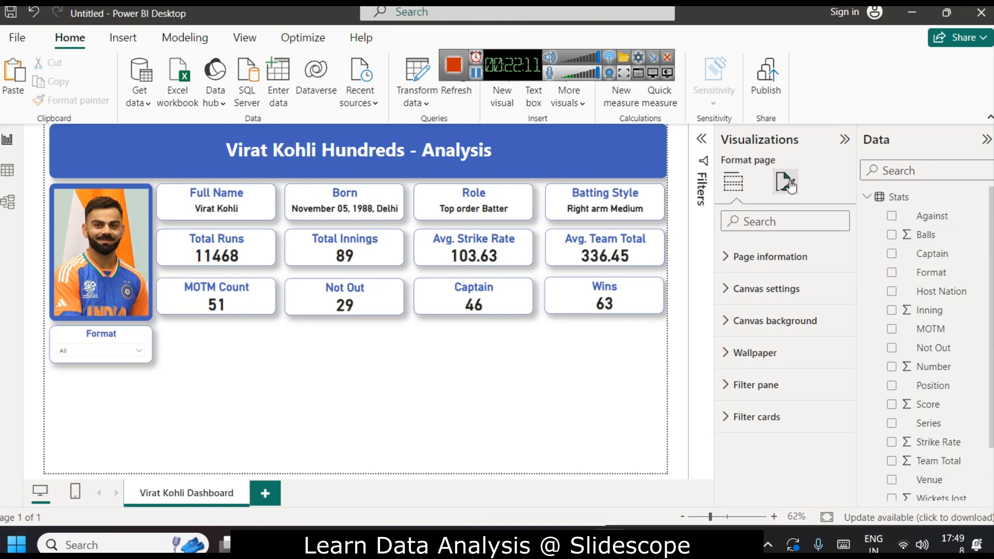
left_click(130, 347)
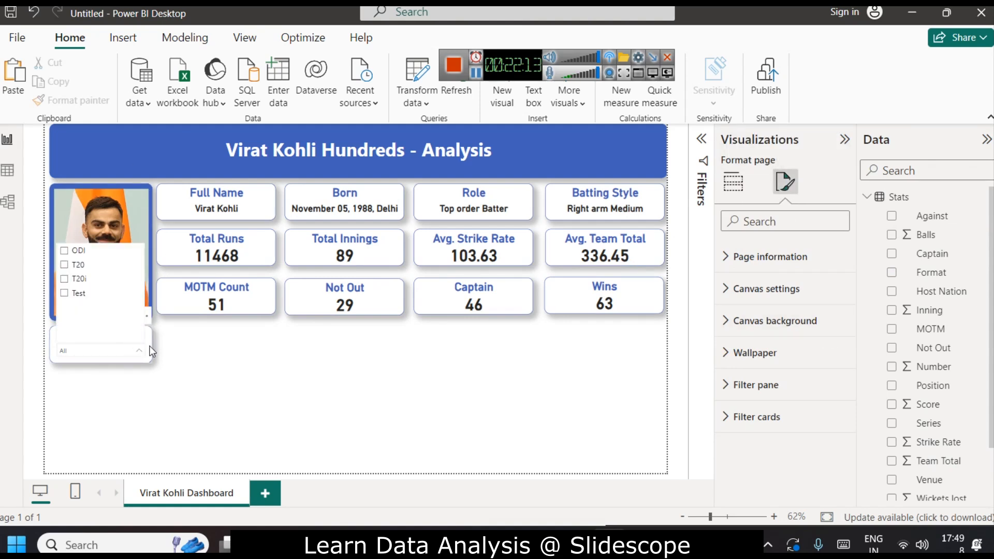
left_click(148, 344)
Set the slicer values' background color to light grey #CDD0DB.
left_click(747, 354)
scroll(771, 393, "down", 4)
left_click(773, 454)
scroll(784, 430, "down", 1)
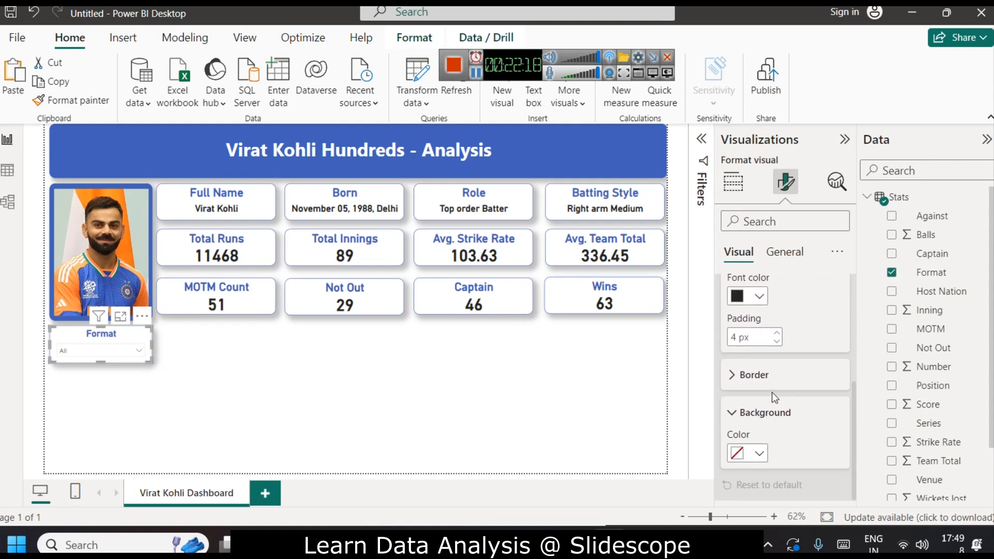
left_click(757, 454)
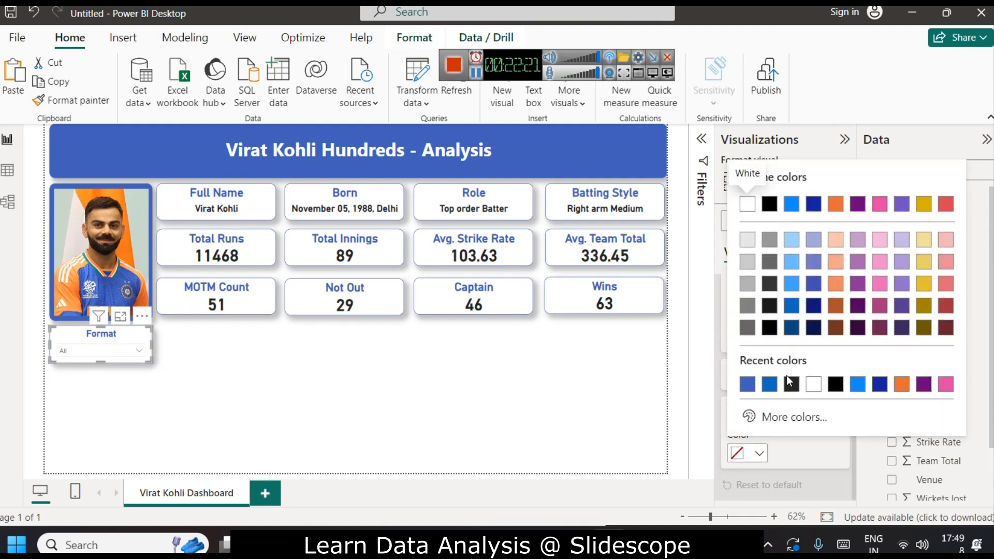
left_click(783, 429)
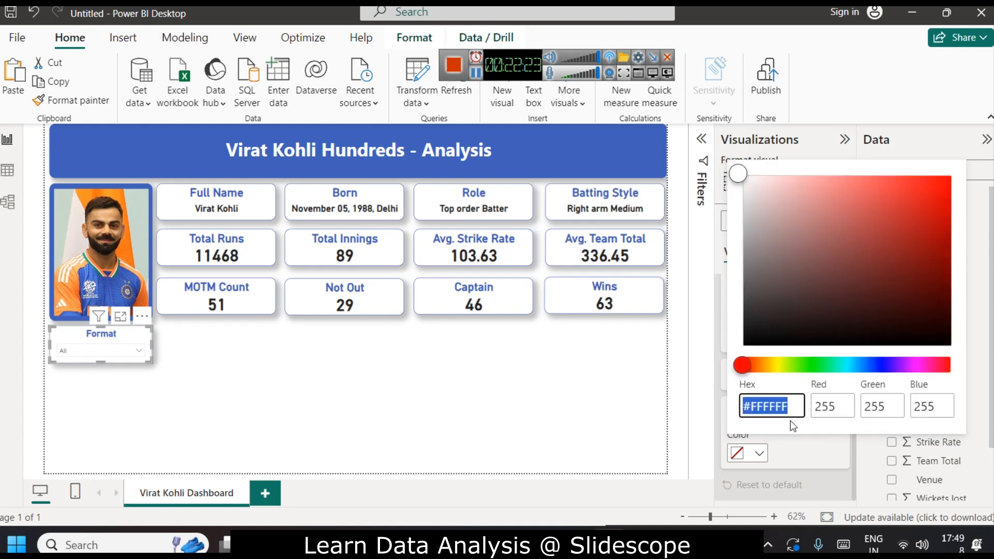
left_click(810, 429)
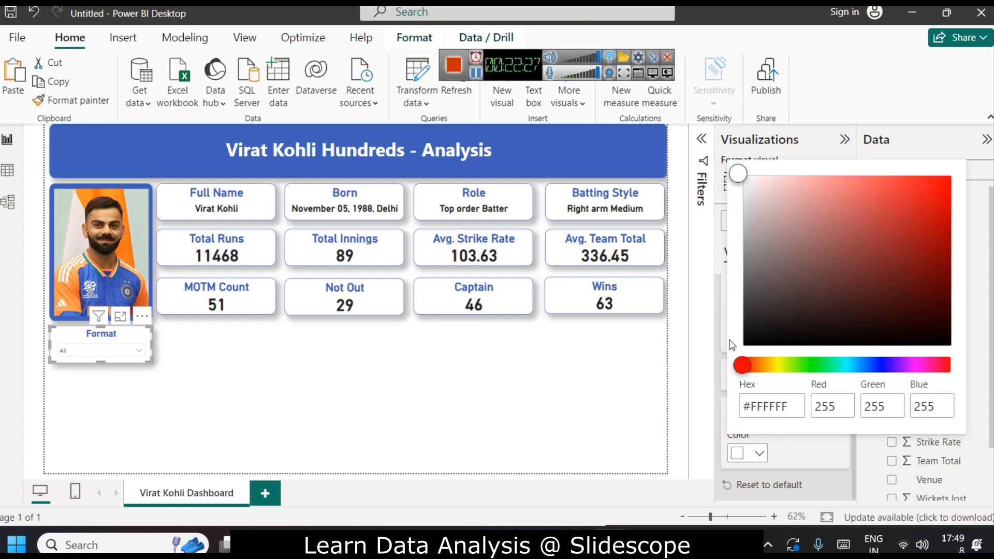
left_click(761, 452)
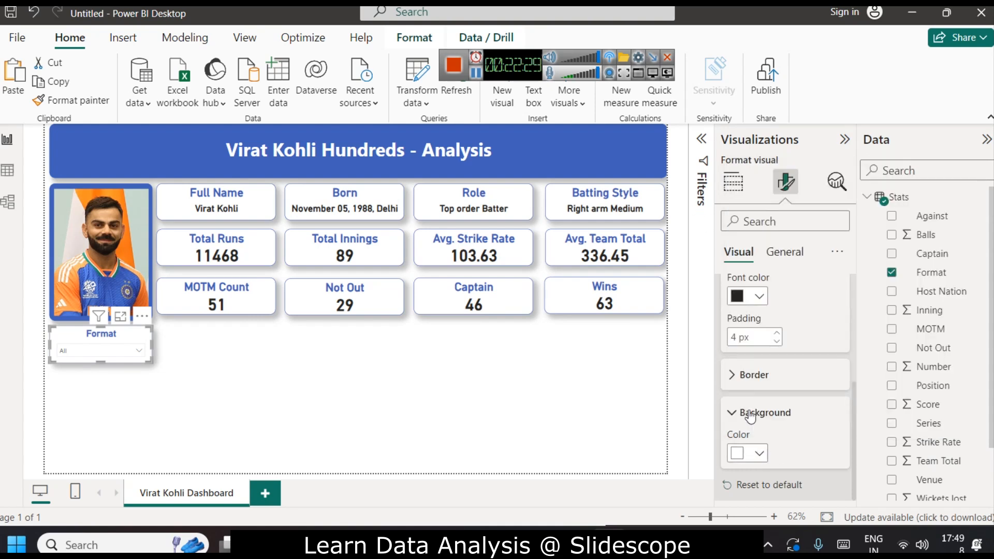
left_click(760, 453)
left_click(768, 386)
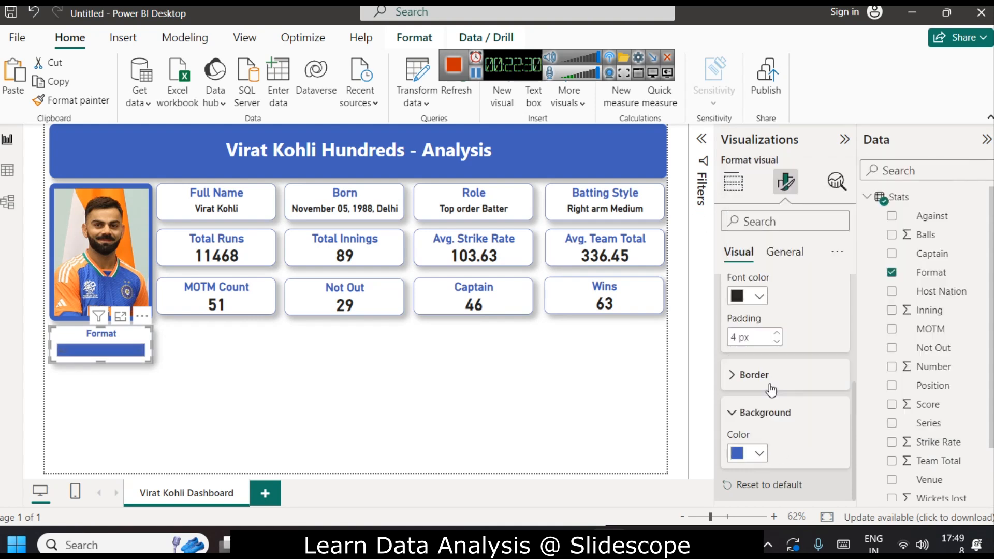
left_click(759, 453)
left_click(772, 418)
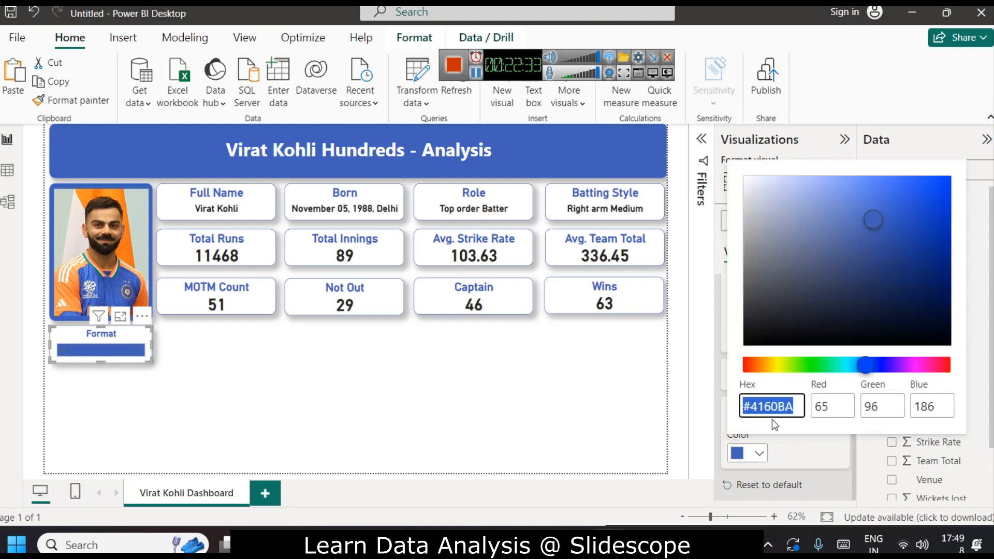
left_click(864, 219)
left_click_drag(868, 225, 758, 207)
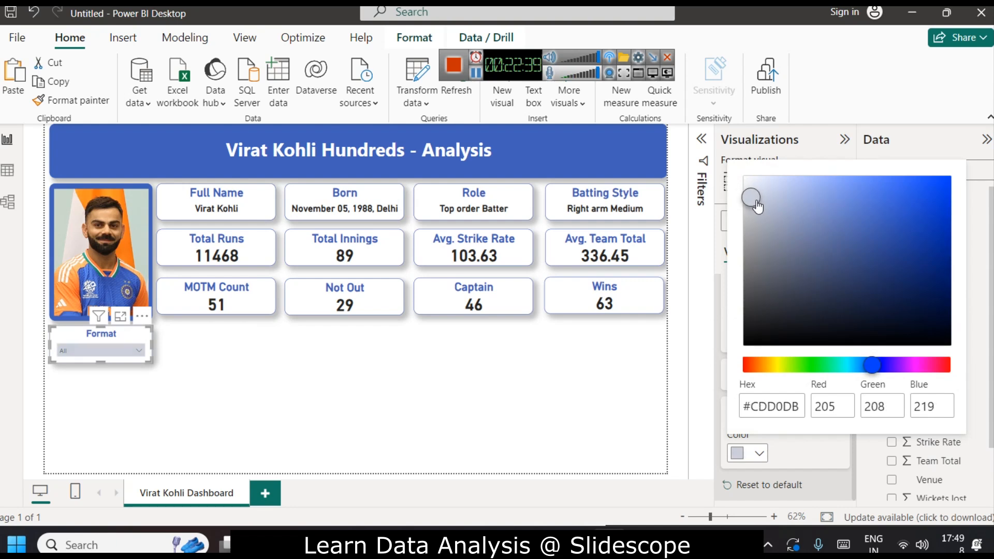
left_click(706, 396)
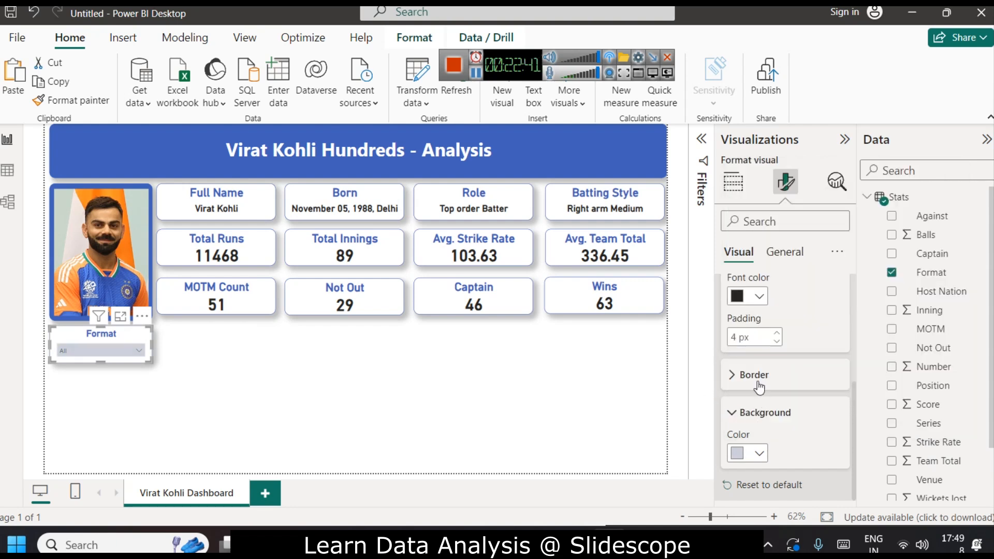
Make the slicer's value text bold and collapse the Visualizations pane.
scroll(759, 387, "up", 3)
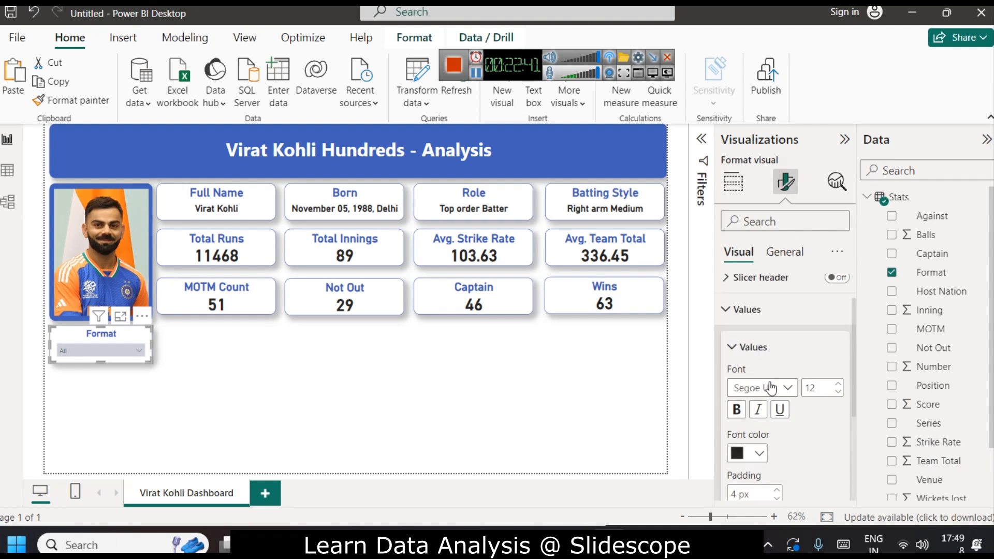
left_click(737, 411)
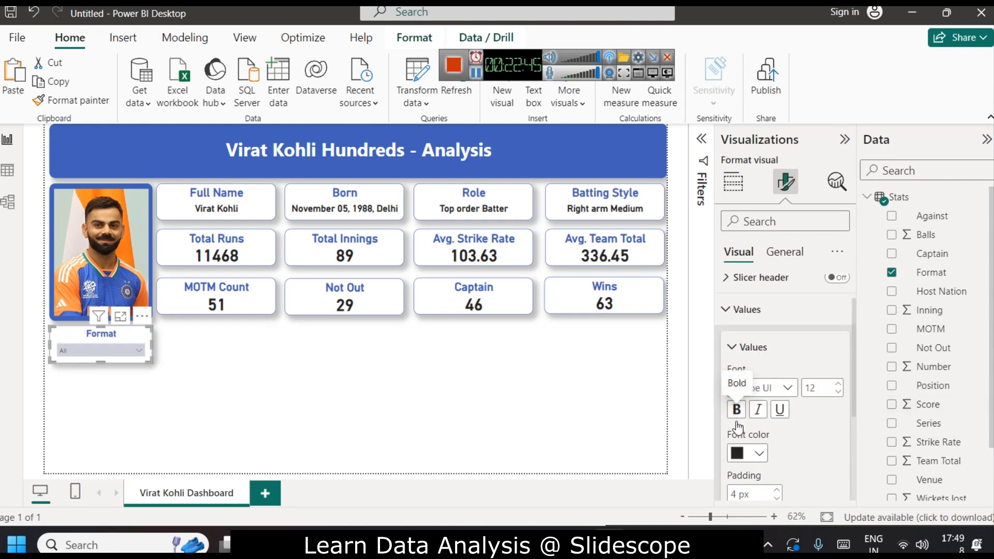
left_click(88, 348)
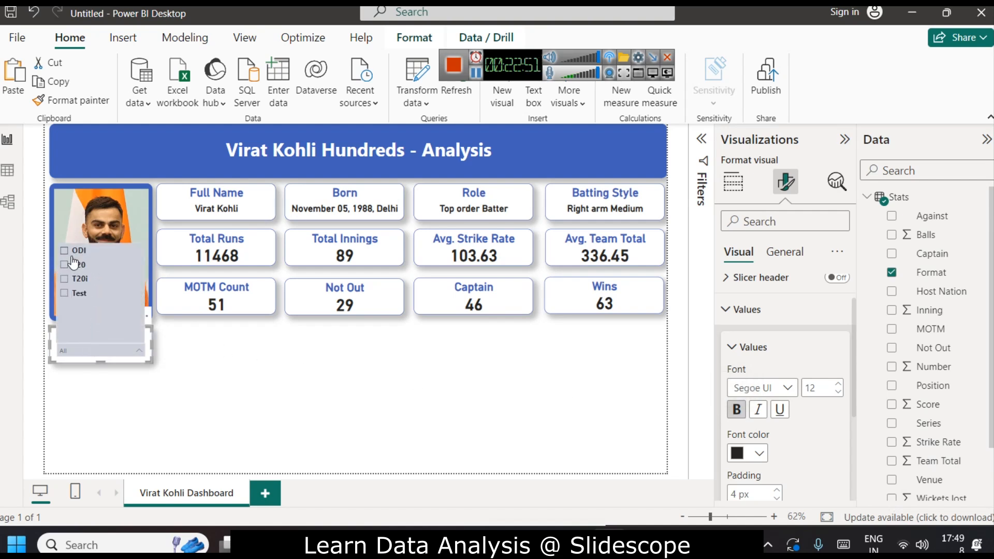
left_click(845, 139)
left_click(844, 138)
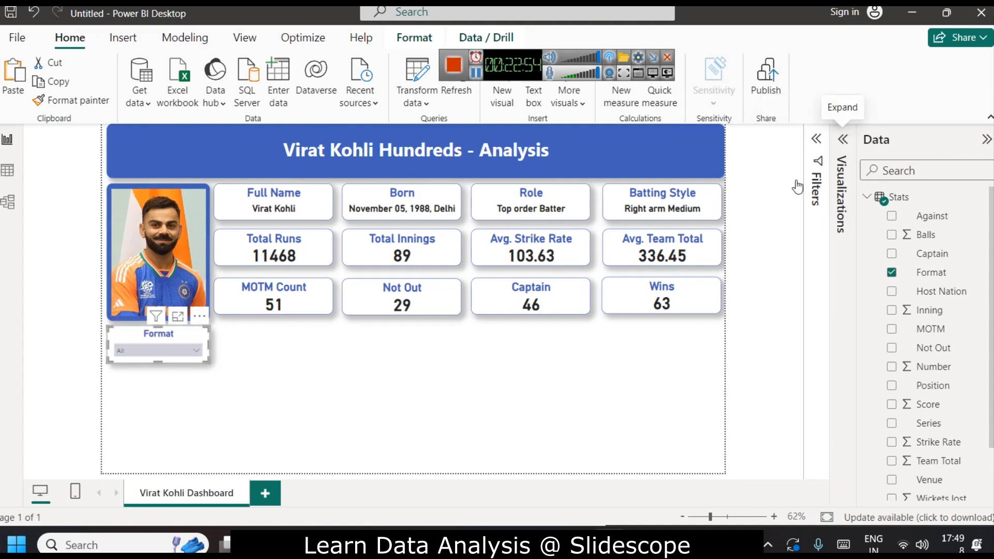
Test the Format slicer by selecting the T20 and T20i values.
left_click(145, 348)
left_click(138, 266)
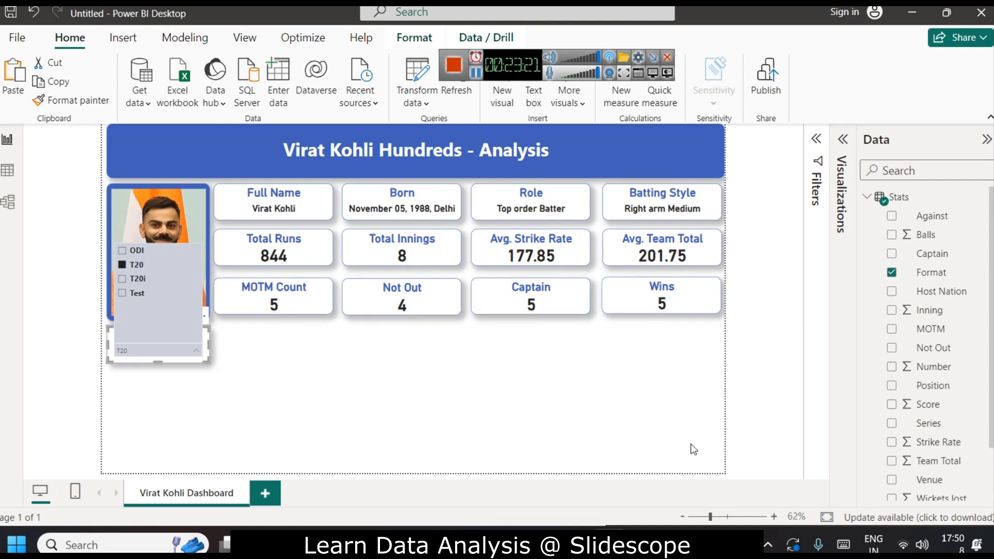
left_click(138, 280)
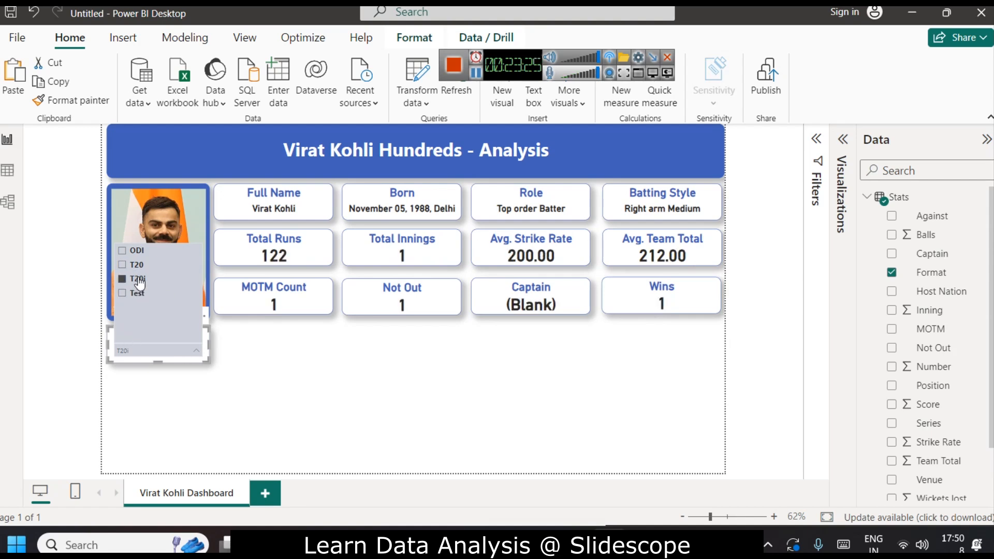
left_click(137, 264)
left_click(137, 280)
Inspect the Format column values in the Stats data table.
left_click(7, 170)
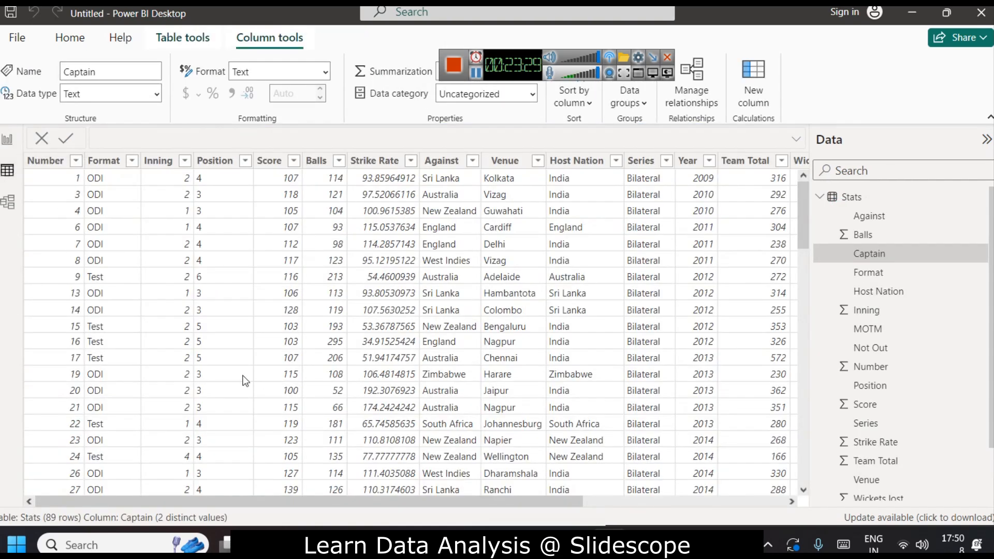
scroll(192, 357, "down", 20)
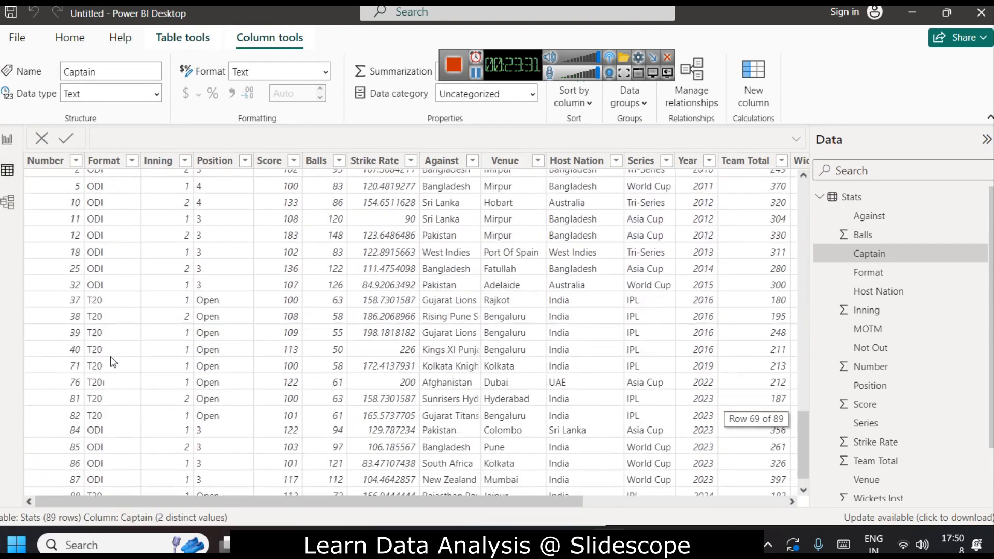
left_click(113, 471)
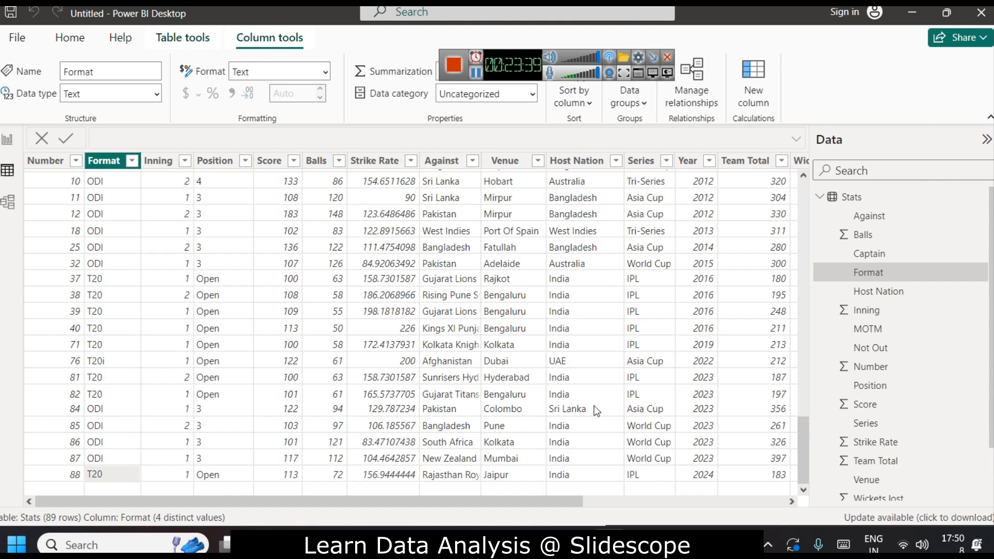
left_click(7, 140)
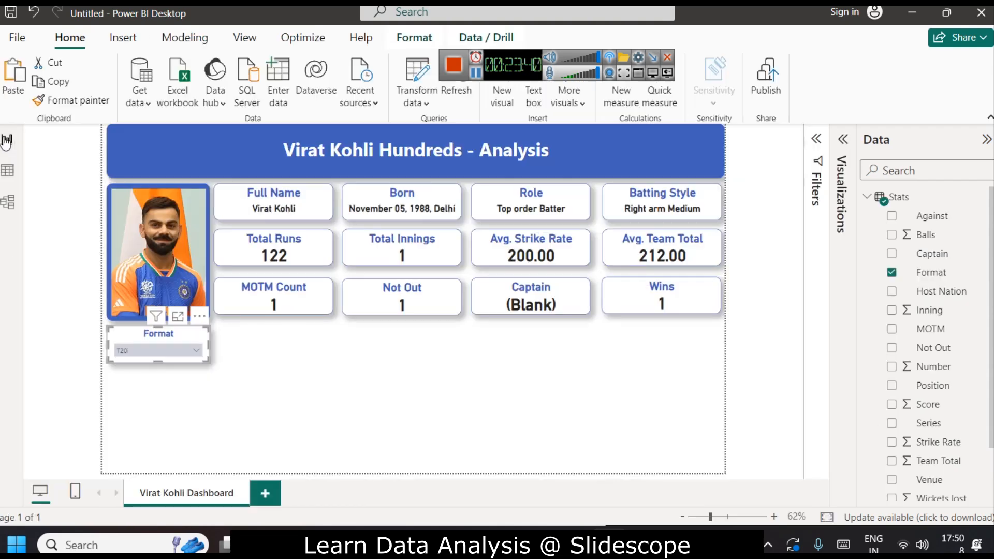
Test the Format slicer by selecting Test and then ODI, and clear the selection.
left_click(179, 350)
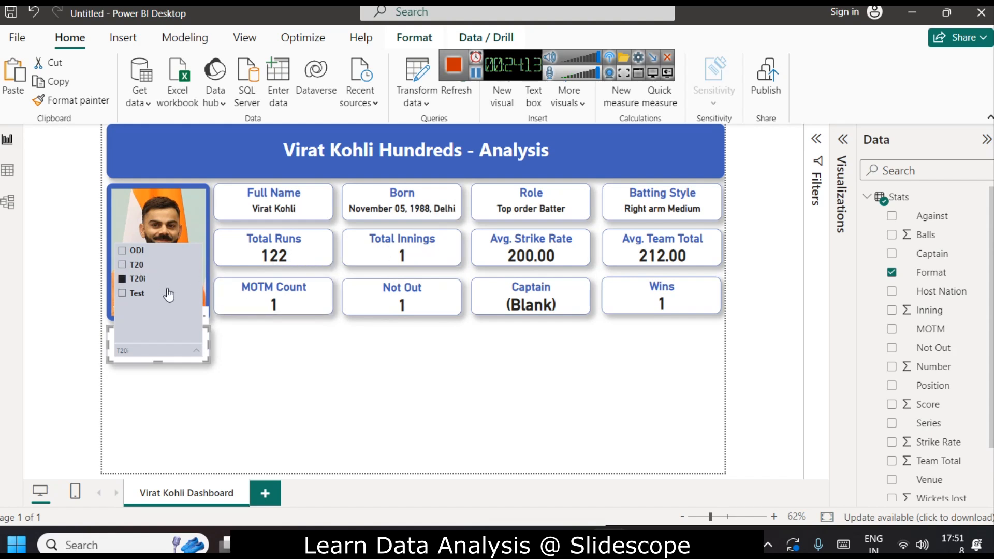
left_click(134, 293)
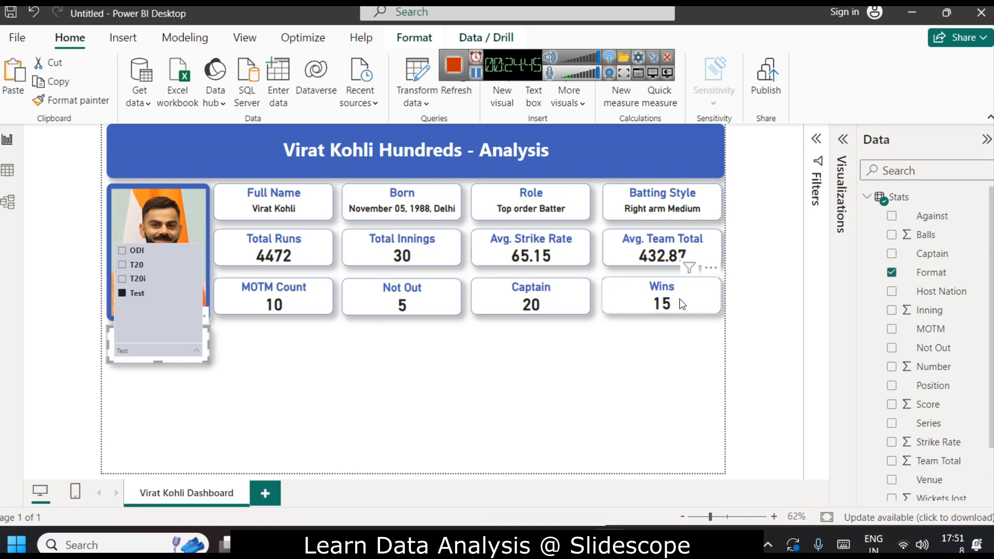
left_click(137, 253)
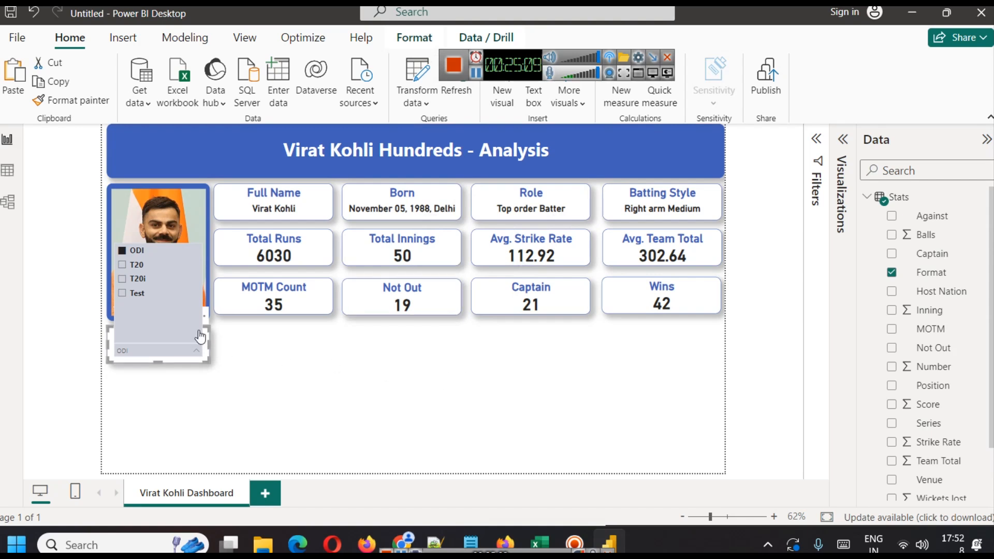
left_click(139, 252)
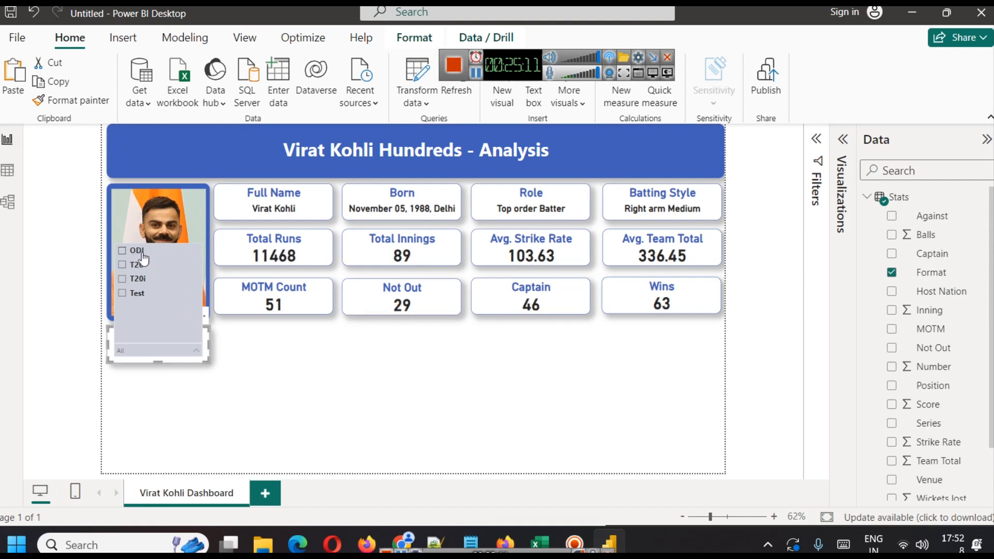
left_click(282, 366)
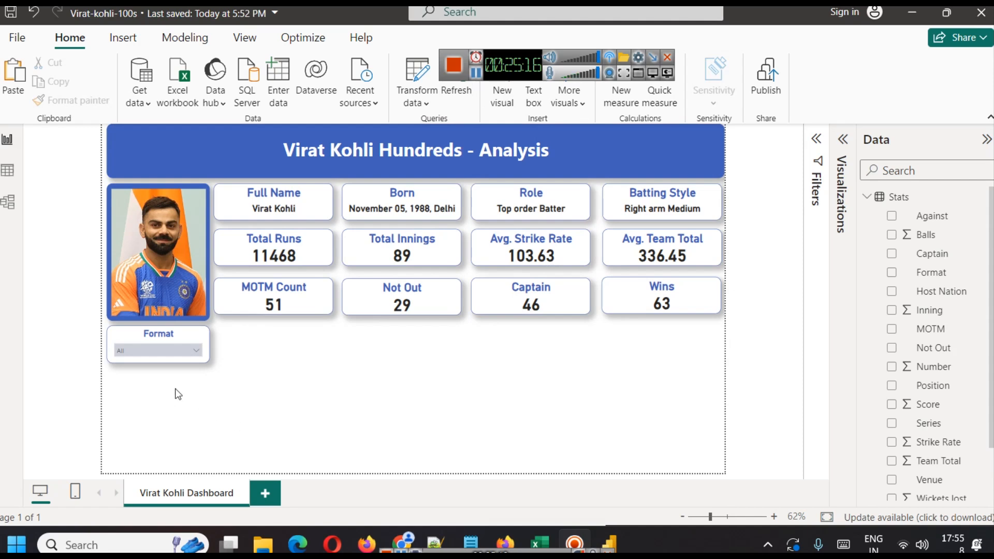
Paste two copies of the Format slicer, stacking them below the original.
left_click(174, 341)
key("ctrl+v")
left_click_drag(174, 343, 164, 432)
key("ctrl+v")
left_click(269, 420)
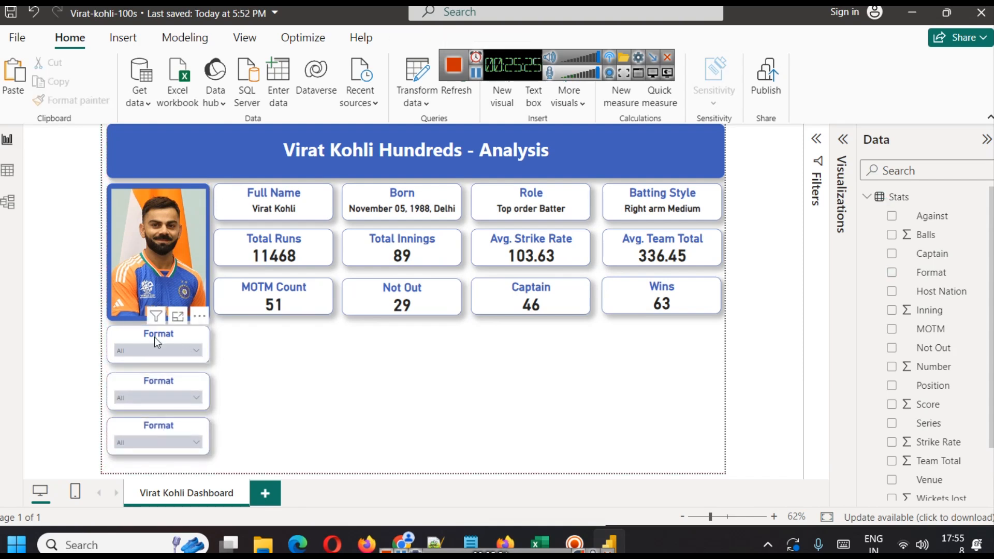
Replace the second slicer's Format field with the Position field.
left_click(162, 397)
left_click(269, 390)
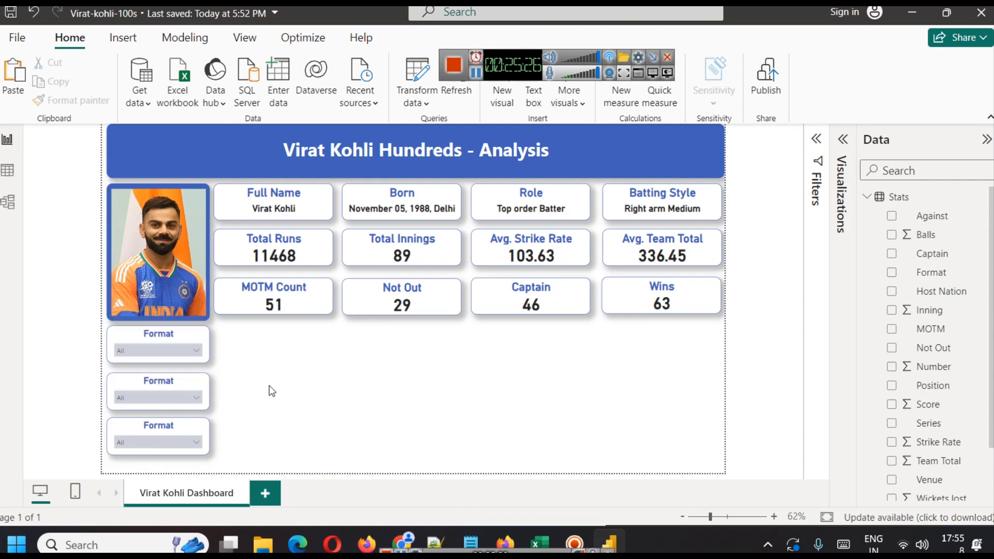
left_click(186, 377)
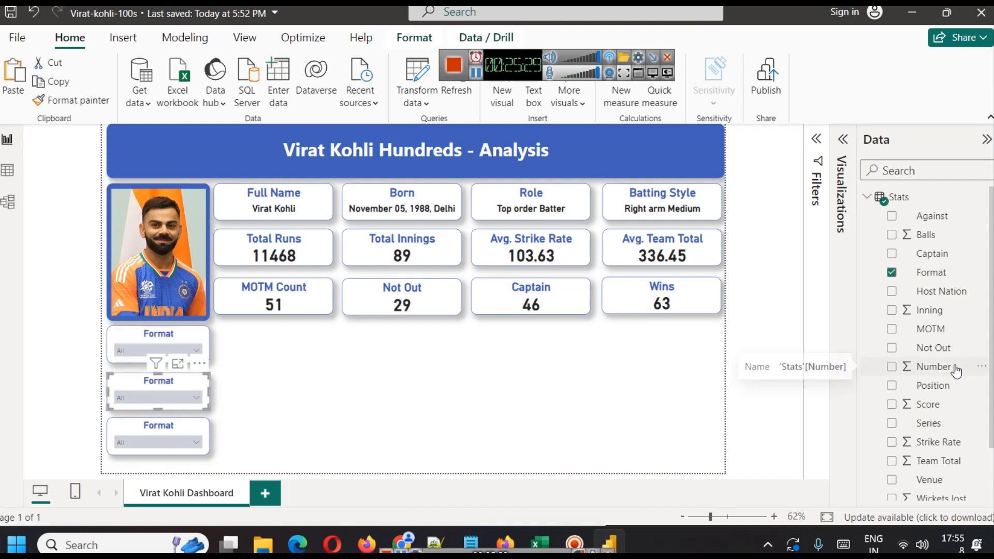
scroll(950, 357, "down", 2)
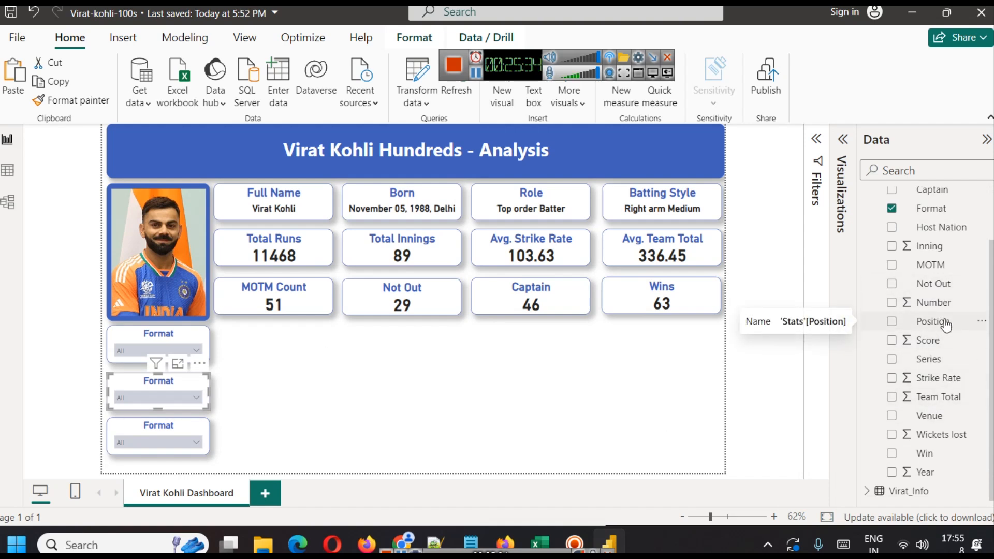
left_click(843, 140)
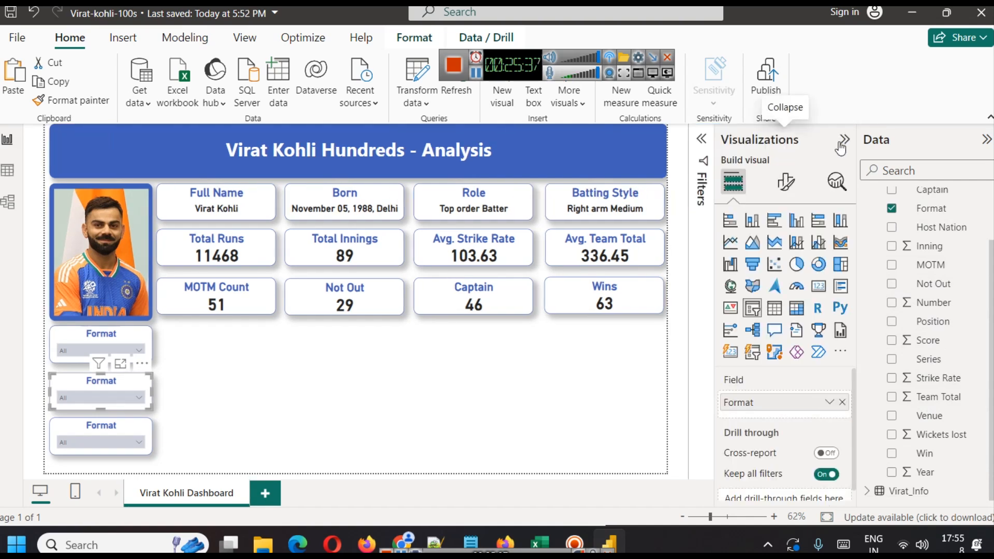
left_click(843, 402)
left_click_drag(932, 322, 780, 403)
Test the Position slicer by selecting Open, 6 and 5, then clear the selection.
left_click(91, 399)
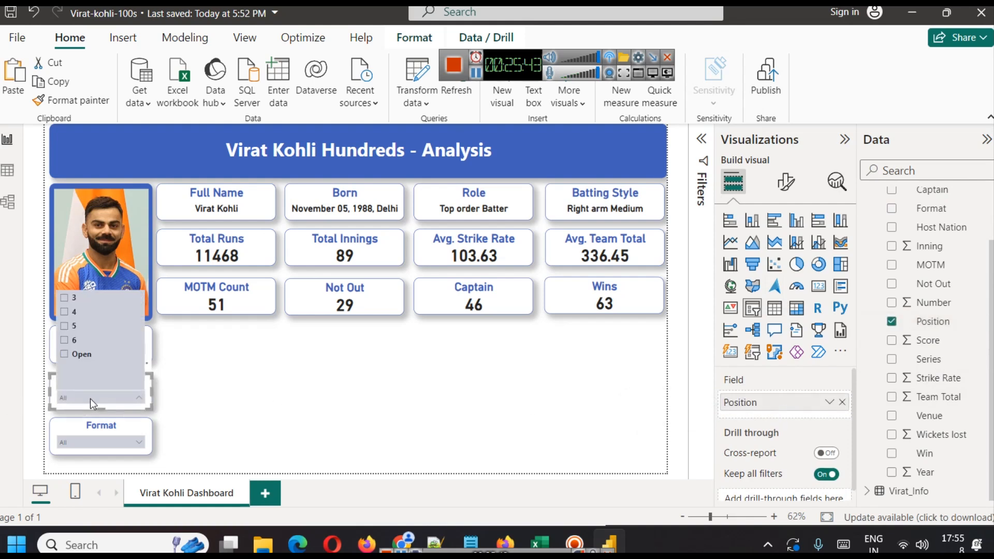
left_click(79, 356)
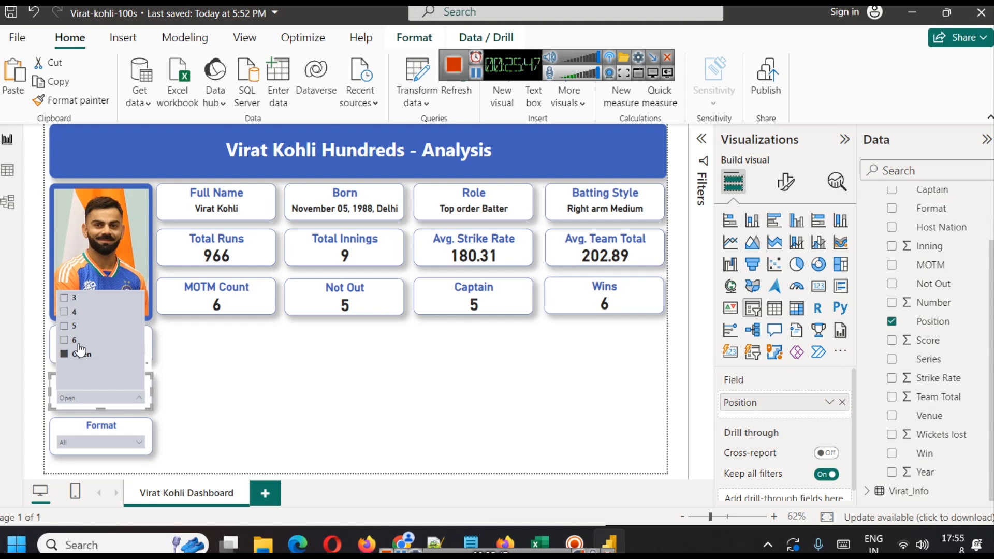
left_click(78, 342)
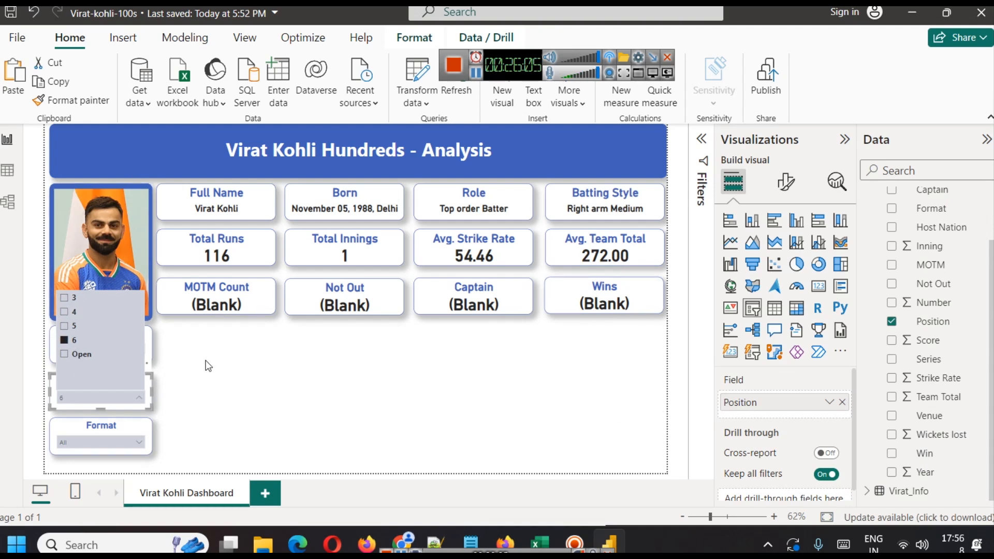
left_click(74, 327)
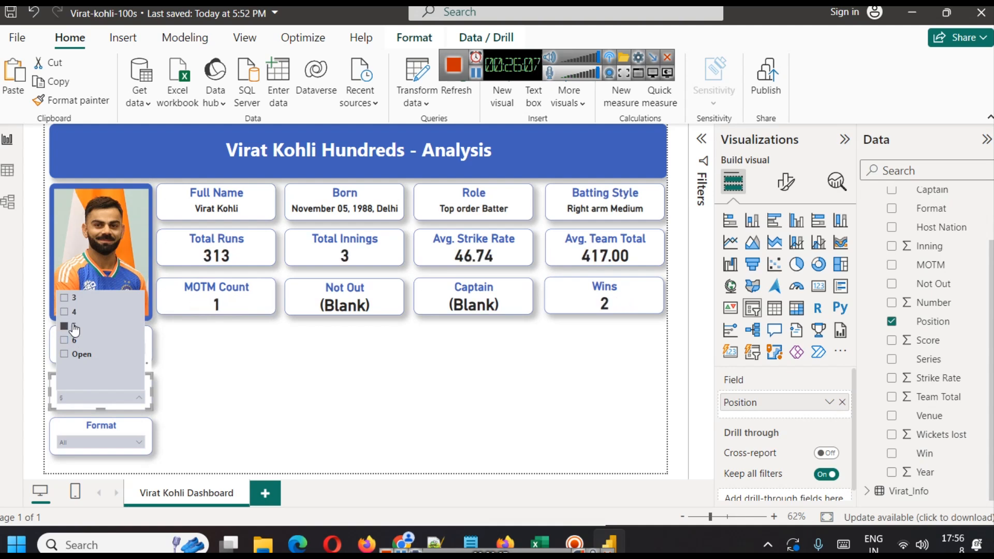
left_click(177, 367)
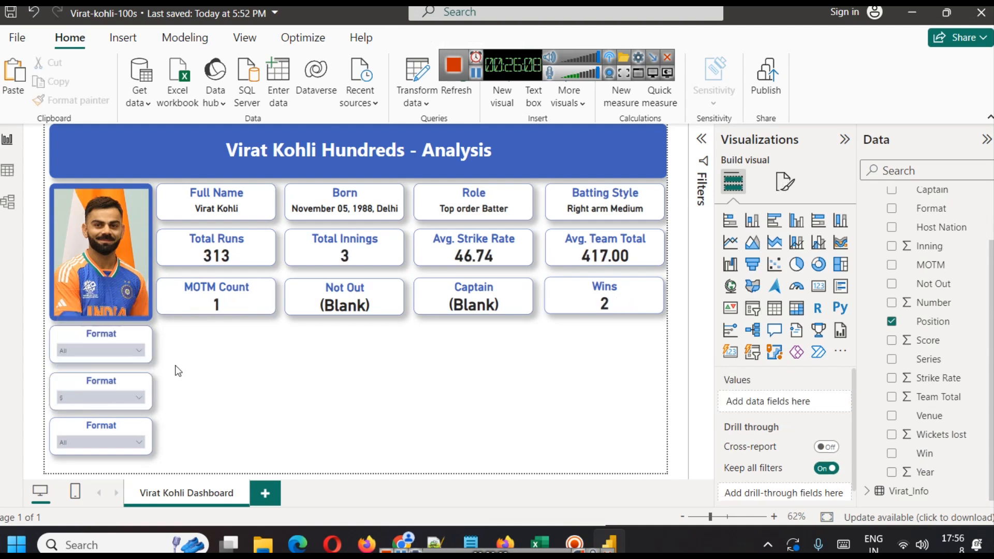
left_click(110, 391)
left_click(111, 396)
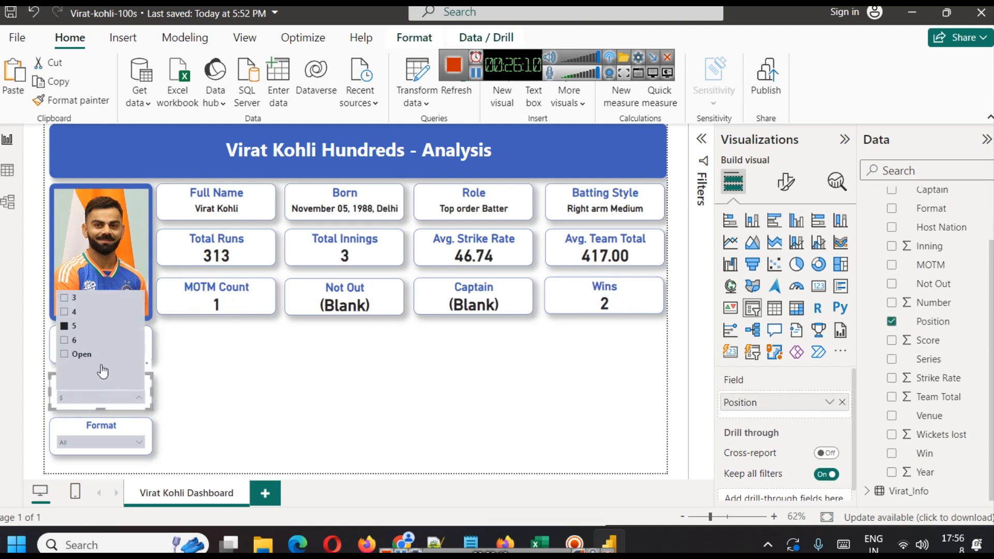
left_click(77, 330)
left_click(174, 370)
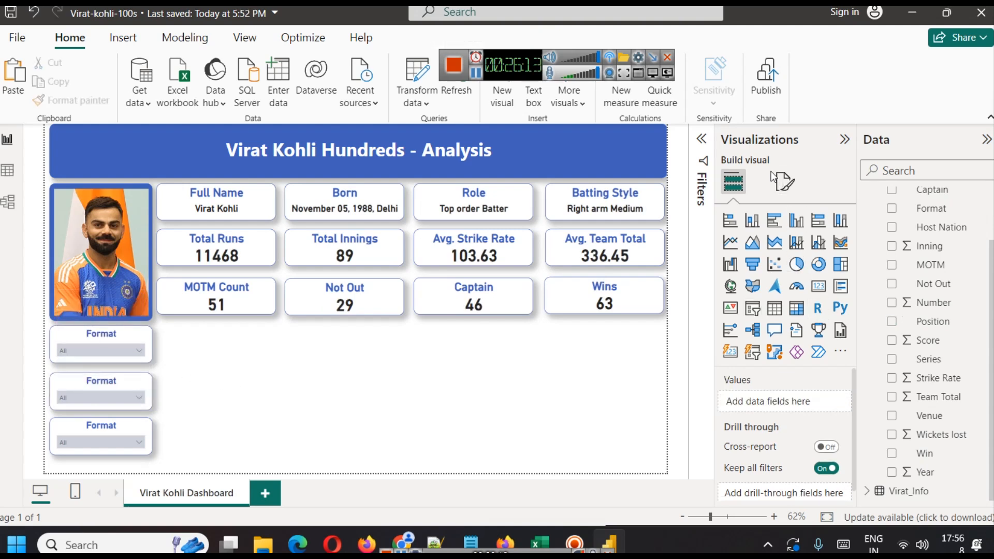
Change the second slicer's title text to Position.
left_click(124, 388)
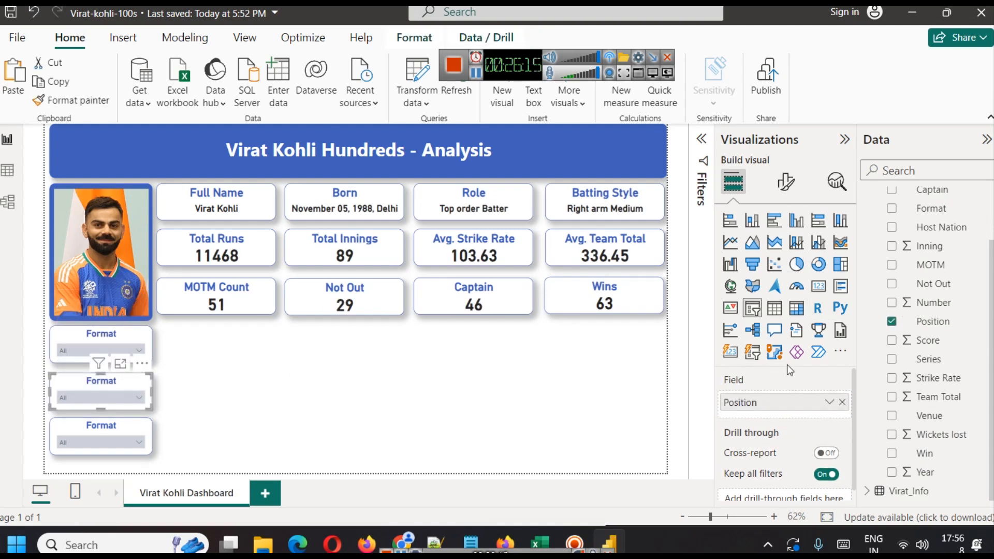
left_click(785, 182)
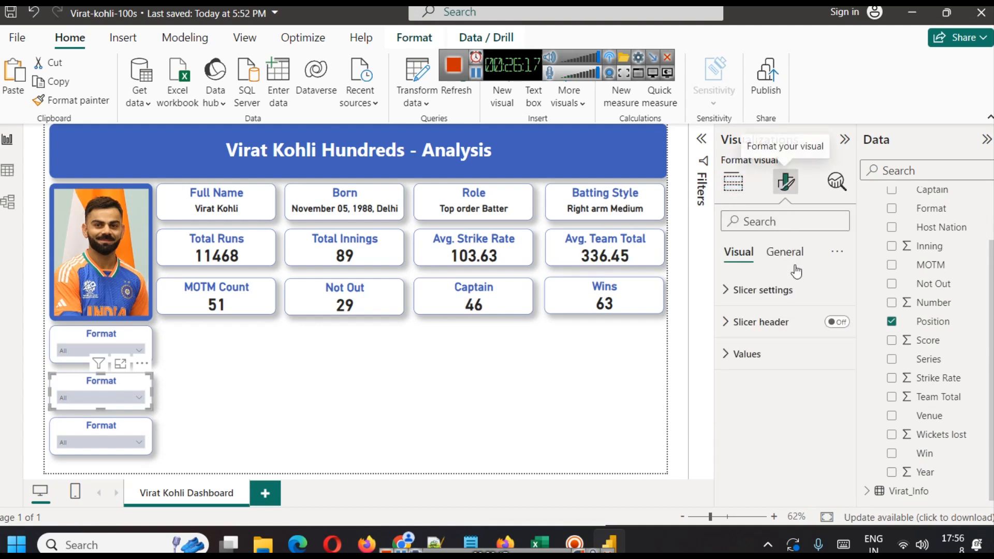
left_click(785, 251)
left_click(792, 322)
left_click(782, 395)
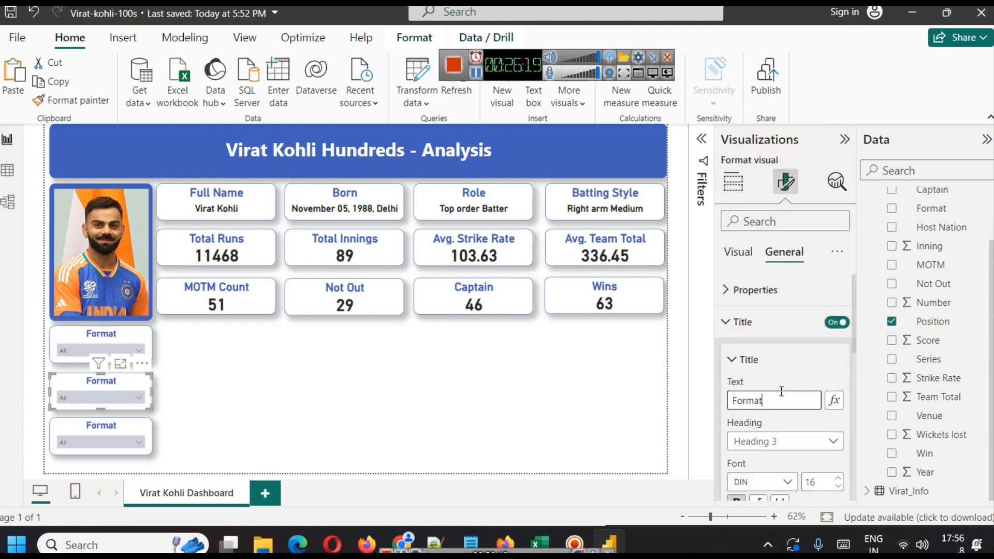
type("a")
key("ctrl+a")
type("Positio")
left_click(548, 425)
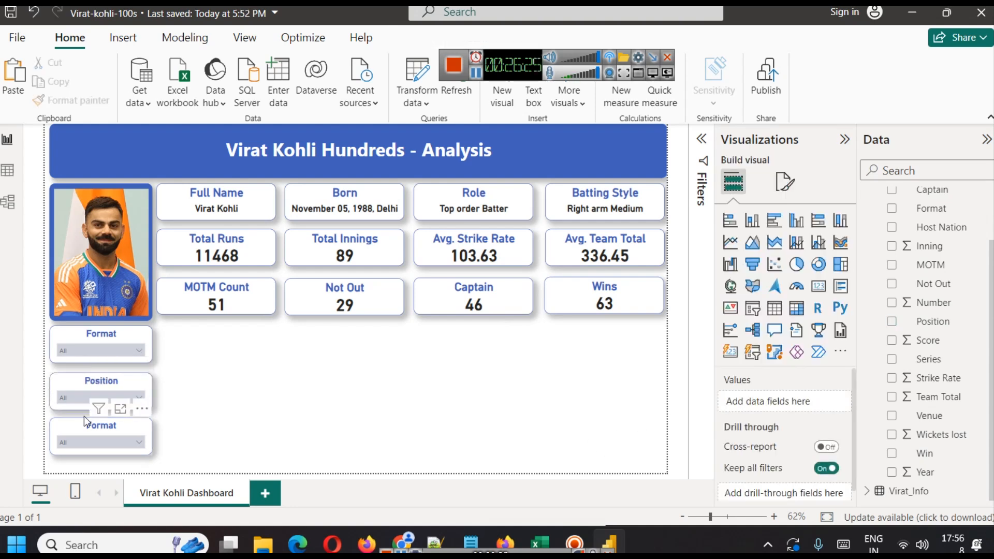
Replace the third slicer's Format field with the Venue field.
left_click(71, 431)
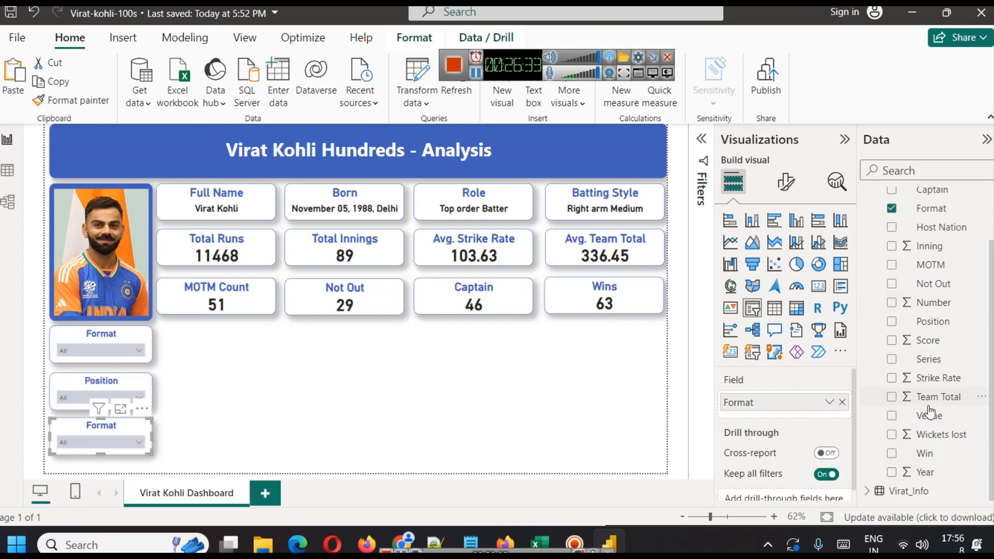
left_click(842, 402)
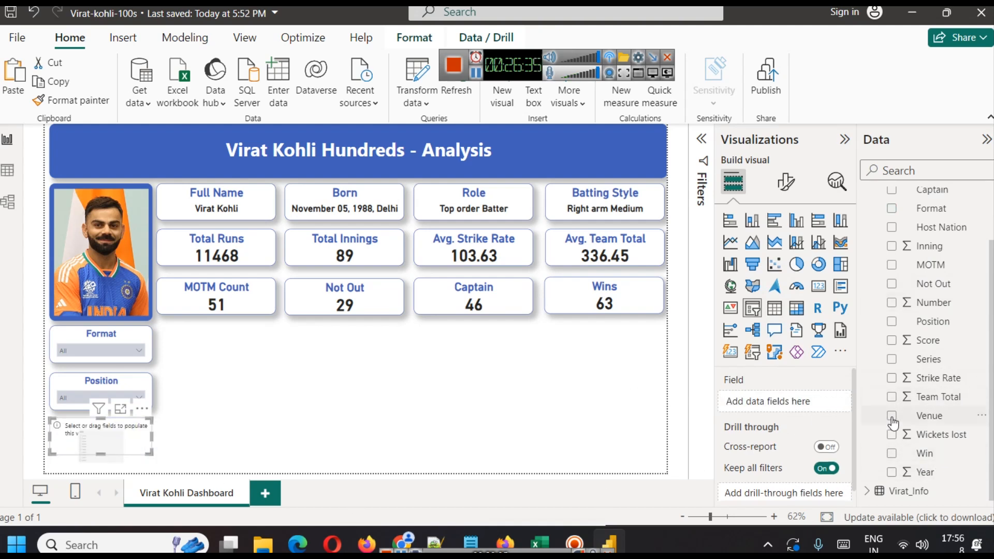
left_click_drag(925, 419, 786, 401)
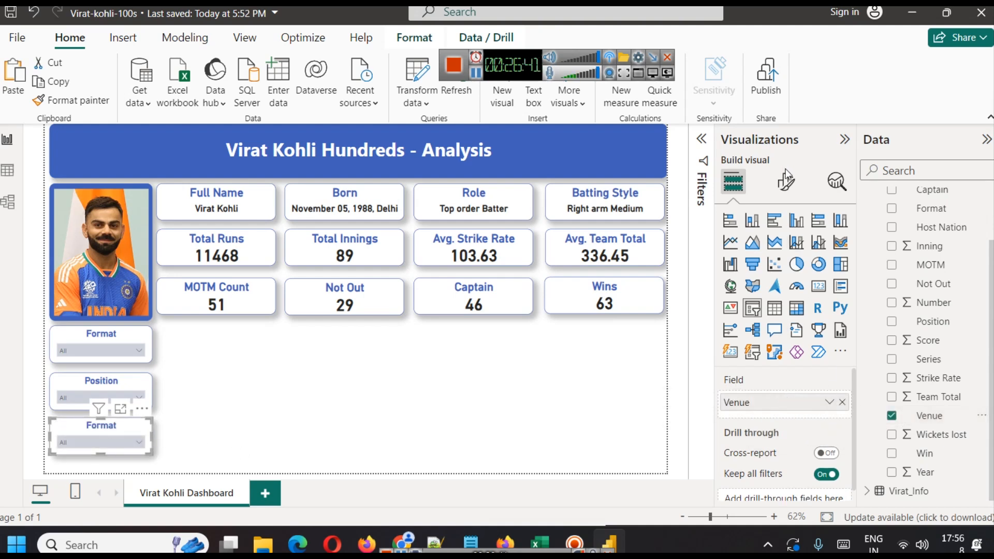
Change the third slicer's title text to Venue.
left_click(786, 182)
left_click(785, 252)
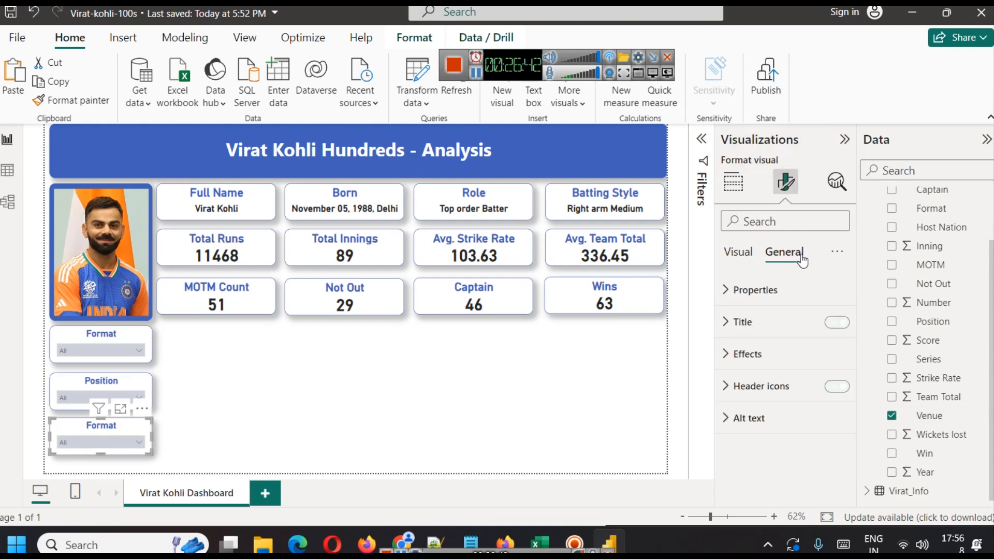
left_click(766, 357)
left_click(769, 327)
left_click(769, 402)
double_click(769, 403)
type("Venue")
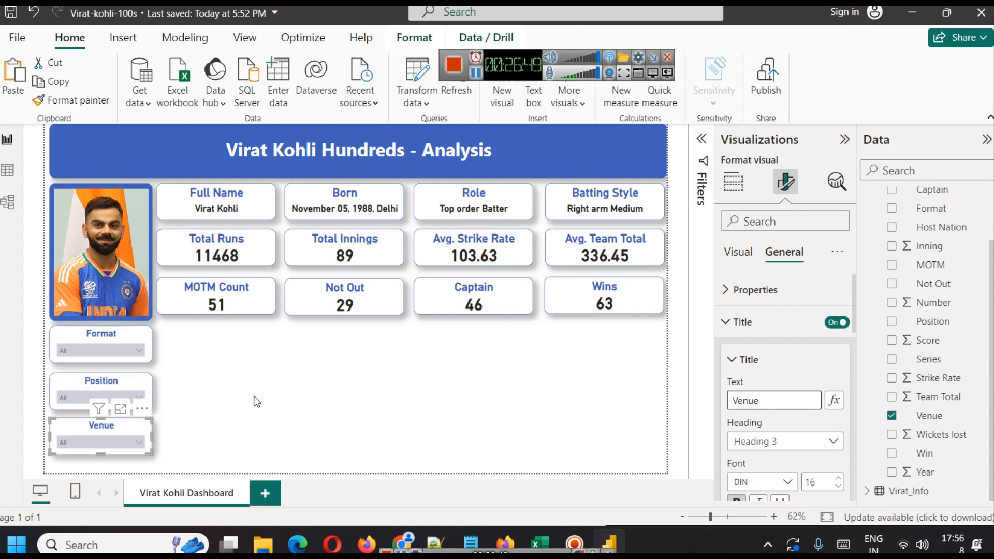
left_click(257, 402)
Filter the report by selecting Bengaluru in the Venue slicer.
left_click(114, 433)
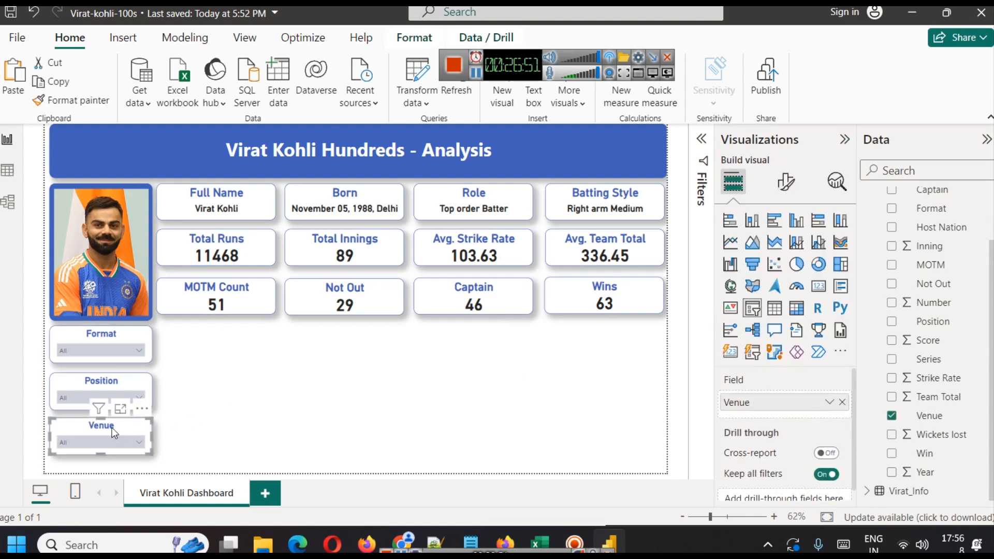
left_click(95, 444)
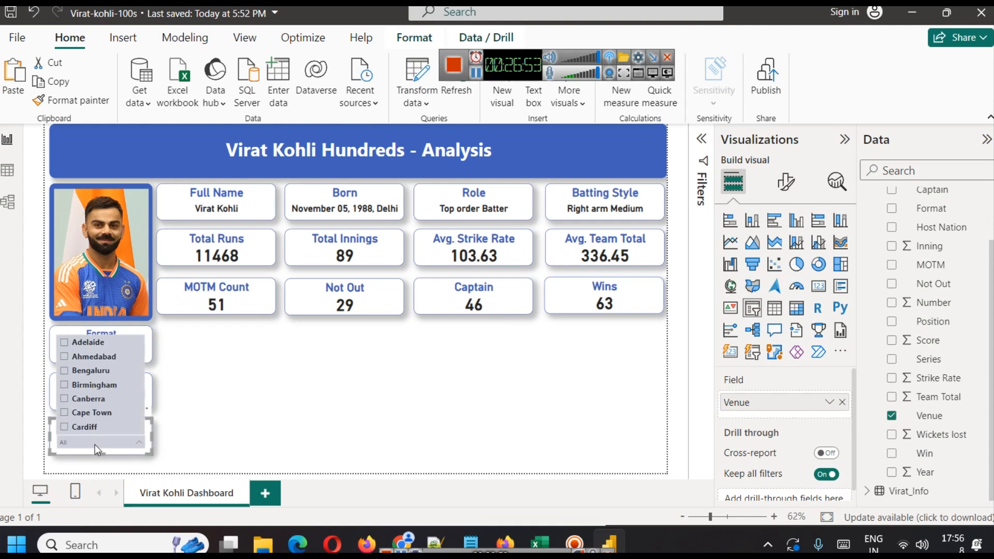
scroll(93, 382, "down", 2)
scroll(93, 384, "up", 10)
left_click(89, 372)
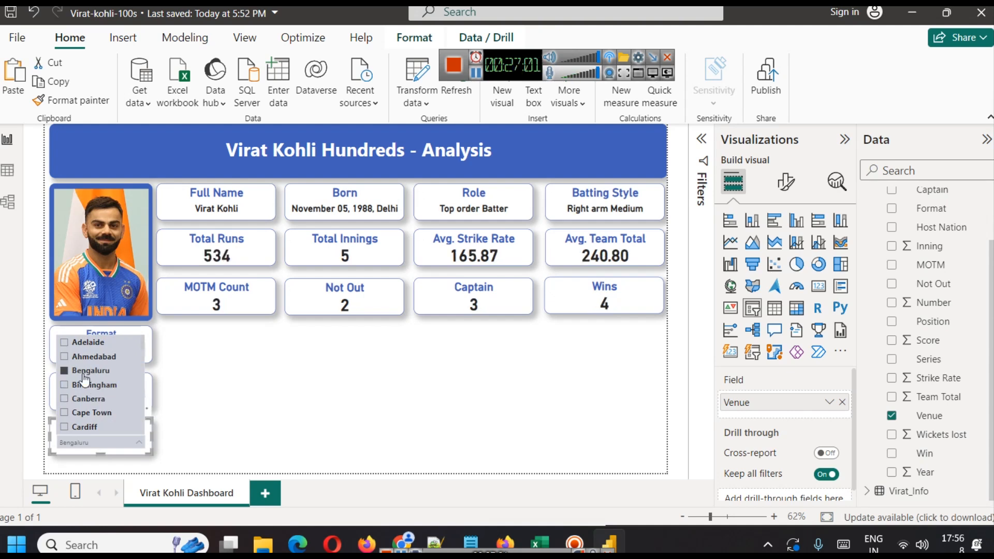
left_click(321, 403)
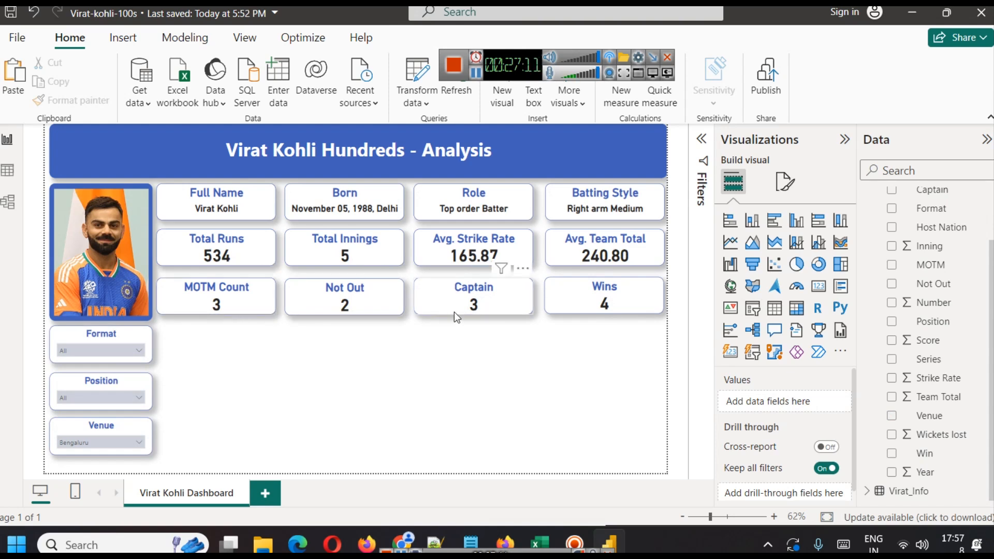
Test several venues in the Venue slicer, then clear its selection.
left_click(91, 444)
scroll(111, 370, "down", 5)
scroll(110, 370, "up", 5)
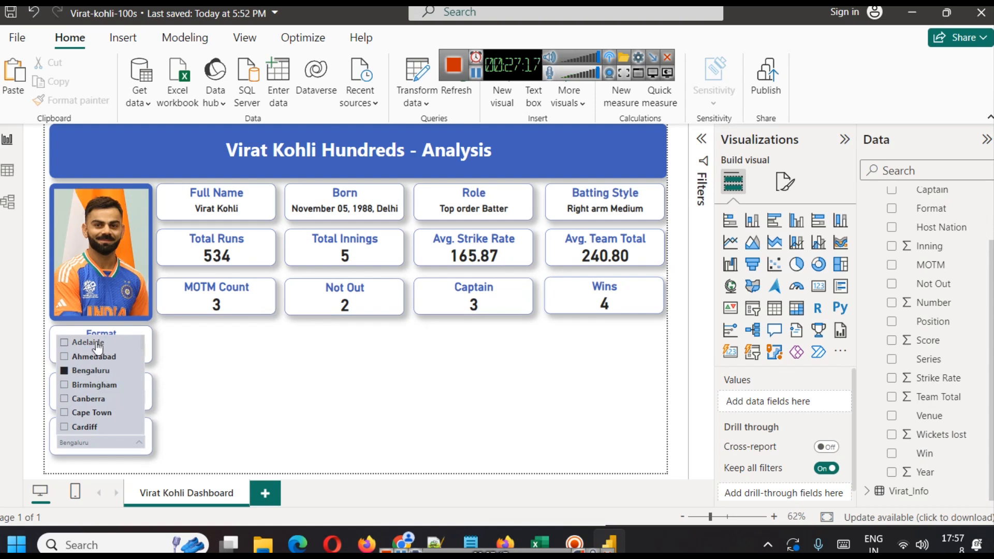
left_click(93, 343)
left_click(106, 371)
left_click(104, 357)
left_click(115, 393)
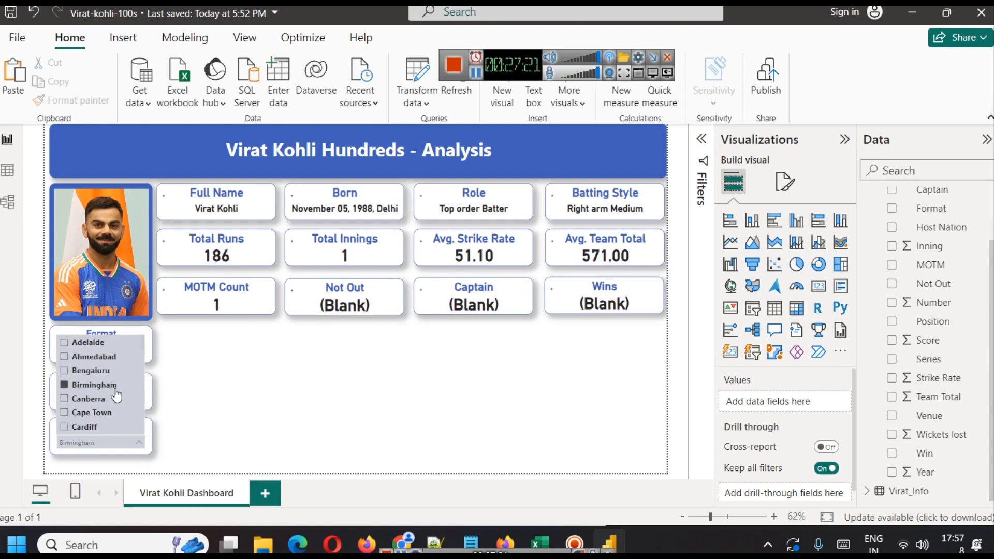
left_click(94, 384)
left_click(283, 393)
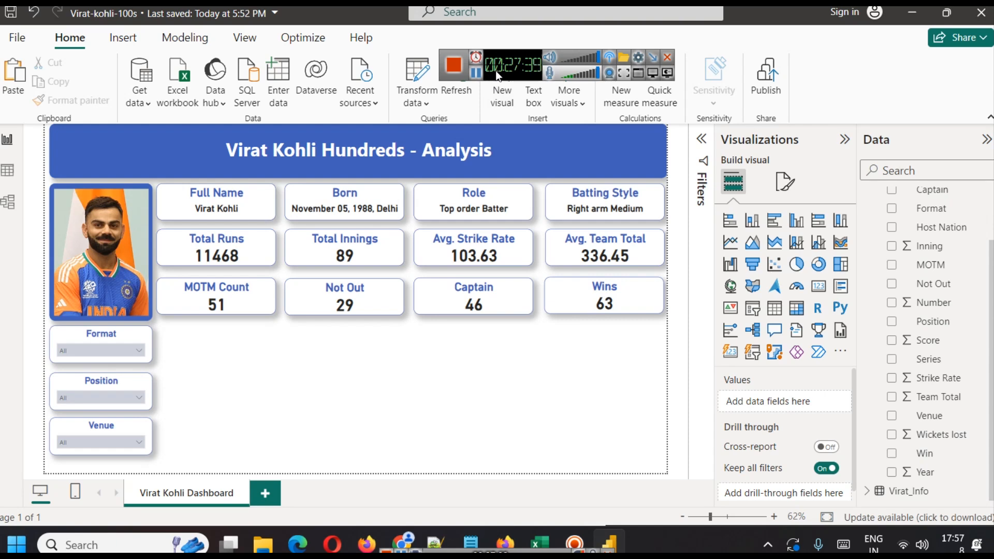
left_click(475, 73)
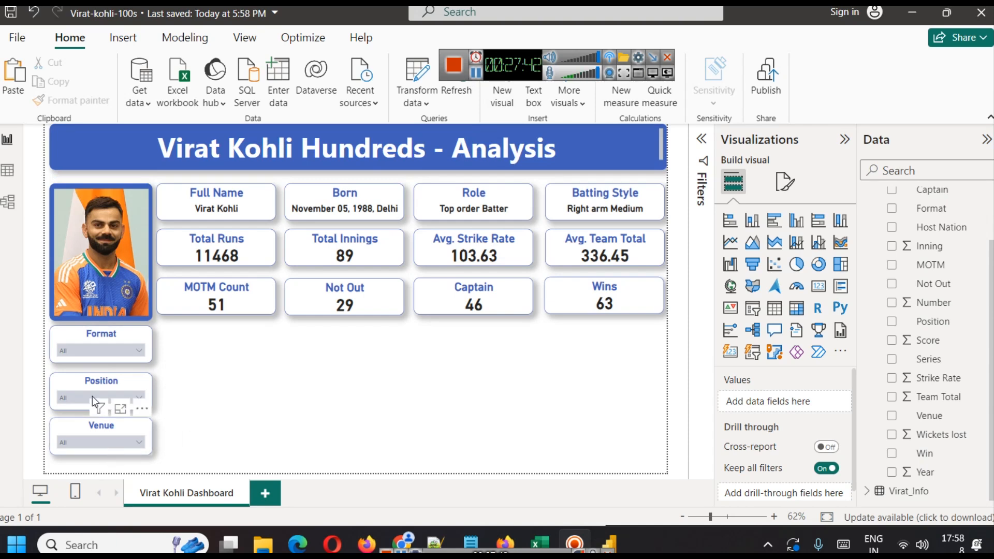
Filter the report to T20 in the Format slicer and review the Position and Venue slicer options.
left_click(89, 398)
left_click(89, 396)
left_click(95, 438)
left_click(95, 438)
left_click(99, 350)
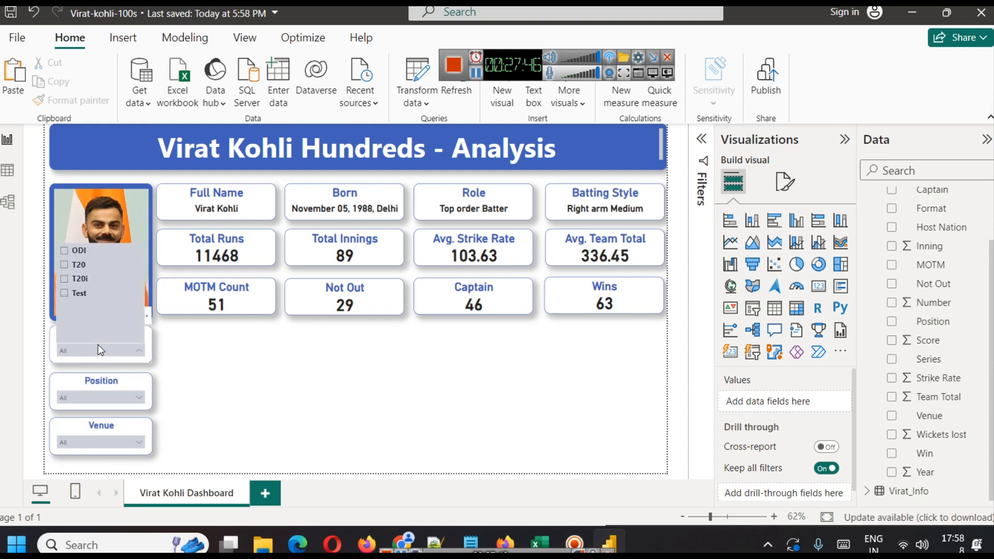
left_click(99, 346)
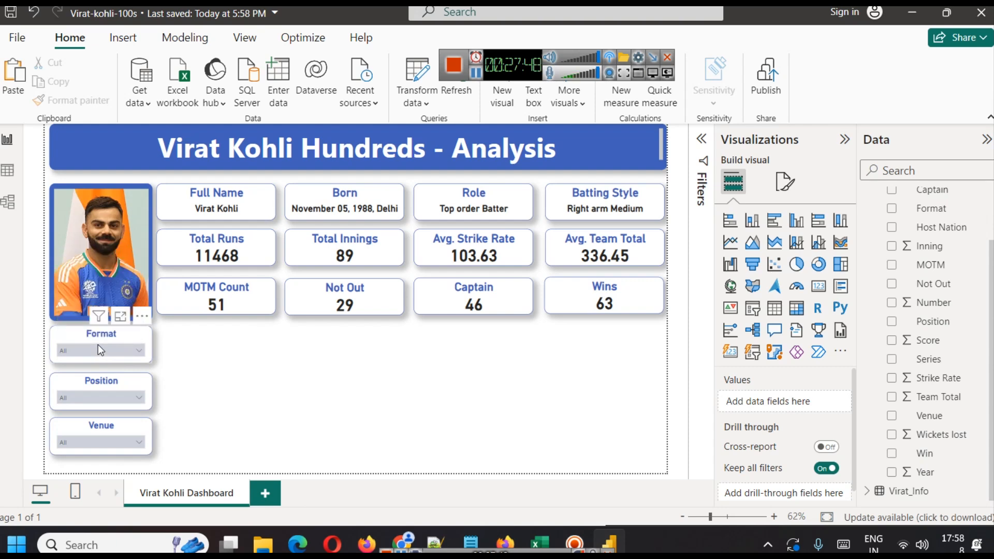
left_click(98, 346)
left_click(100, 349)
left_click(136, 351)
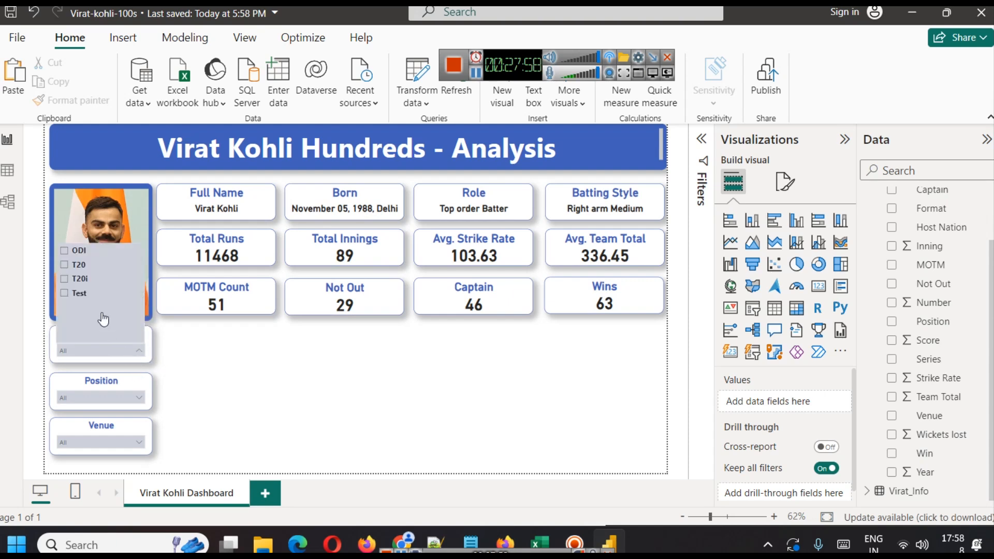
left_click(92, 271)
left_click(114, 395)
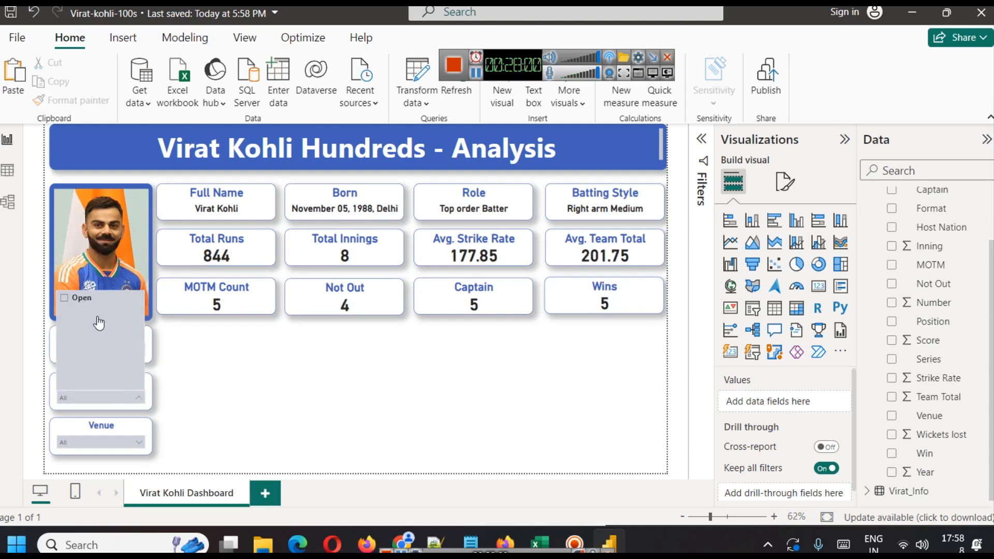
left_click(122, 444)
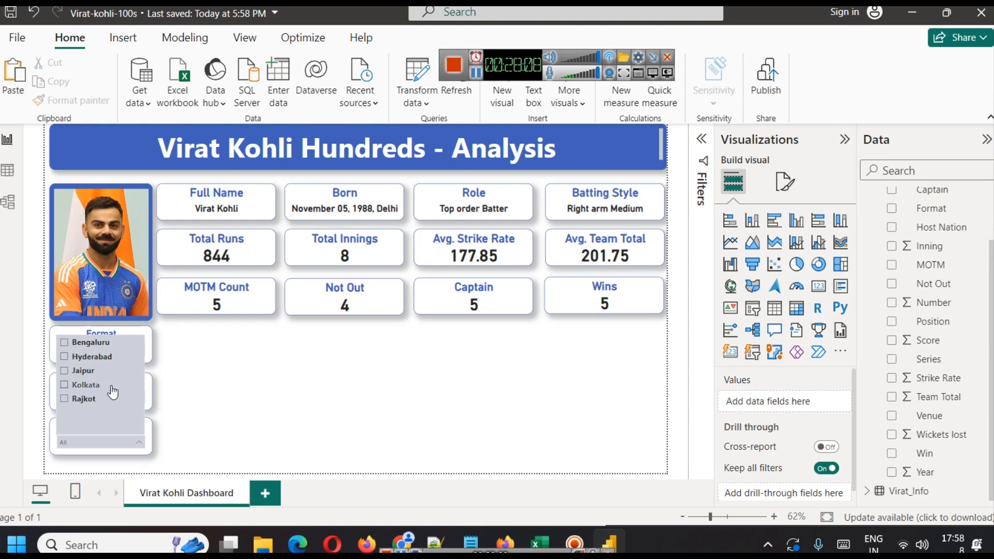
left_click(201, 421)
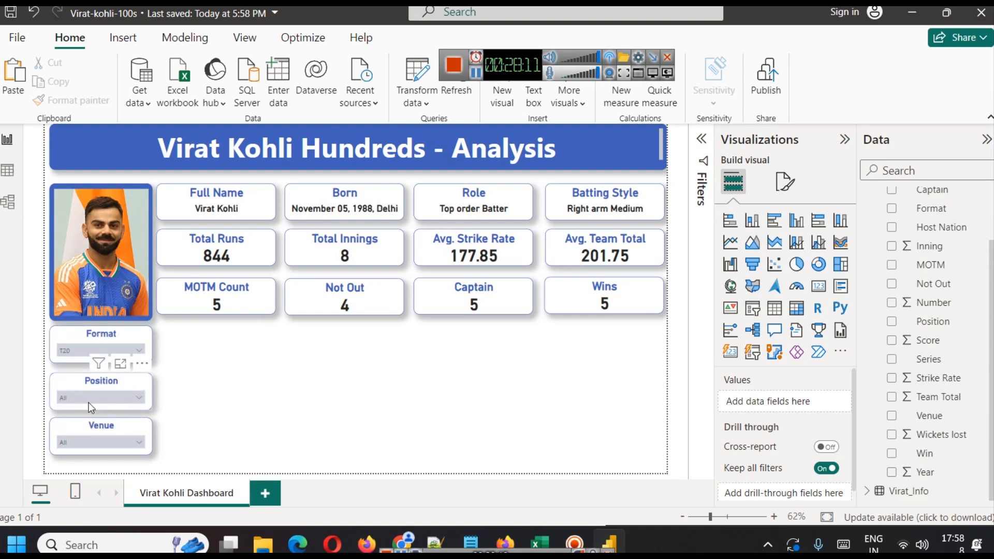
Switch the Format slicer to T20i, review the Venue options, then clear the Format selection.
left_click(78, 352)
left_click(78, 279)
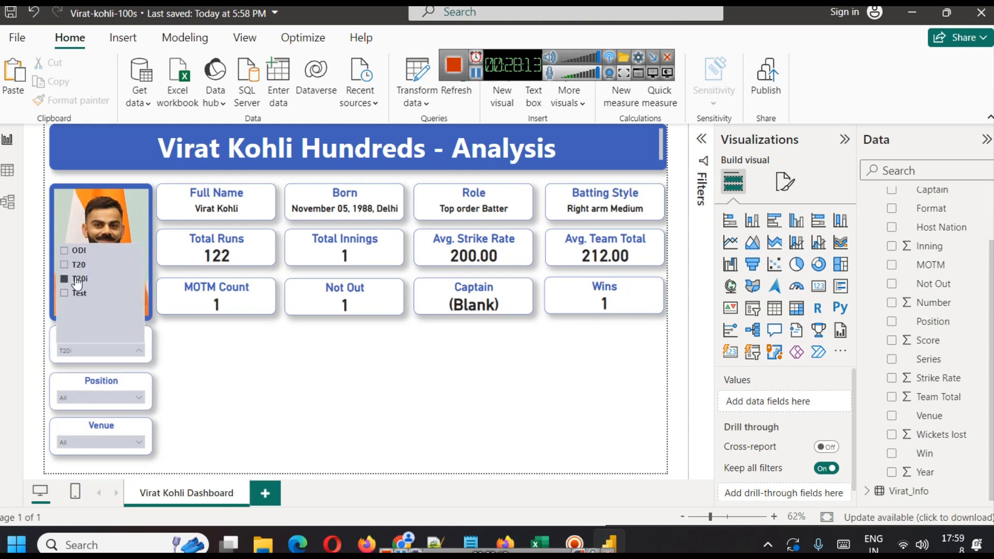
left_click(95, 440)
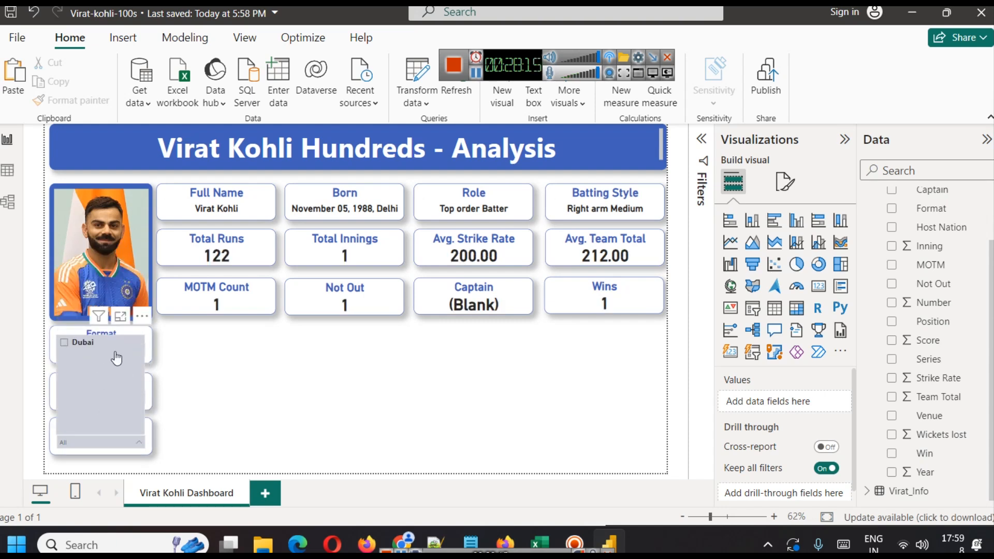
left_click(206, 376)
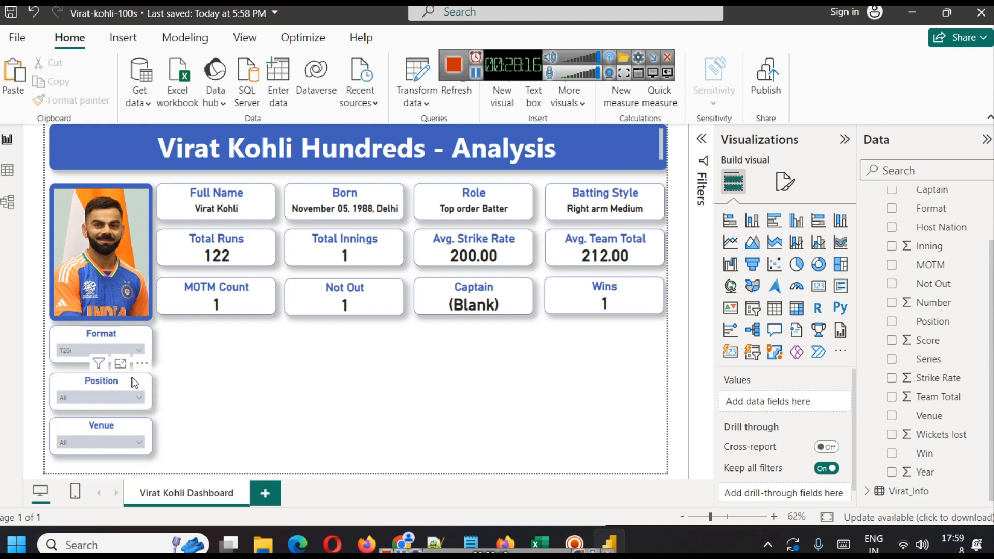
left_click(103, 348)
left_click(76, 279)
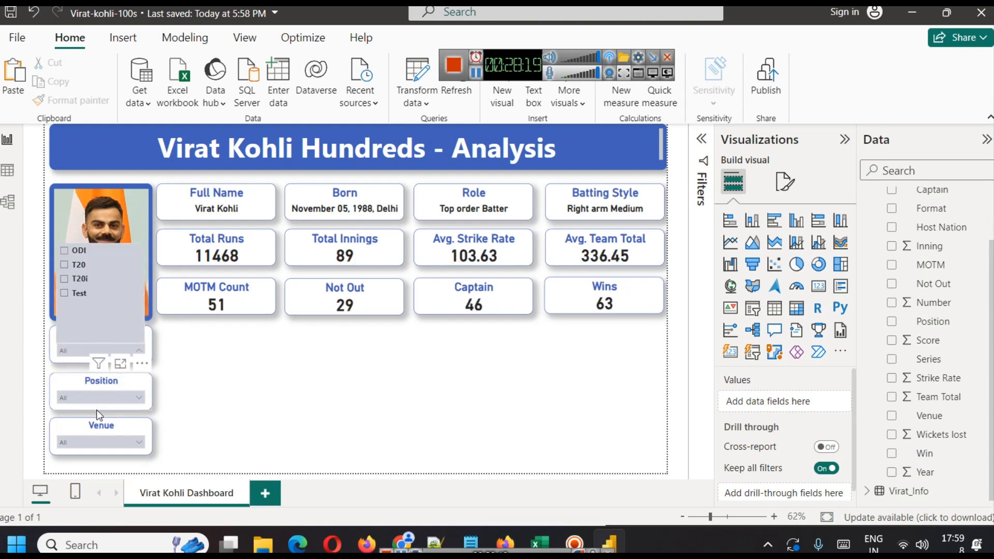
left_click(107, 440)
left_click(191, 396)
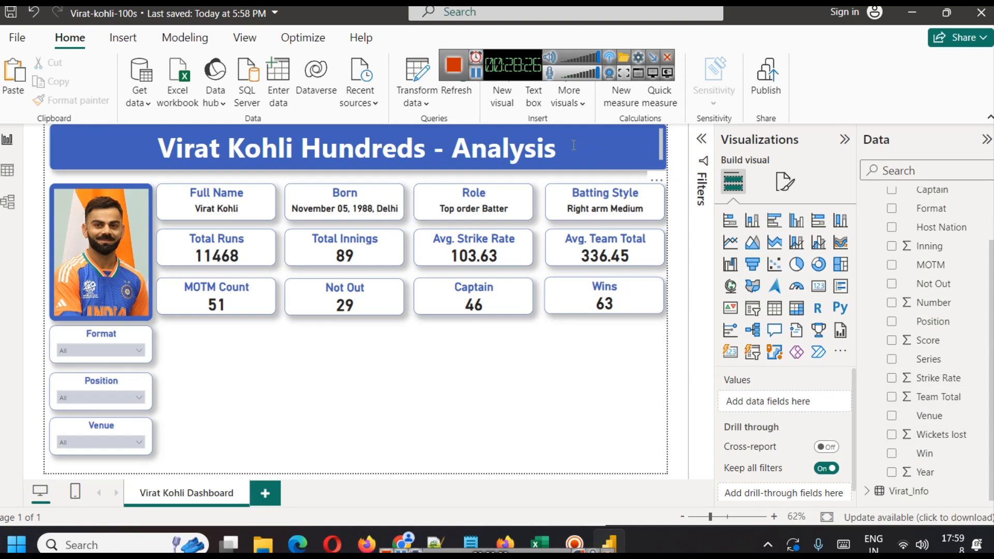
Insert a treemap visual and position and resize it beside the slicers below the KPI cards.
left_click(476, 74)
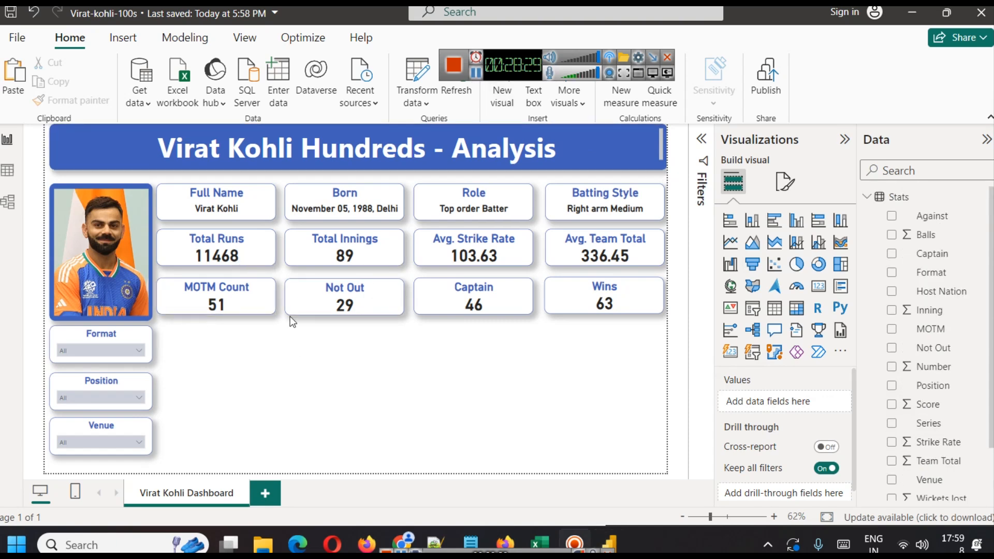
left_click(840, 264)
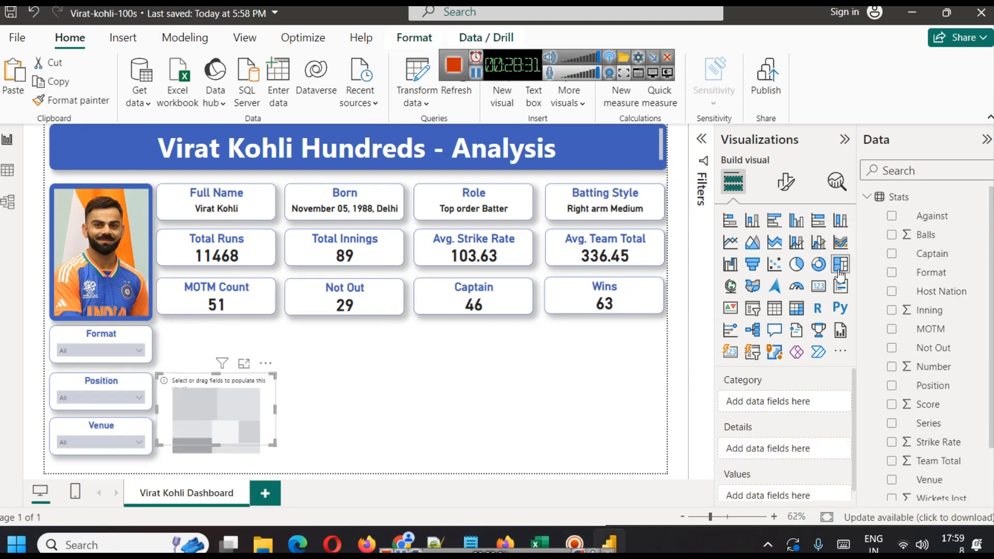
left_click_drag(247, 417, 235, 360)
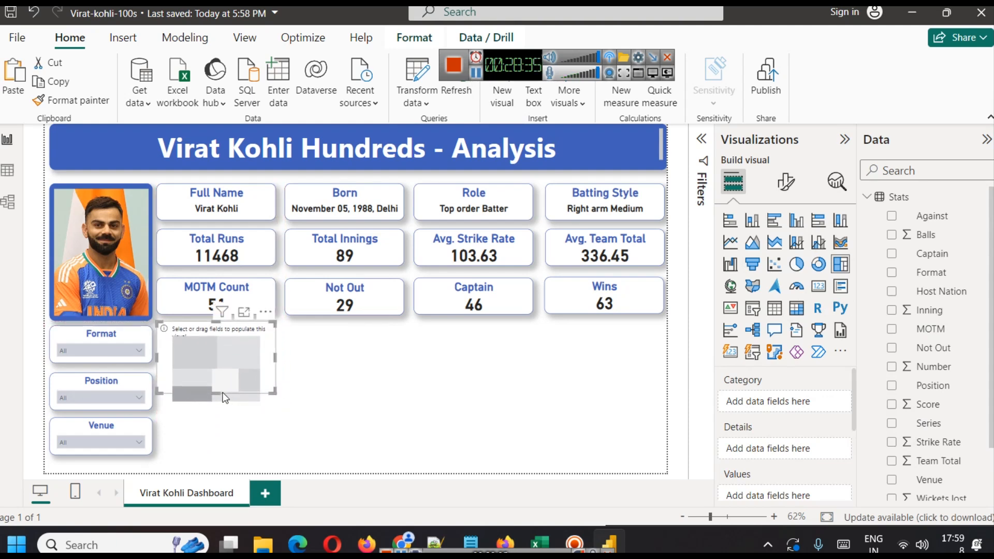
left_click_drag(220, 393, 223, 449)
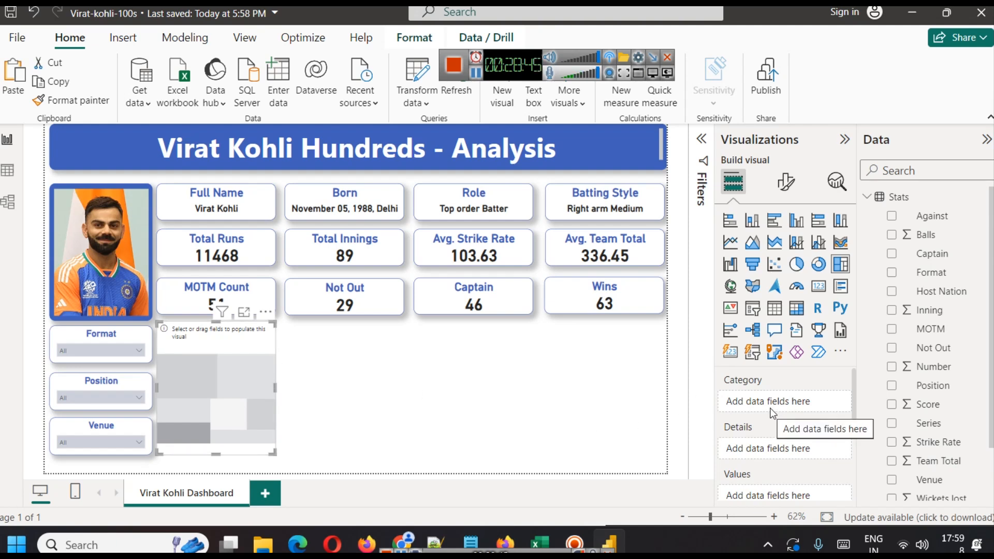
Add the Against field to the treemap's Category.
scroll(932, 373, "down", 2)
scroll(924, 389, "up", 2)
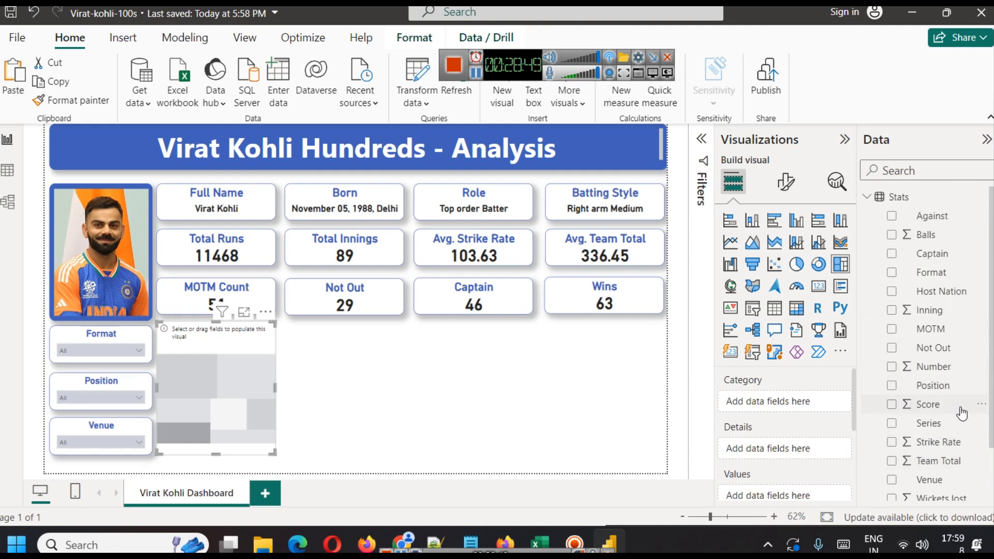
left_click_drag(935, 217, 763, 403)
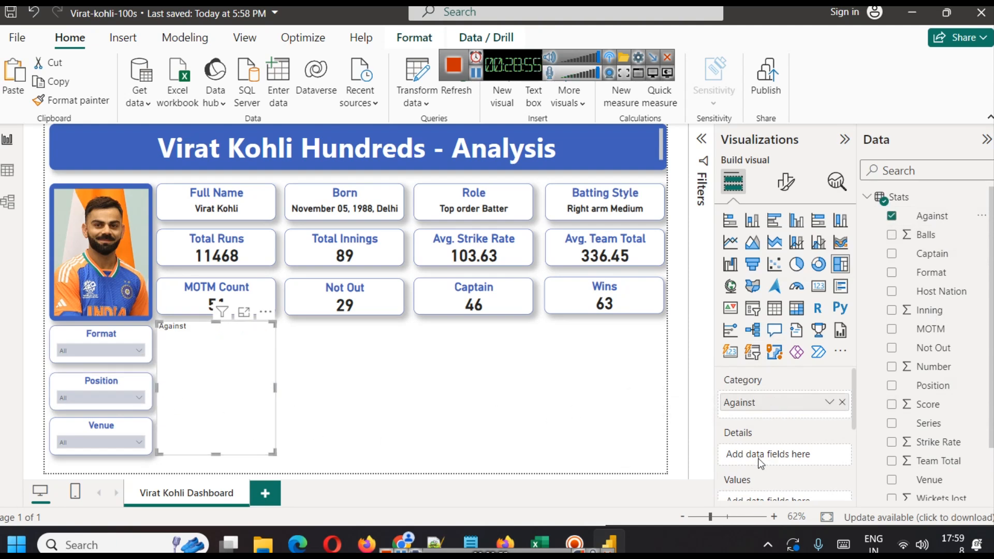
scroll(856, 412, "down", 1)
scroll(828, 425, "down", 3)
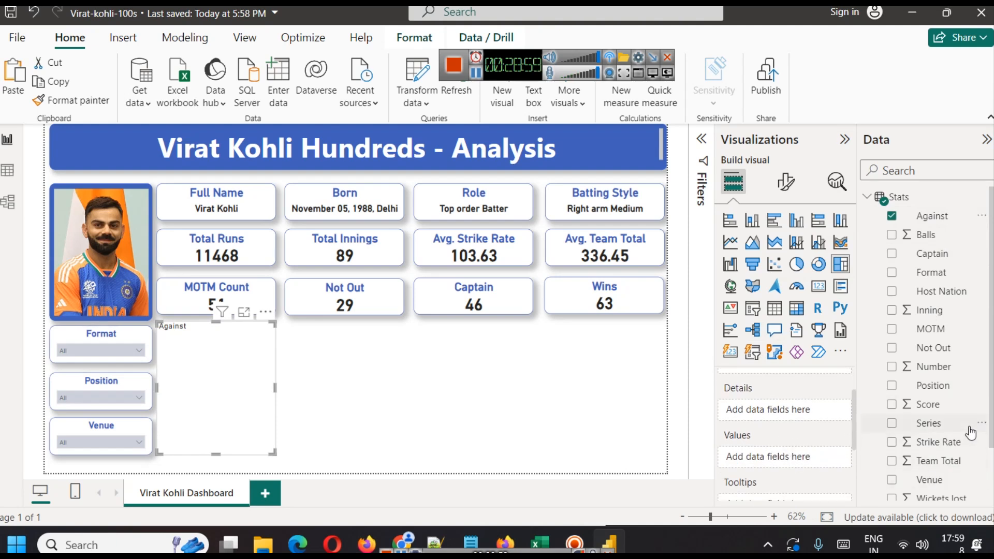
scroll(969, 432, "down", 3)
scroll(968, 430, "up", 3)
scroll(955, 422, "down", 3)
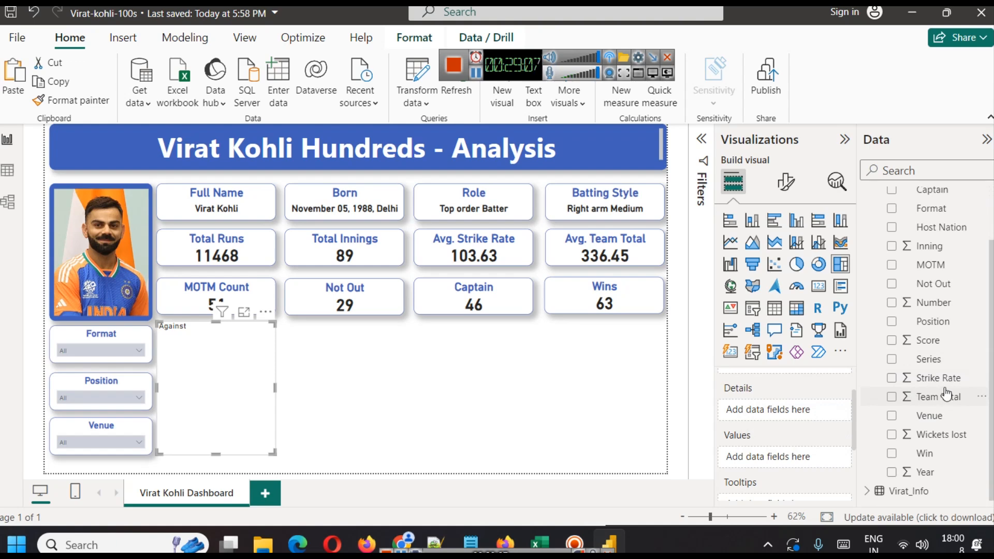
scroll(946, 395, "up", 3)
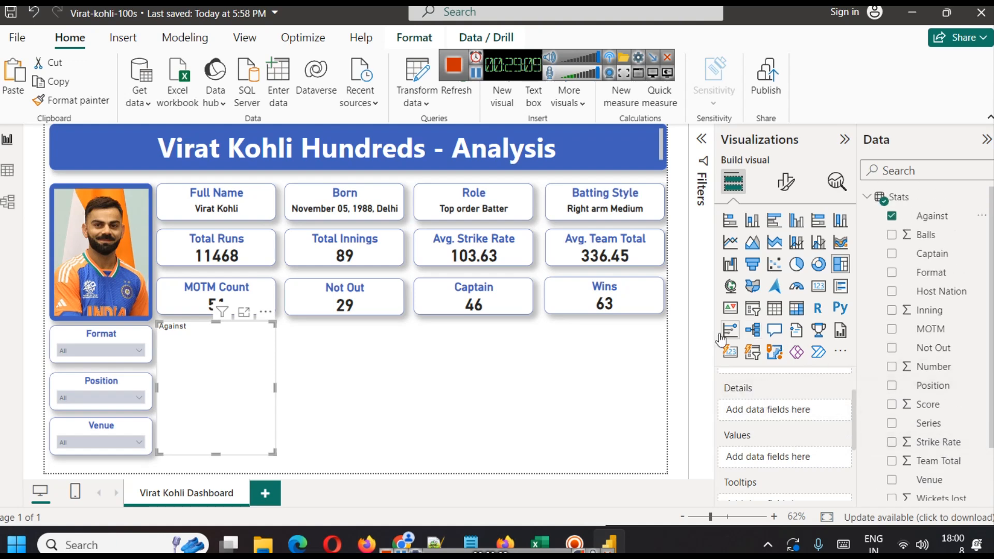
Inspect the Stats table rows in data view and return to the report.
left_click(8, 173)
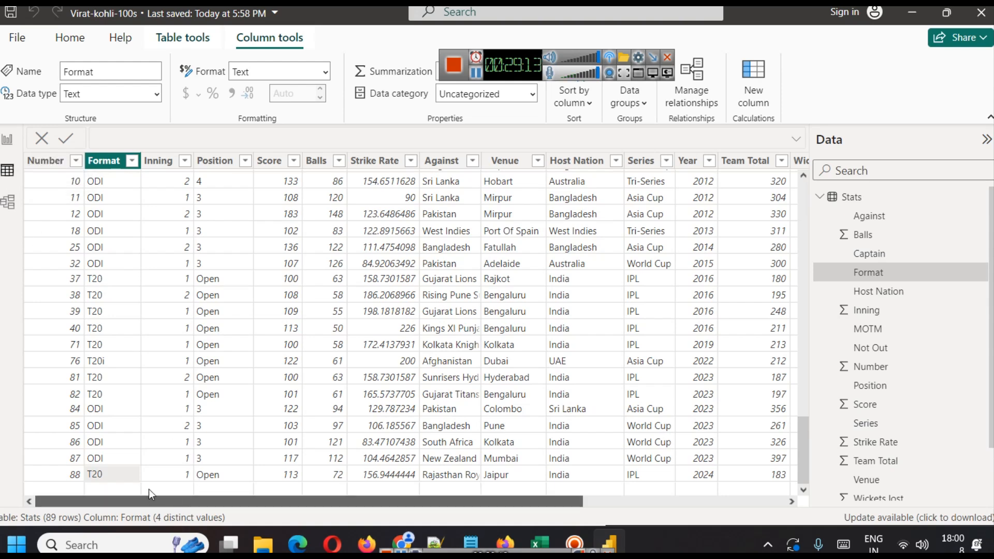
left_click_drag(148, 490, 113, 460)
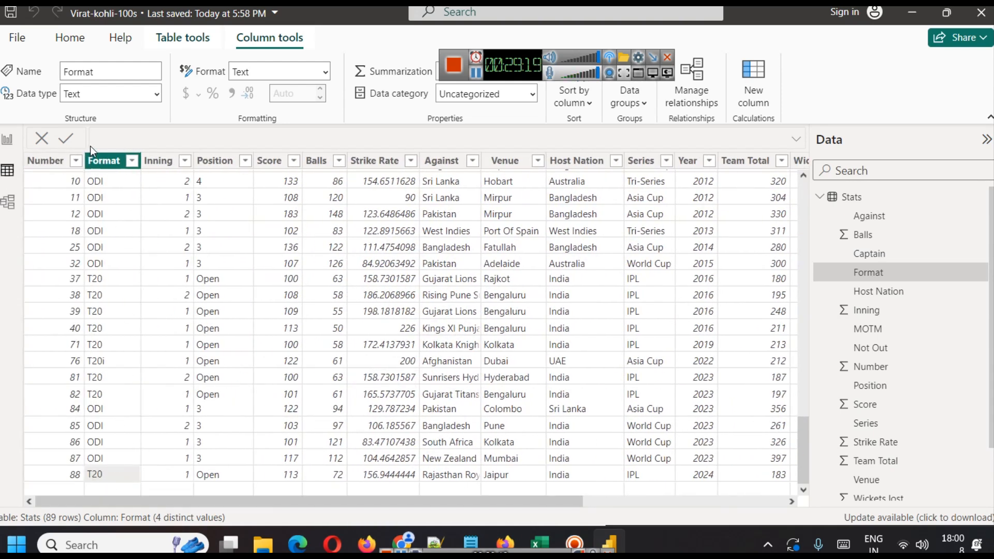
left_click(6, 141)
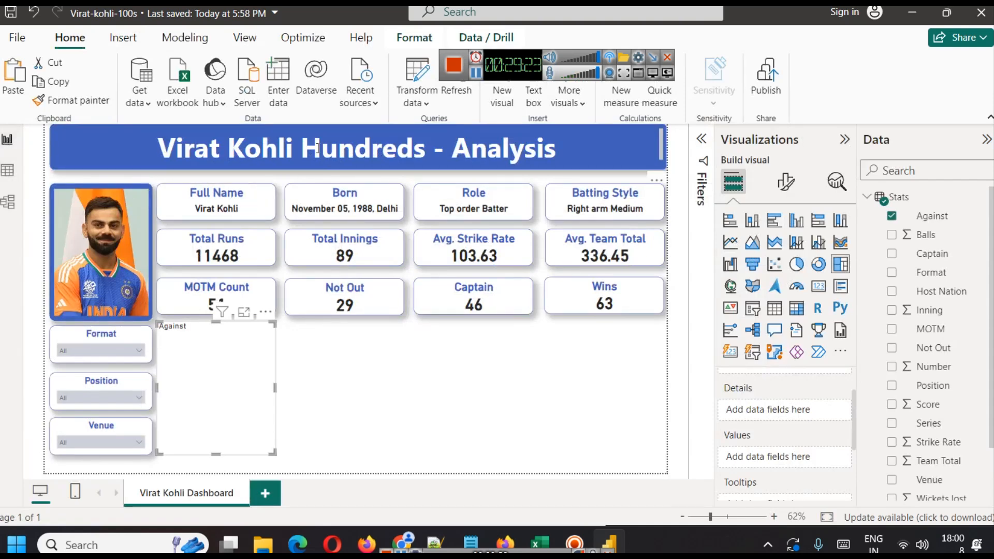
Open the Power Query editor and view the Stats query's rows.
left_click(415, 103)
left_click(439, 129)
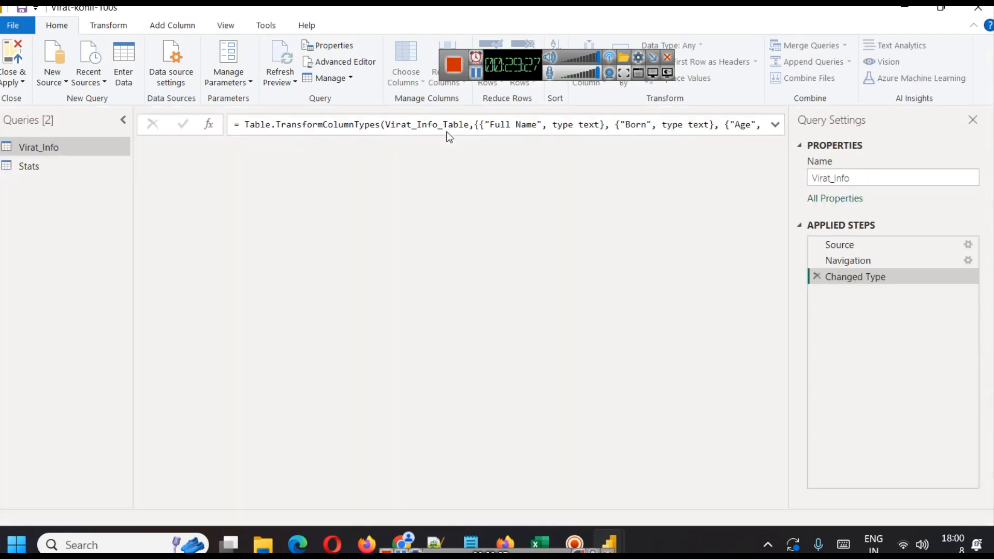
left_click(29, 166)
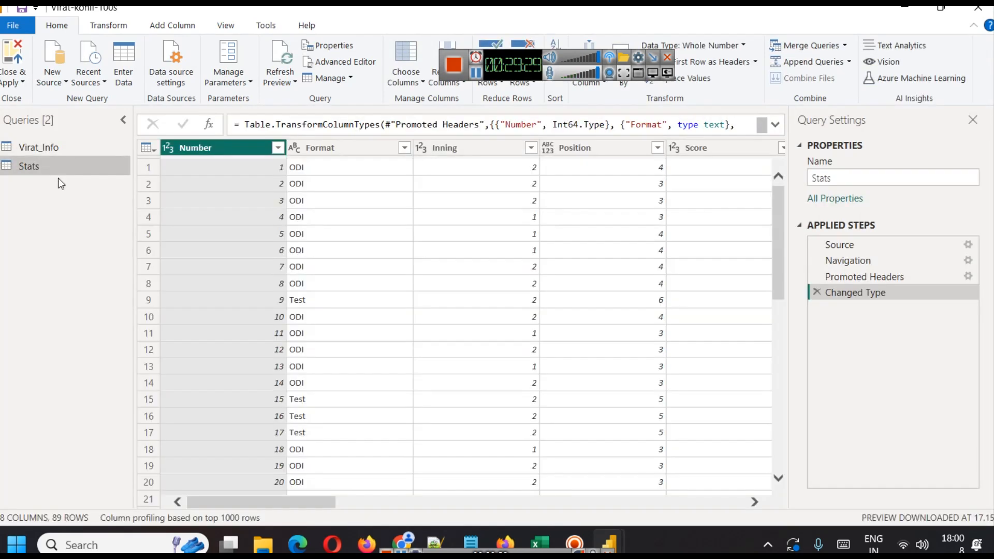
scroll(251, 244, "down", 10)
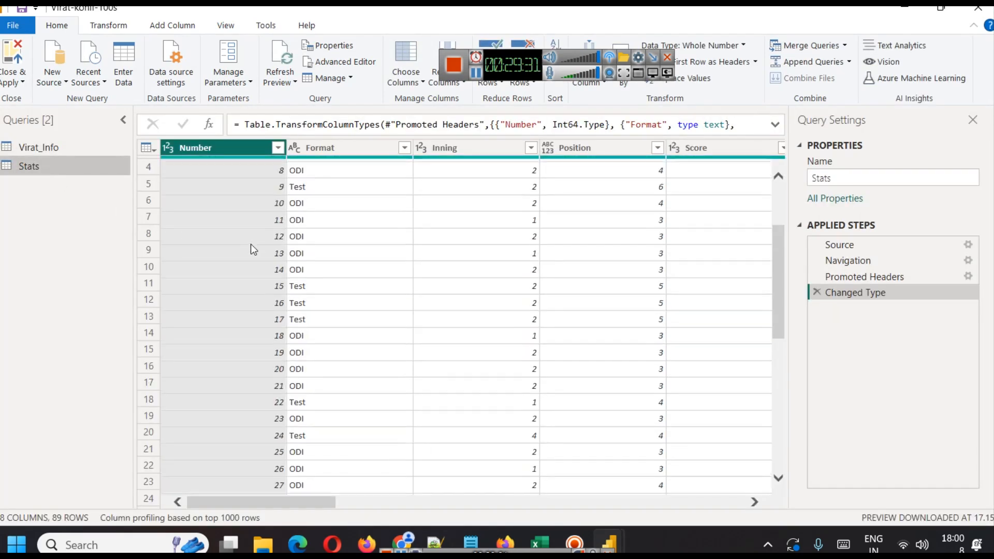
scroll(251, 243, "up", 3)
scroll(251, 244, "up", 8)
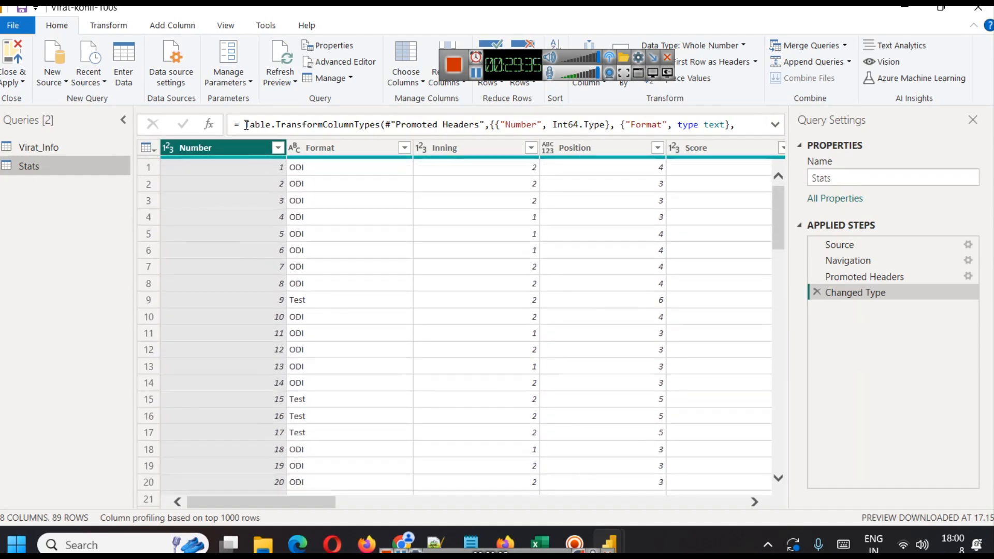
left_click(110, 26)
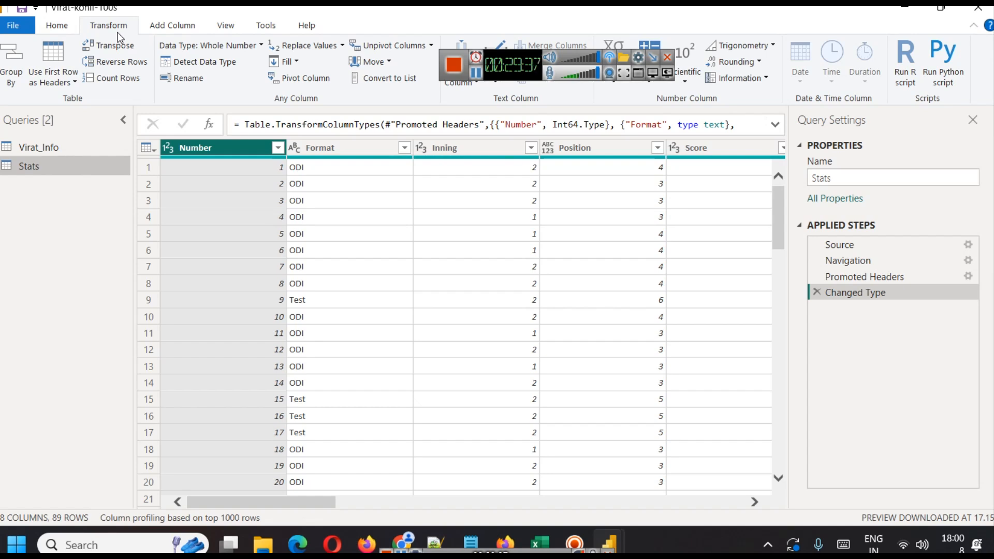
left_click(162, 26)
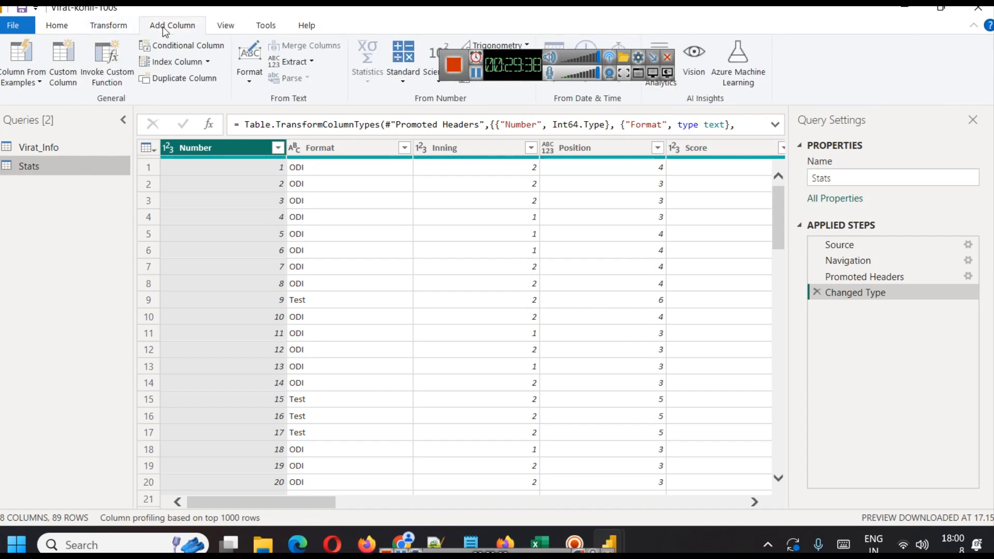
left_click(208, 61)
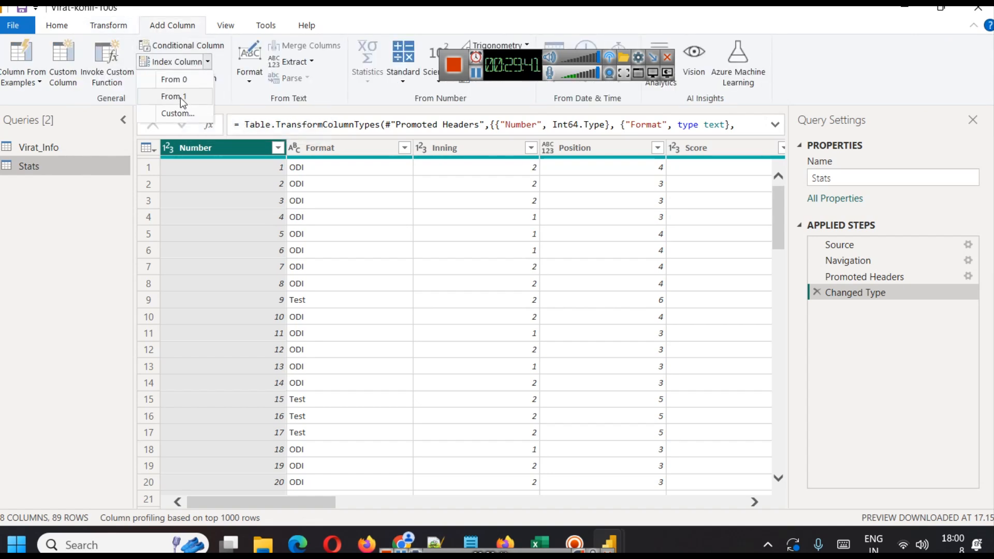
left_click(776, 198)
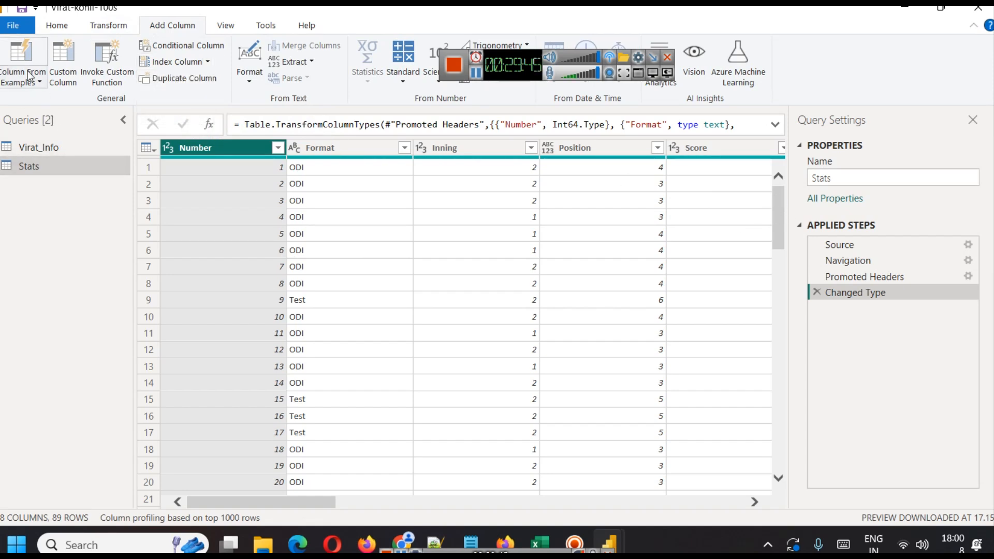
Close the Power Query editor without applying changes.
left_click(57, 26)
left_click(13, 79)
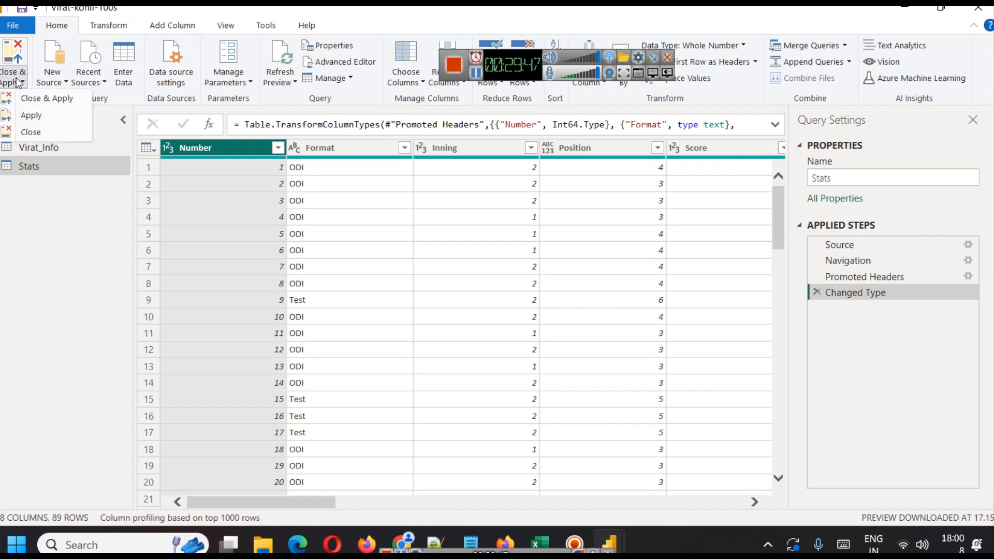
left_click(49, 132)
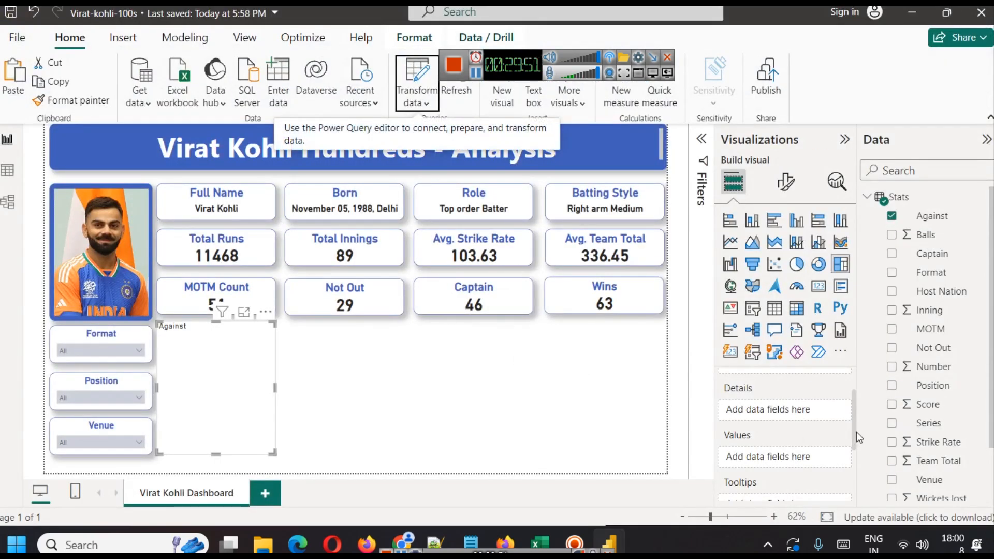
Add the Number field to the treemap's Values.
left_click_drag(922, 366, 779, 457)
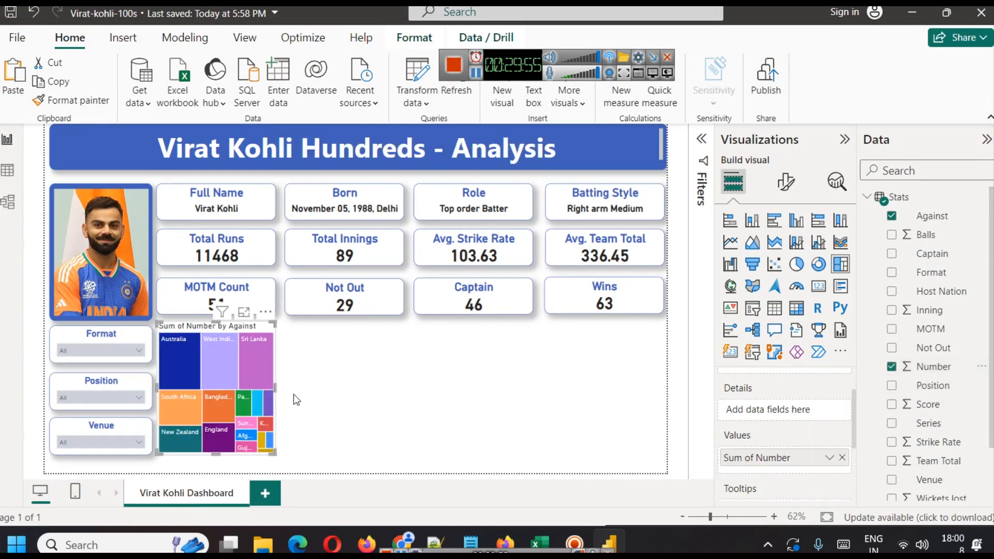
mouse_move(276, 387)
left_mouse_down()
mouse_move(421, 403)
mouse_move(269, 383)
left_mouse_up()
left_click(242, 312)
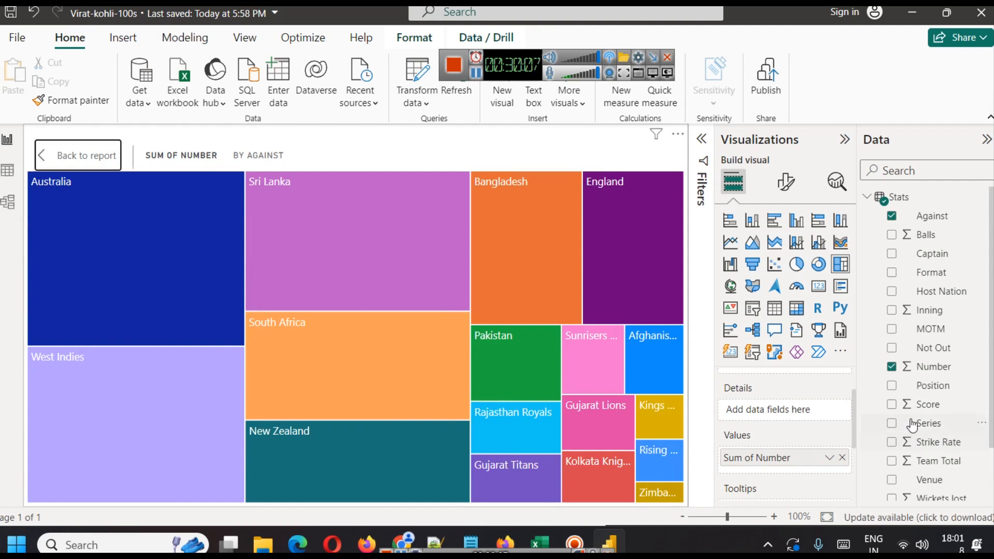
Summarise the treemap's Number value as Count instead of Sum.
left_click_drag(938, 371, 782, 412)
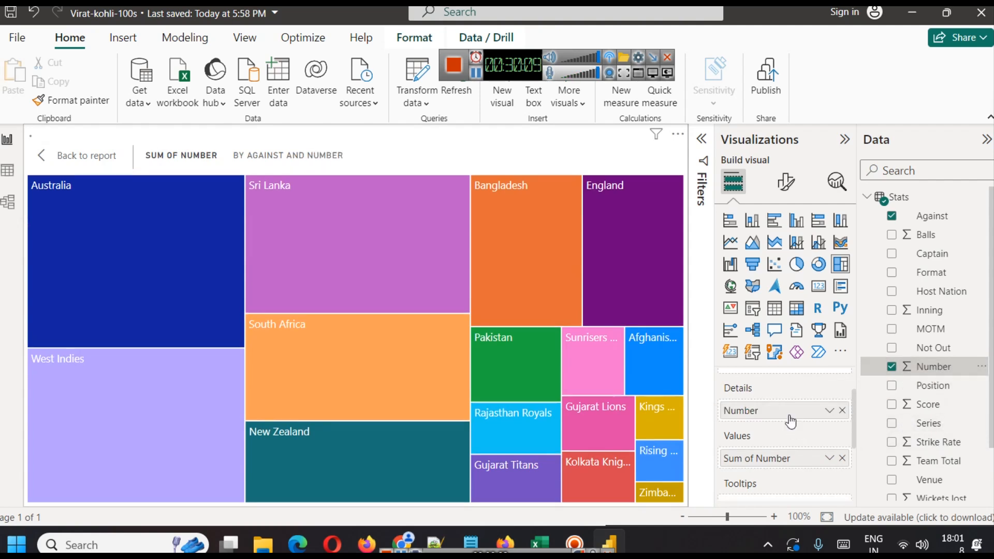
left_click(829, 458)
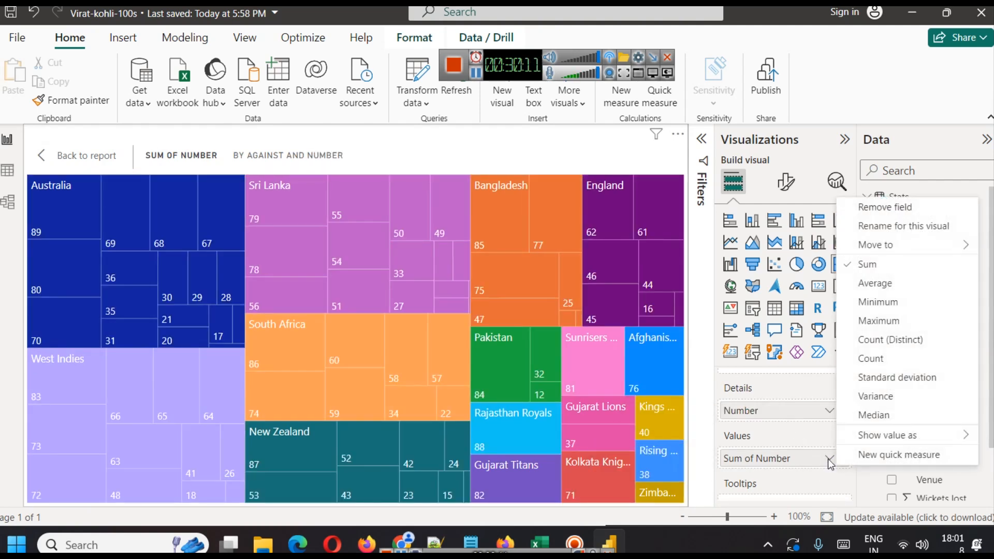
left_click(890, 361)
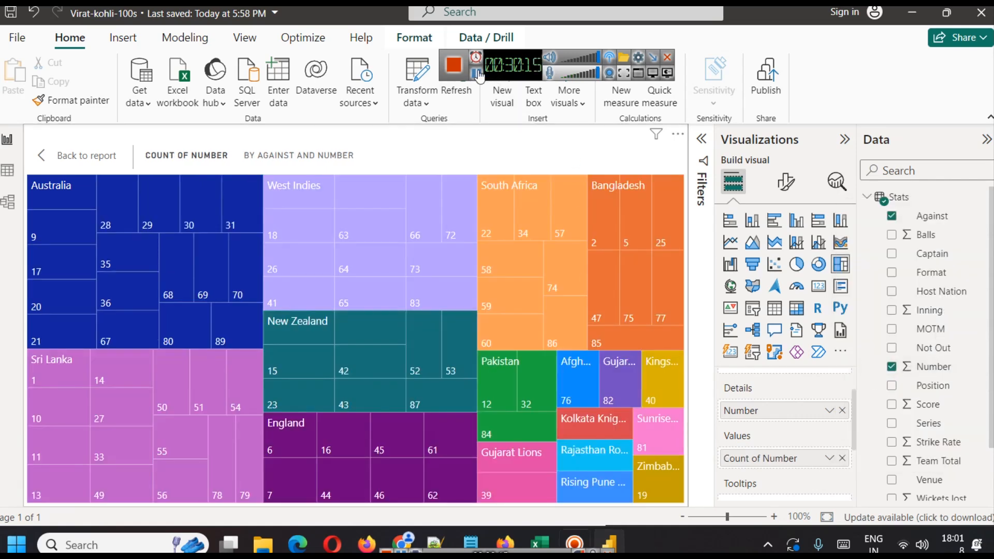
key("Escape")
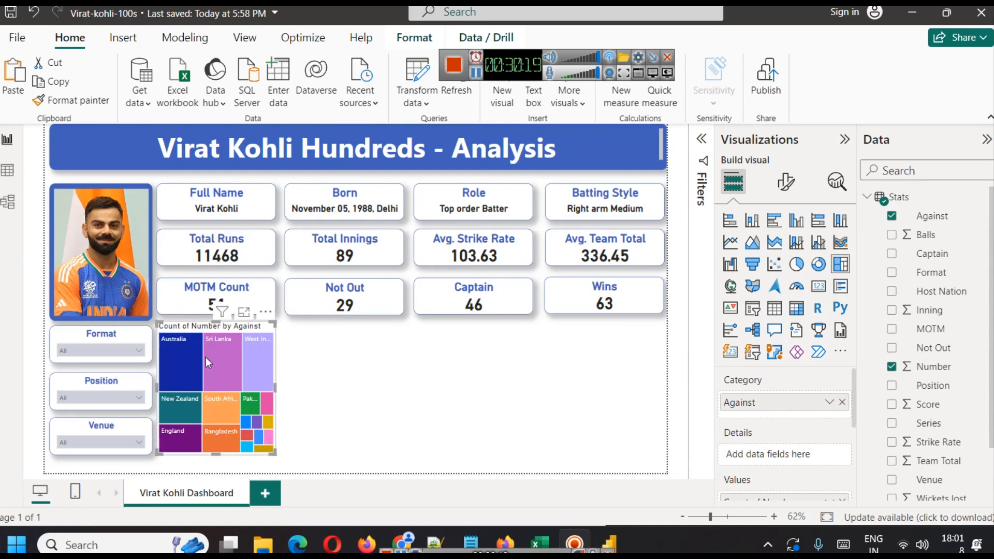
Examine the treemap's opponent counts in focus mode.
left_click(244, 312)
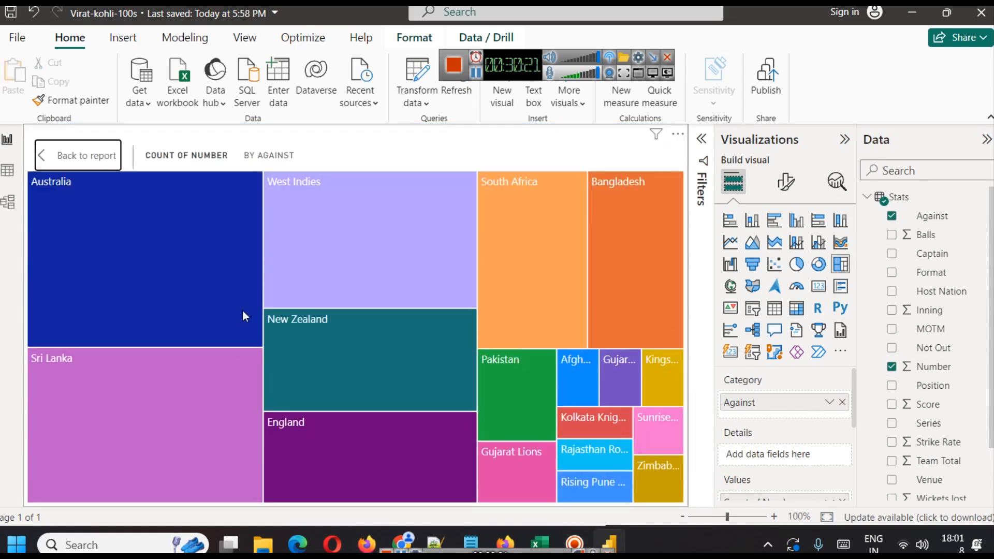
mouse_move(109, 236)
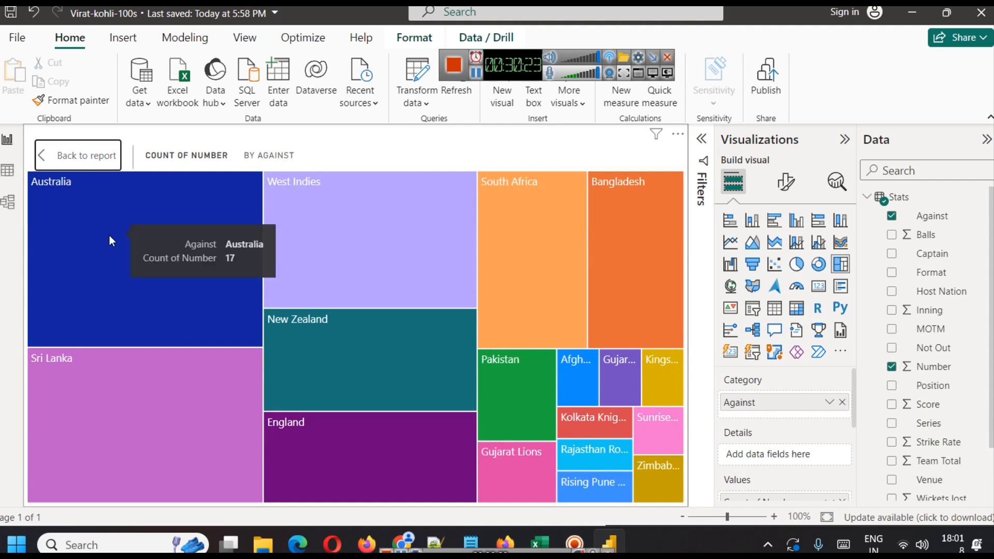
mouse_move(124, 383)
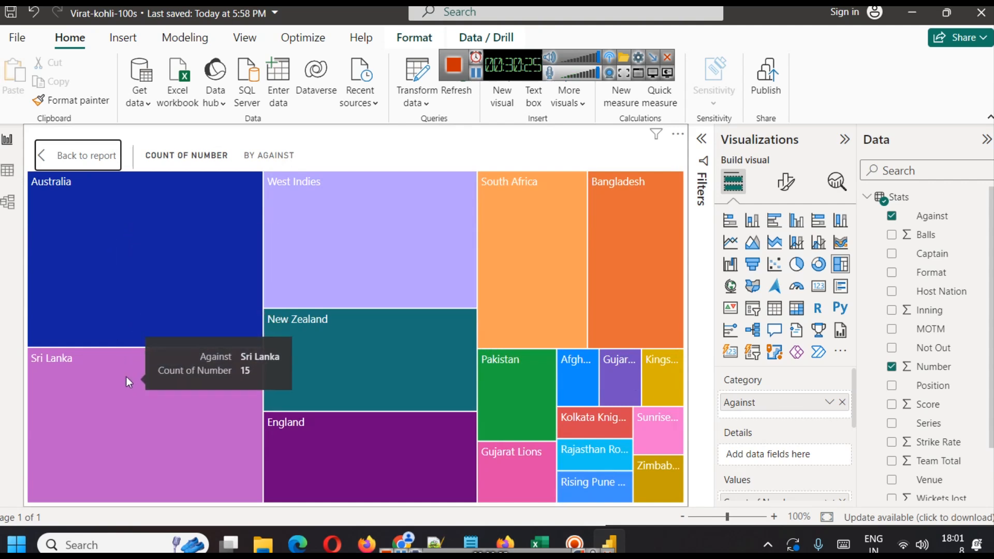
mouse_move(359, 412)
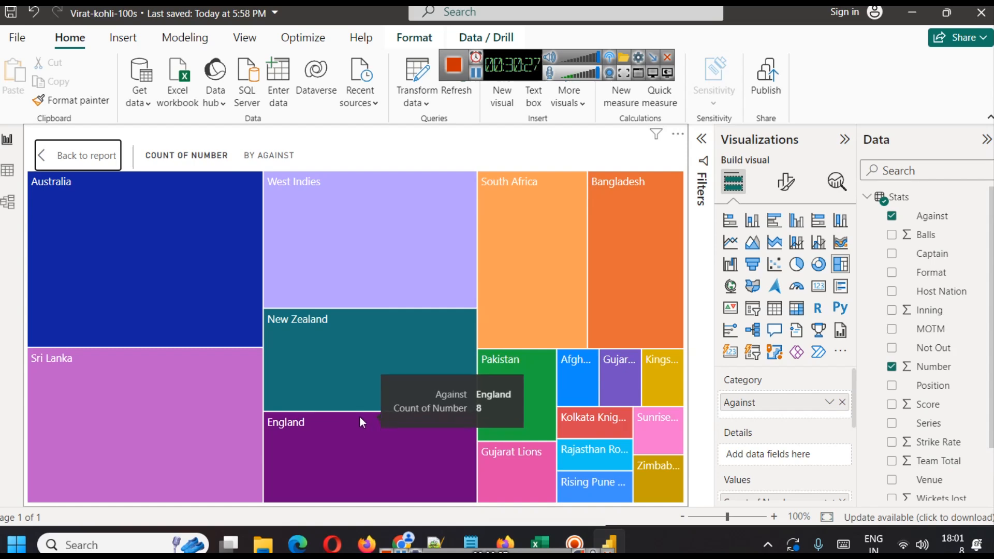
mouse_move(558, 168)
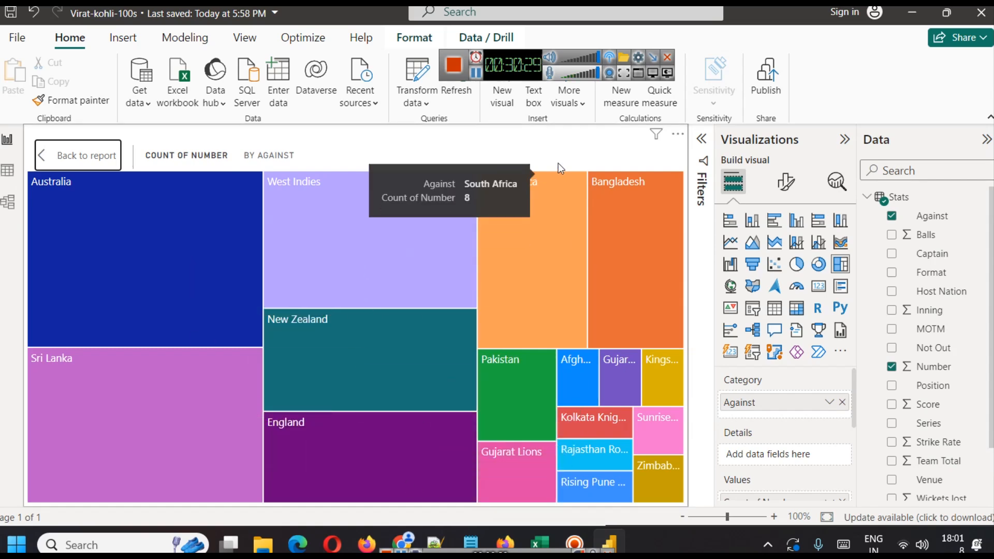
left_click(62, 155)
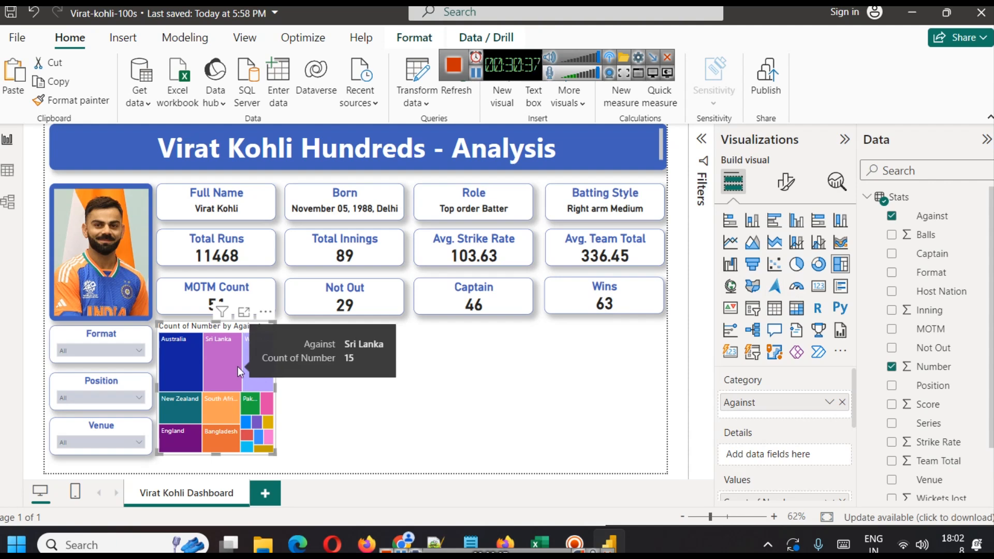
Copy the Full Name card's formatting onto the treemap with Format Painter.
scroll(824, 429, "down", 4)
scroll(824, 429, "up", 1)
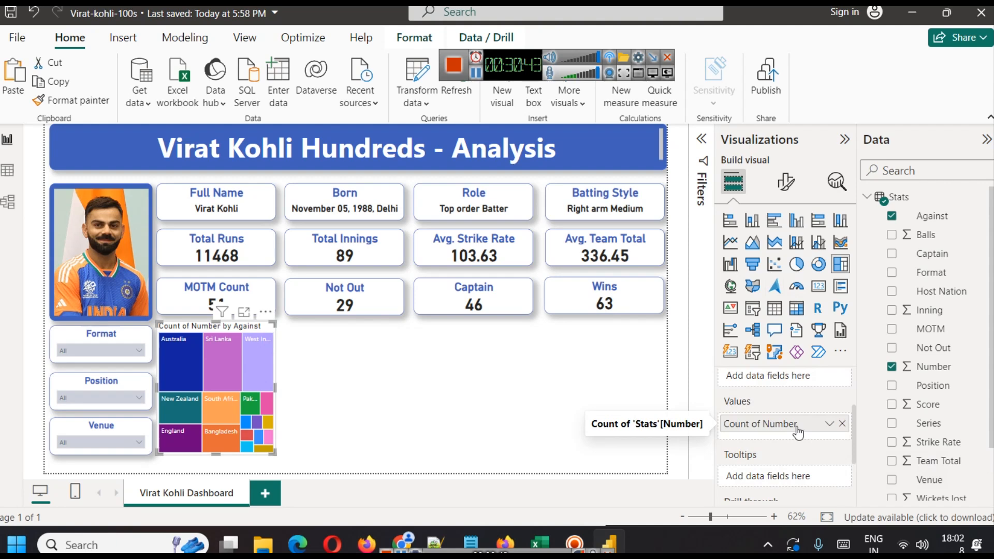
scroll(798, 431, "up", 2)
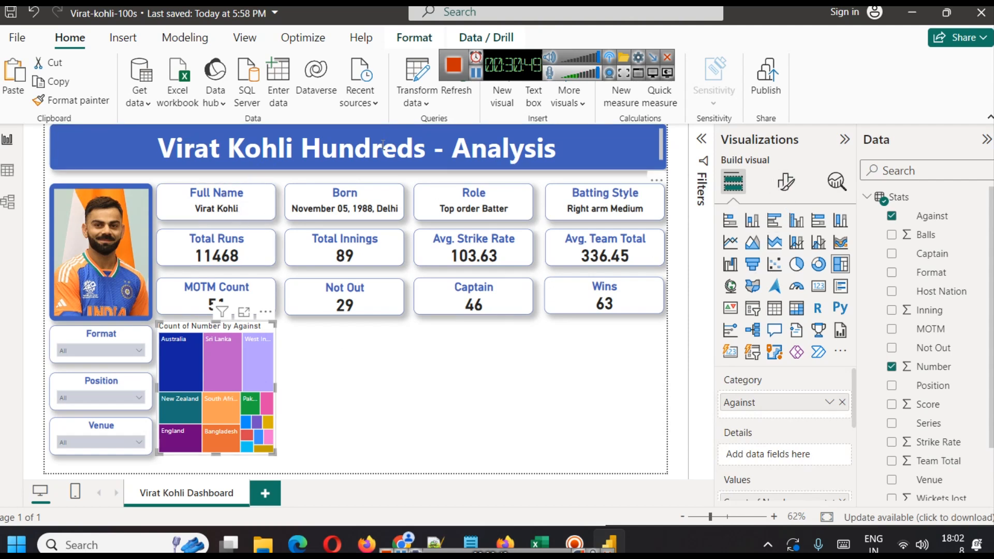
left_click(169, 205)
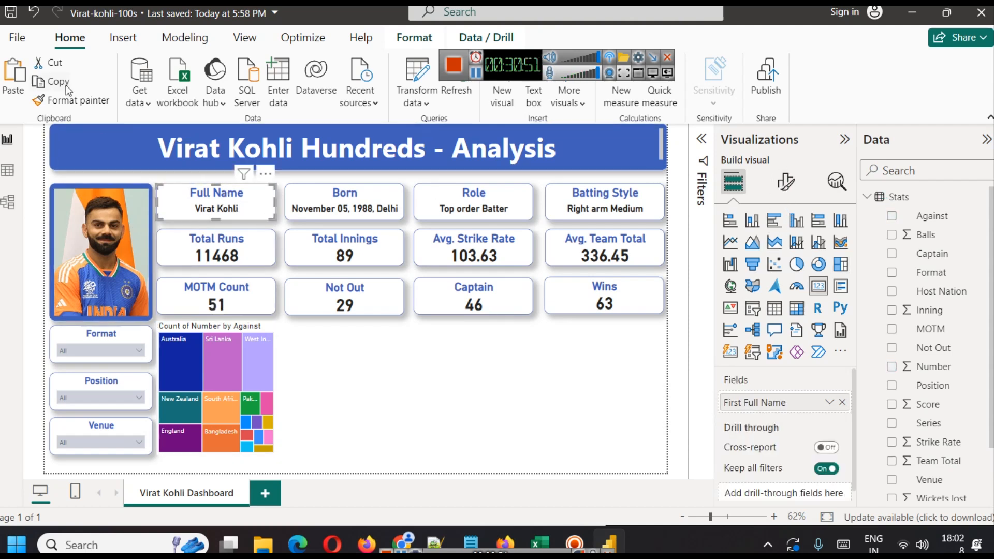
left_click(75, 99)
left_click(194, 384)
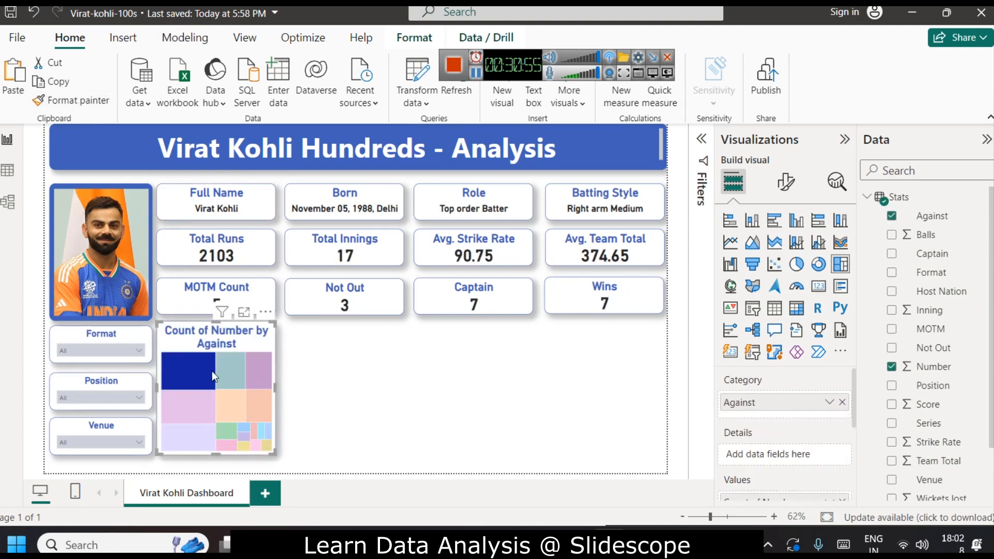
Rename the treemap's title to Count by Against.
left_click(786, 182)
left_click(785, 252)
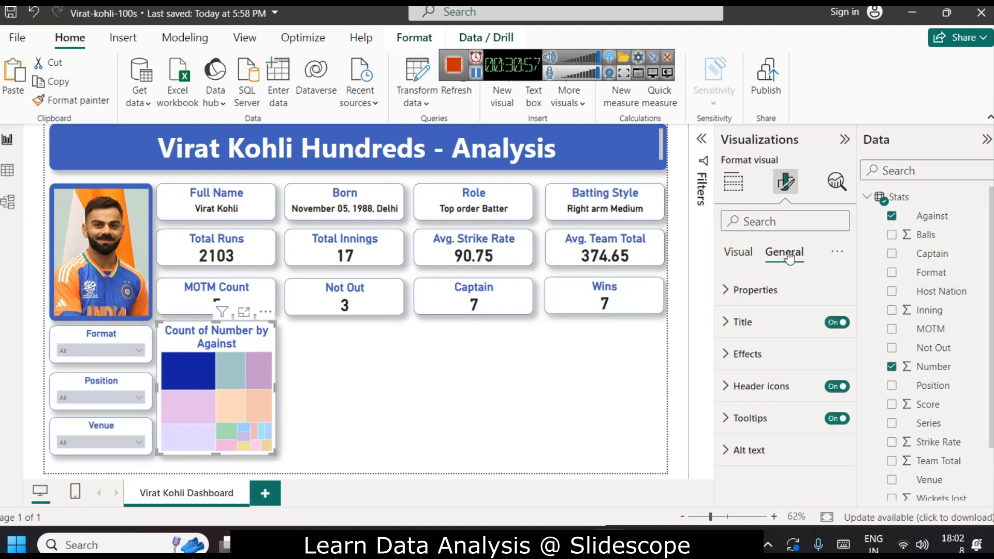
left_click(749, 322)
left_click(769, 394)
key("ctrl+a")
type("Coun")
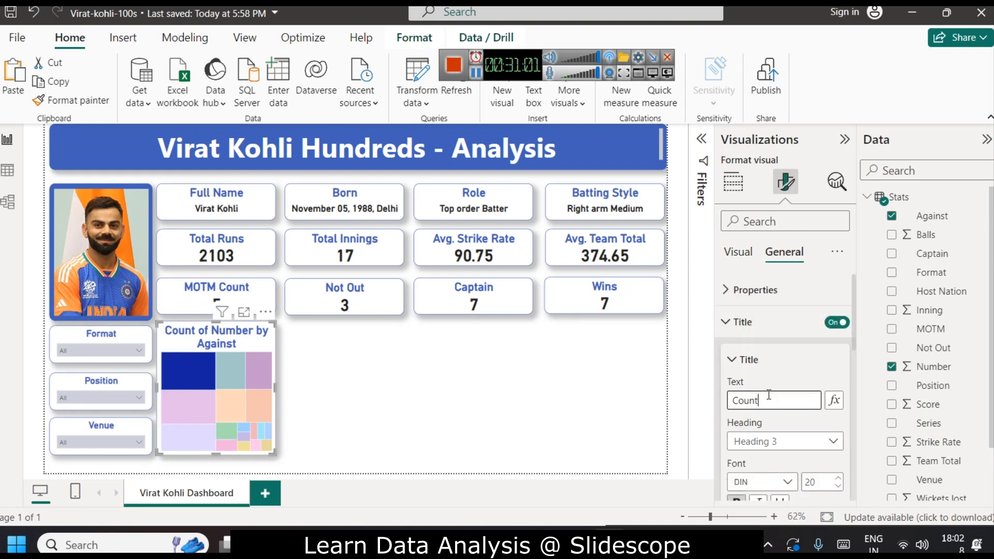
type("t by Co")
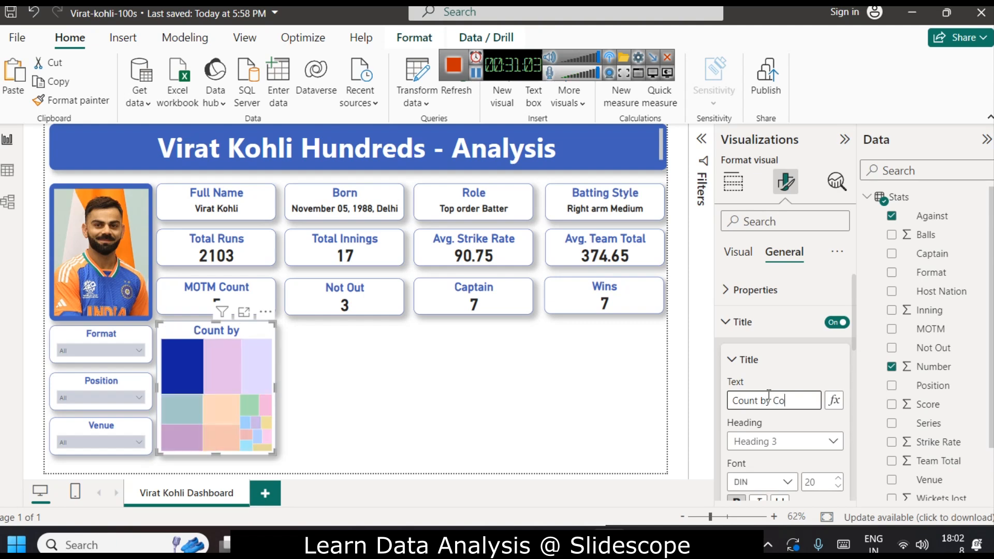
key("BackSpace")
key("BackSpace")
type("Agai")
key("BackSpace")
key("BackSpace")
key("BackSpace")
key("BackSpace")
type("Against")
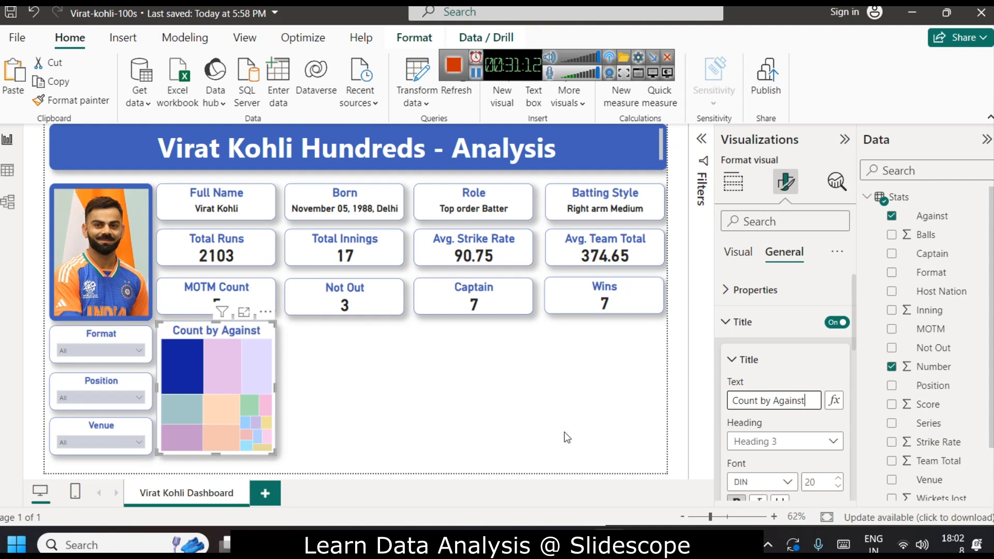
left_click(565, 432)
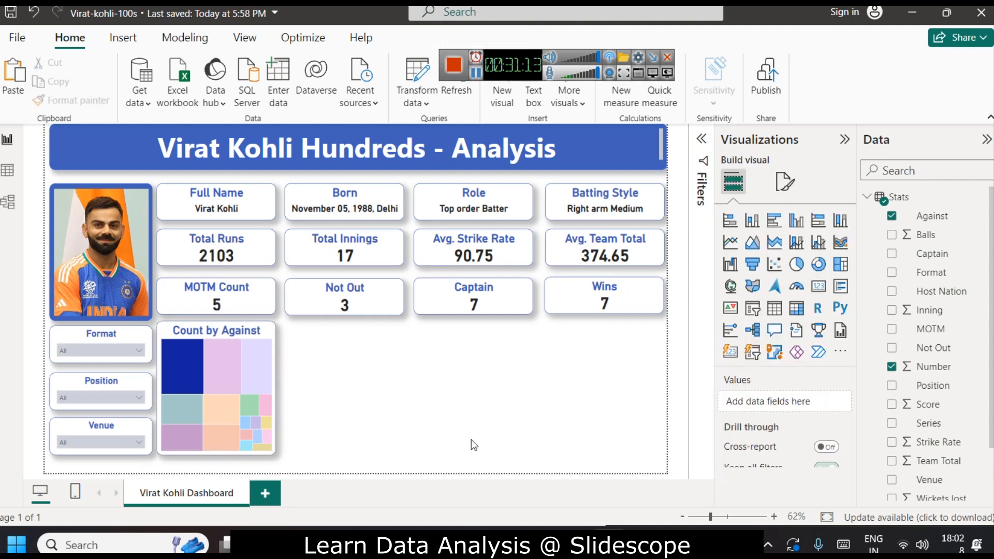
Reduce the treemap title's font size to 15.
left_click(217, 357)
left_click(211, 358)
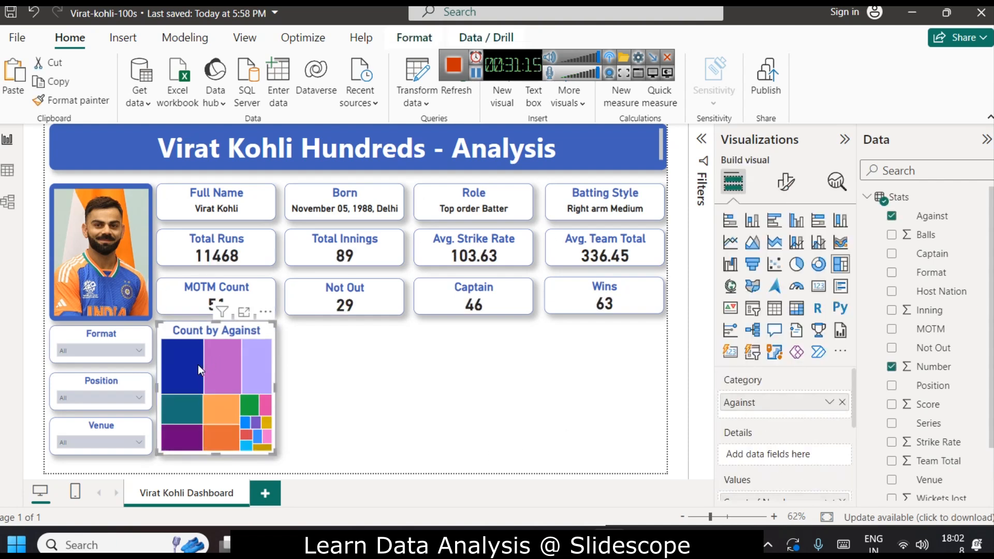
left_click(411, 381)
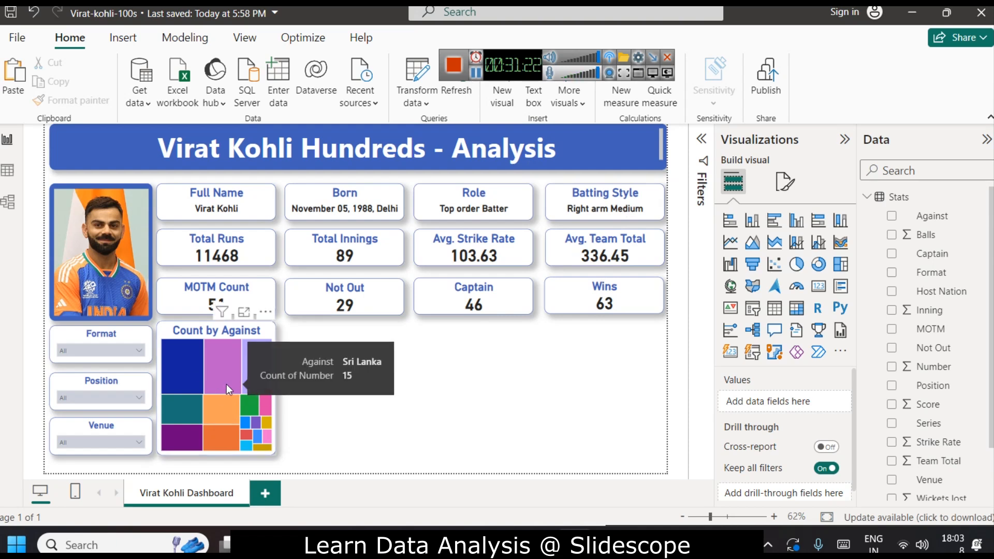
left_click(786, 181)
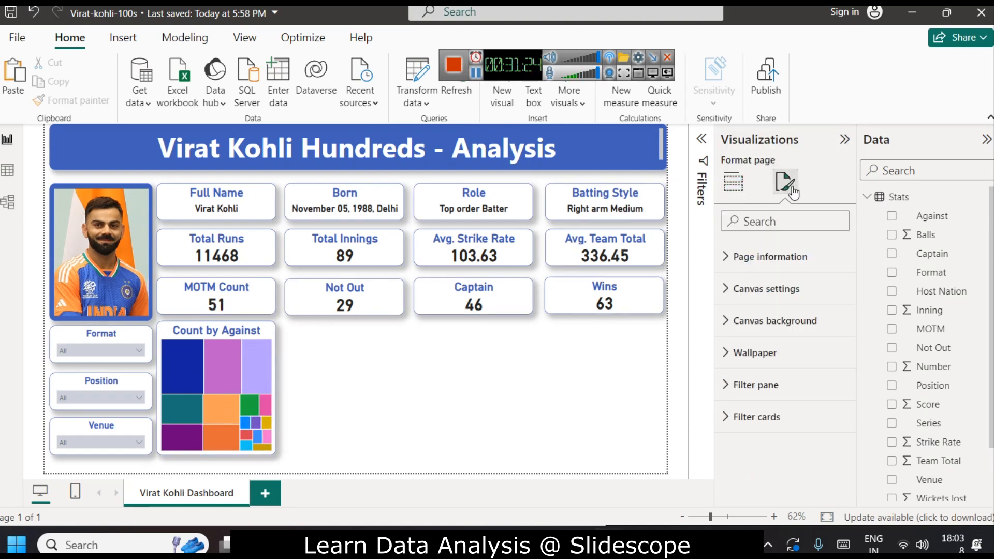
left_click(222, 348)
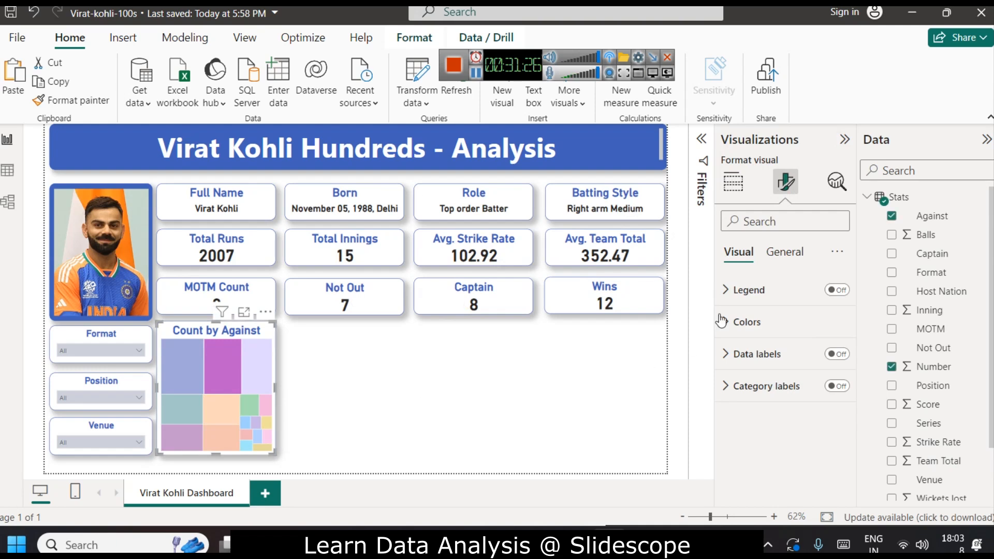
left_click(224, 370)
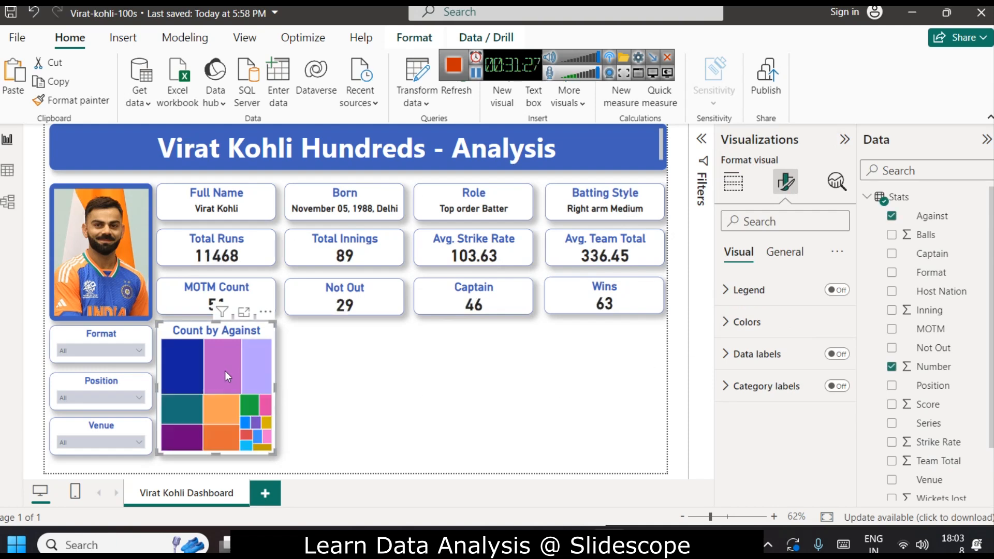
left_click(784, 252)
left_click(788, 337)
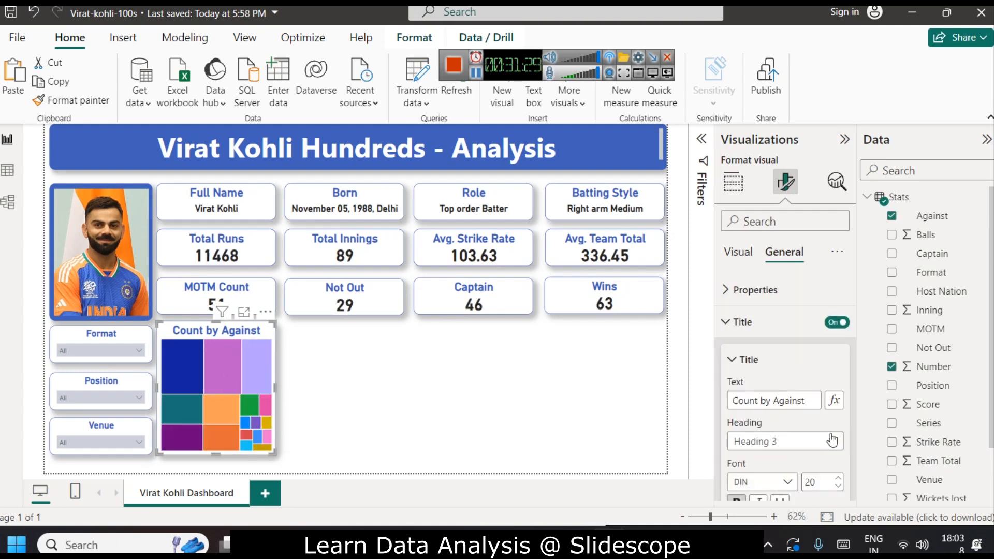
left_click(838, 488)
left_click(838, 487)
left_click(838, 487)
left_click(838, 487)
left_click(838, 488)
left_click(838, 488)
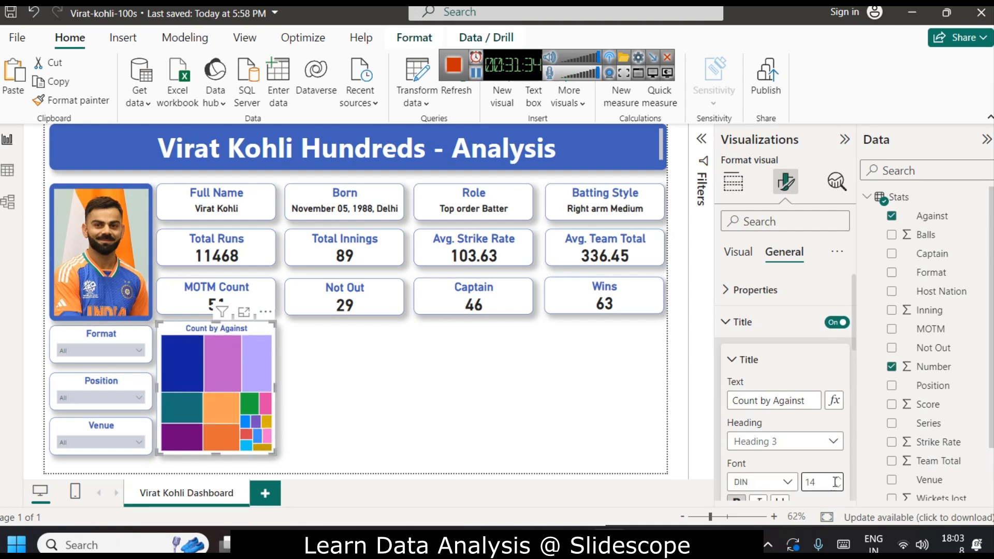
left_click(838, 478)
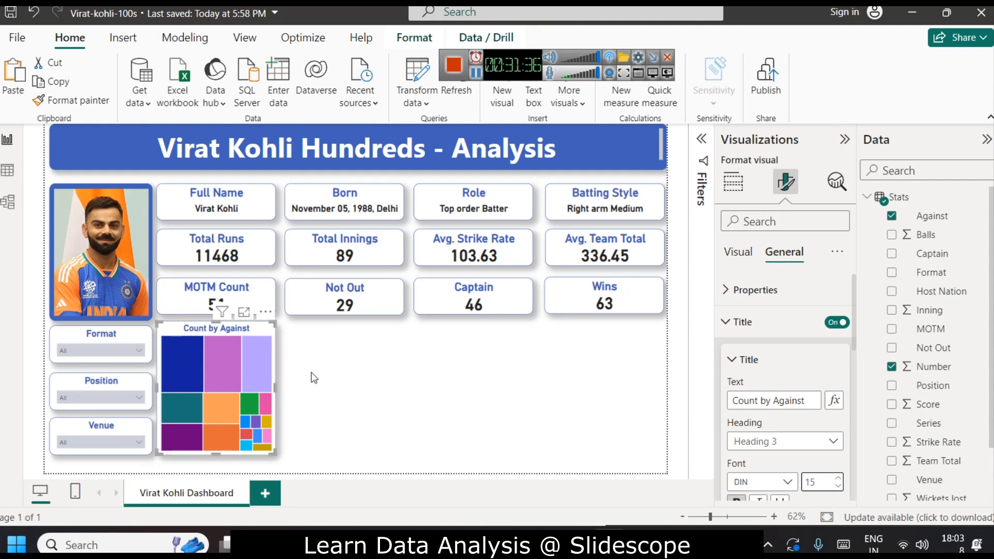
Turn on the treemap's data labels and category labels, and preview it in focus mode.
left_click(738, 252)
left_click(837, 355)
left_click(735, 360)
left_click(745, 365)
left_click(837, 387)
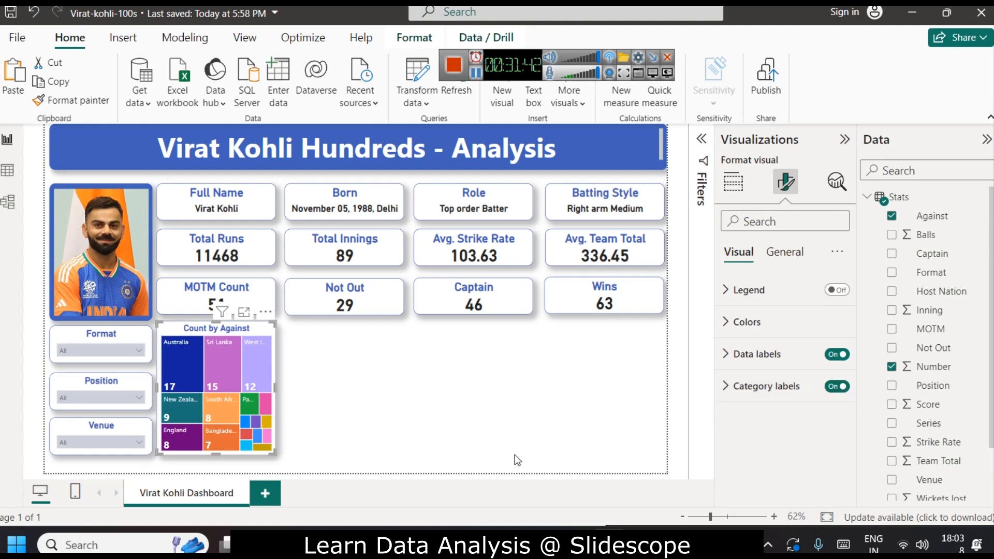
left_click(323, 400)
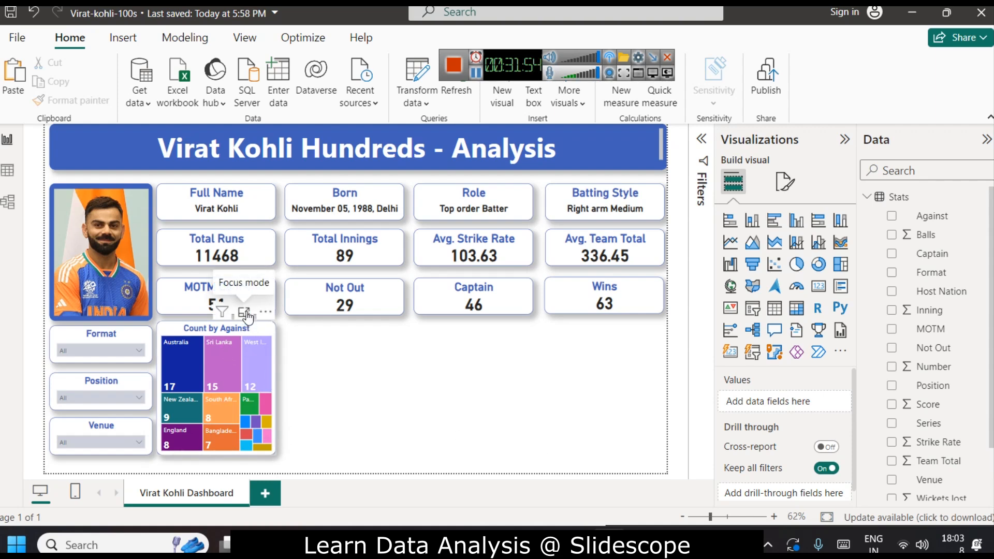
left_click(245, 312)
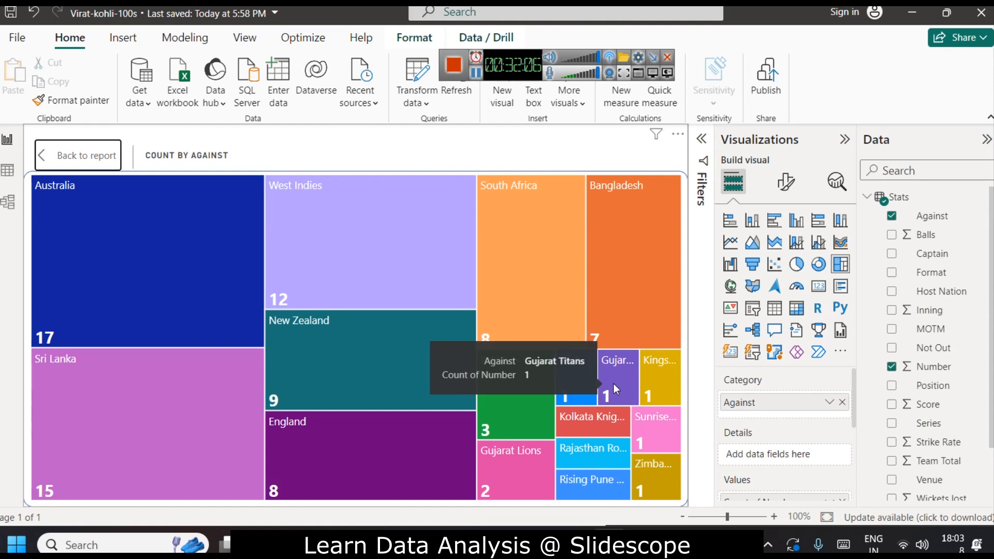
left_click(86, 160)
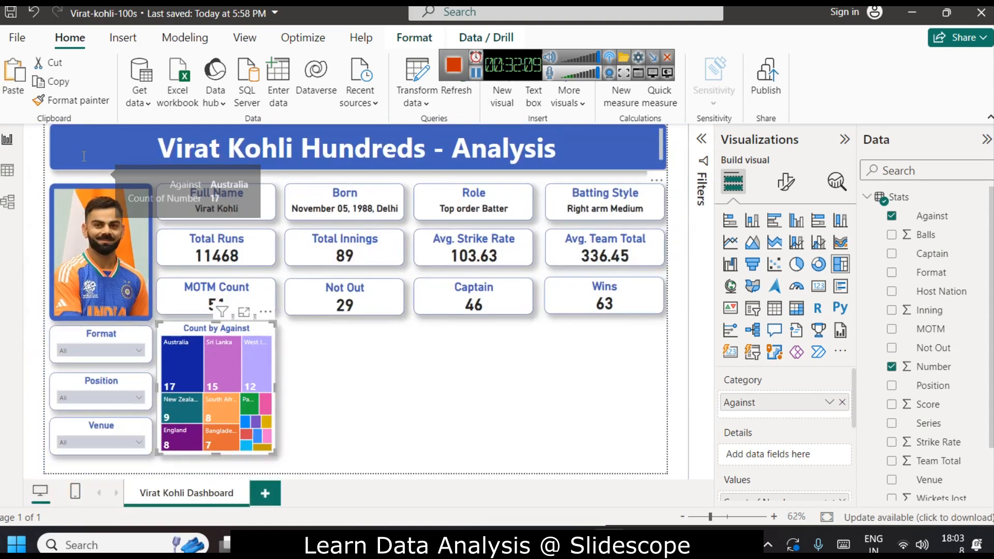
Filter the report to ODI using the Format slicer and inspect the treemap's tooltips.
left_click(88, 352)
left_click(79, 250)
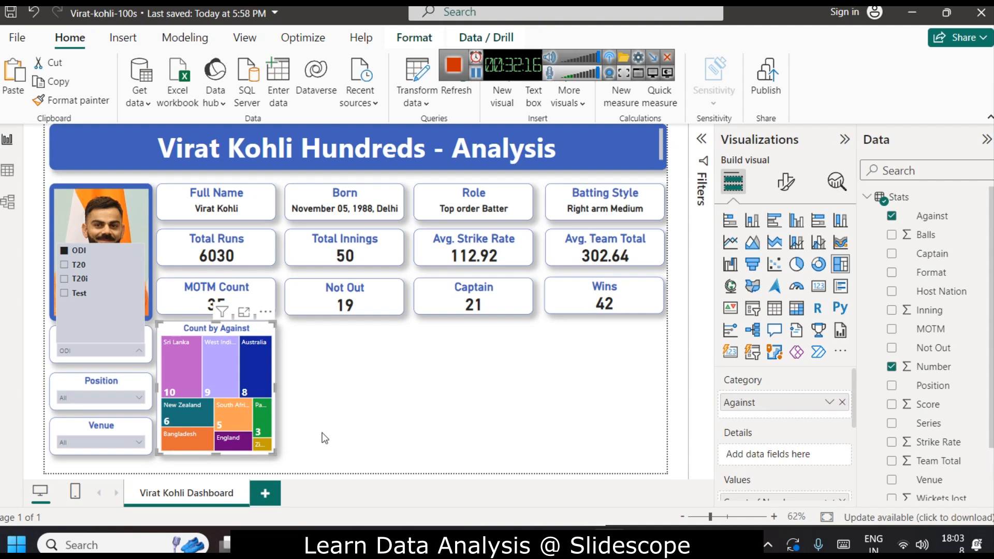
mouse_move(193, 368)
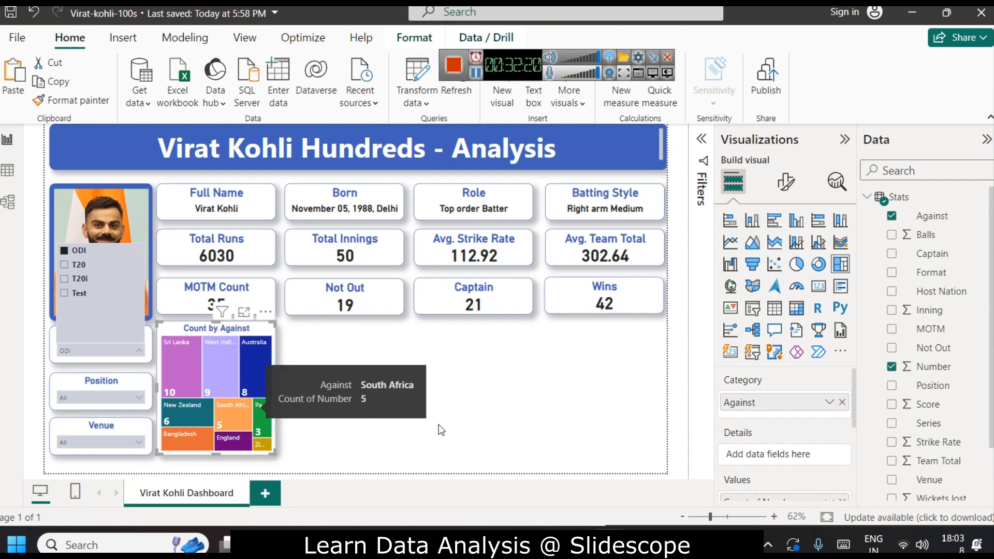
mouse_move(242, 372)
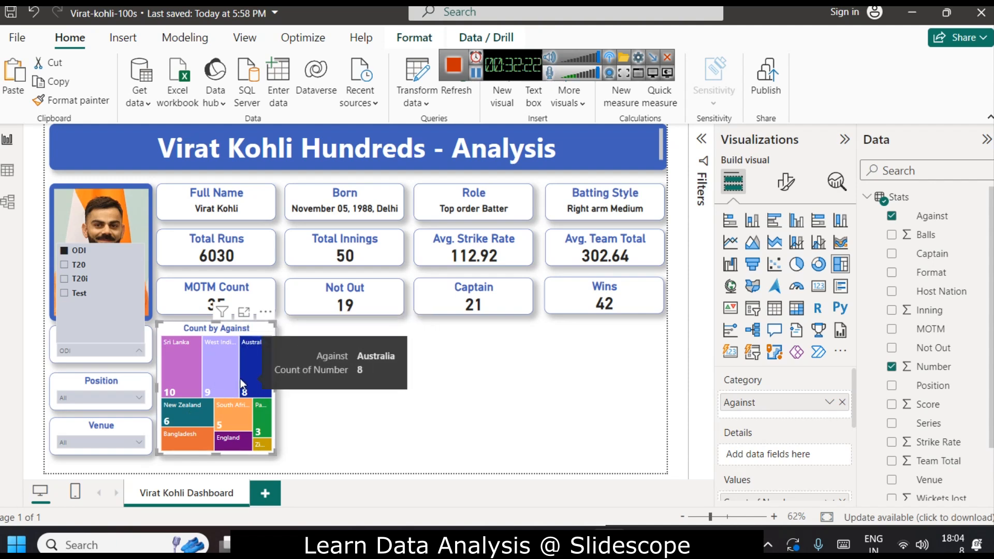
Switch the Format slicer to T20i, then to Test, and inspect the filtered treemap tiles.
left_click(74, 280)
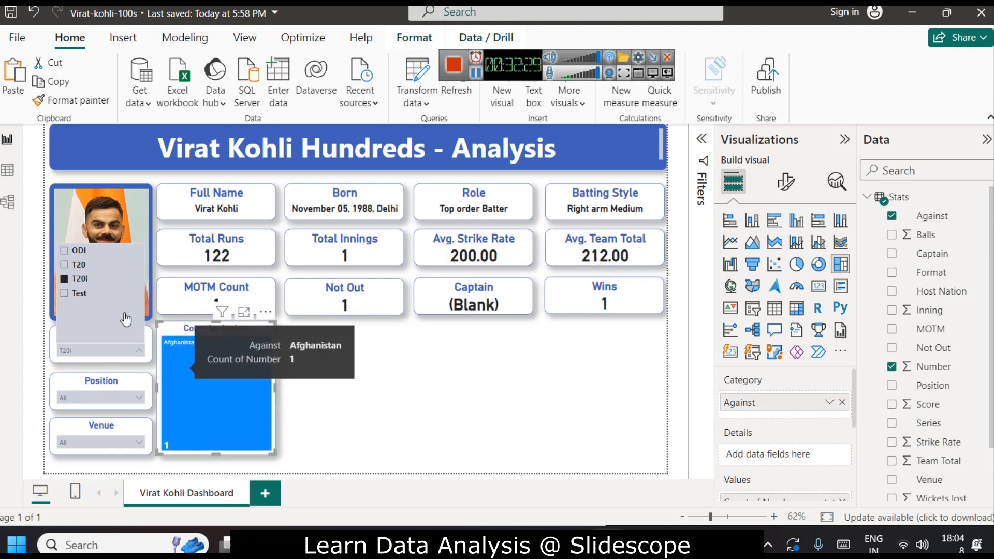
left_click(86, 293)
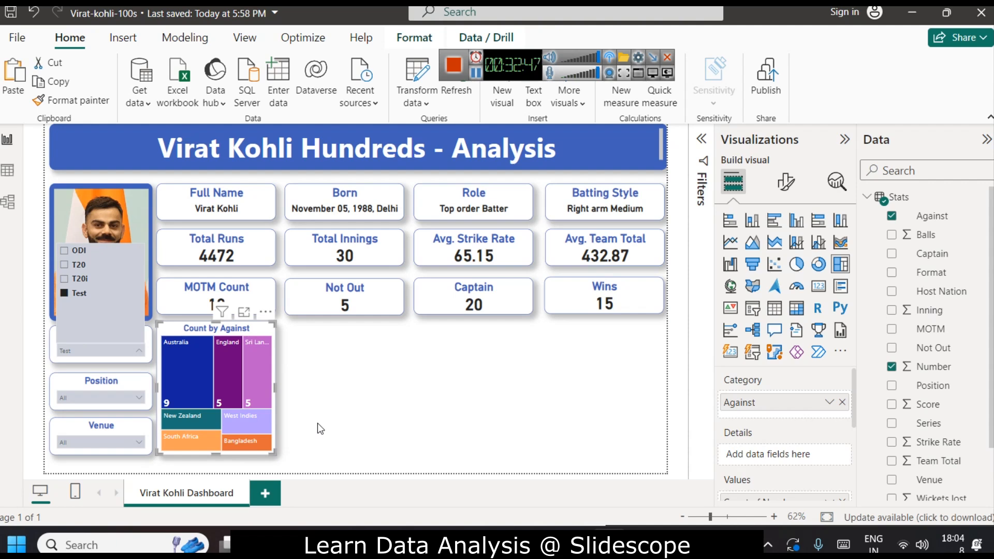
mouse_move(190, 386)
mouse_move(191, 440)
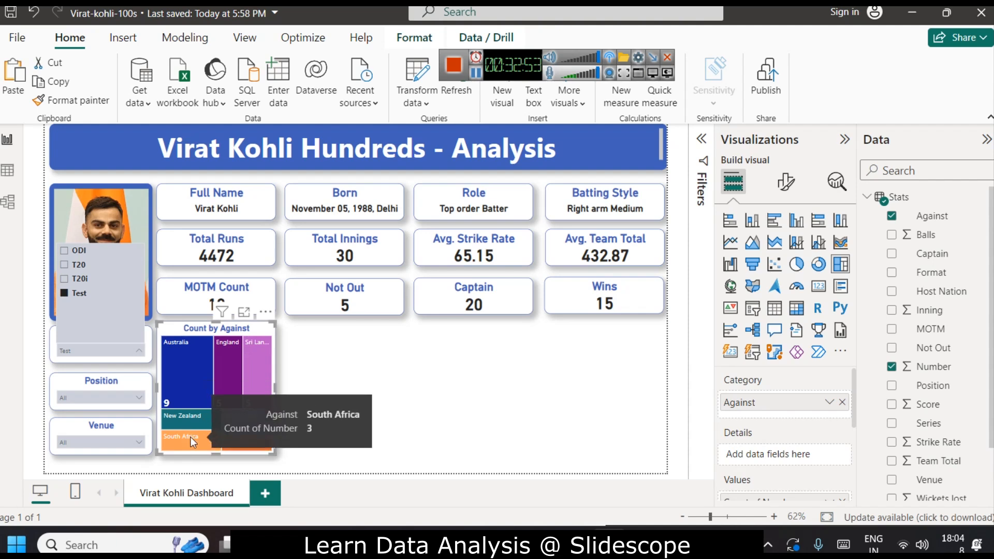
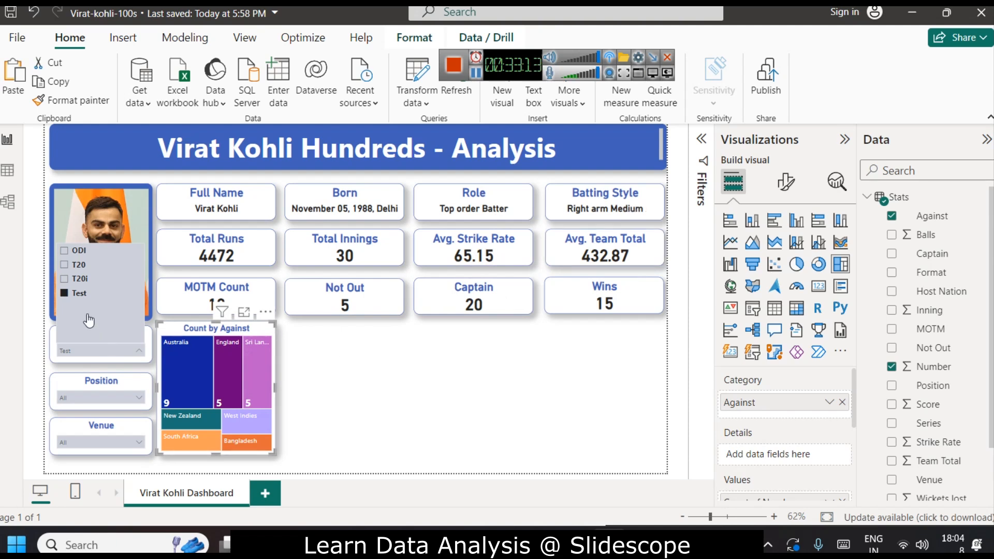
Insert a new donut chart on the canvas beside the treemap.
left_click(315, 400)
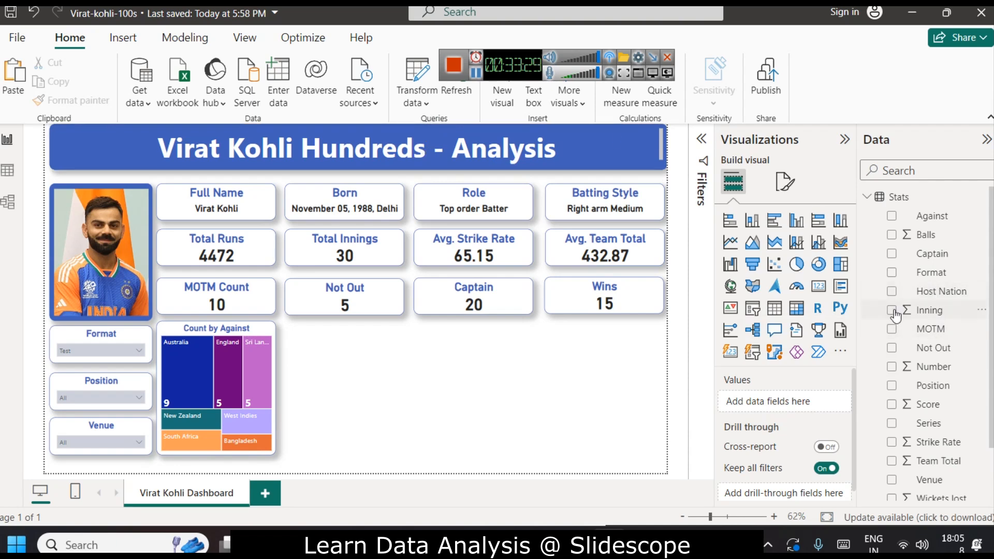
left_click(818, 265)
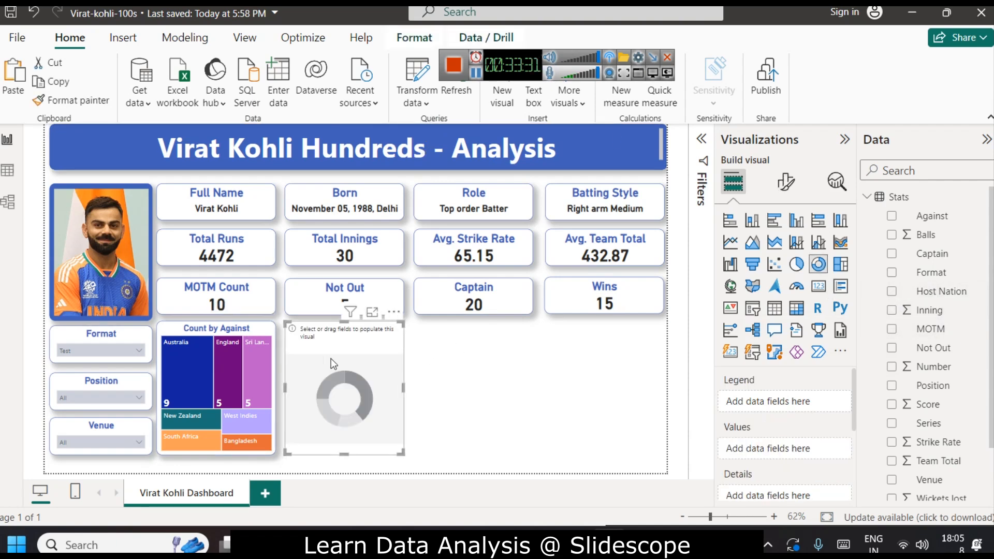
left_click(259, 365)
left_click(247, 358)
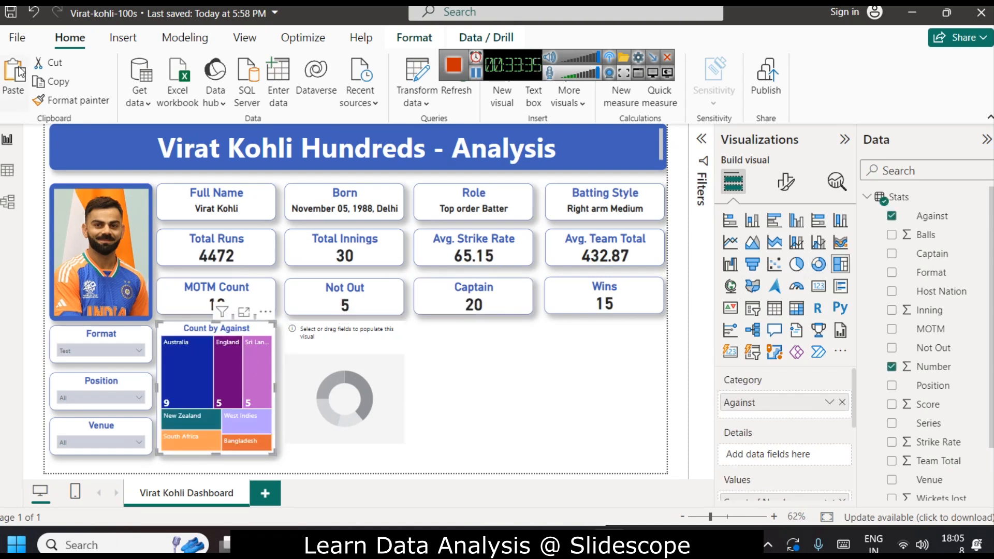
left_click(324, 358)
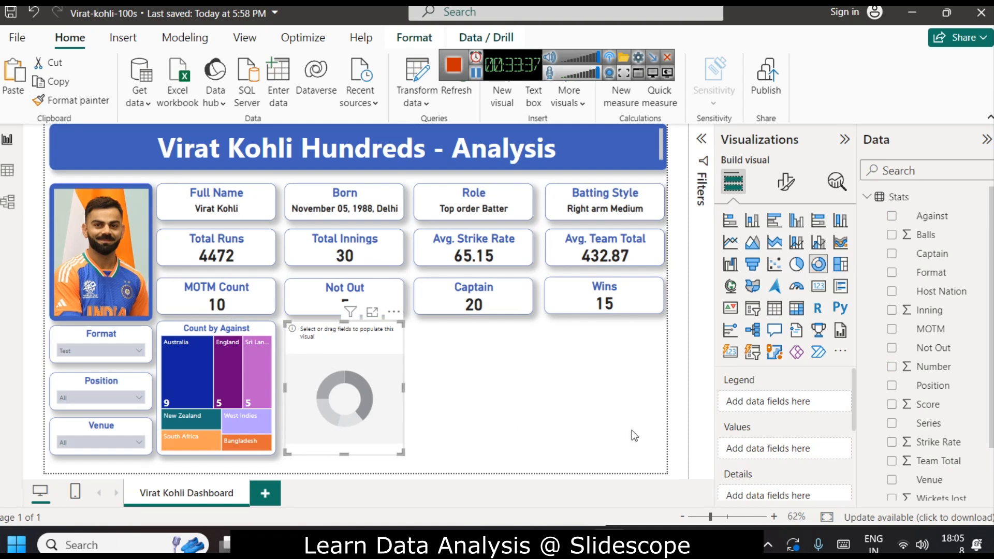
Add Captain as the donut's legend and Number as its values, summarised as Count.
scroll(929, 385, "down", 3)
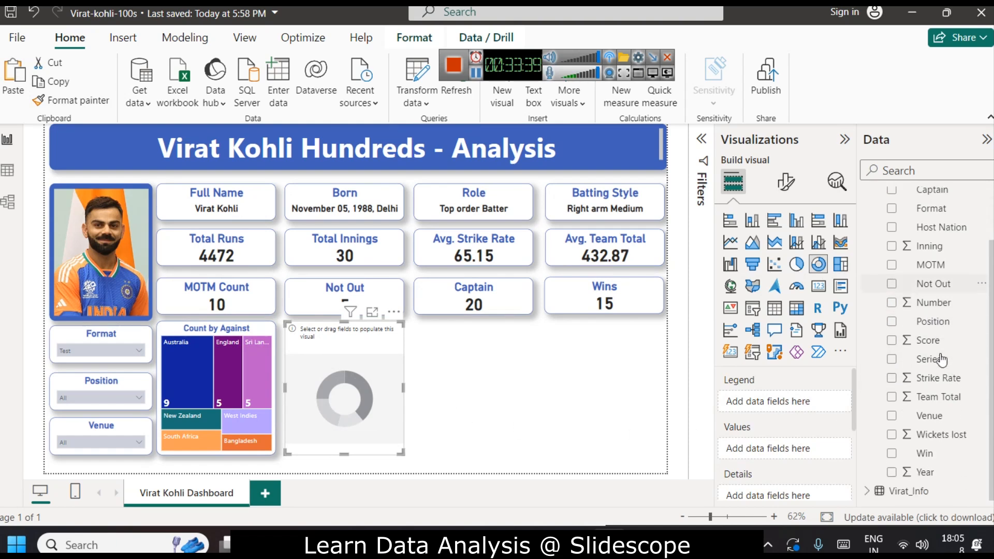
scroll(932, 362, "up", 3)
left_click_drag(932, 253, 777, 402)
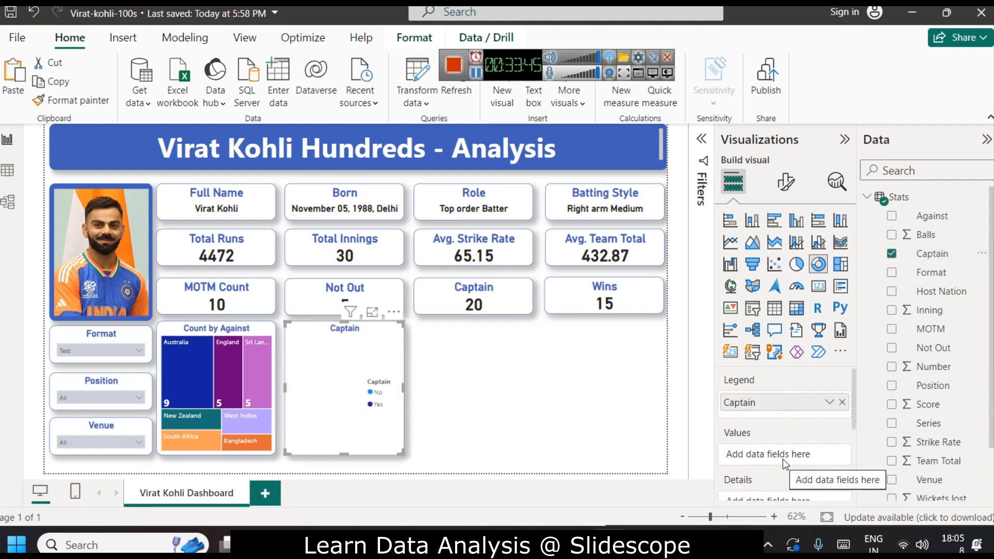
scroll(953, 409, "down", 2)
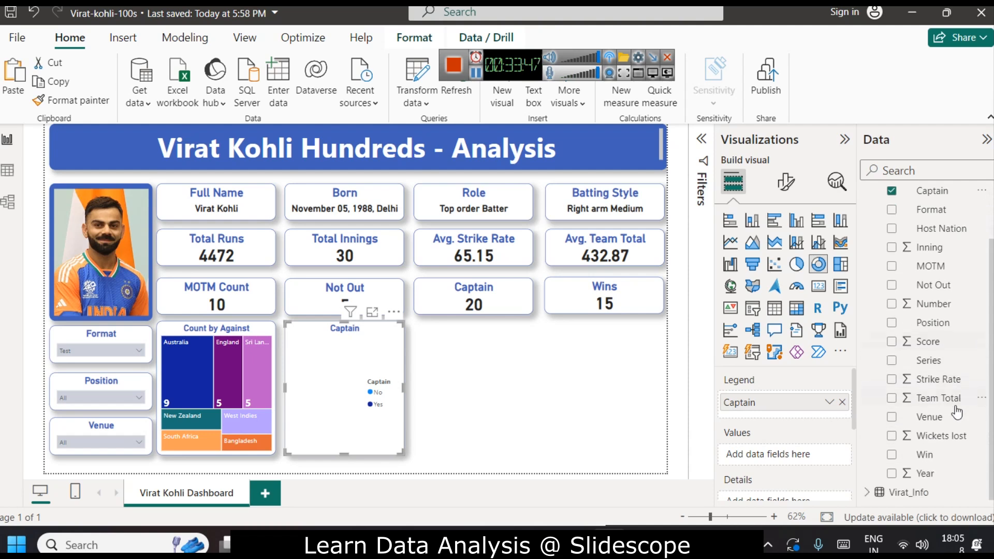
left_click_drag(932, 305, 787, 455)
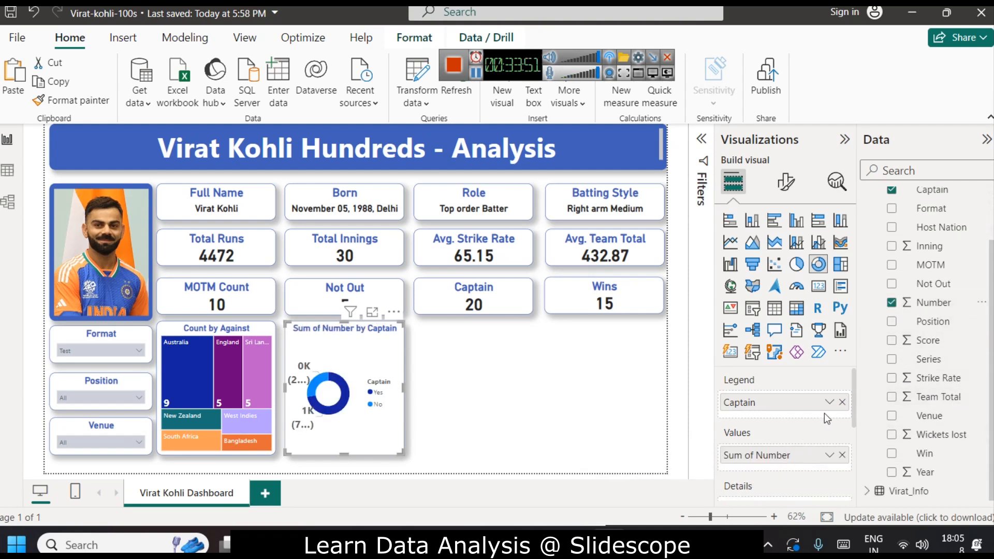
left_click(829, 455)
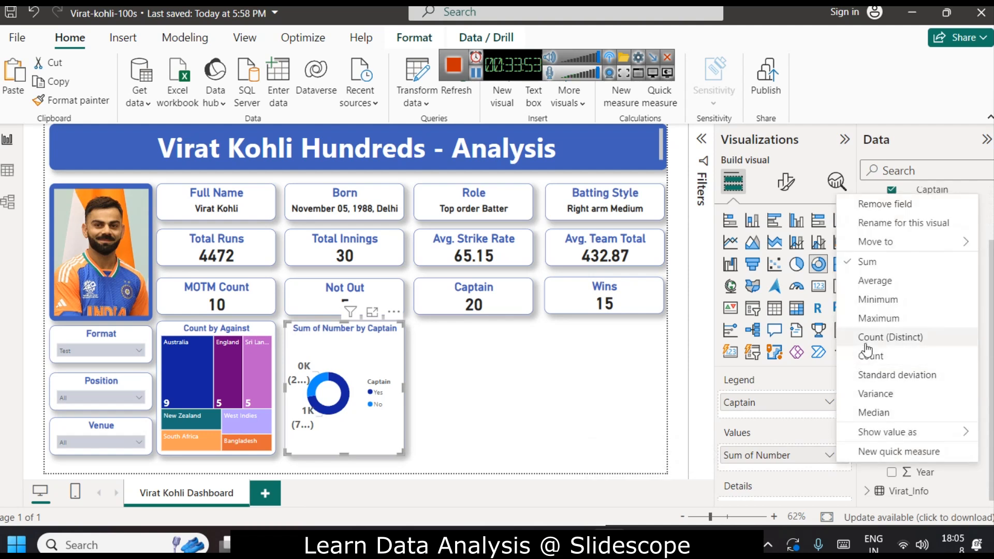
left_click(871, 356)
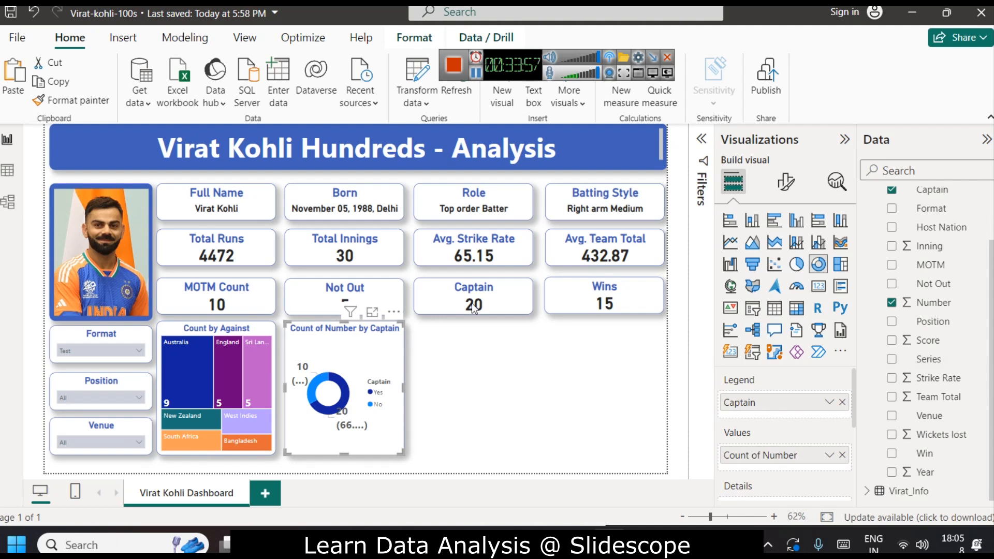
Move the donut chart's legend to the bottom center position.
left_click(786, 182)
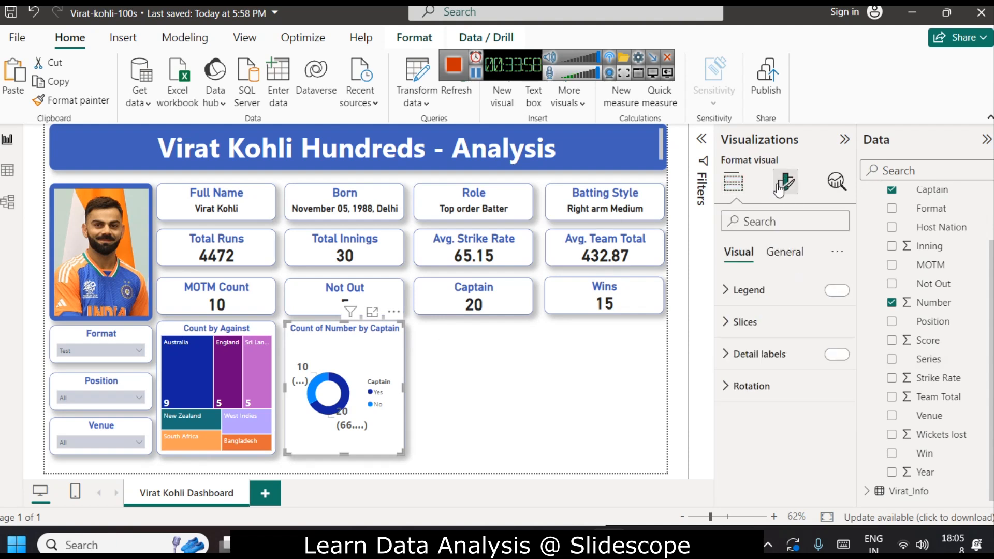
left_click(761, 291)
left_click(787, 367)
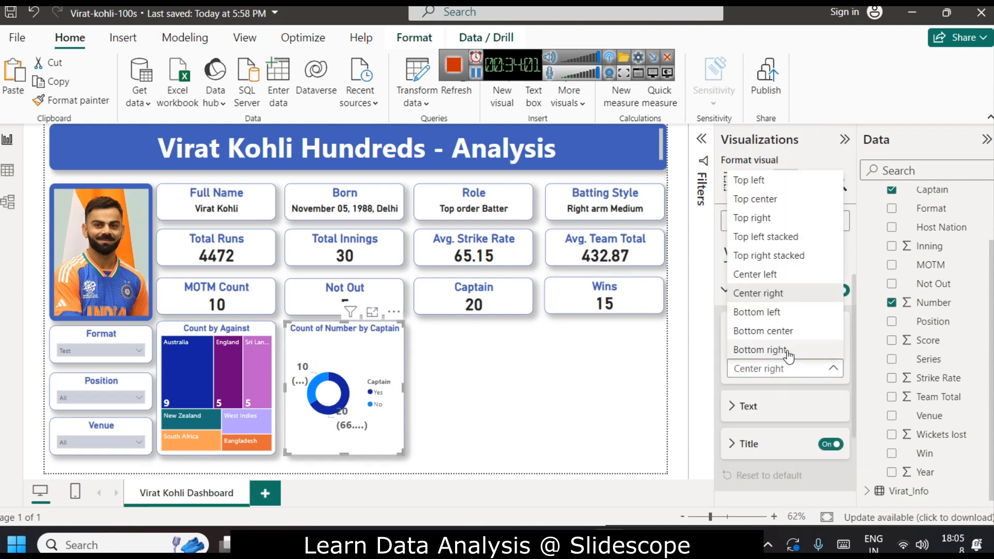
left_click(766, 331)
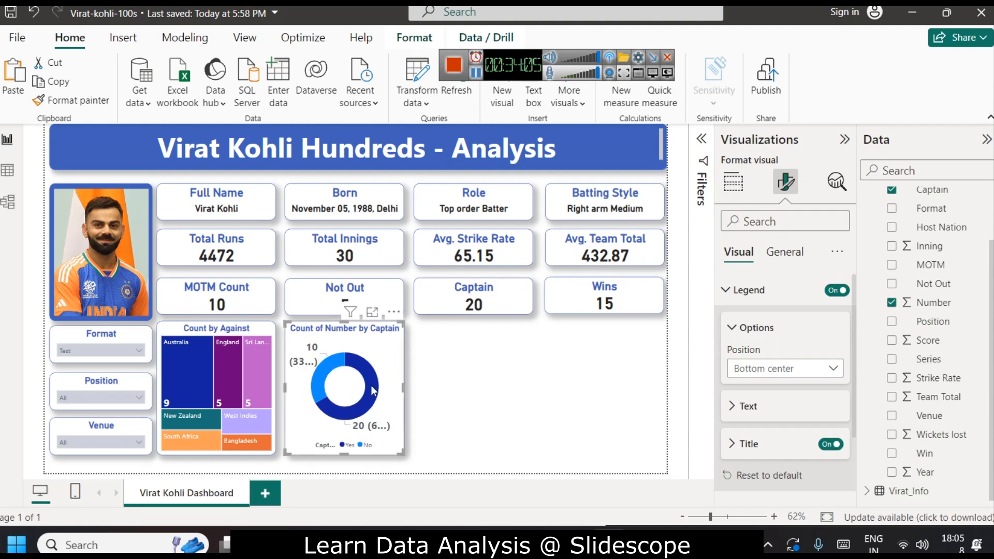
Reduce the donut chart's detail label value font size to 13.
scroll(788, 437, "down", 2)
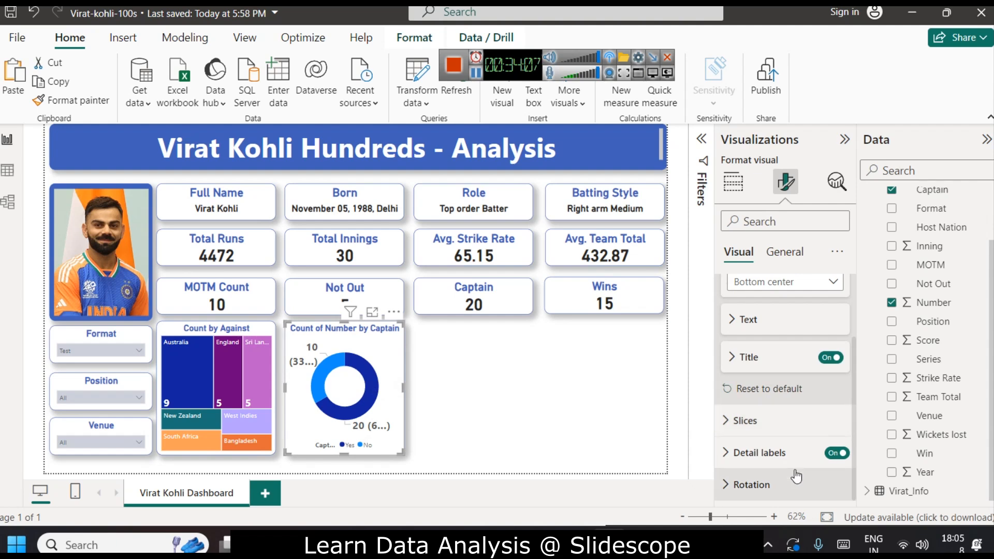
left_click(795, 453)
scroll(826, 395, "down", 4)
left_click(792, 419)
left_click(839, 466)
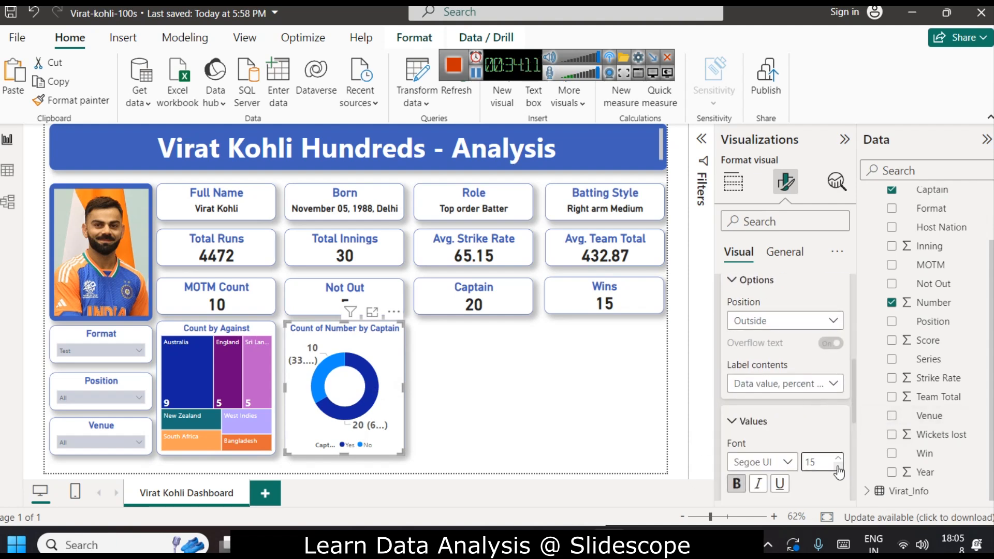
left_click(838, 468)
left_click(838, 468)
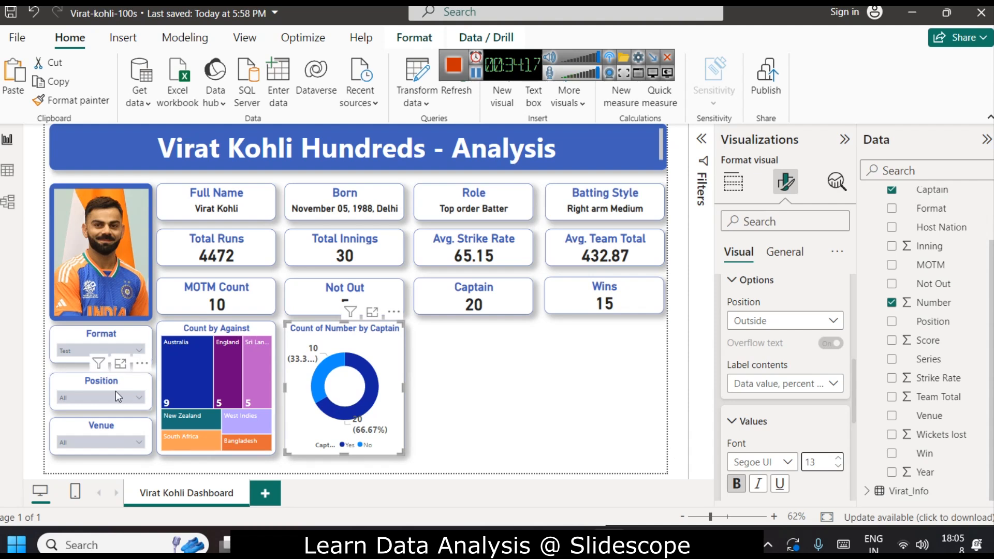
Clear the Test selection in the Format slicer and inspect the donut chart's tooltips.
left_click(69, 348)
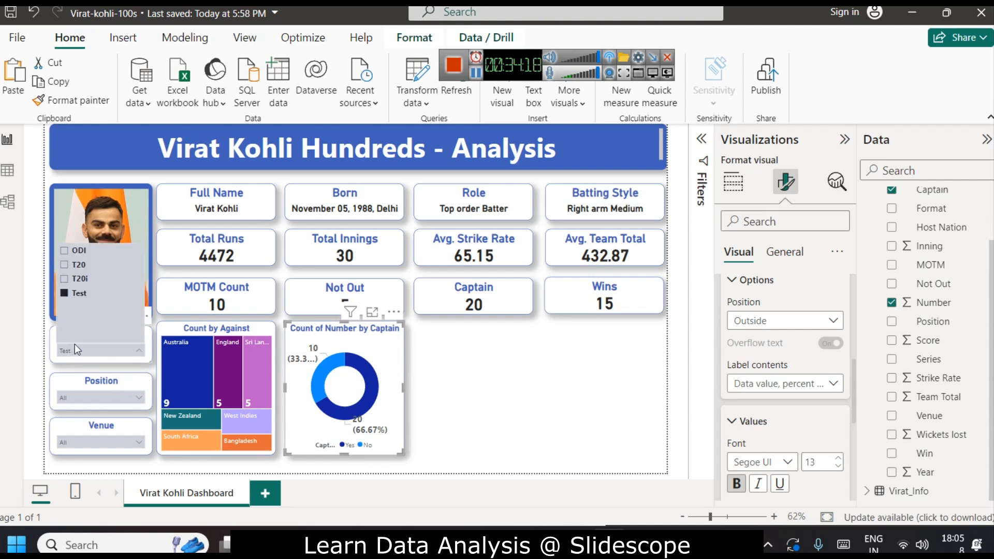
left_click(78, 294)
left_click(536, 410)
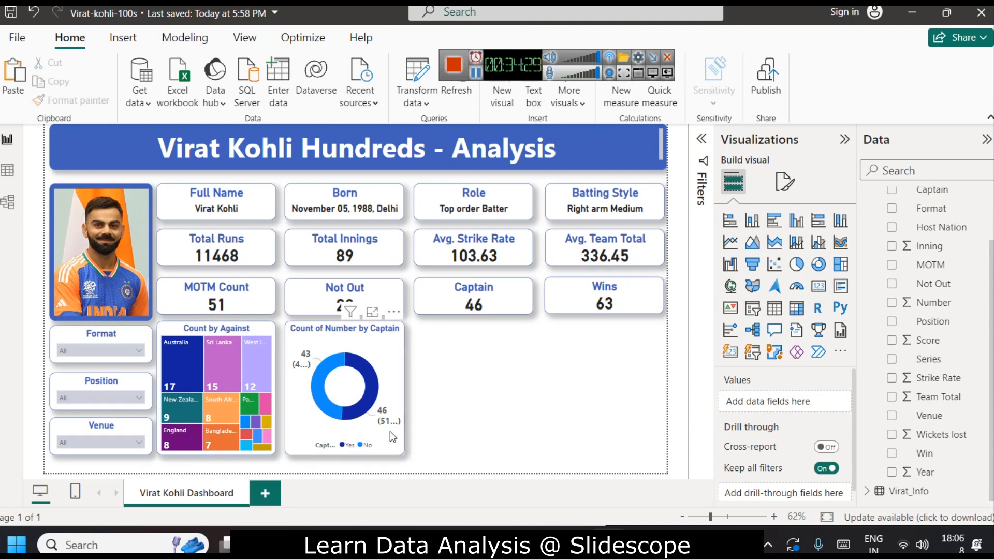
mouse_move(372, 394)
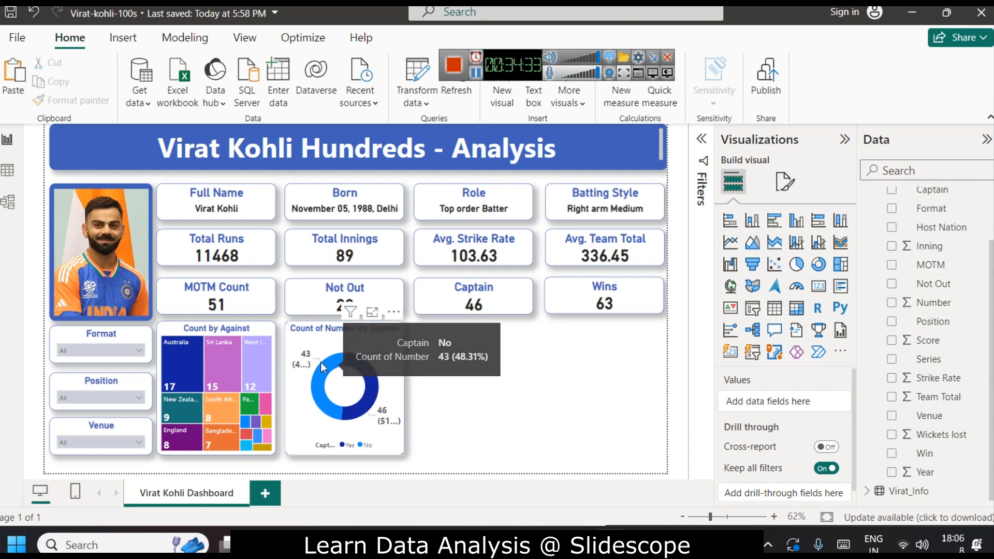
mouse_move(327, 373)
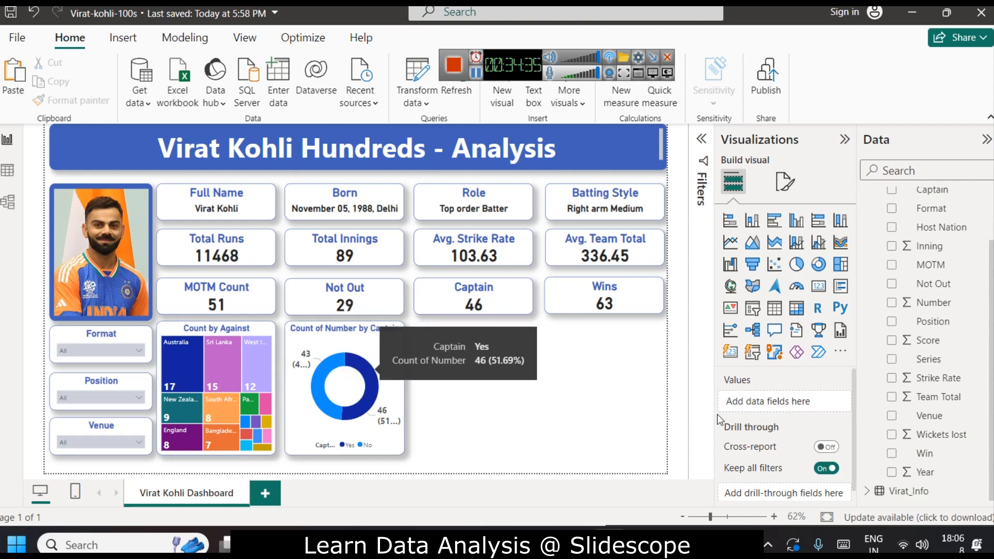
Retitle the donut chart as '100s as Captain'.
left_click(378, 344)
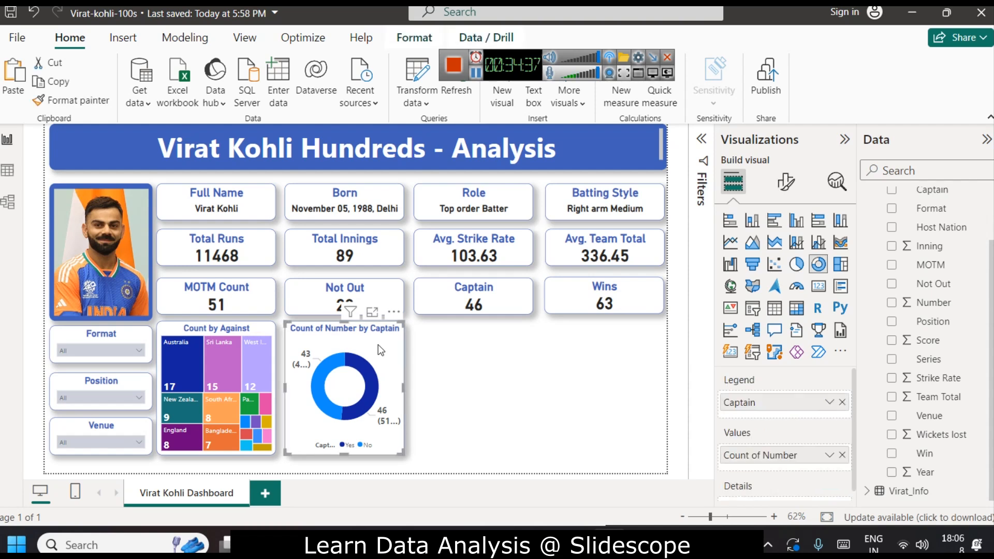
left_click(785, 183)
left_click(784, 252)
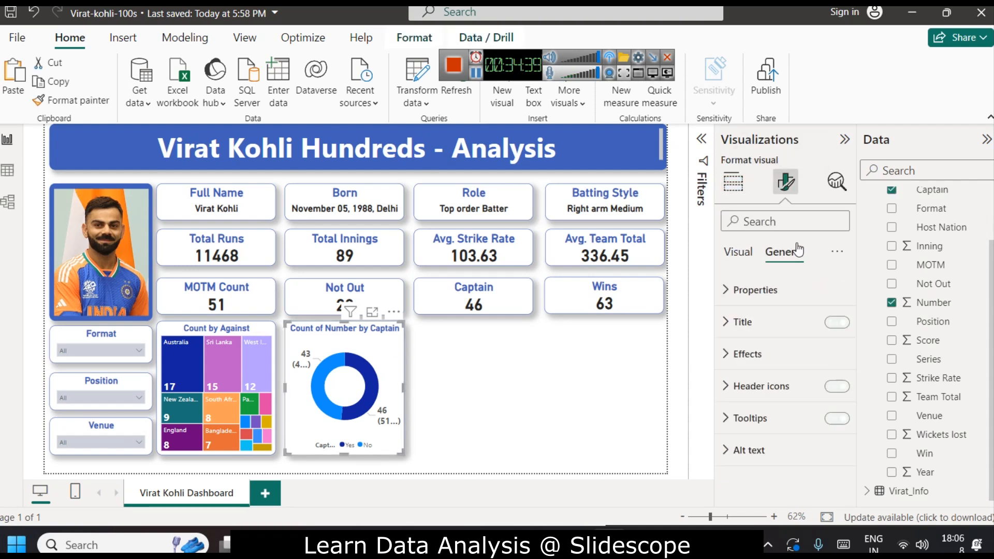
left_click(746, 321)
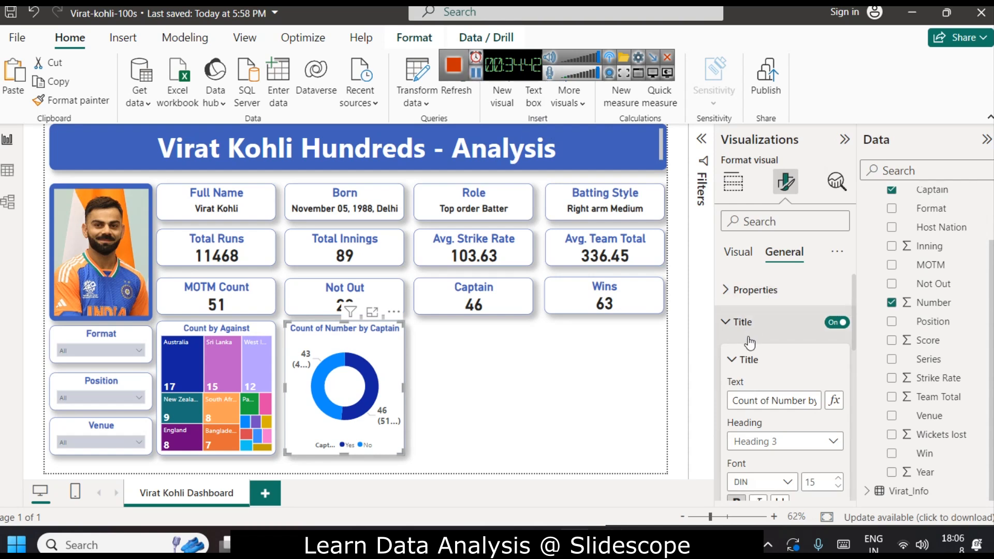
left_click(774, 400)
type("110")
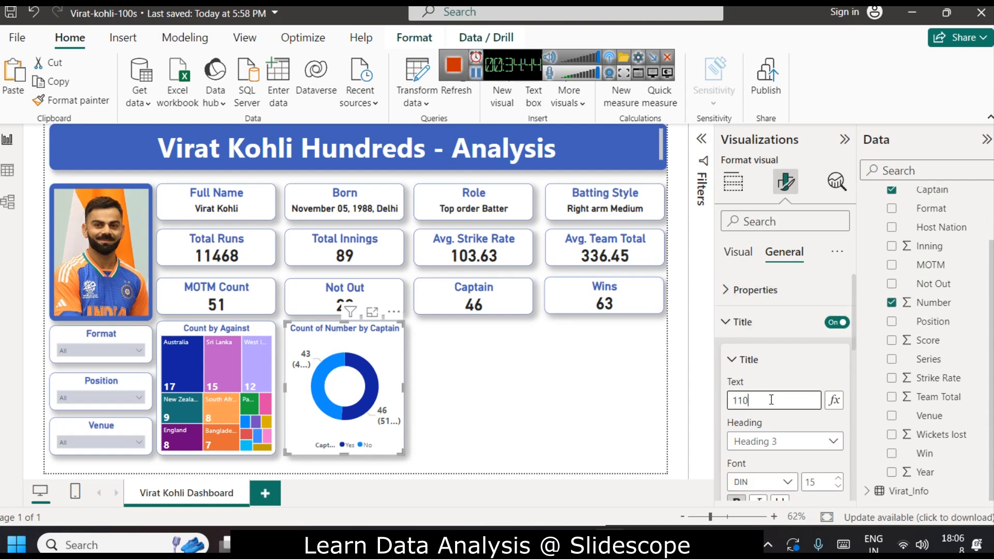
type("0s as Captain")
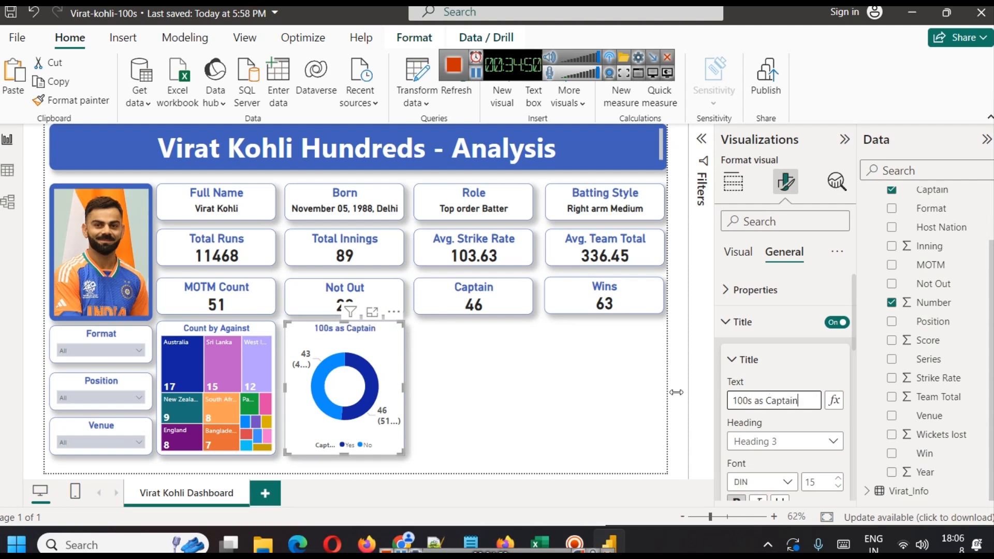
left_click(509, 382)
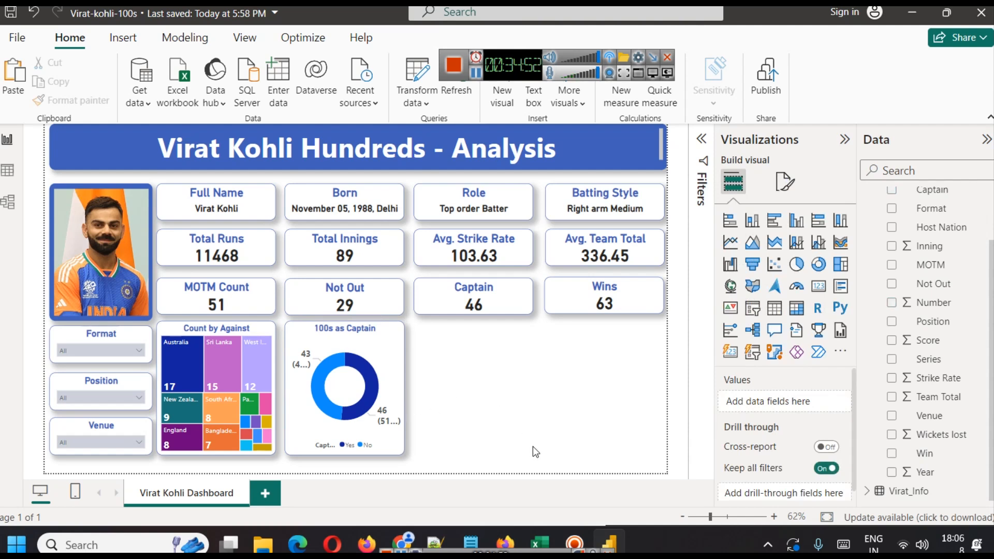
Duplicate the donut chart and place the copy to its right.
left_click(371, 347)
left_click_drag(371, 347, 495, 349)
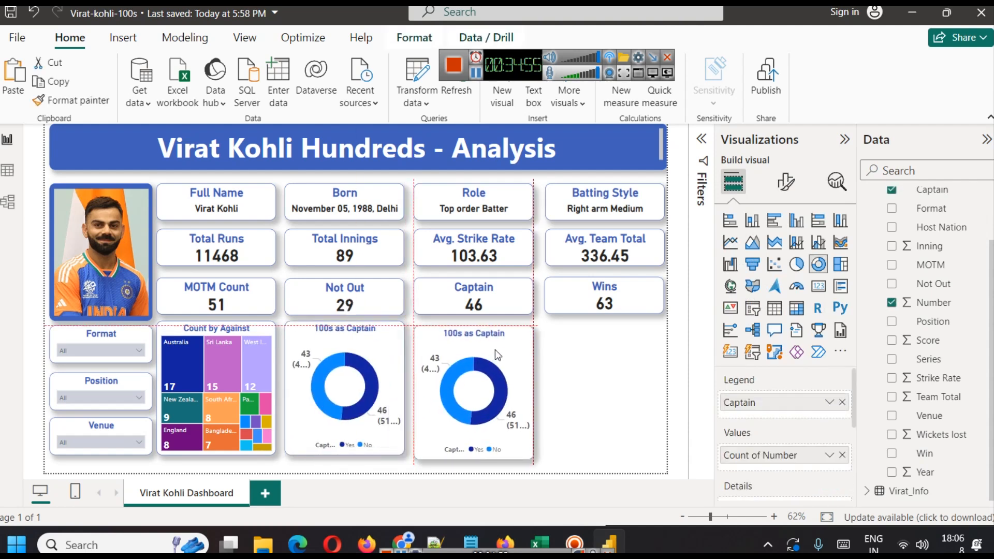
left_click(554, 375)
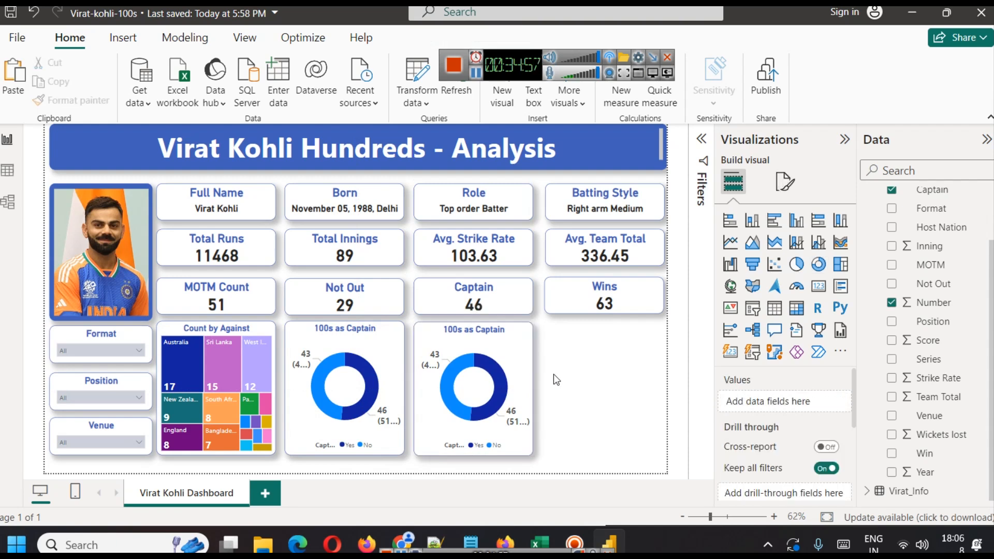
Replace the copied donut's legend field Captain with Win.
left_click(505, 347)
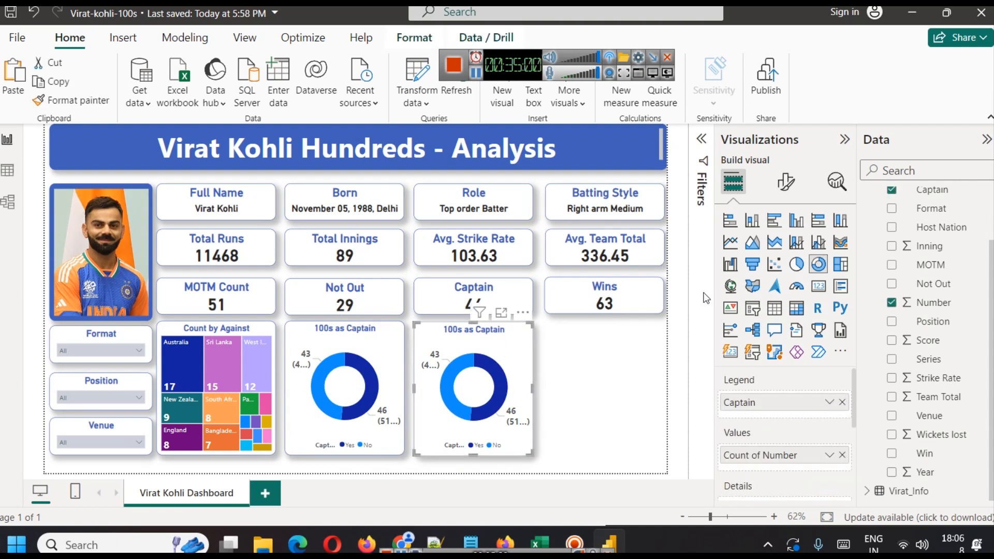
left_click(843, 402)
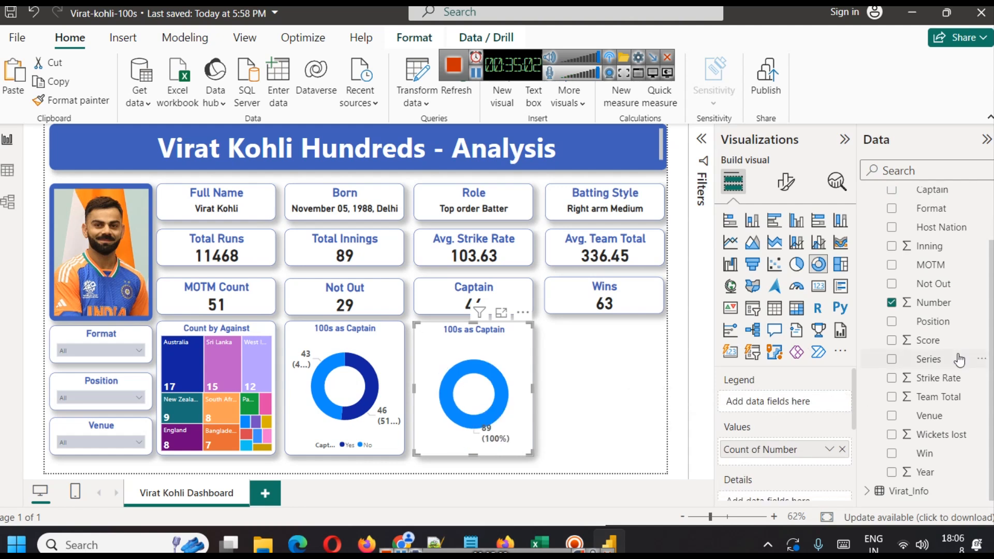
scroll(958, 357, "up", 2)
scroll(958, 298, "down", 2)
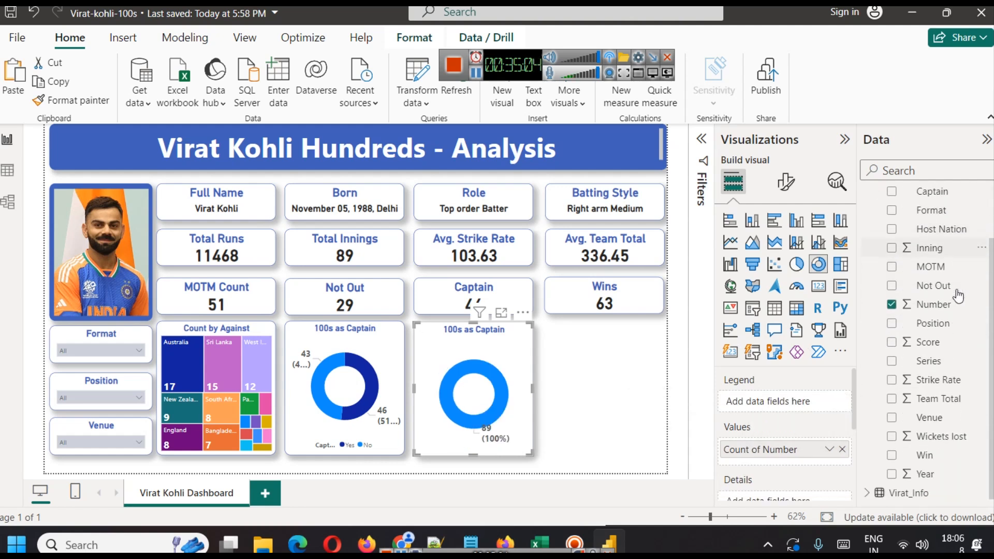
mouse_move(928, 455)
left_mouse_down()
mouse_move(767, 409)
mouse_move(772, 402)
left_mouse_up()
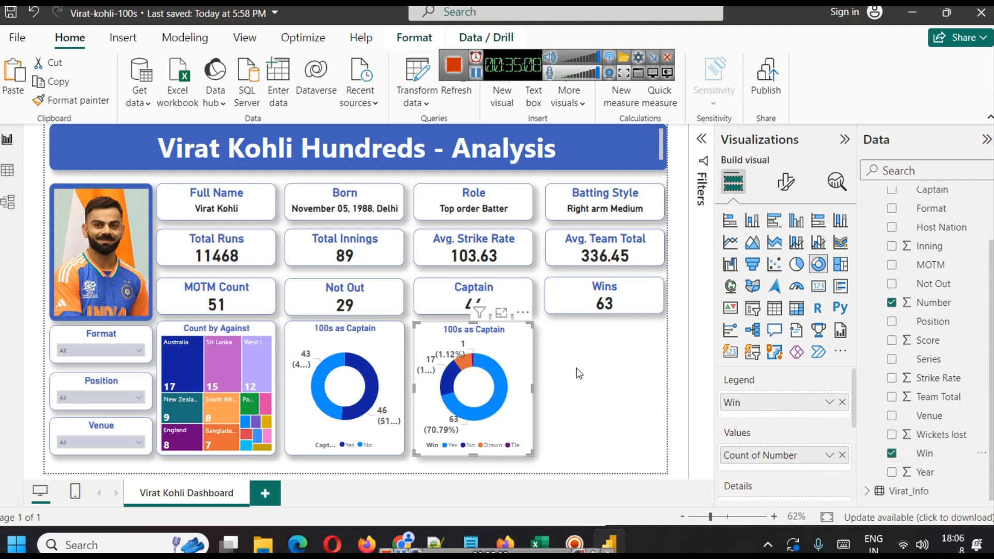
Retitle the copied donut chart as 'Wins as Captain'.
left_click(786, 181)
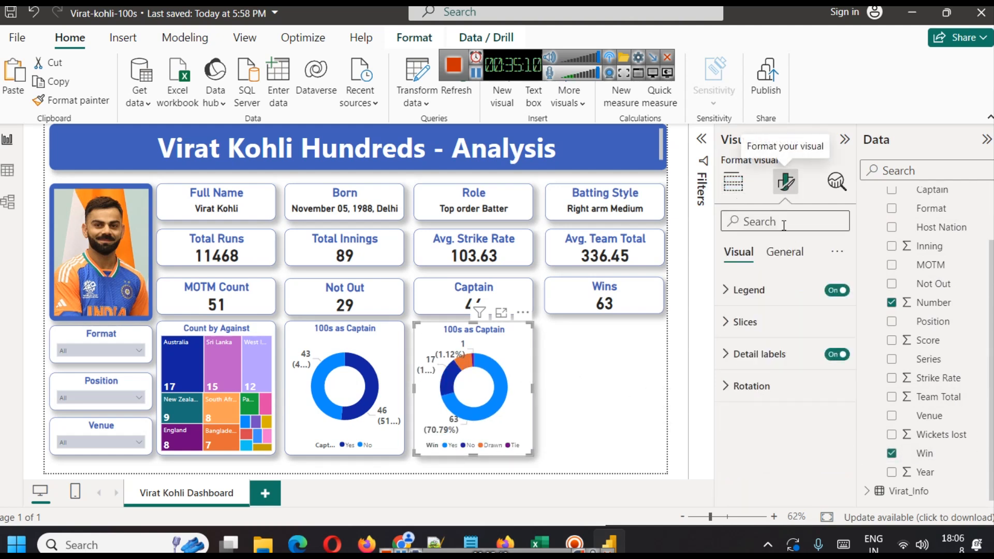
left_click(785, 252)
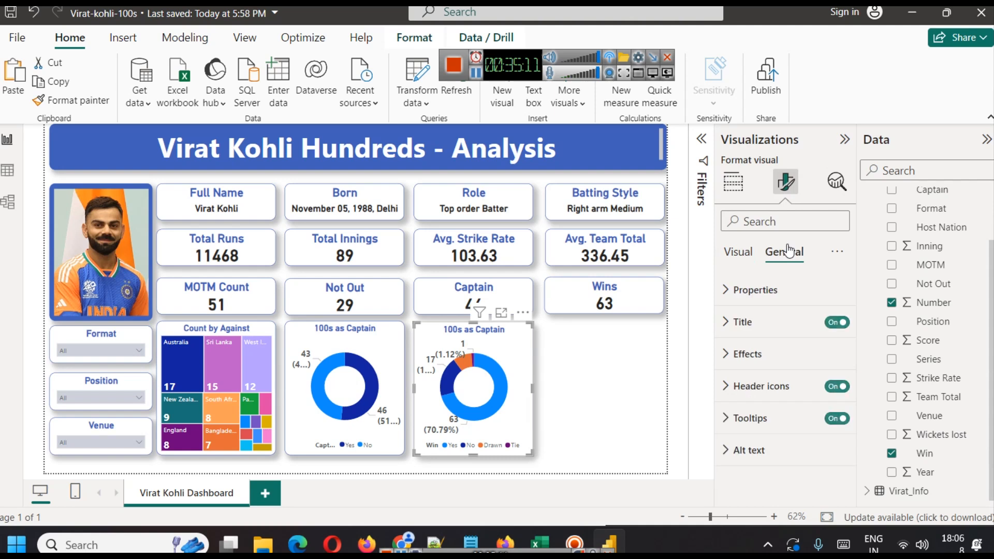
left_click(765, 327)
double_click(744, 400)
type("Wins as Captain")
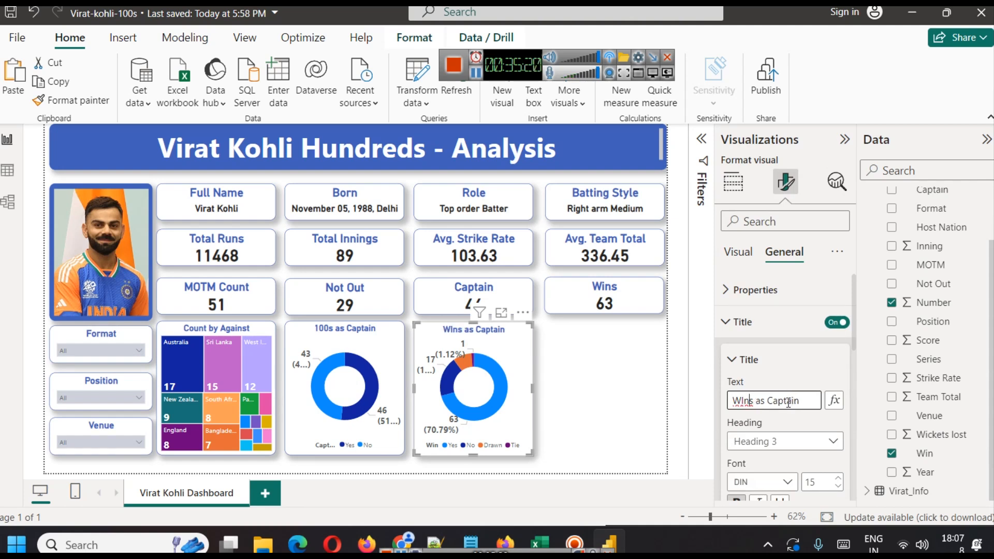
Fix the capitalisation typo in the copied donut's title so it reads 'Wins as Captain'.
key("BackSpace")
type("i")
left_click(583, 389)
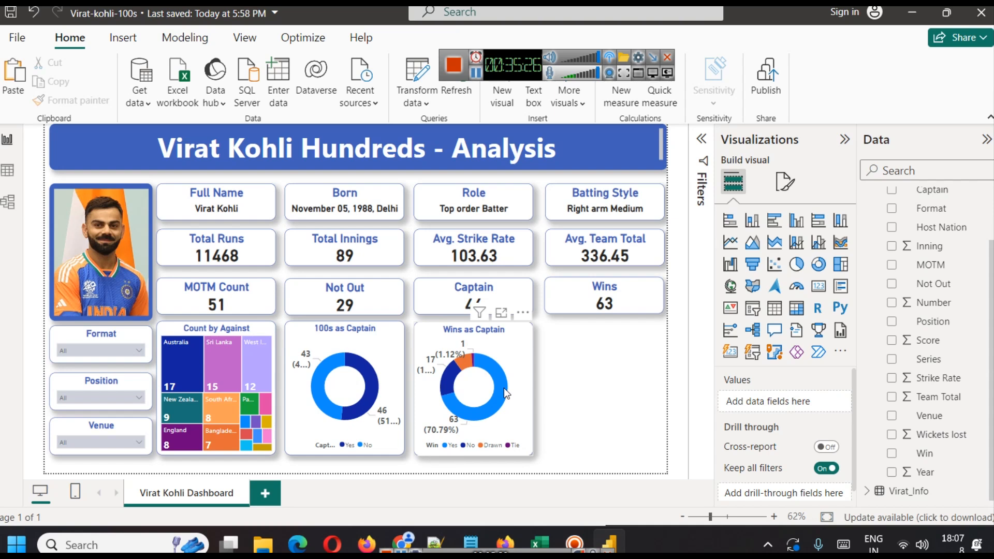
Inspect the segment tooltips of the 'Wins as Captain' donut.
mouse_move(505, 387)
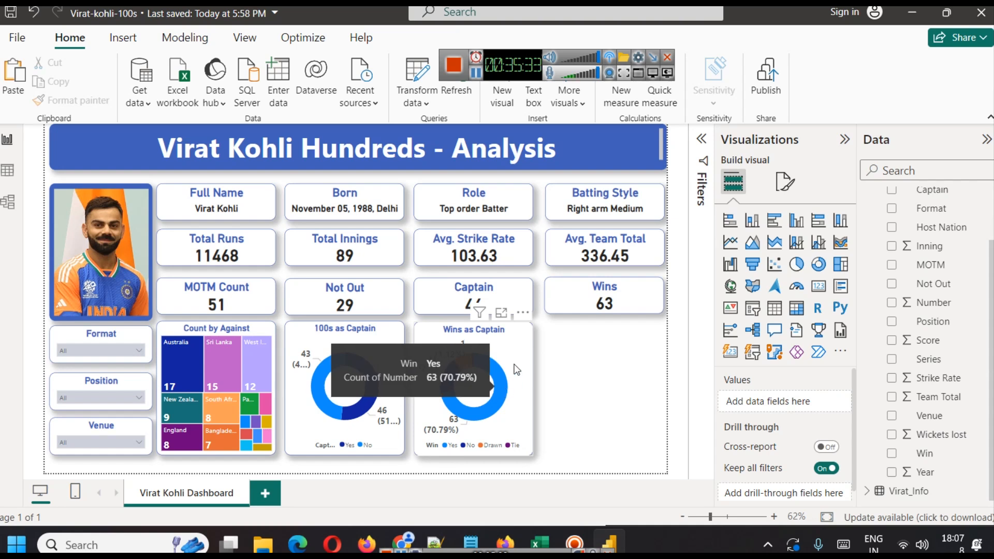
mouse_move(447, 385)
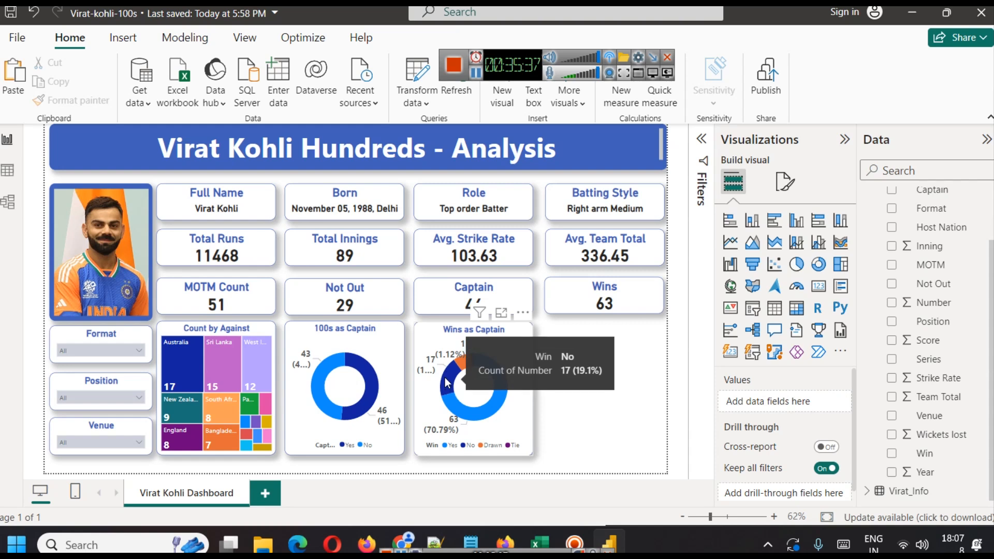
mouse_move(464, 361)
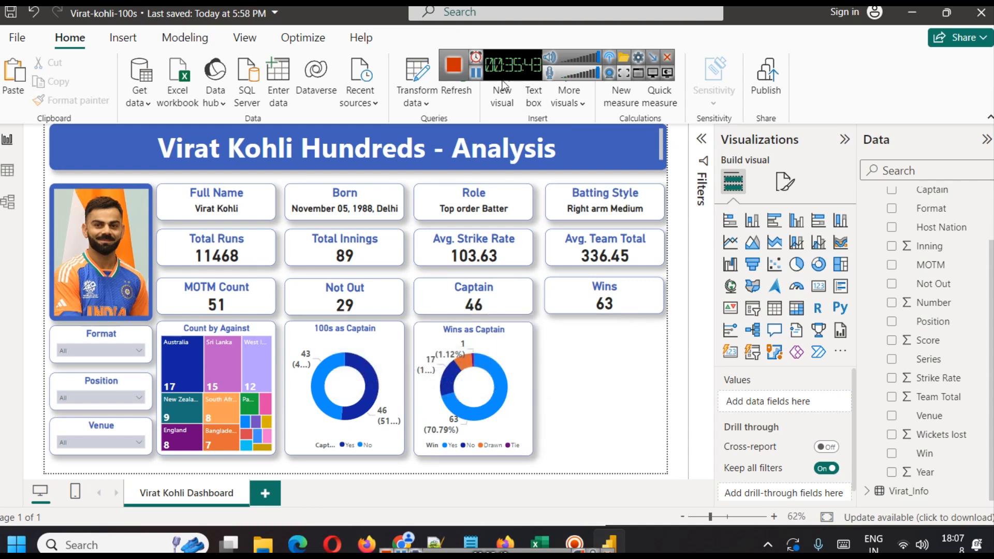
Try converting the 'Wins as Captain' donut into a pie chart.
left_click(517, 341)
left_click(796, 264)
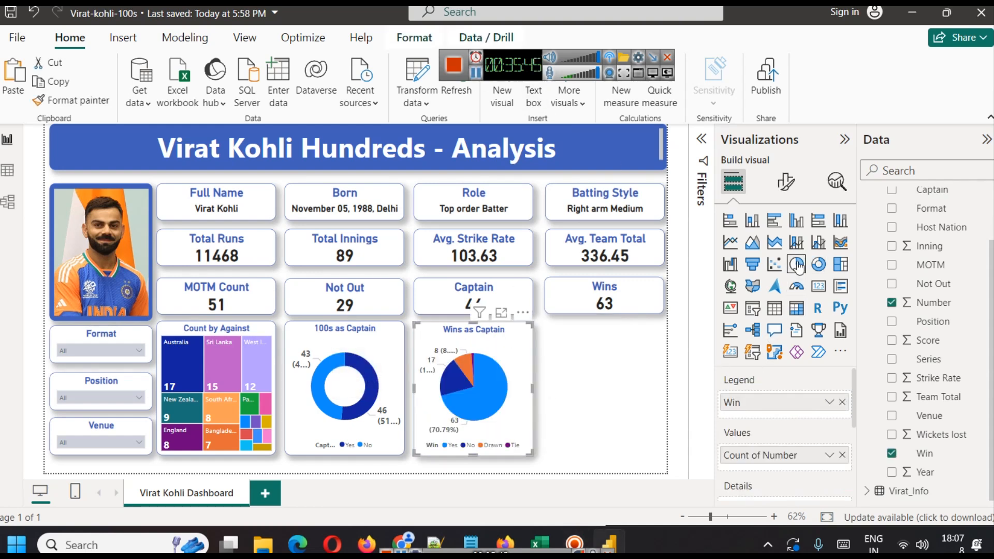
left_click(580, 393)
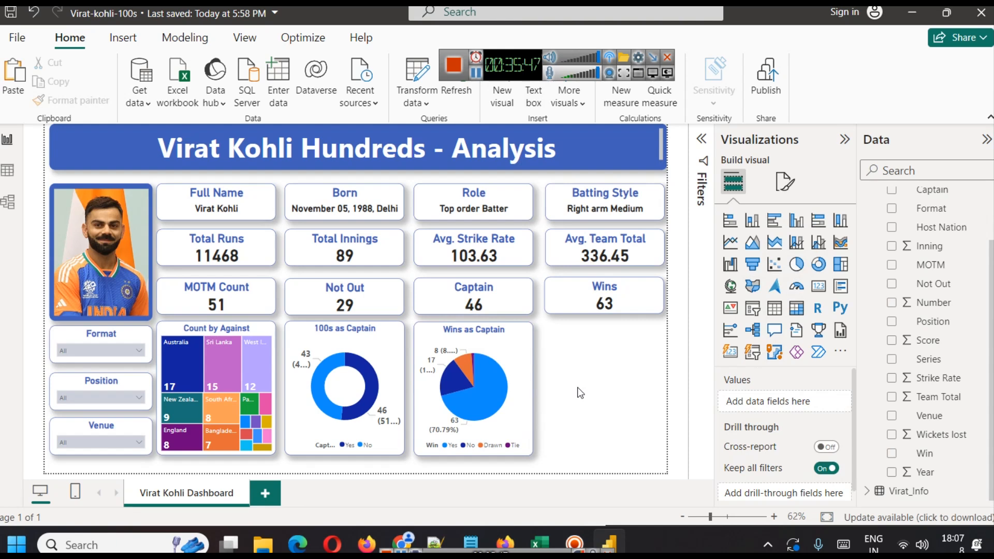
Convert the 'Wins as Captain' chart into a clustered column chart and set its bar colour to a darker blue.
left_click(518, 367)
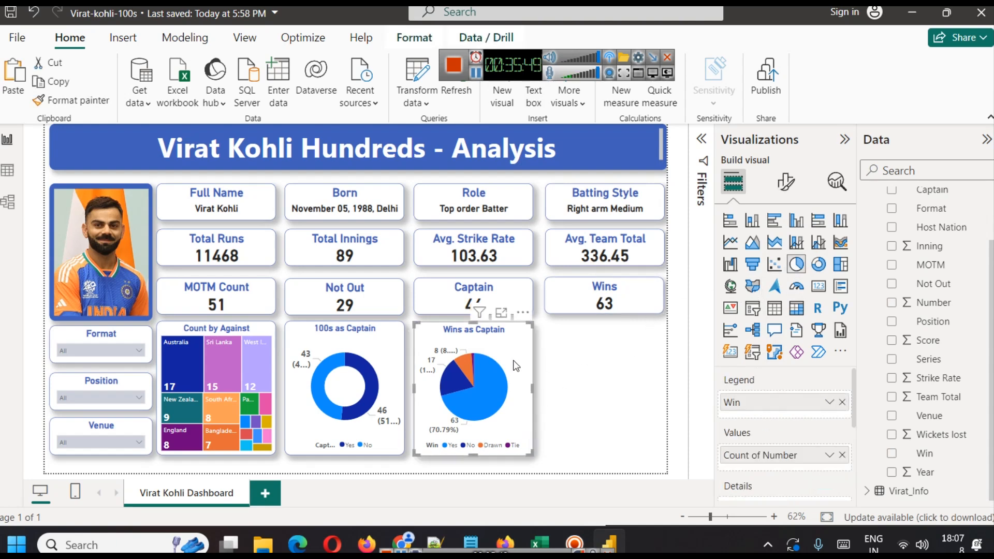
left_click(752, 223)
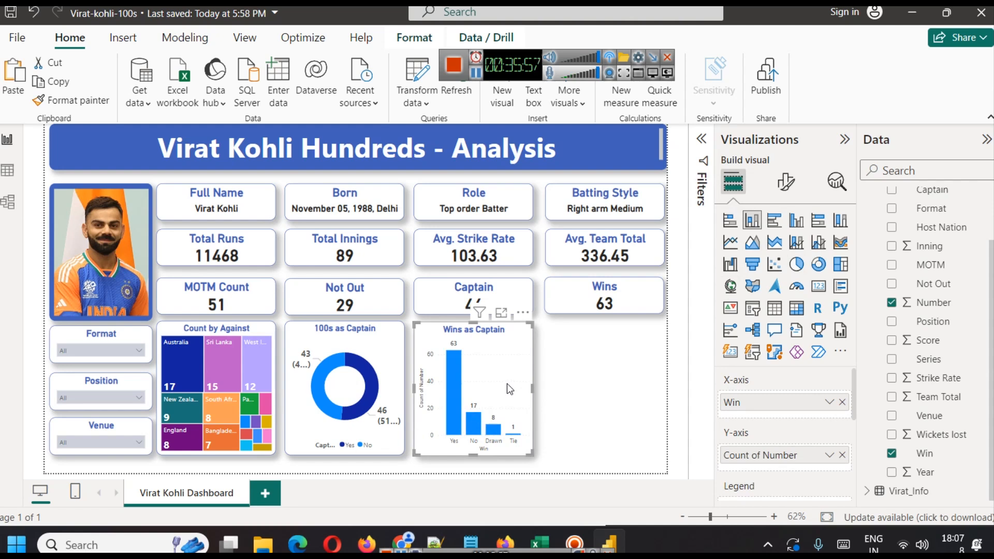
left_click(786, 182)
scroll(782, 386, "down", 1)
scroll(782, 386, "down", 2)
left_click(756, 387)
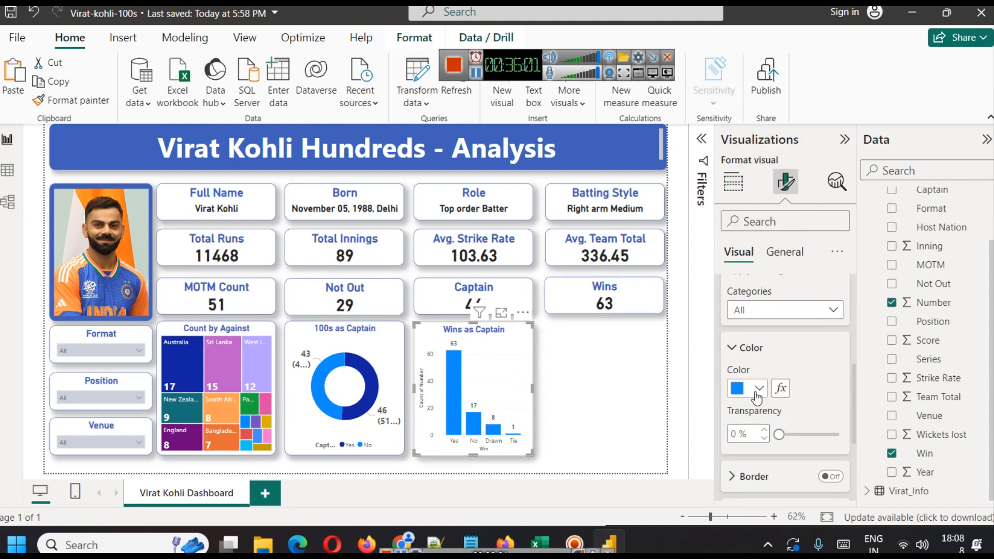
left_click(758, 388)
left_click(777, 331)
left_click(574, 396)
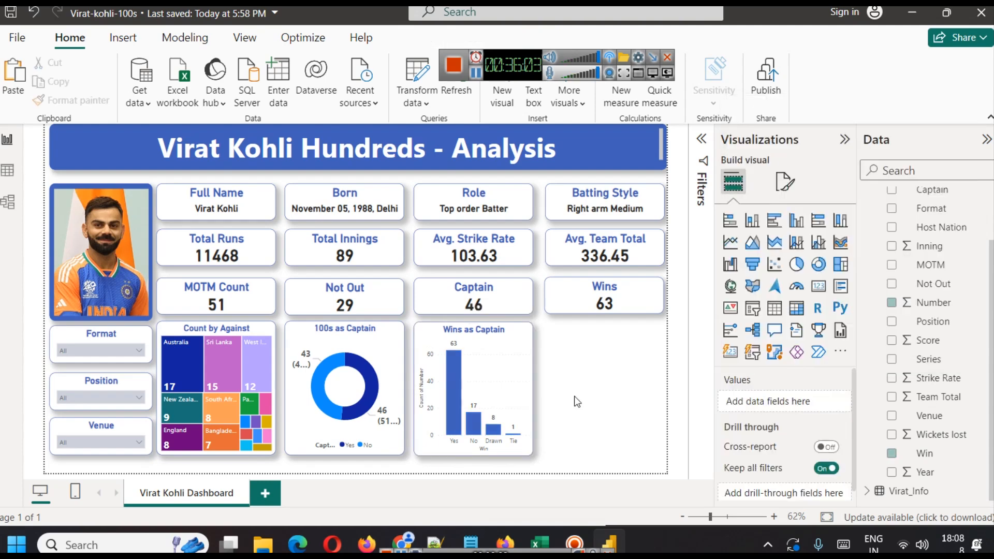
double_click(573, 396)
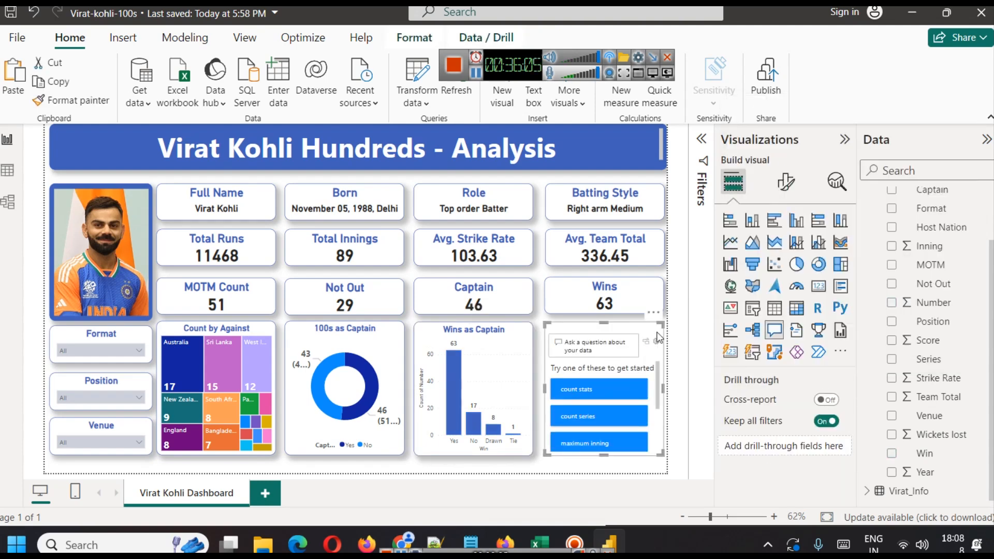
left_click(654, 312)
left_click(691, 329)
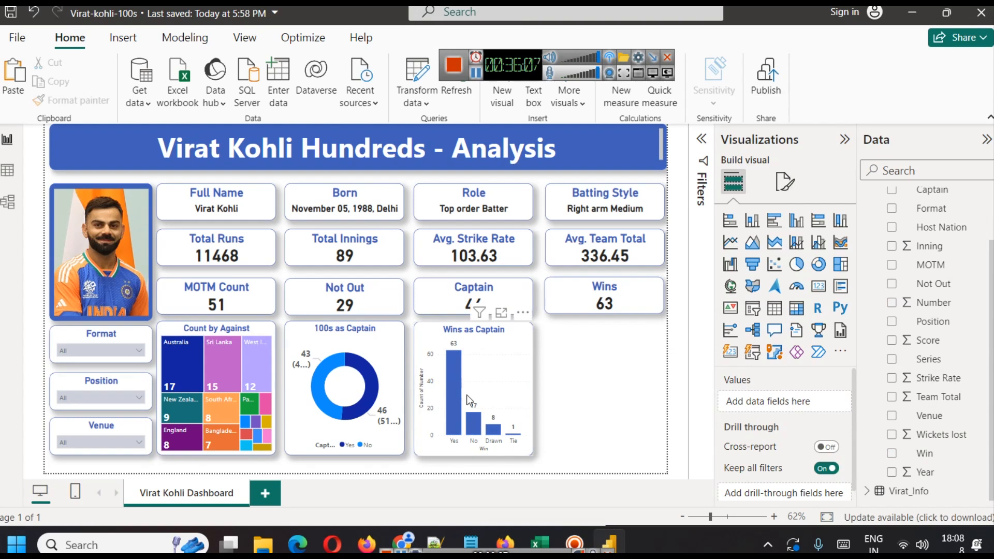
Recolour the Yes and No slices of the '100s as Captain' donut in contrasting blues.
left_click(365, 377)
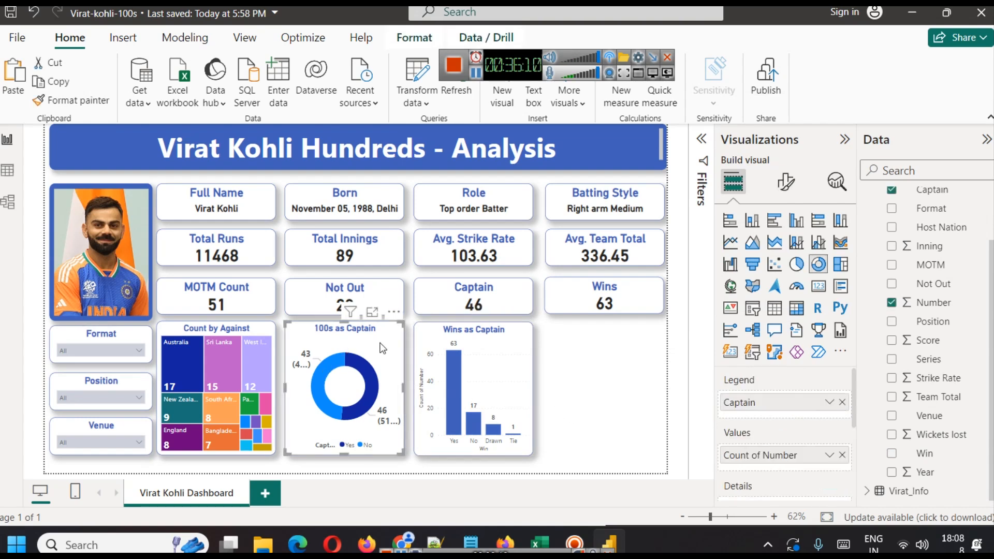
left_click(785, 181)
left_click(741, 322)
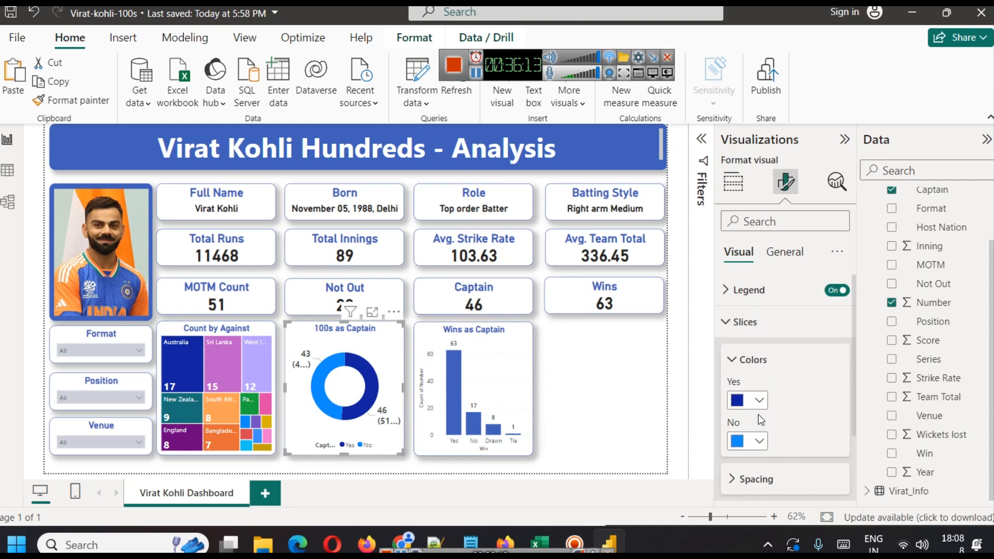
left_click(752, 440)
left_click(748, 372)
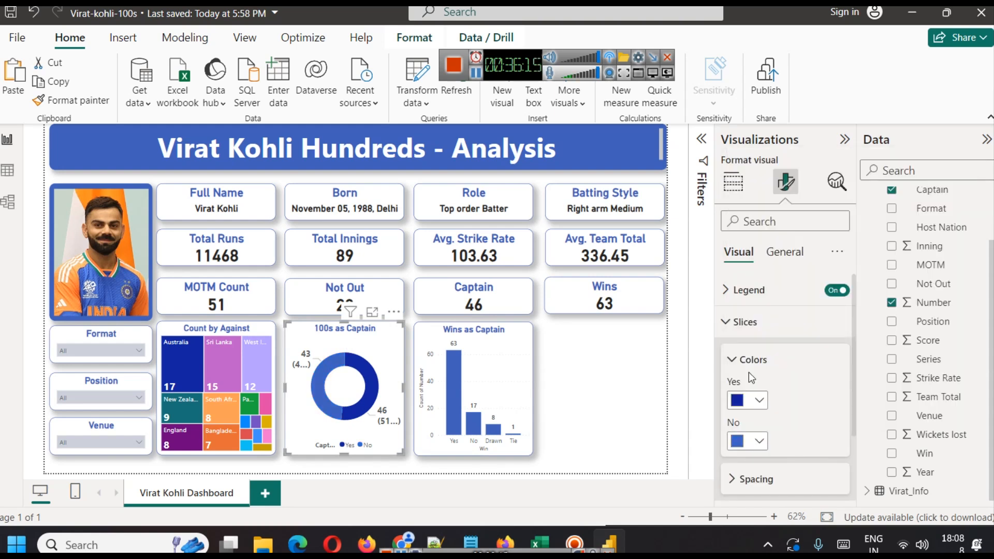
left_click(759, 437)
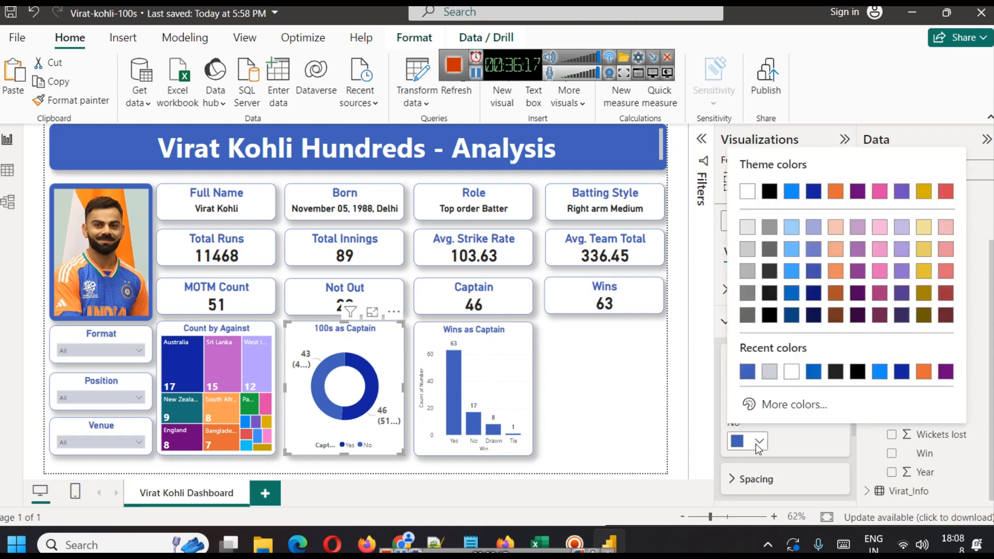
left_click(792, 272)
left_click(759, 400)
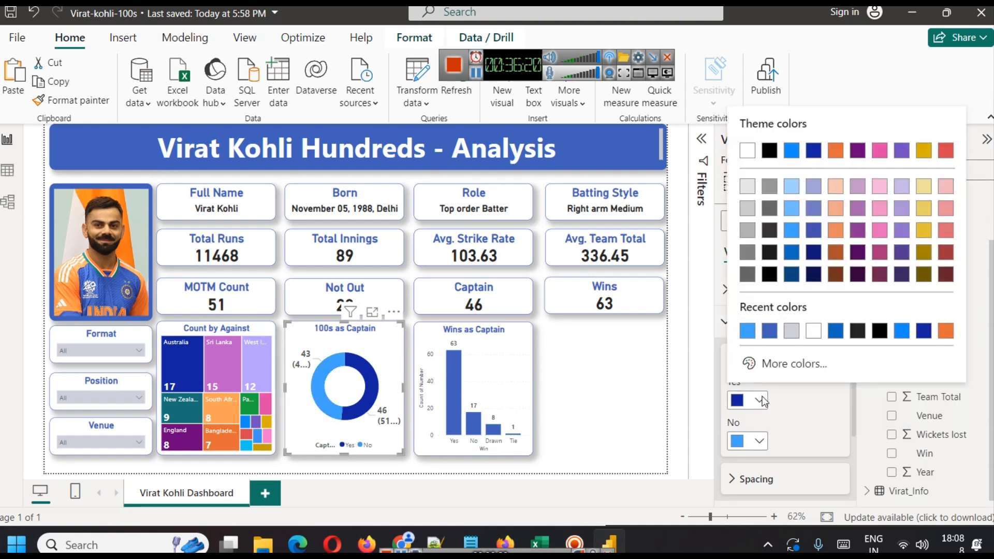
left_click(770, 337)
left_click(561, 362)
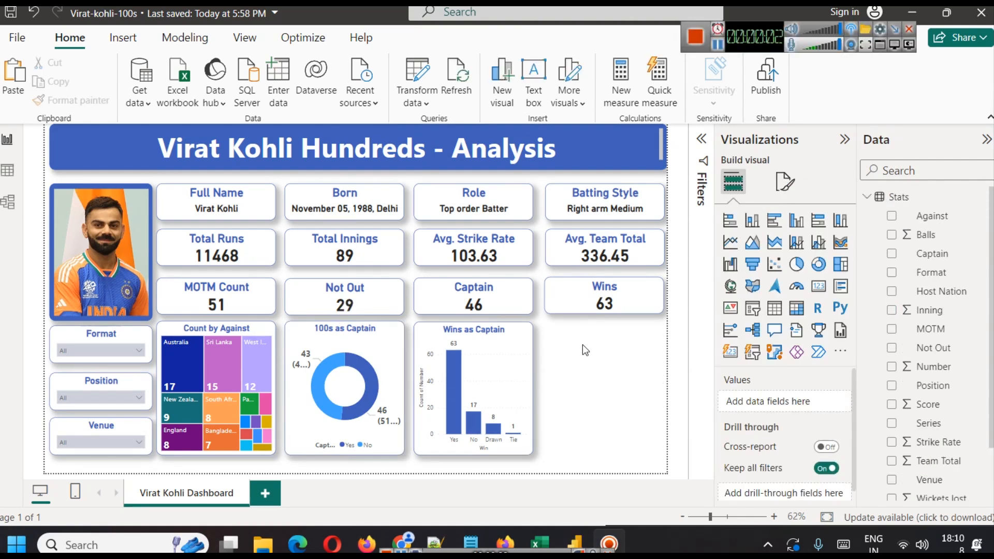
Duplicate the 'Wins as Captain' column chart and place the copy to its right.
left_click(517, 337)
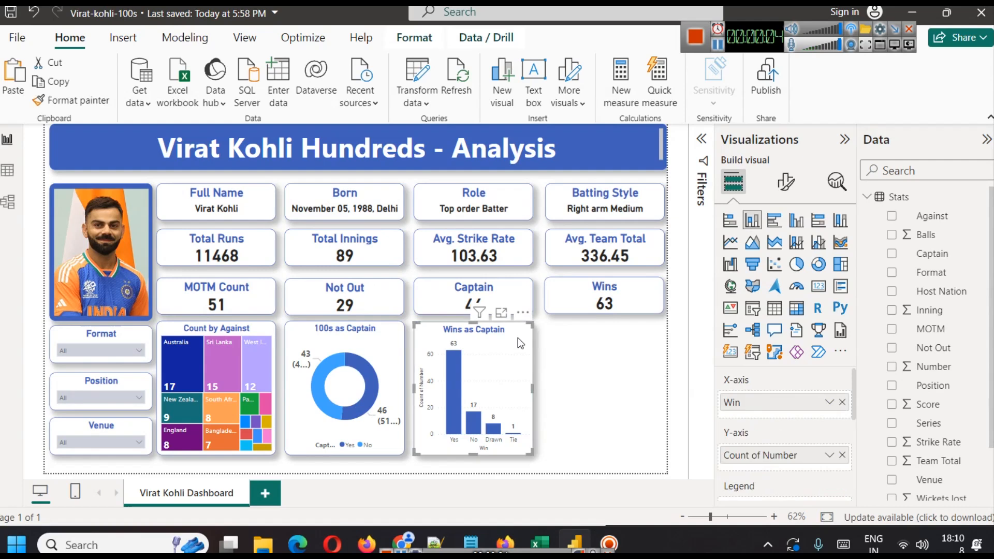
key("ctrl+c")
key("ctrl+v")
left_click_drag(518, 337, 637, 352)
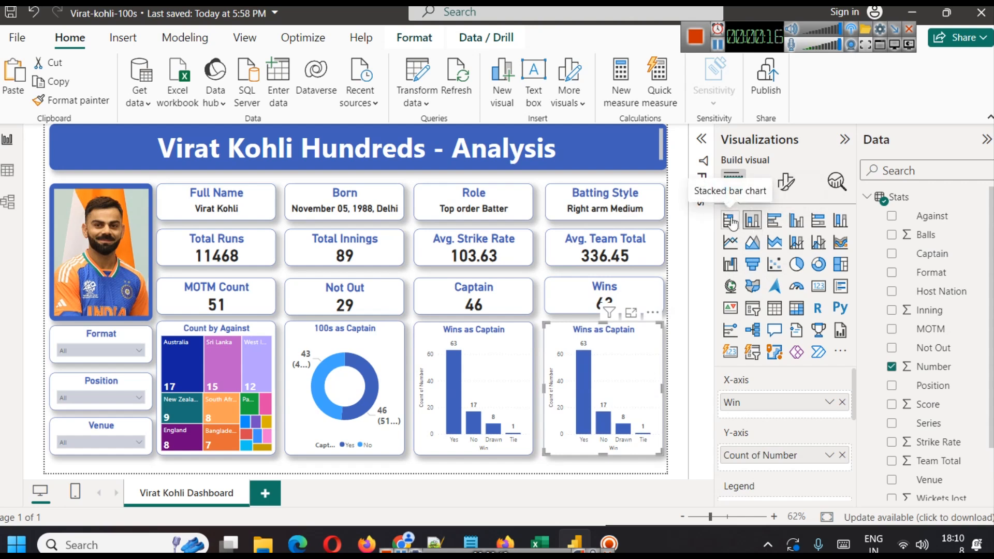
Change the copy to a stacked bar chart and replace its Win axis field with Format.
left_click(733, 221)
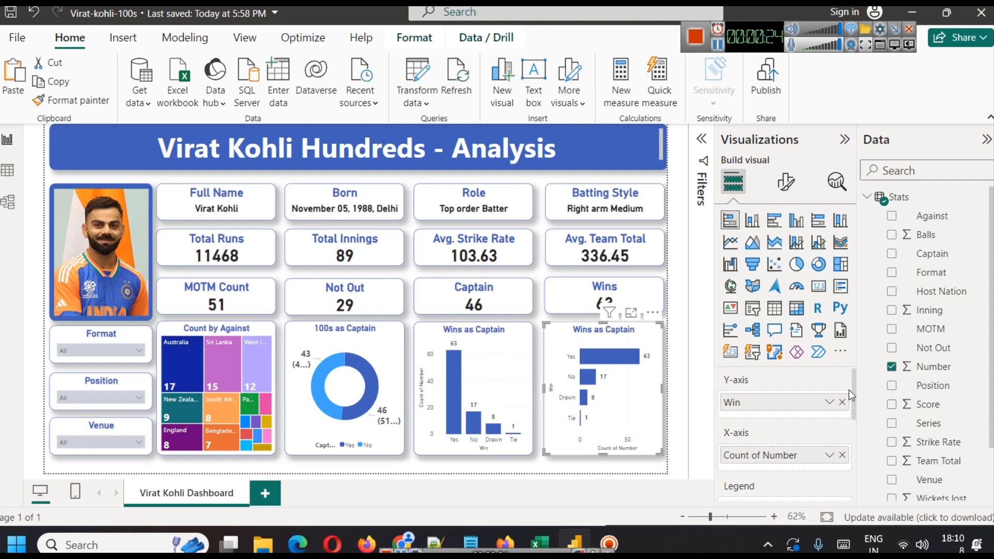
left_click(843, 402)
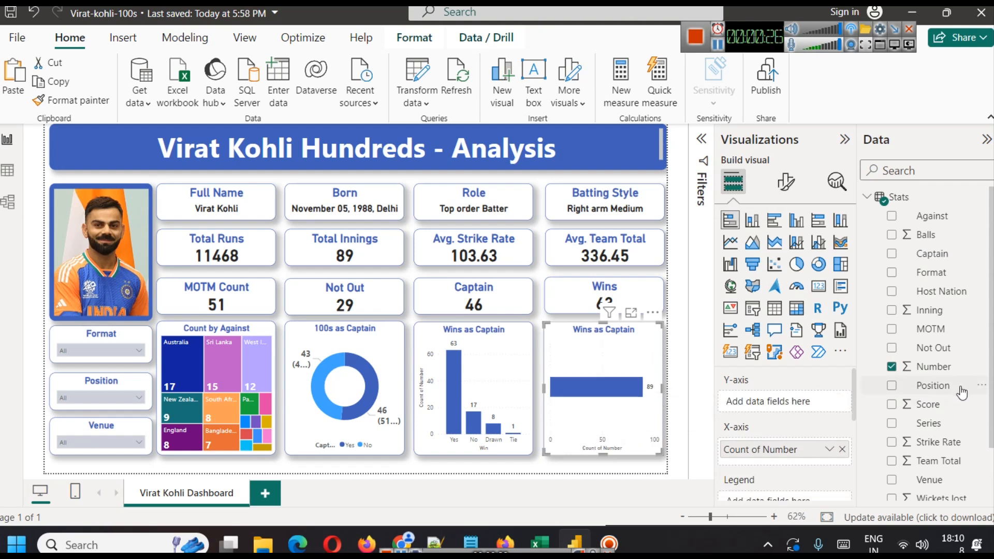
scroll(965, 403, "down", 2)
scroll(966, 403, "up", 2)
left_click_drag(935, 278, 808, 403)
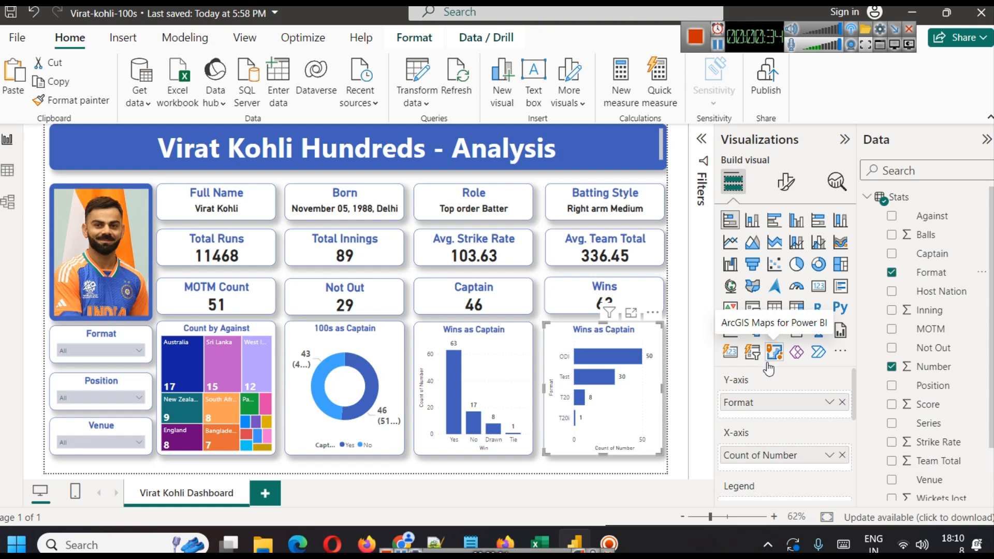
Apply gradient conditional formatting to the bar colours based on Count of Number, from light blue to dark blue.
mouse_move(602, 378)
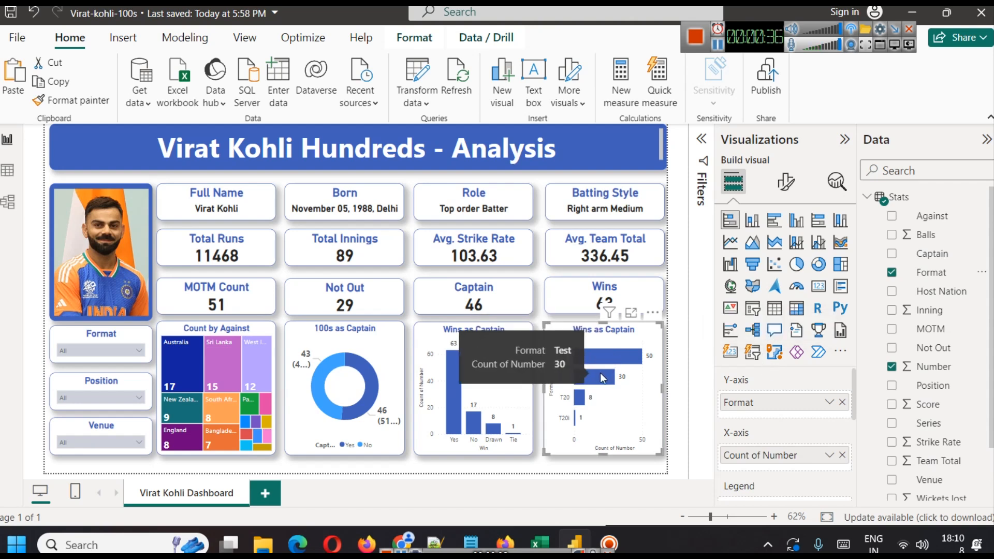
mouse_move(580, 399)
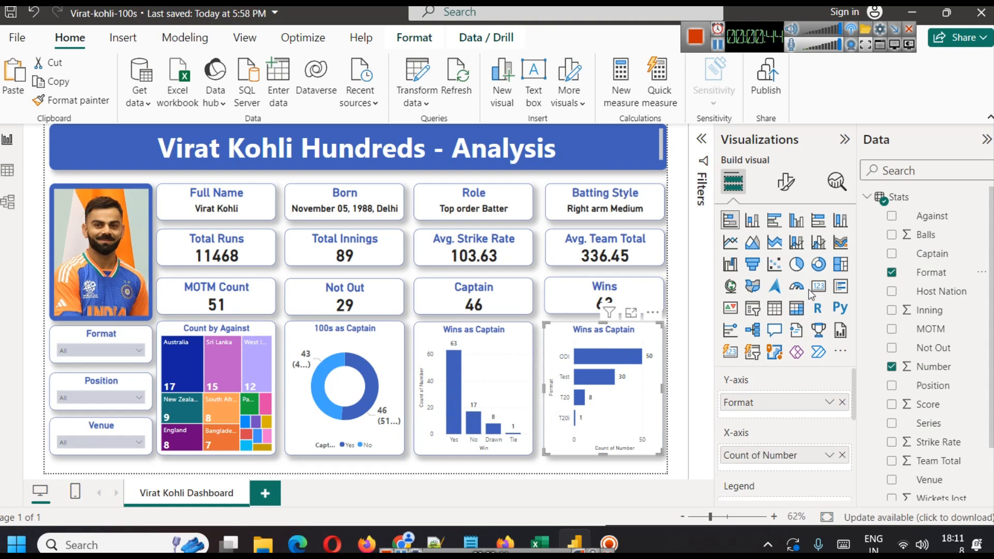
left_click(785, 181)
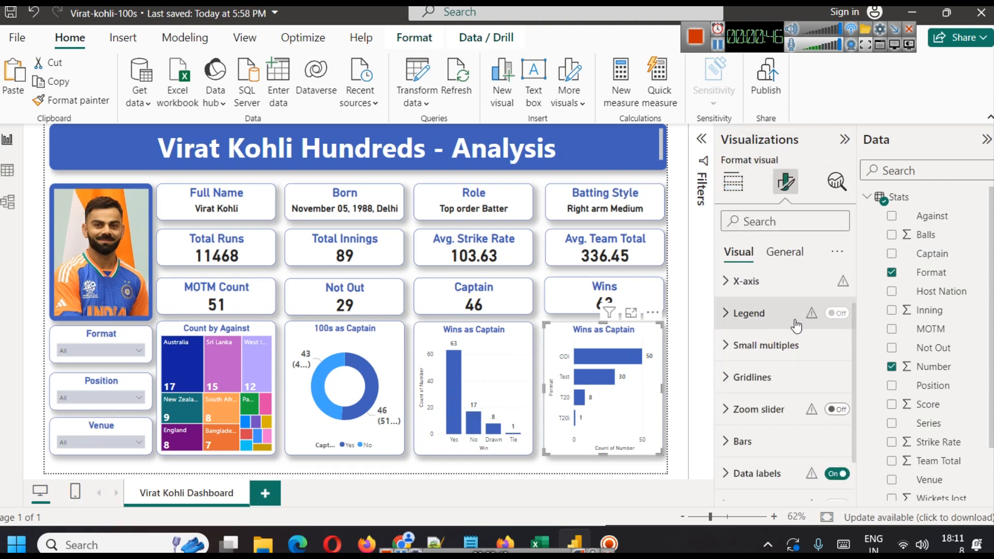
scroll(796, 328, "down", 2)
left_click(787, 388)
scroll(777, 372, "down", 3)
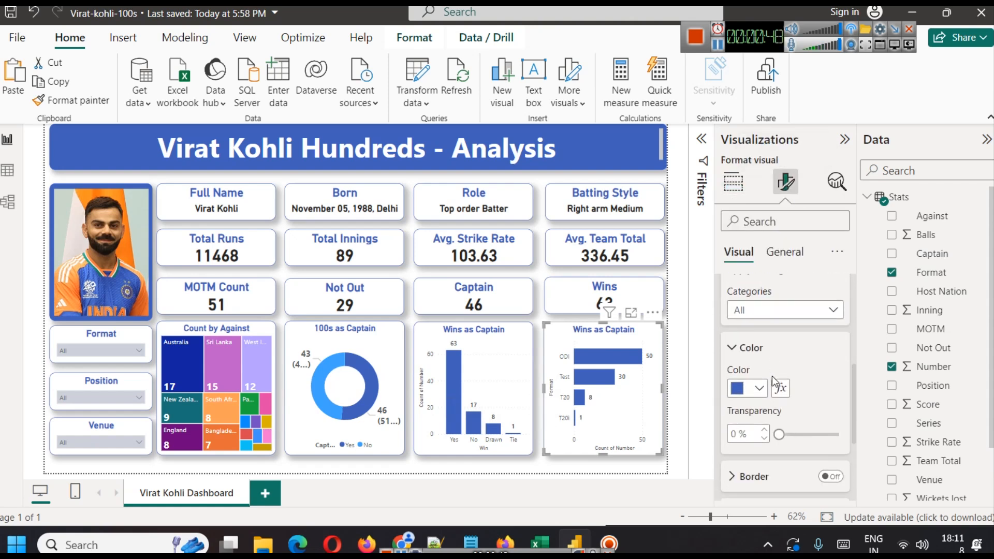
left_click(780, 387)
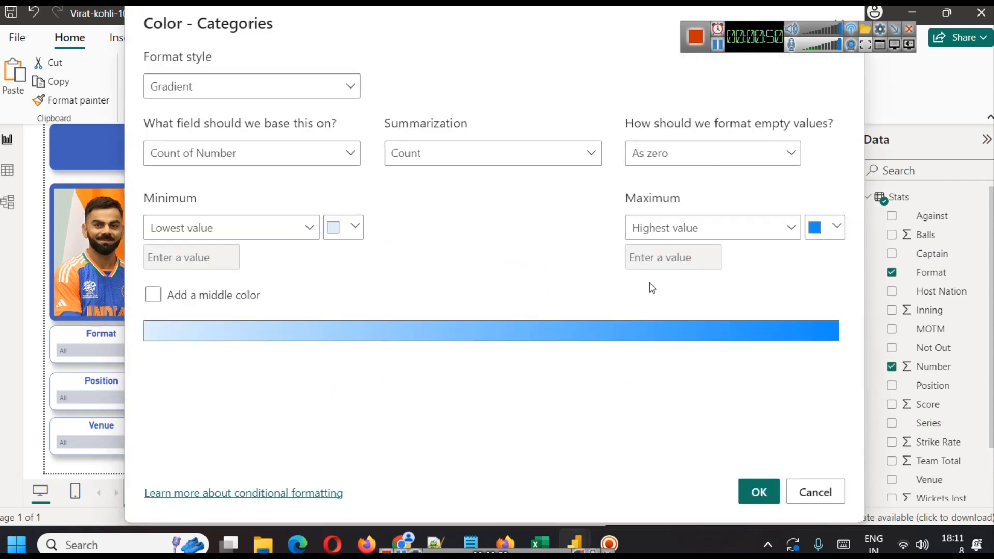
left_click(288, 90)
left_click(287, 89)
left_click(355, 226)
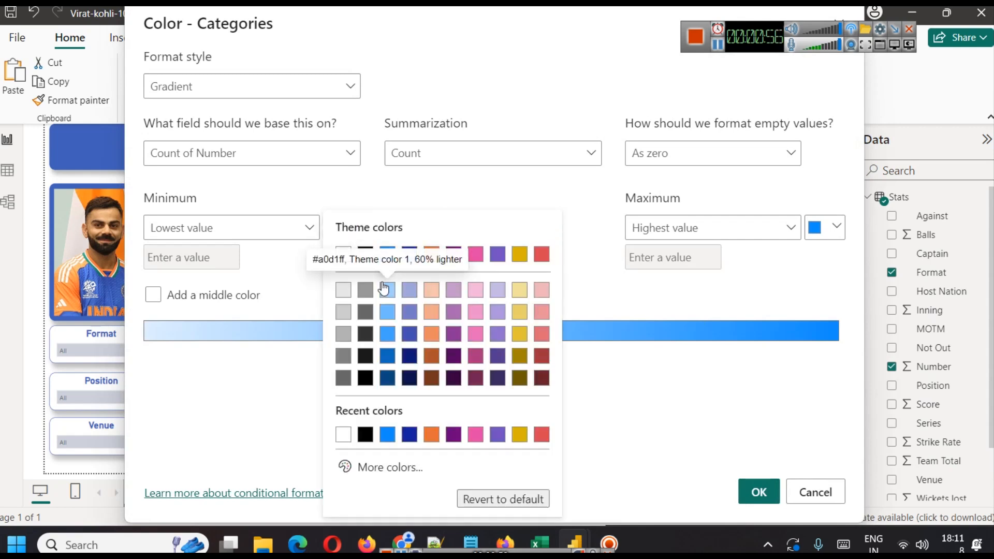
left_click(409, 292)
left_click(824, 230)
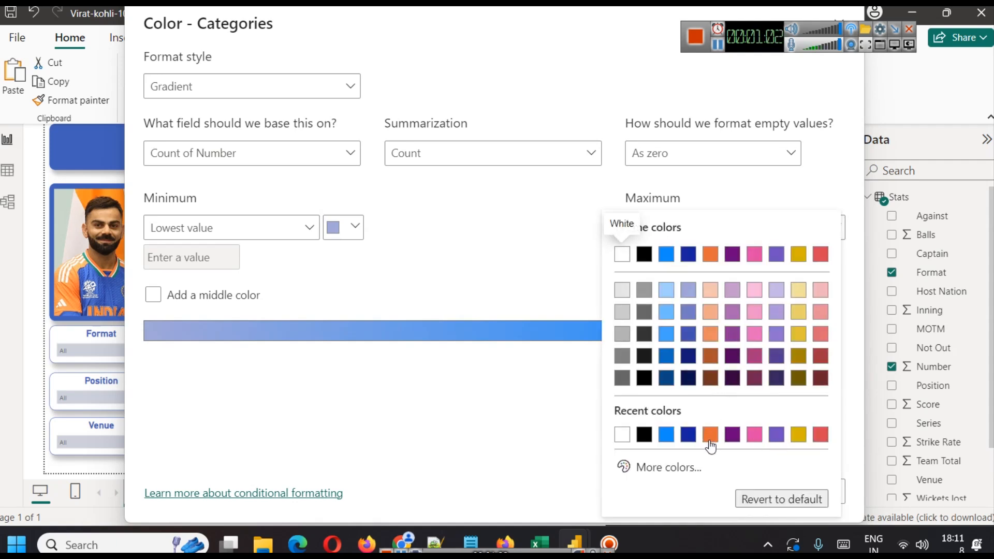
left_click(689, 435)
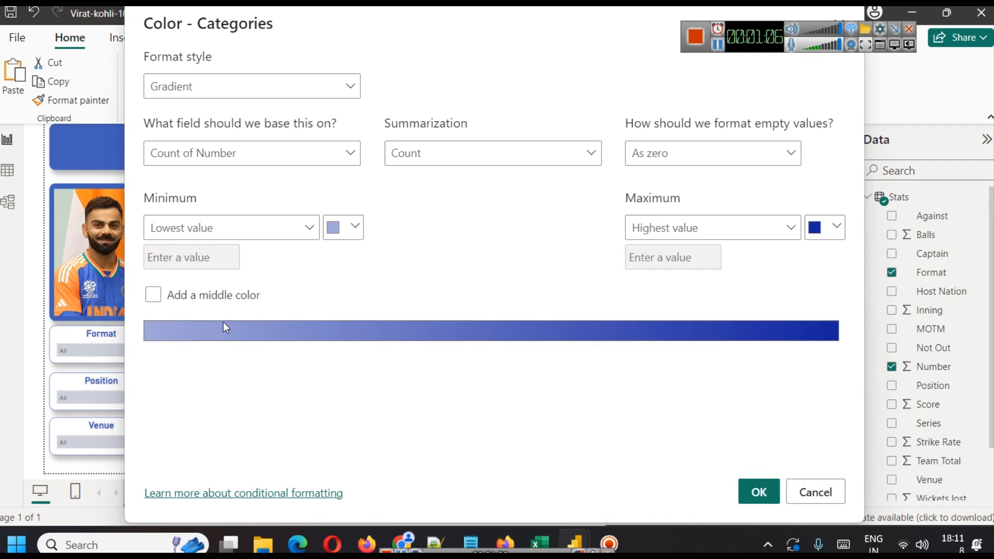
left_click(760, 491)
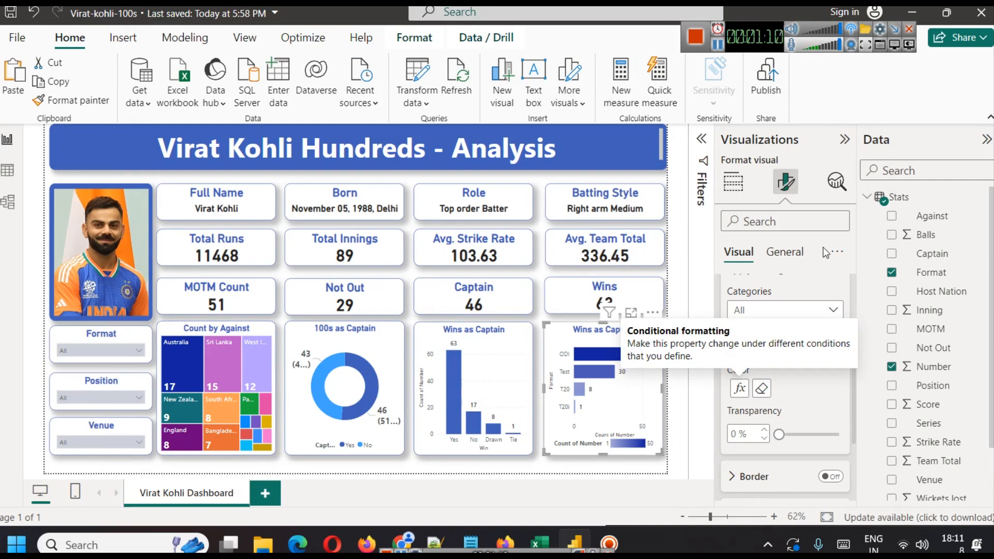
Turn off the legend on the Format bar chart.
scroll(806, 335, "up", 5)
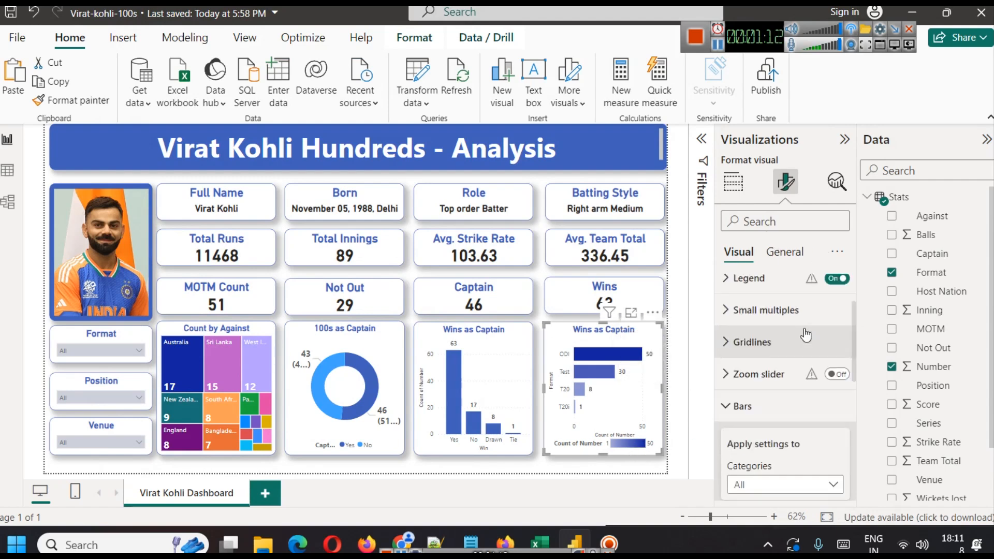
left_click(837, 354)
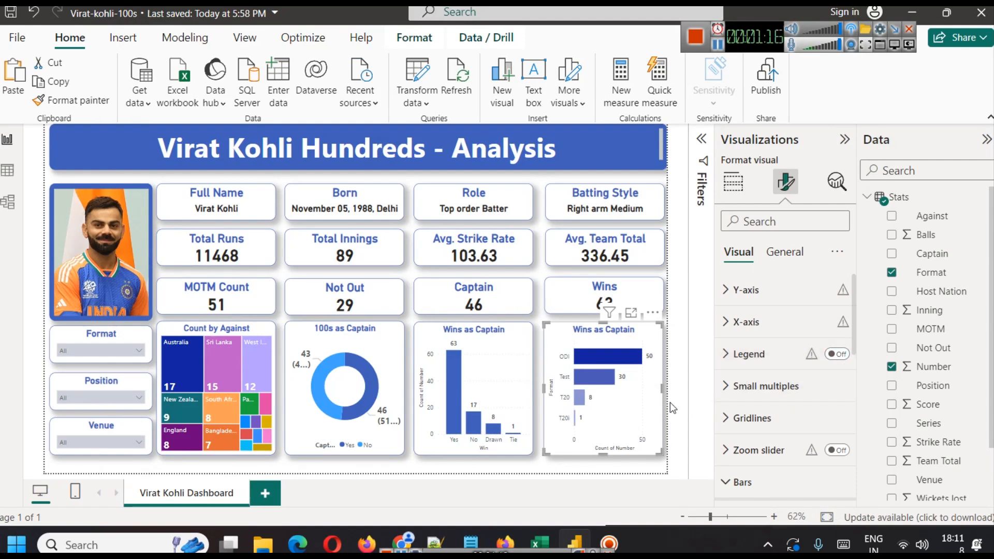
left_click(680, 358)
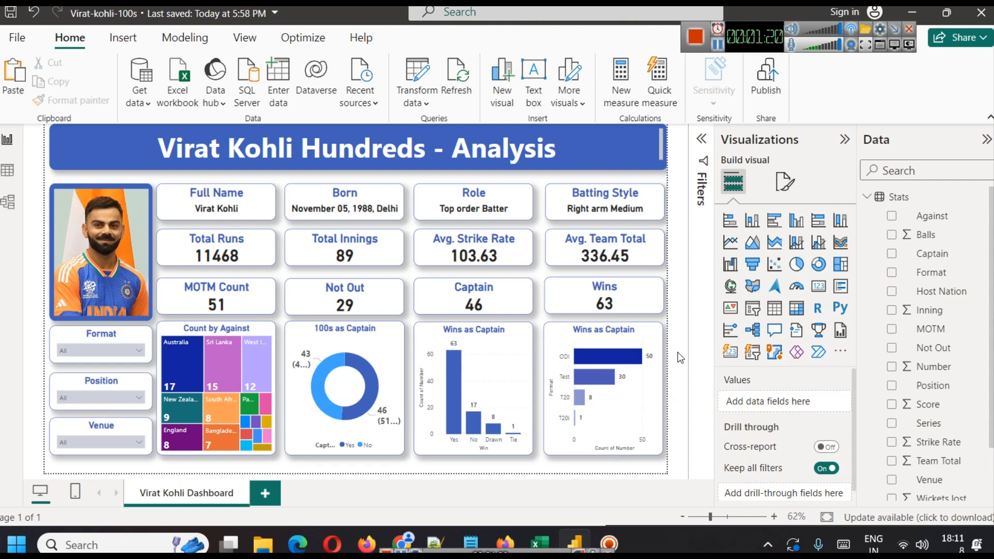
Test the Position slicer by selecting positions 3, 4, 5, 6 and Open in turn.
left_click(100, 399)
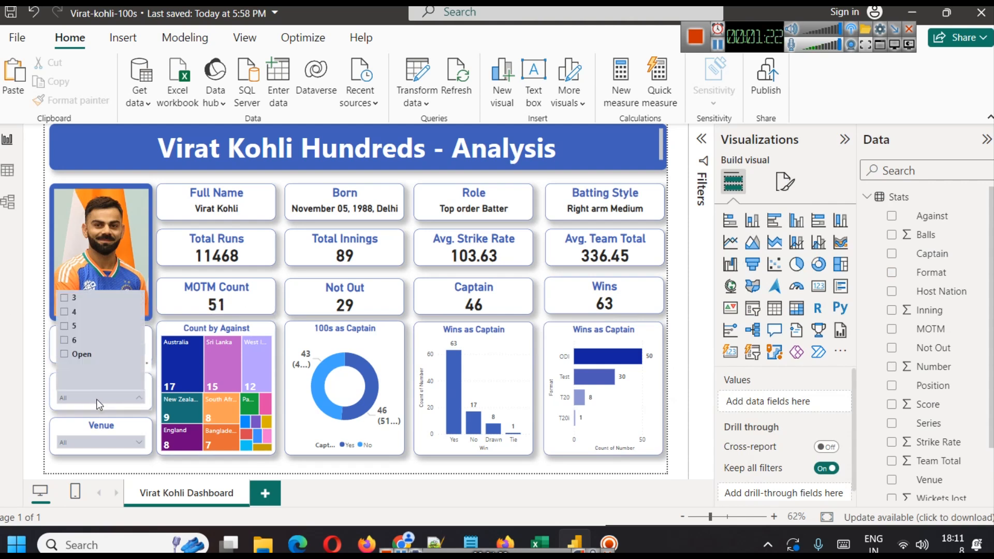
left_click(64, 299)
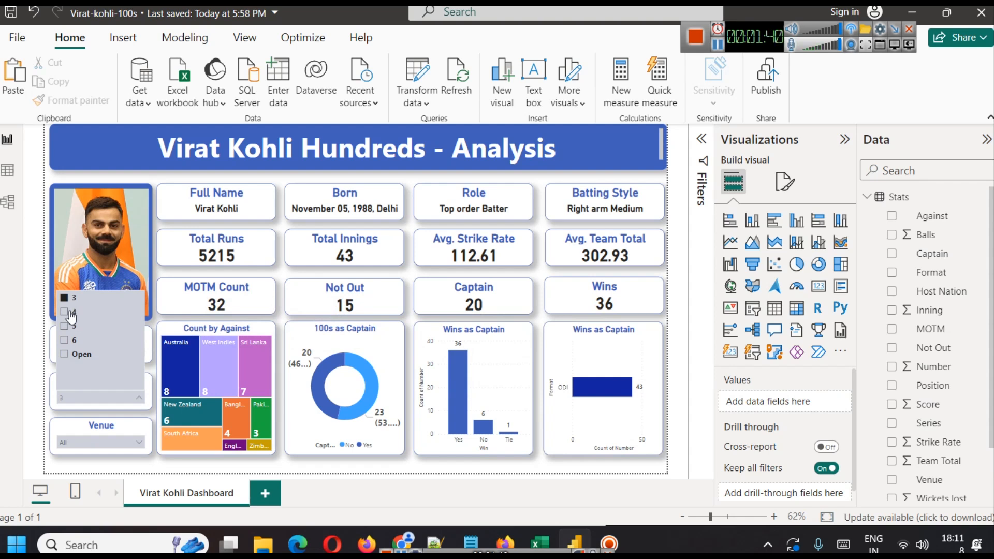
left_click(70, 313)
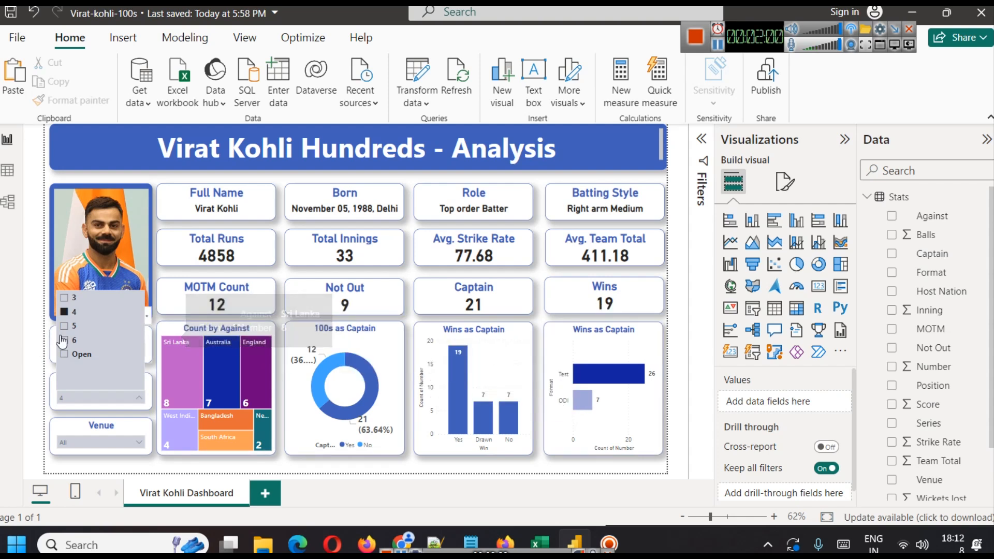
left_click(73, 332)
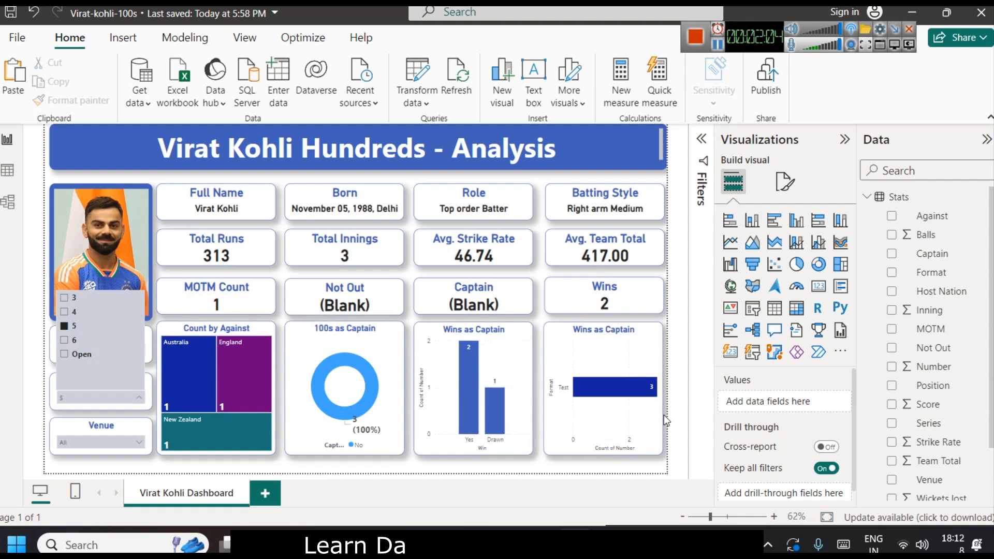
left_click(73, 340)
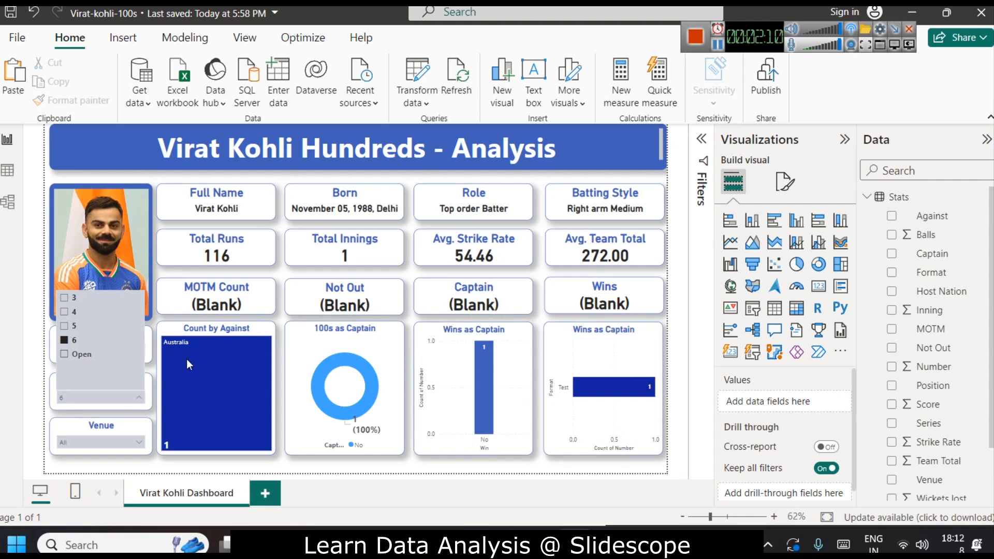
left_click(76, 357)
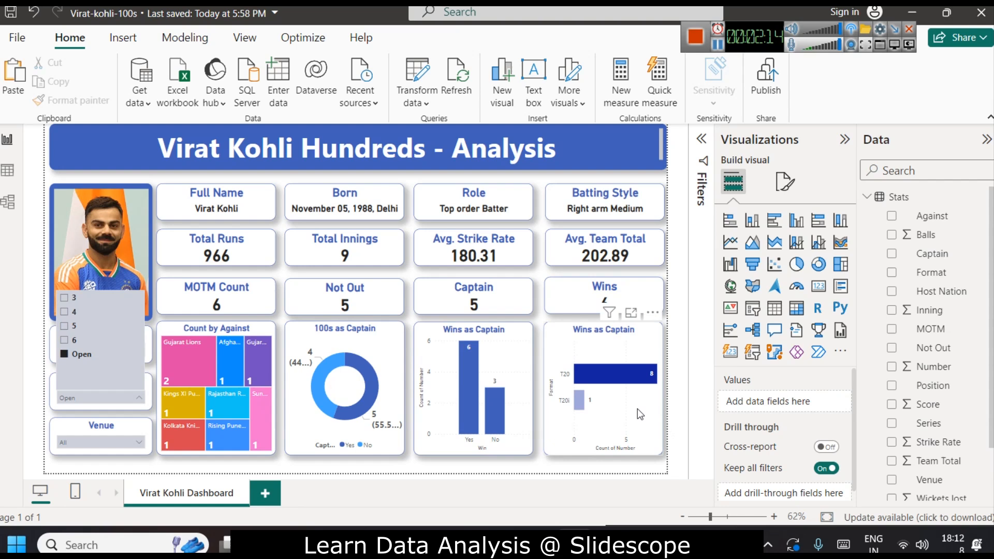
Add a Captain visual-level filter to the 'Wins as Captain' column chart, keeping only Yes.
mouse_move(622, 381)
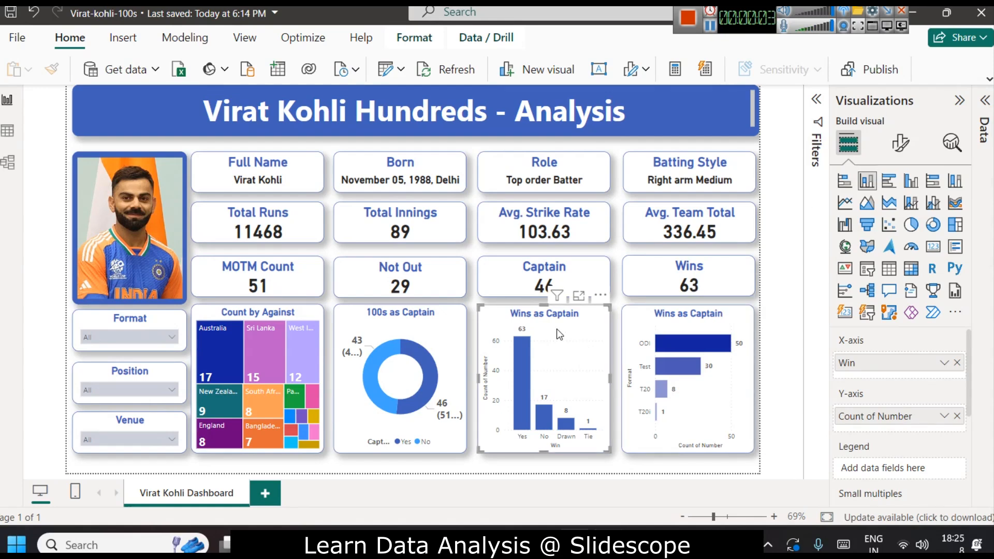
left_click(816, 99)
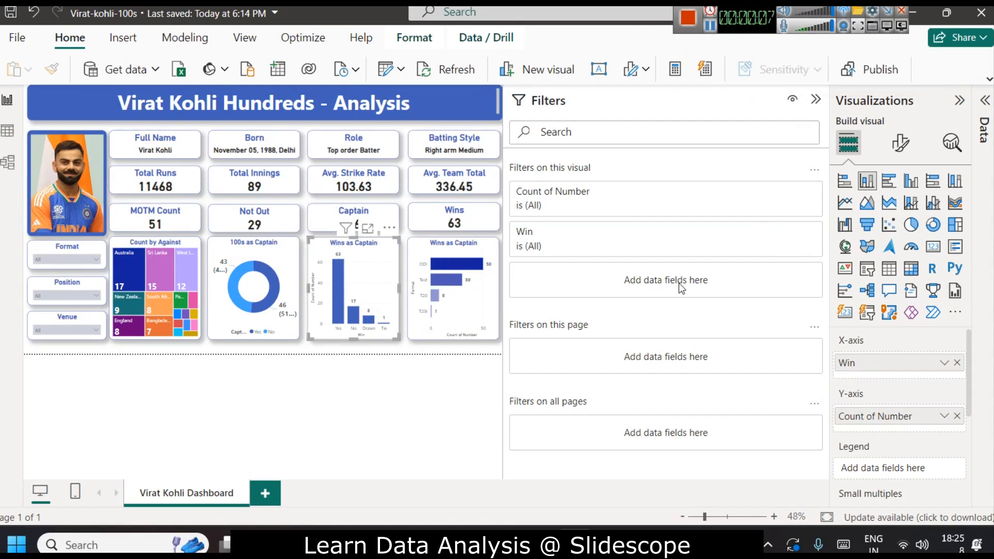
left_click(985, 100)
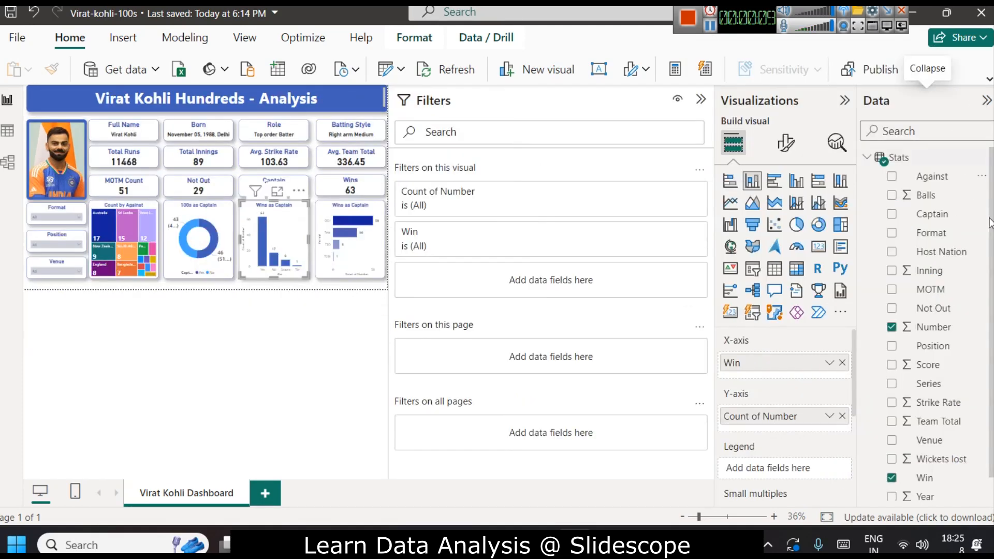
scroll(941, 344, "down", 1)
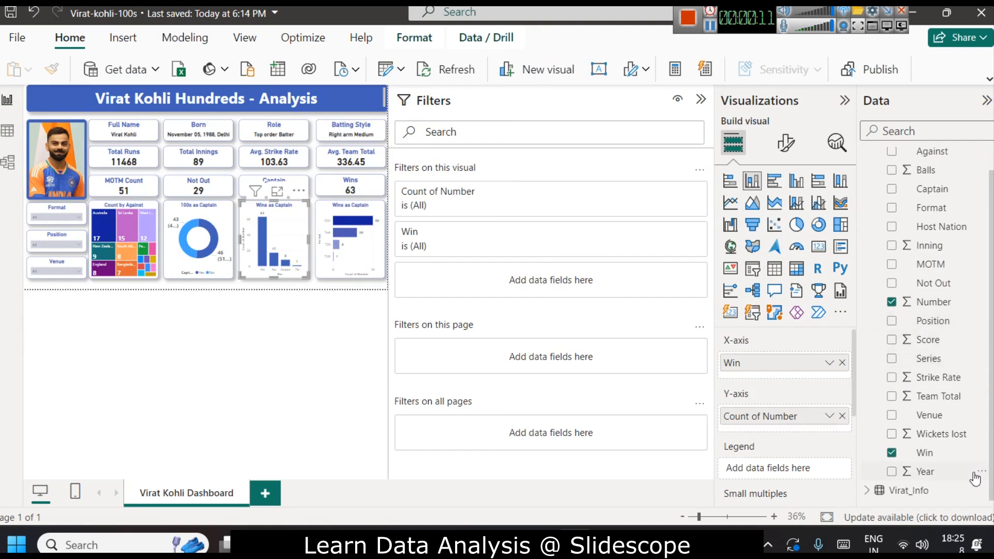
scroll(953, 451, "up", 1)
scroll(950, 441, "down", 1)
left_click_drag(949, 199, 468, 290)
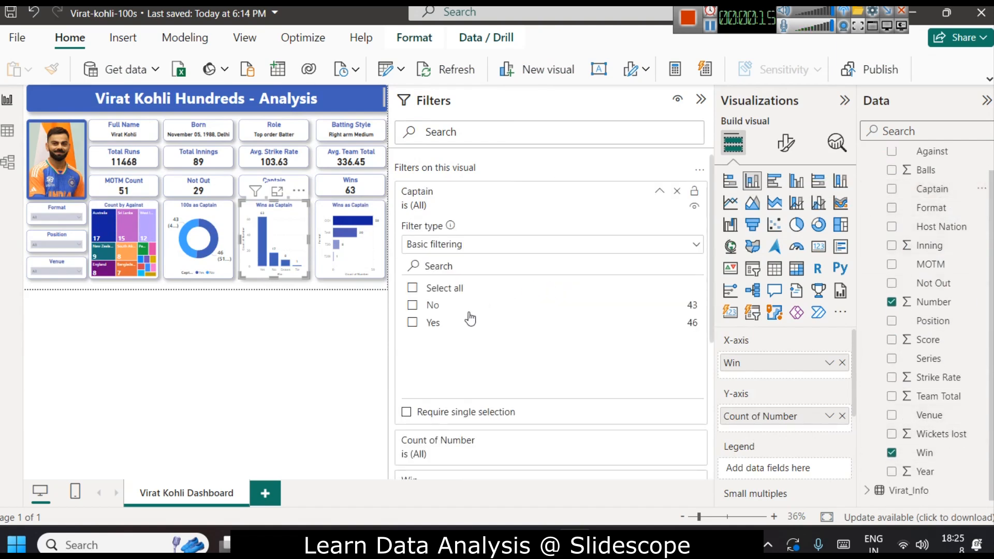
left_click(433, 329)
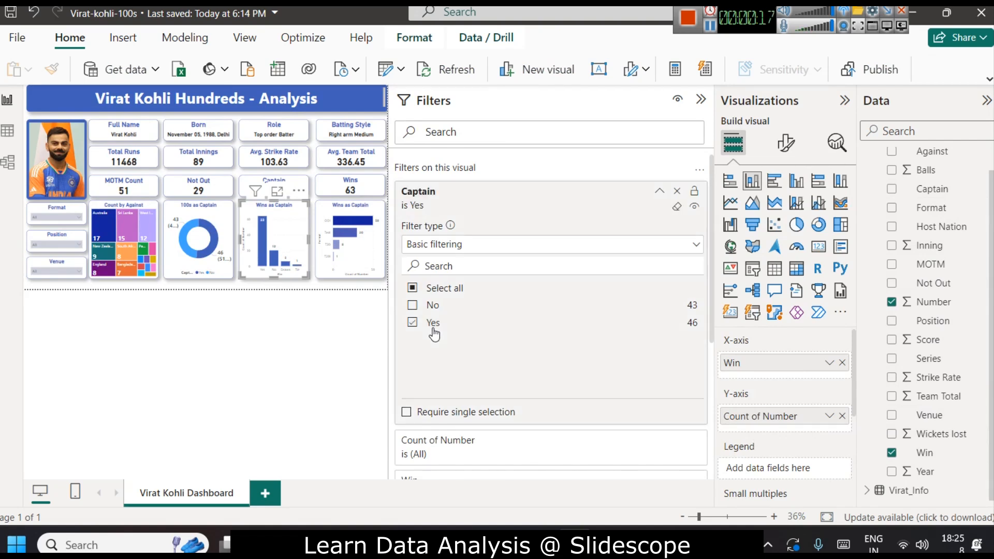
left_click(660, 193)
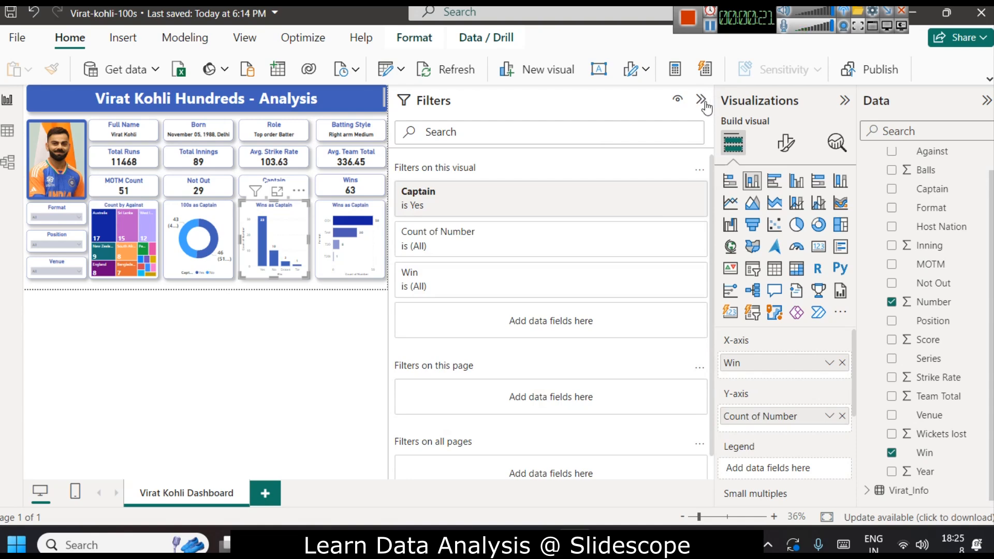
left_click(704, 103)
left_click(844, 106)
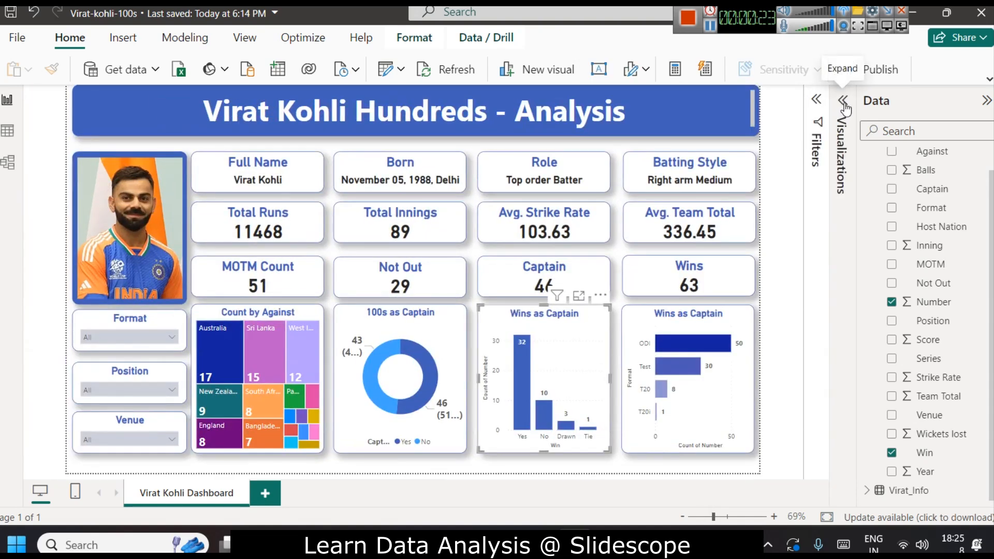
Retitle the column chart as 'Performance as Captain'.
left_click(782, 311)
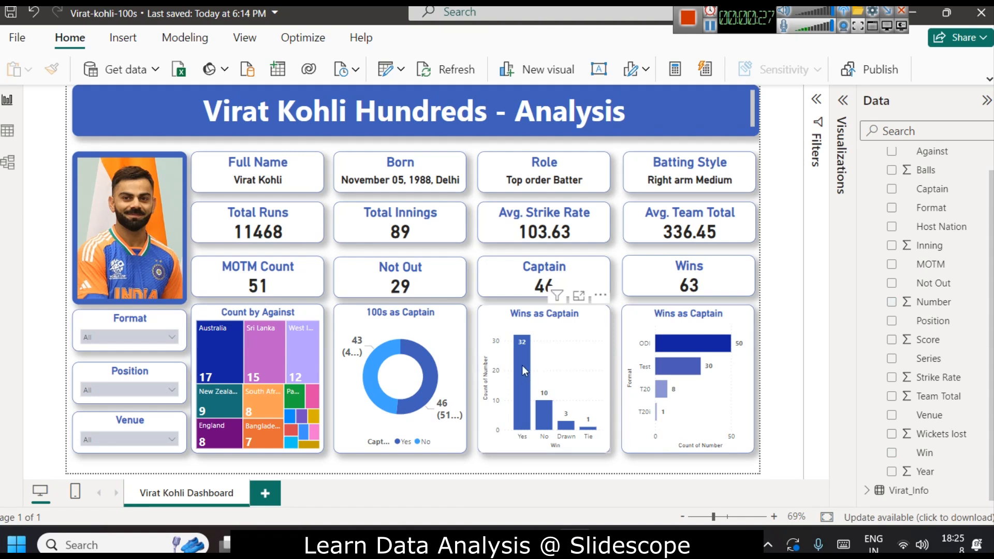
mouse_move(542, 414)
left_click(566, 331)
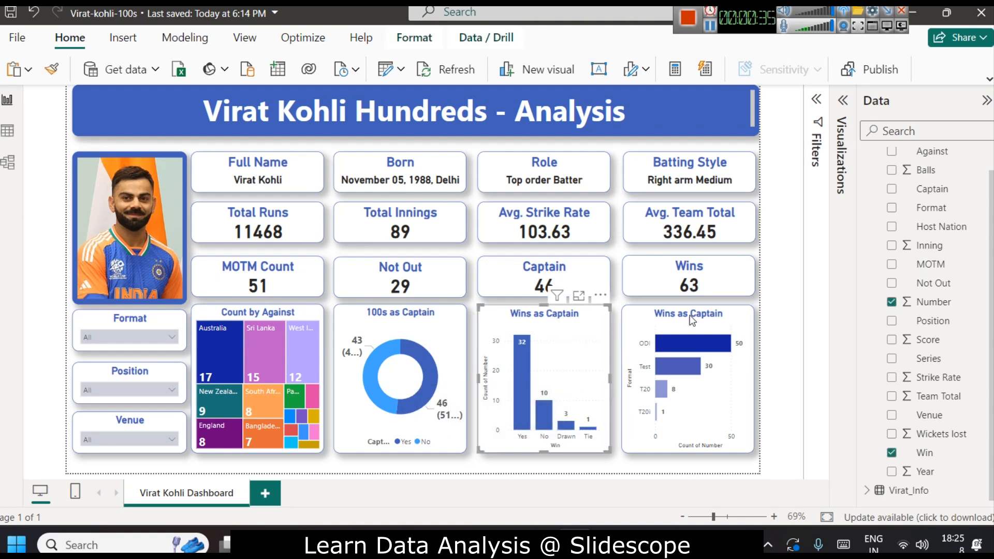
left_click(843, 100)
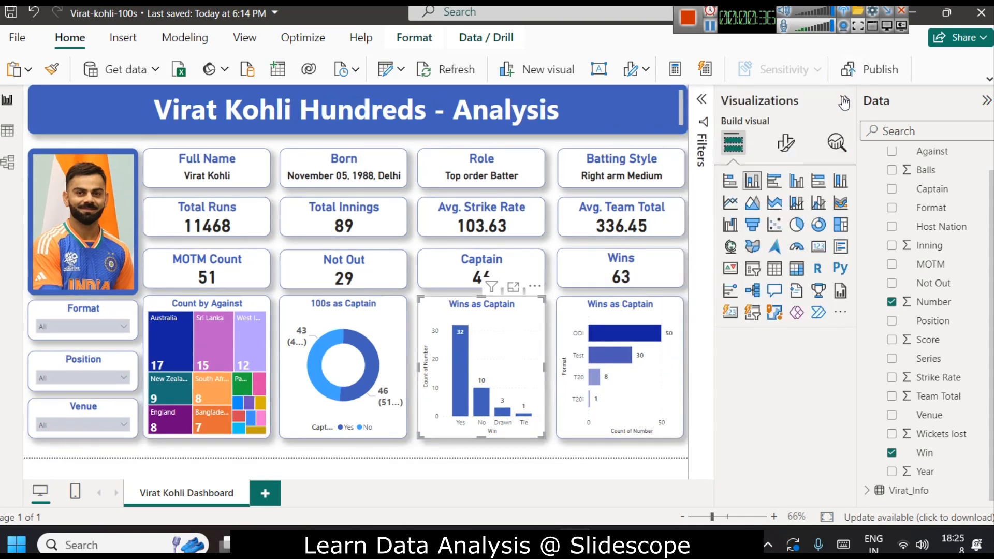
left_click(786, 143)
left_click(784, 212)
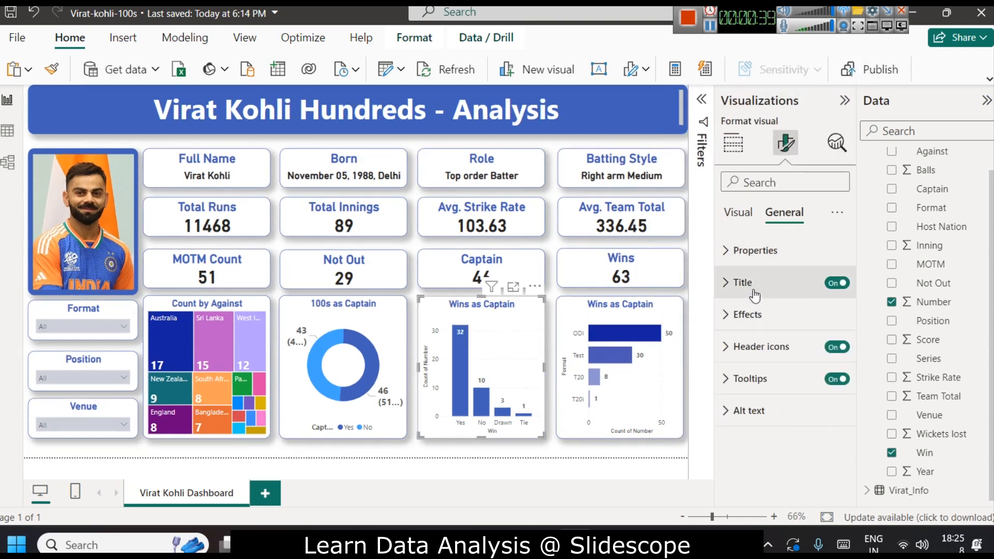
left_click(751, 284)
double_click(743, 361)
type("Performance as Capt")
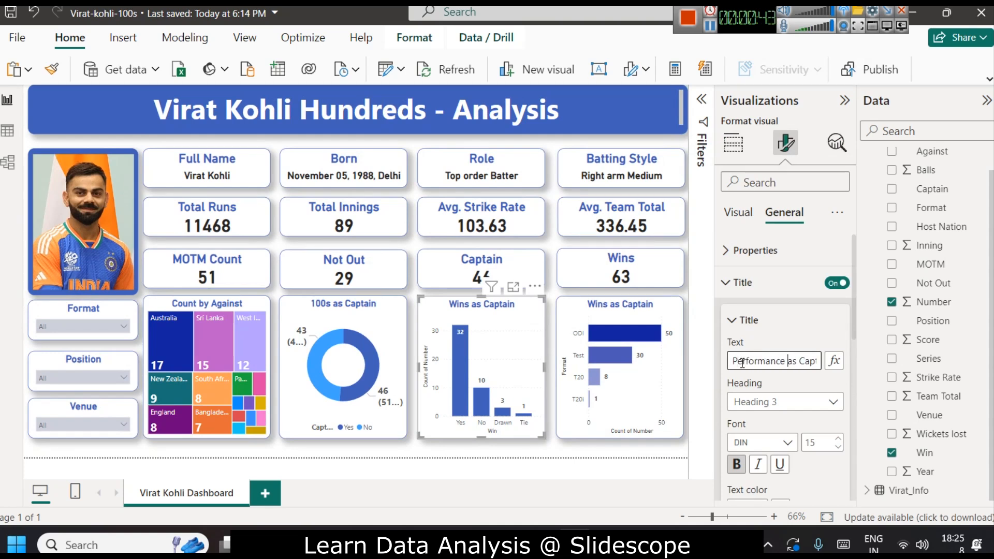
left_click(550, 468)
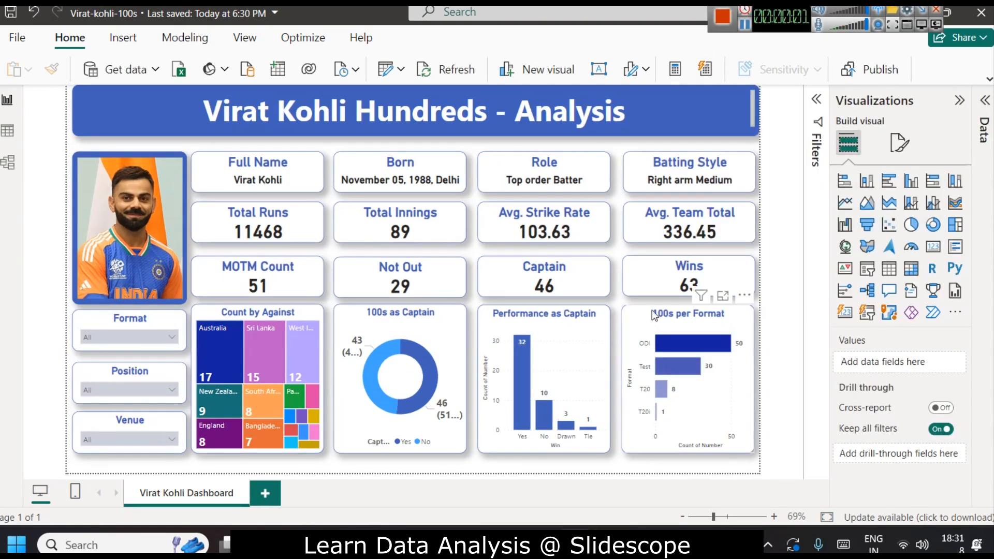
Select the '100s per Format' bar chart.
left_click(654, 315)
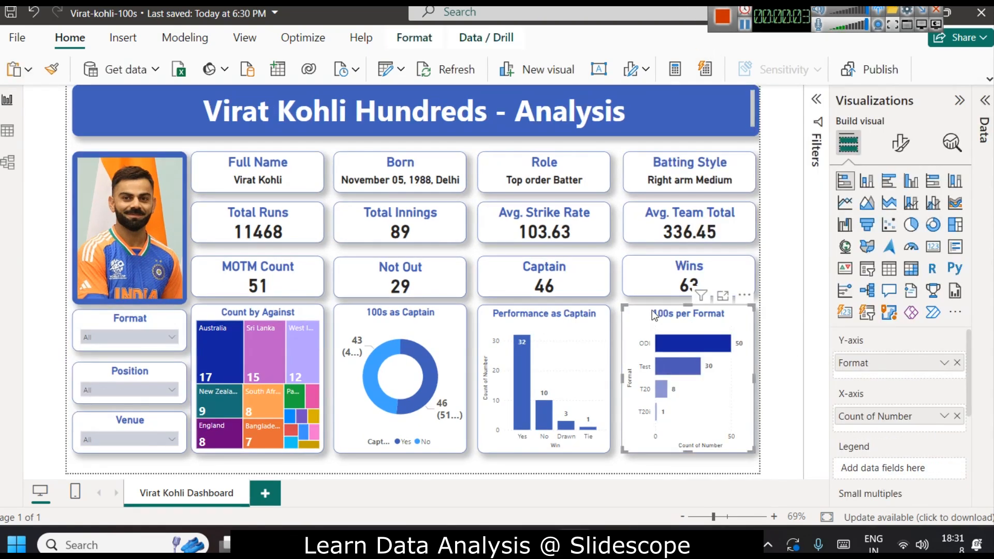